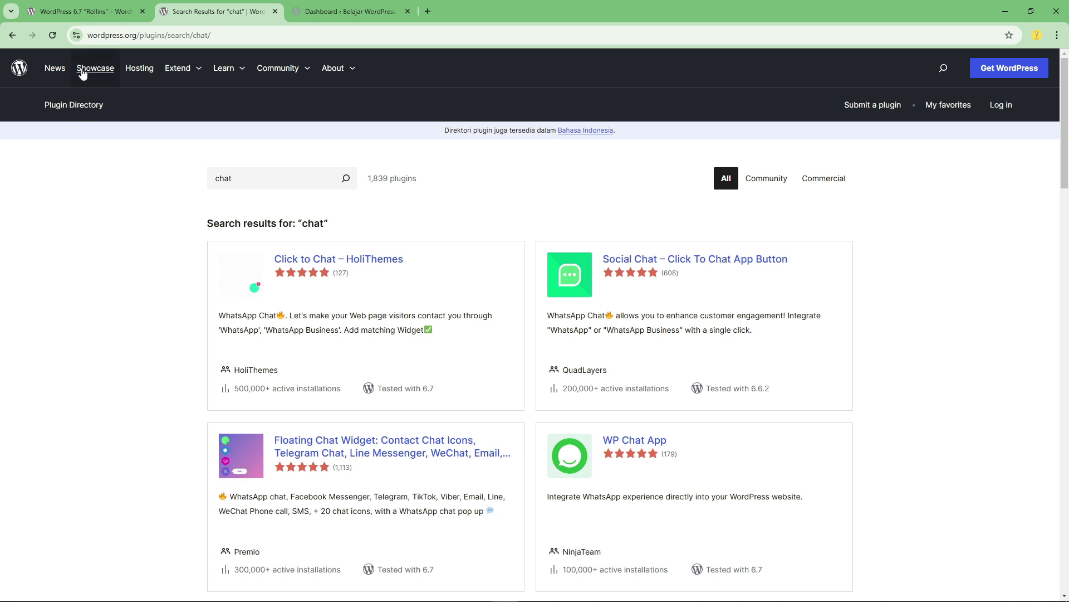
- Browse the plugin directory's search results for "chat", comparing the listed chat plugins' descriptions, ratings and active installations
{"action": "left_click_drag", "start_coordinate": [244, 180], "coordinate": [166, 200]}
{"action": "left_click", "coordinate": [167, 200]}
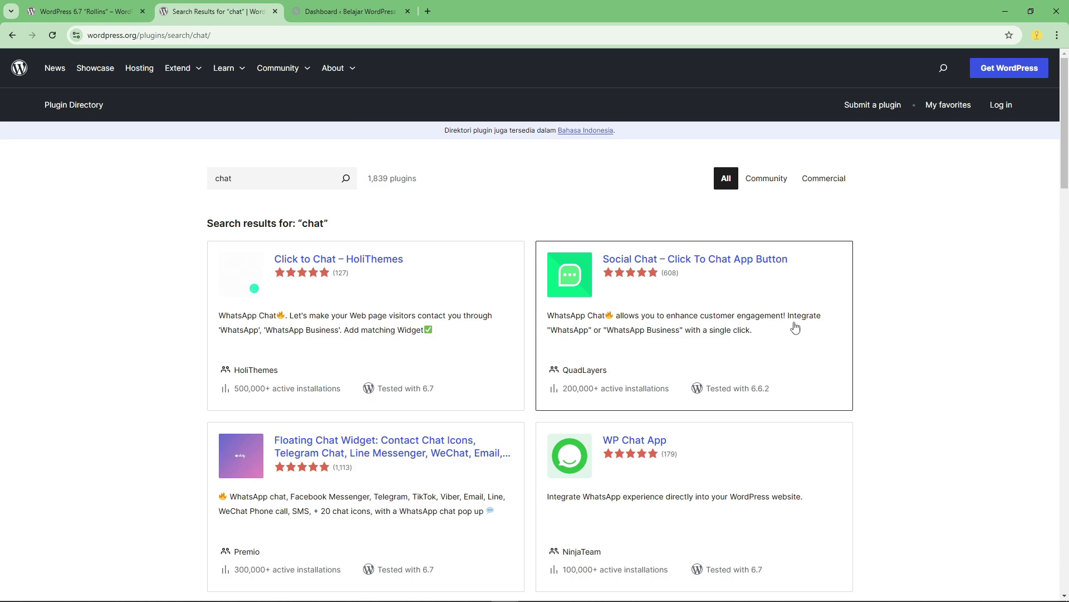
{"action": "scroll", "coordinate": [407, 342], "scroll_direction": "down", "scroll_amount": 11}
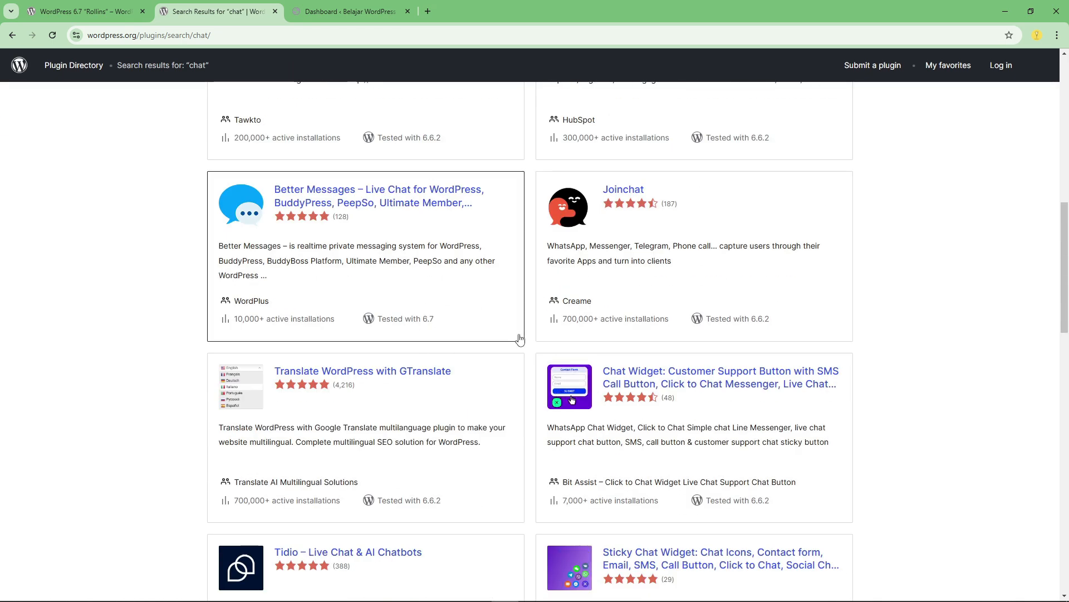
{"action": "scroll", "coordinate": [502, 333], "scroll_direction": "up", "scroll_amount": 11}
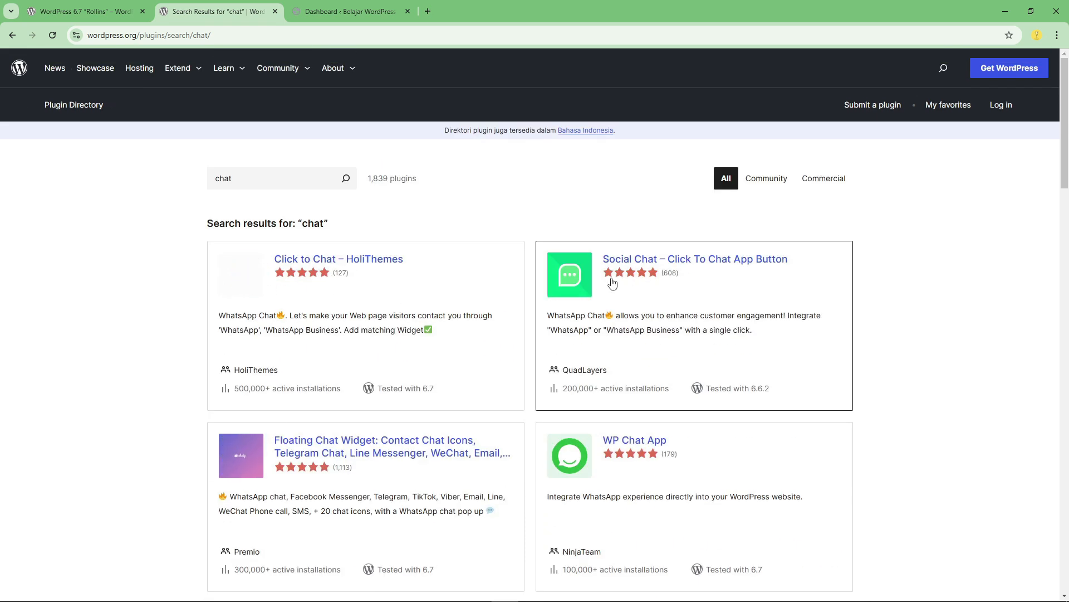
{"action": "scroll", "coordinate": [475, 356], "scroll_direction": "down", "scroll_amount": 2}
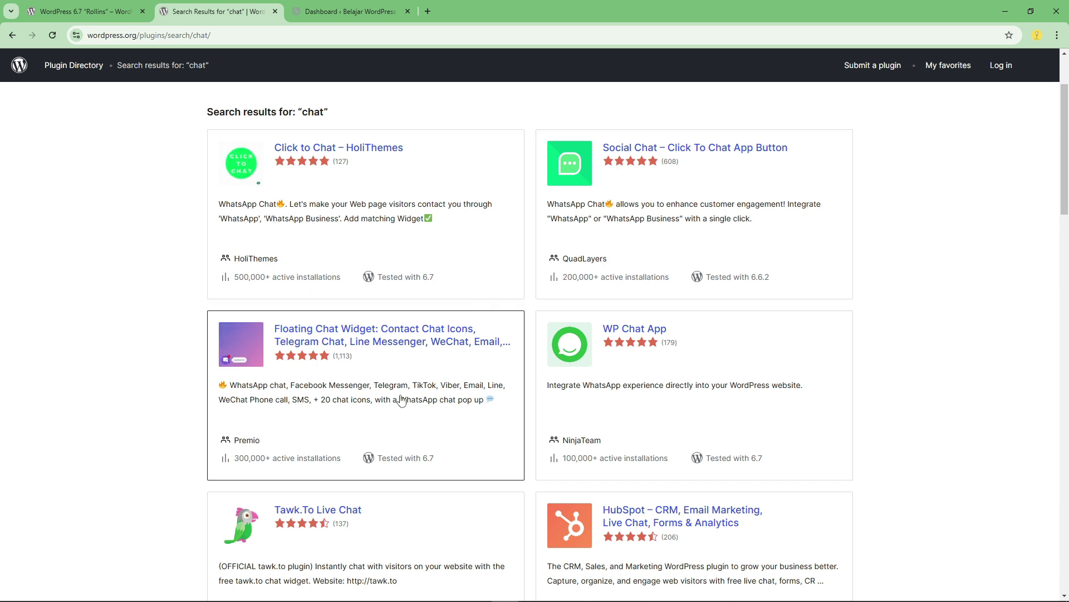
{"action": "scroll", "coordinate": [663, 278], "scroll_direction": "down", "scroll_amount": 3}
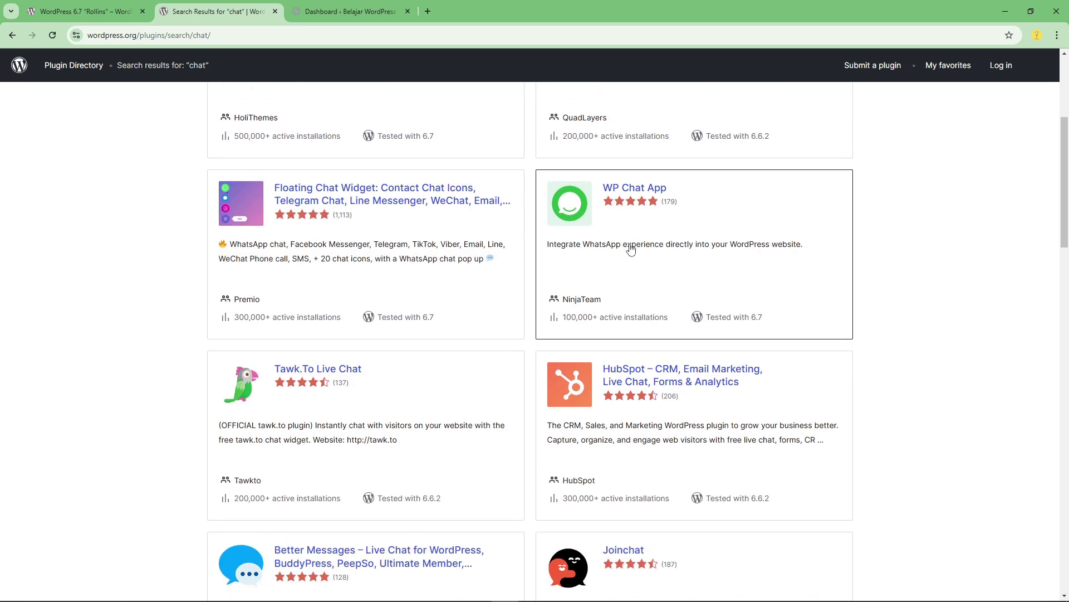
{"action": "scroll", "coordinate": [628, 249], "scroll_direction": "up", "scroll_amount": 3}
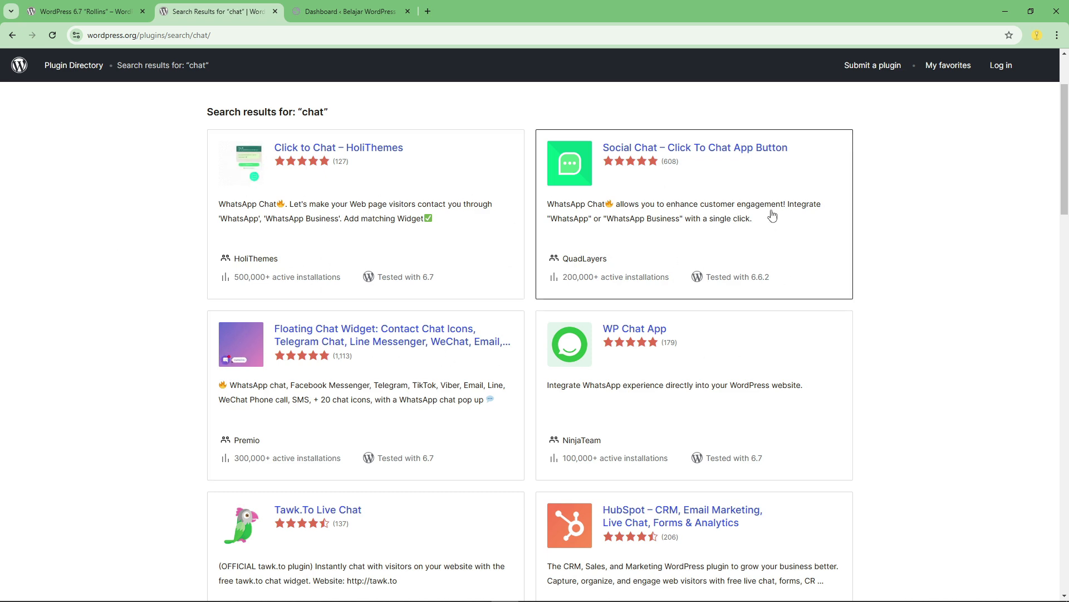
{"action": "scroll", "coordinate": [622, 326], "scroll_direction": "down", "scroll_amount": 2}
{"action": "scroll", "coordinate": [640, 446], "scroll_direction": "down", "scroll_amount": 5}
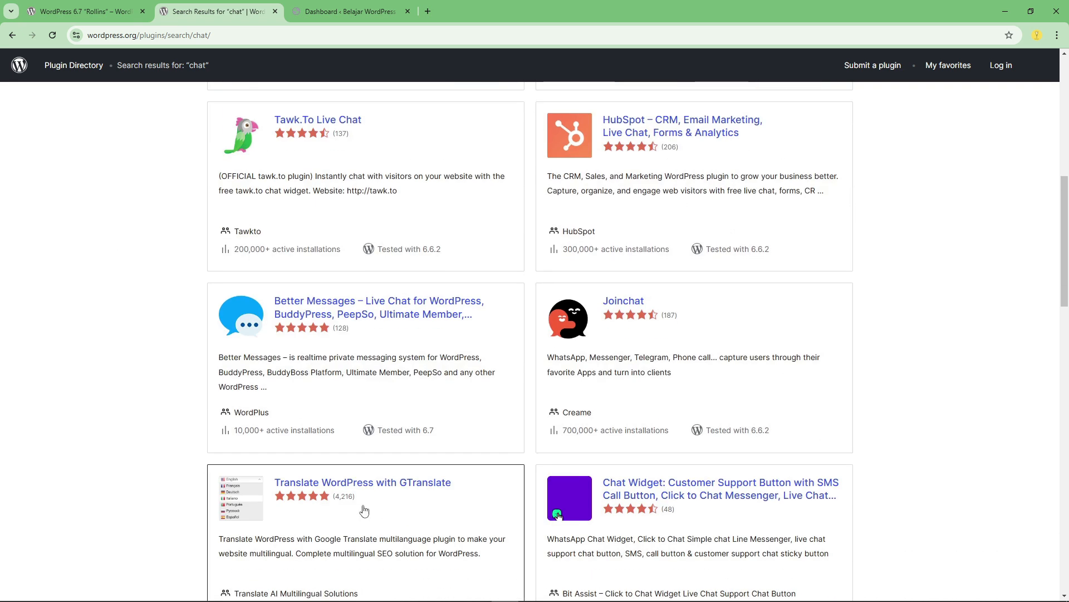
{"action": "scroll", "coordinate": [640, 383], "scroll_direction": "down", "scroll_amount": 4}
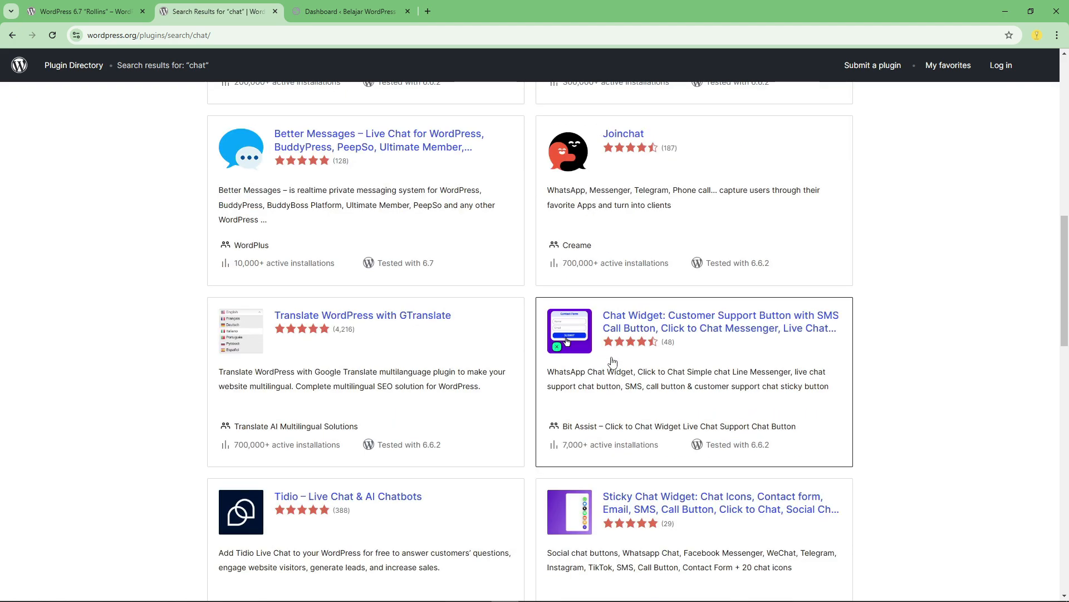
{"action": "scroll", "coordinate": [513, 316], "scroll_direction": "up", "scroll_amount": 8}
{"action": "scroll", "coordinate": [494, 346], "scroll_direction": "up", "scroll_amount": 5}
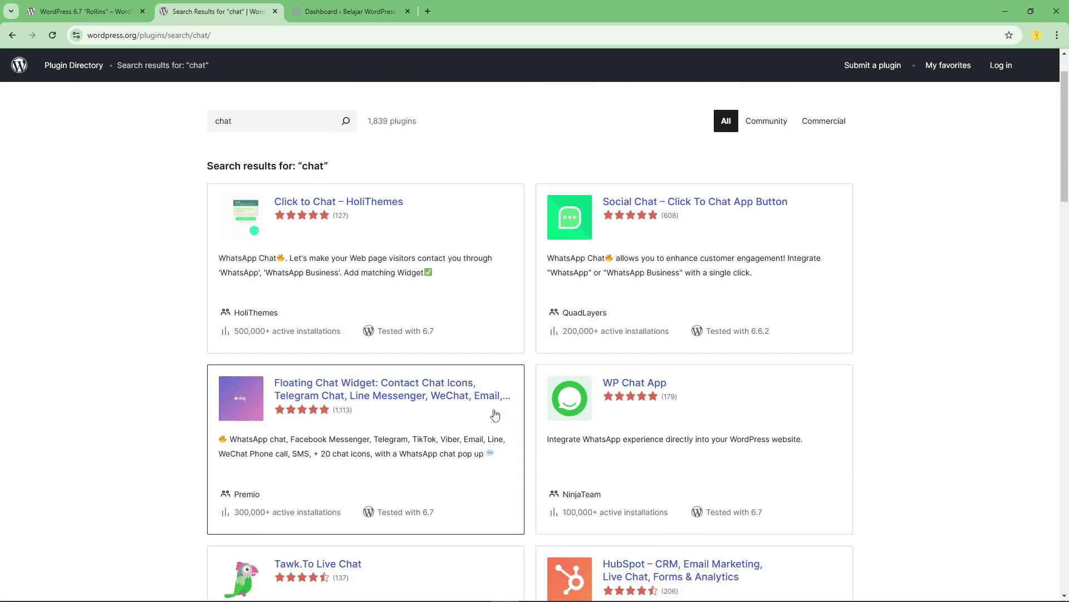
{"action": "scroll", "coordinate": [403, 334], "scroll_direction": "up", "scroll_amount": 1}
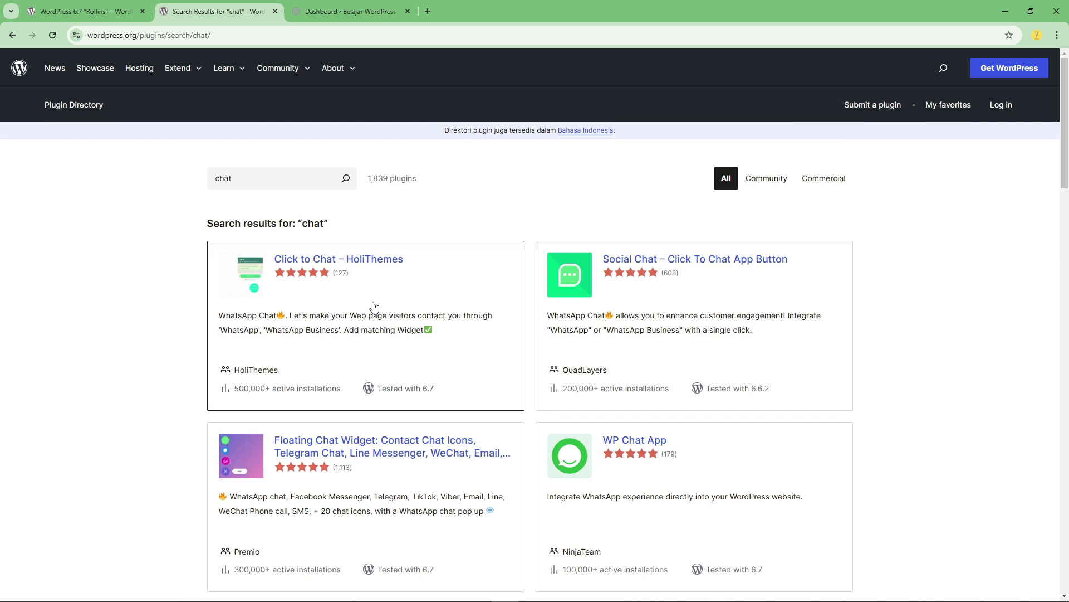
- Switch to the Belajar WordPress dashboard, view the site's front page in a new tab, and close that tab
{"action": "left_click", "coordinate": [349, 11]}
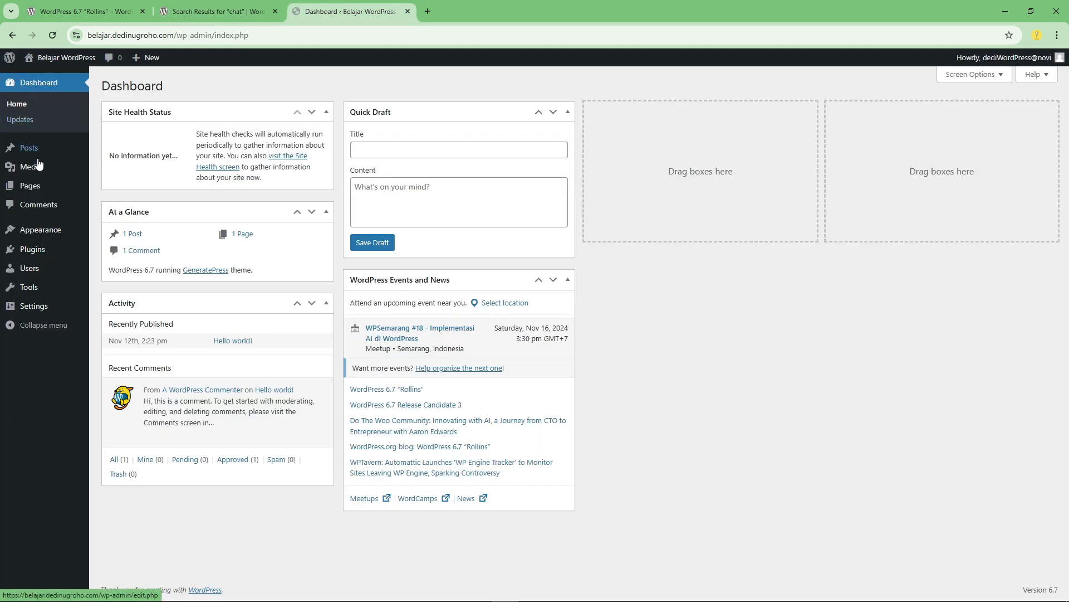
{"action": "mouse_move", "coordinate": [49, 255]}
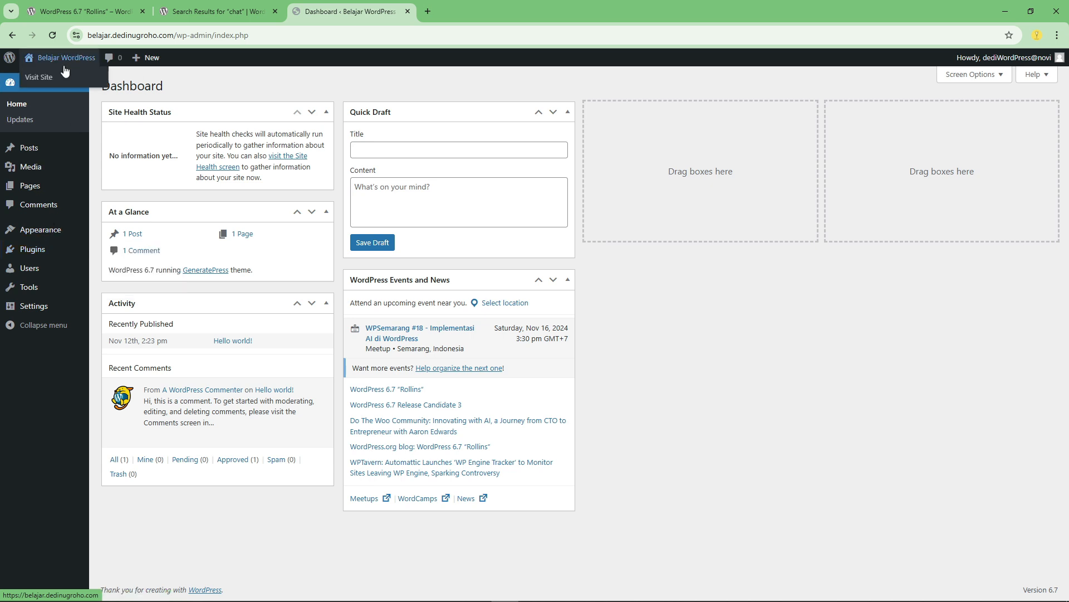
{"action": "right_click", "coordinate": [51, 79]}
{"action": "left_click", "coordinate": [62, 87]}
{"action": "left_click", "coordinate": [461, 7]}
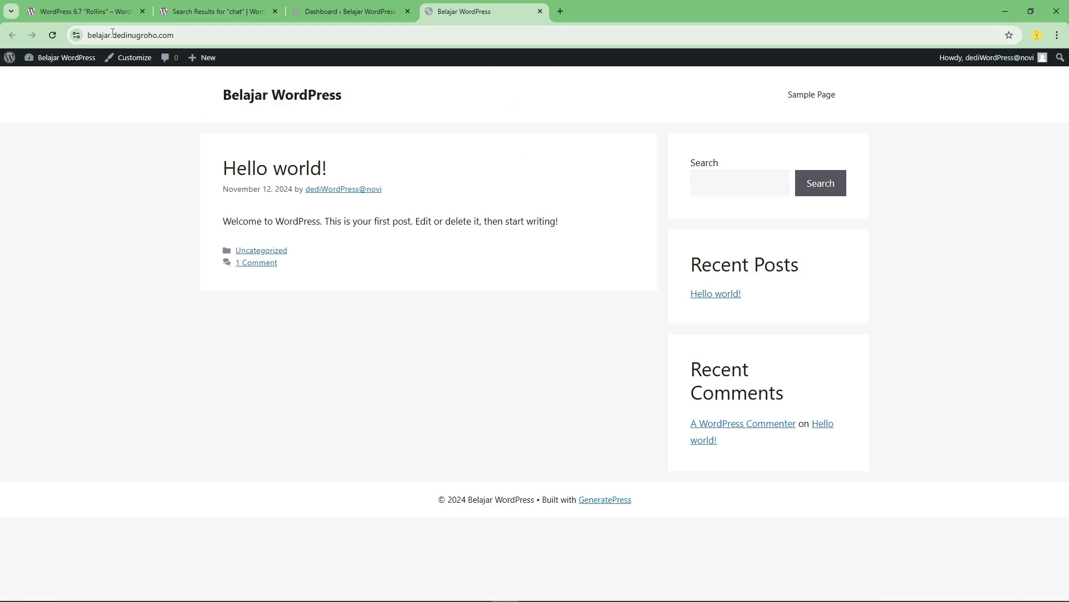
{"action": "left_click", "coordinate": [539, 11]}
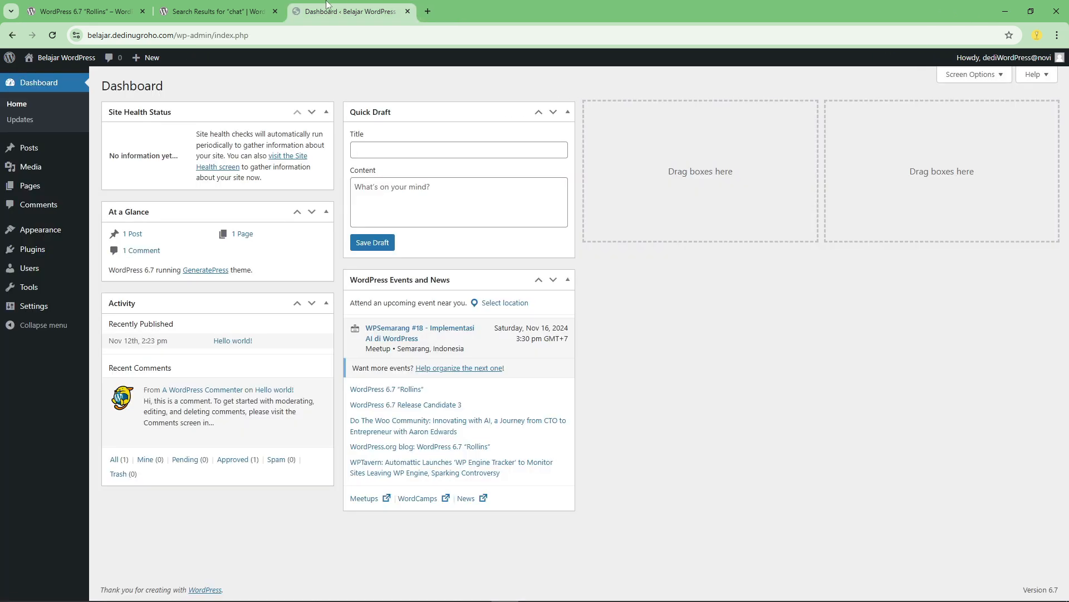
- Search for "chat" on the site's Add Plugins page and compare the results with those in the WordPress.org directory
{"action": "mouse_move", "coordinate": [30, 248]}
{"action": "left_click", "coordinate": [144, 267]}
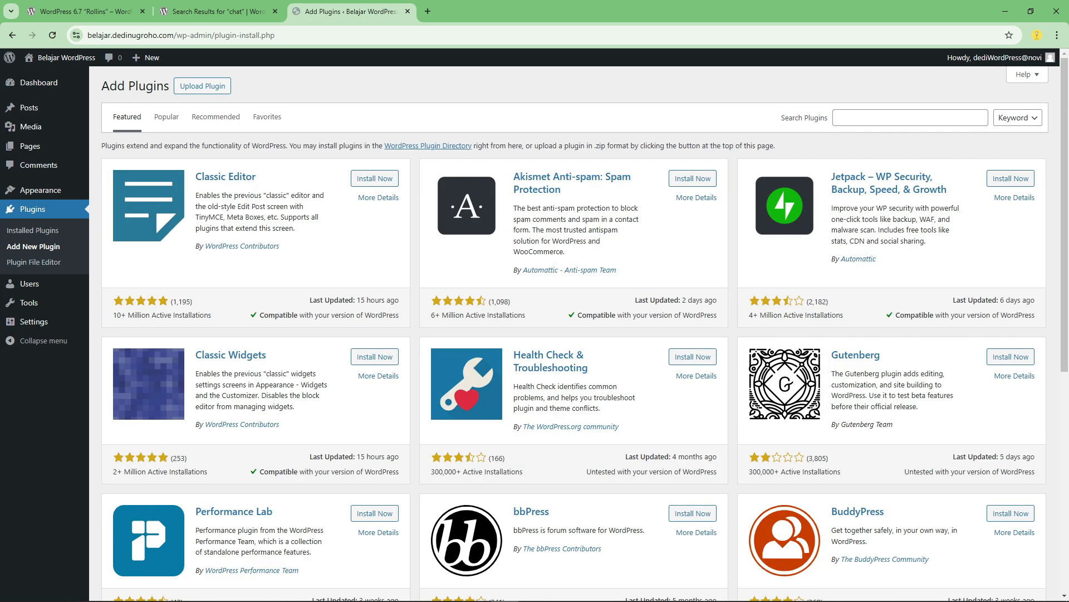
{"action": "left_click", "coordinate": [889, 116]}
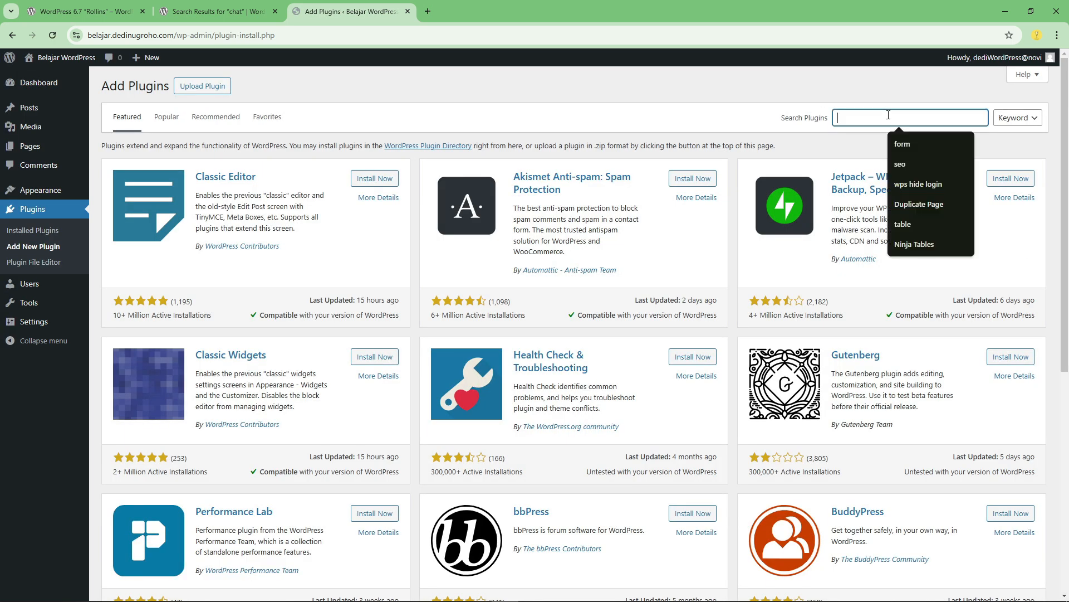
{"action": "type", "text": "chat"}
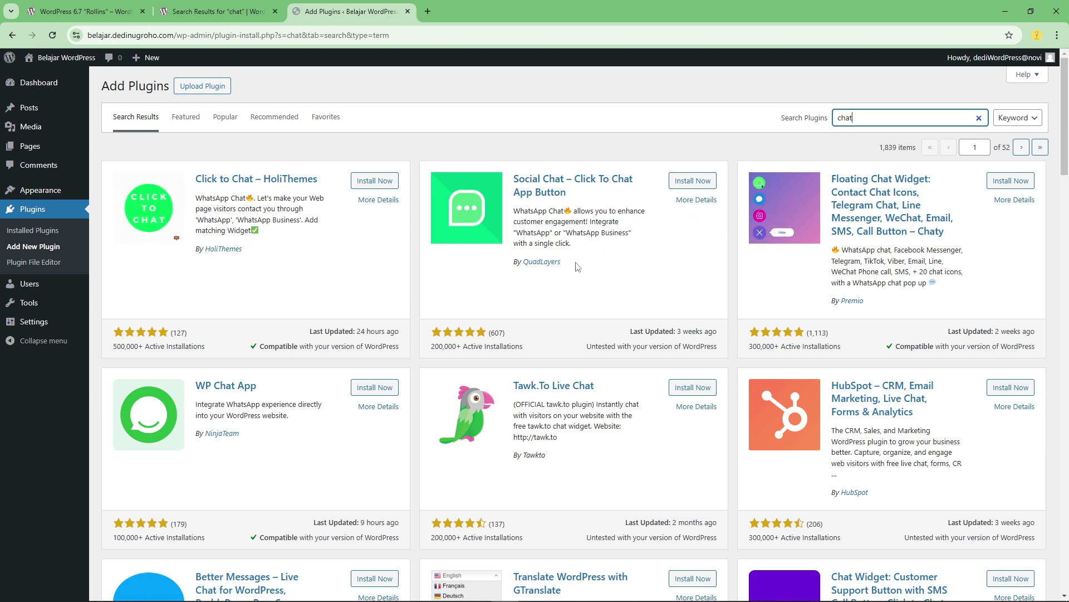
{"action": "left_click", "coordinate": [225, 5]}
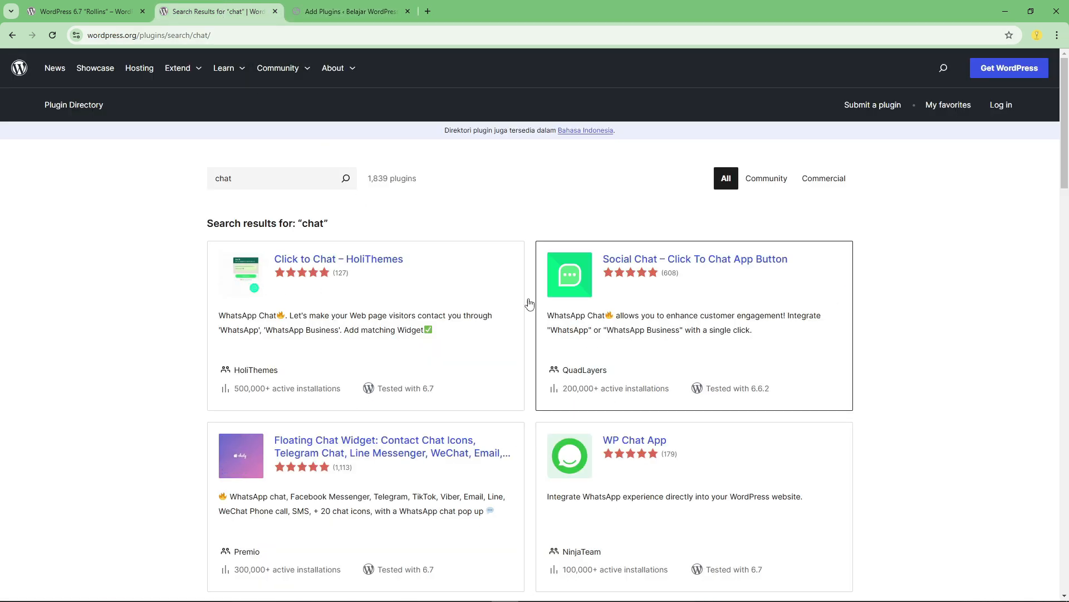
{"action": "key", "text": "ctrl+Tab"}
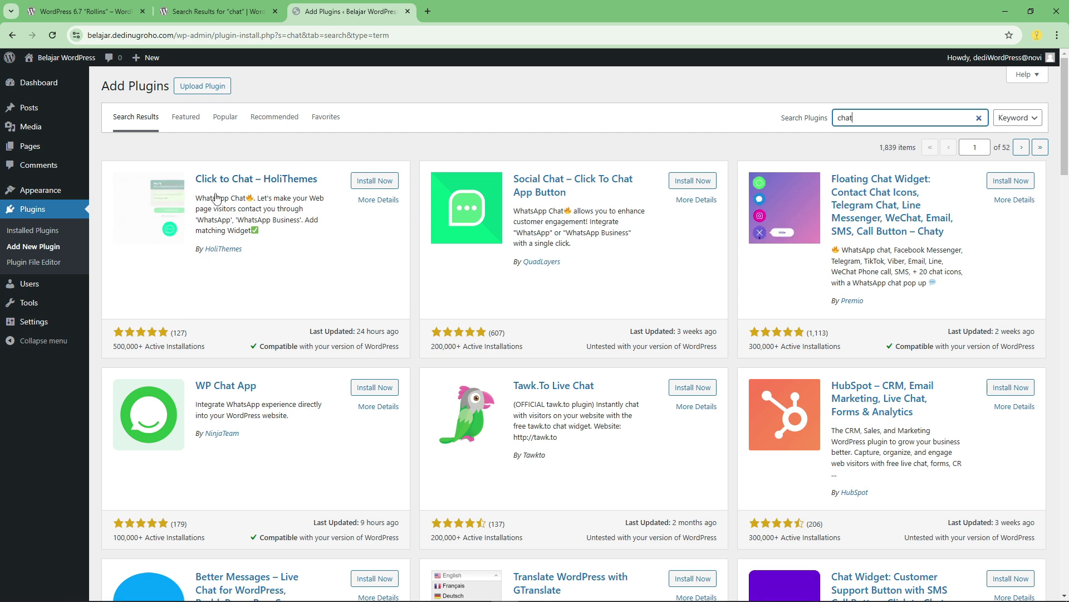
- Install and activate the Click to Chat – HoliThemes plugin and open its chat settings
{"action": "left_click", "coordinate": [375, 186]}
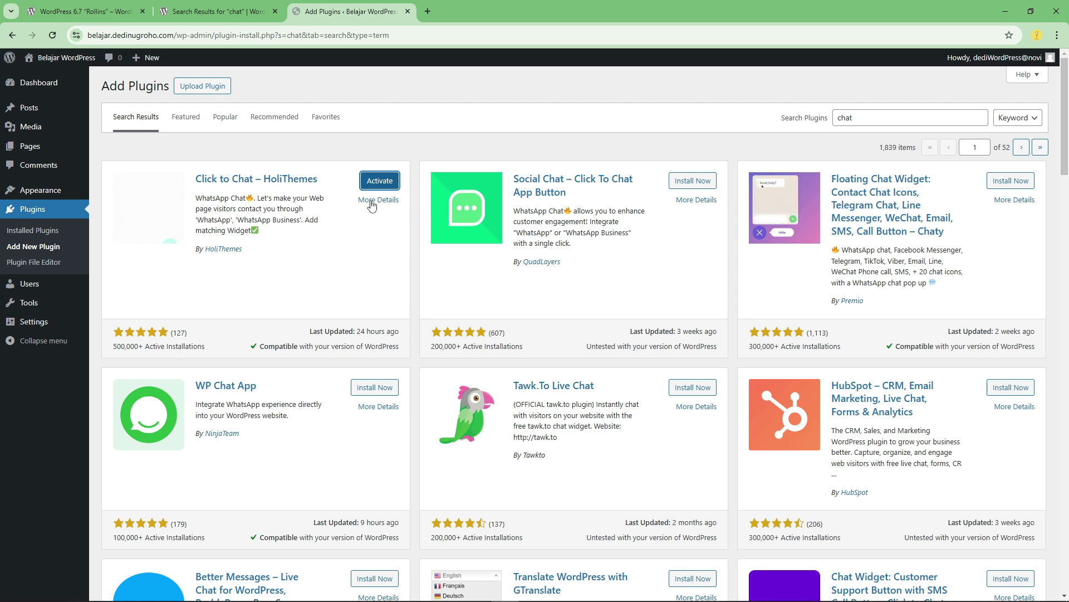
{"action": "left_click", "coordinate": [379, 182]}
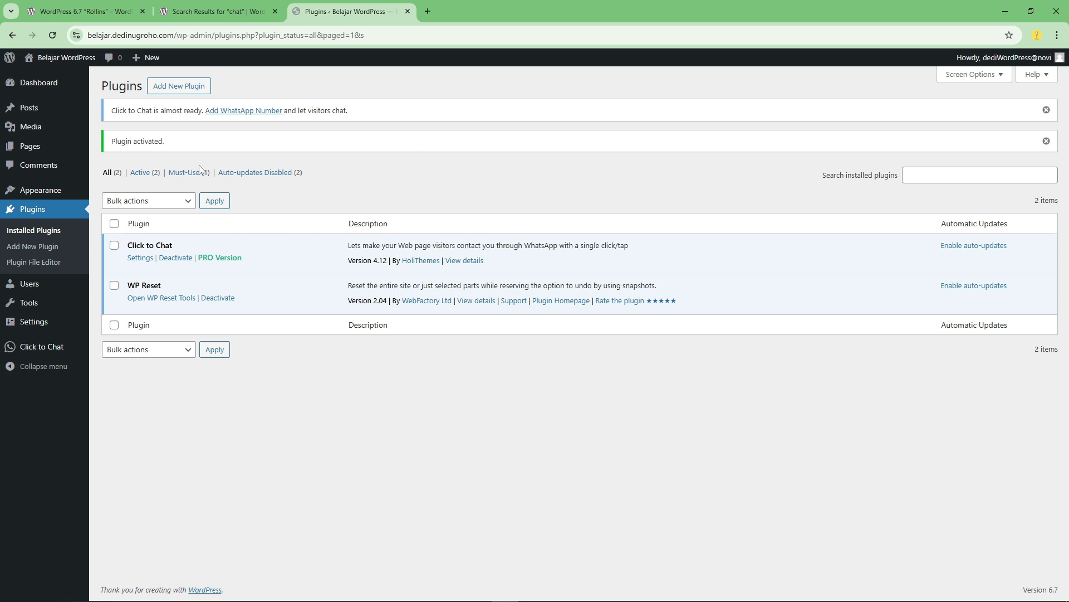
{"action": "left_click", "coordinate": [141, 258]}
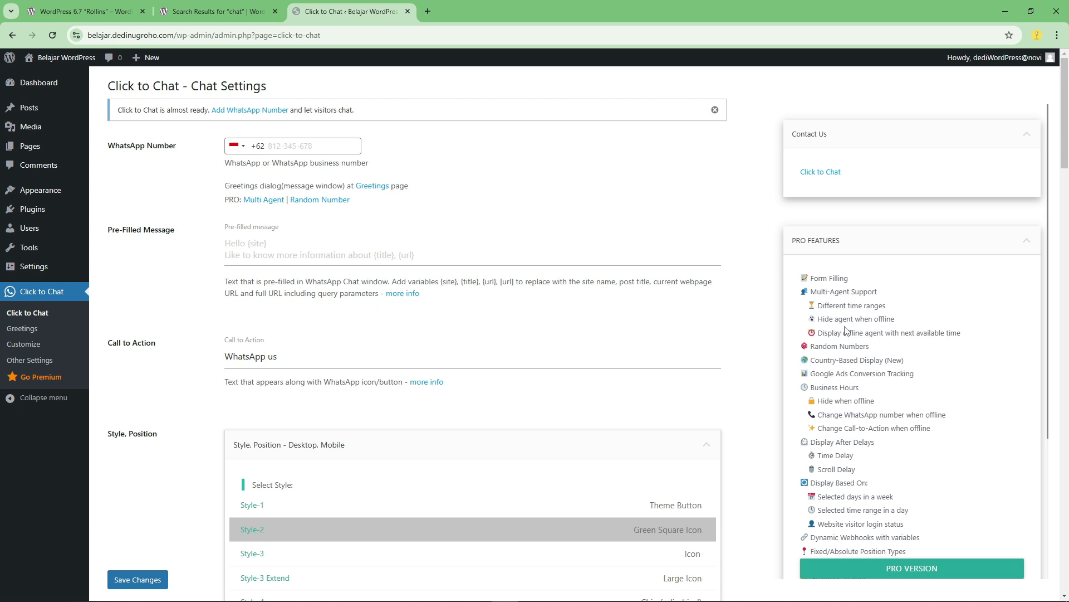
- Review the list of PRO features beside the Click to Chat settings
{"action": "scroll", "coordinate": [809, 304], "scroll_direction": "down", "scroll_amount": 5}
{"action": "scroll", "coordinate": [866, 359], "scroll_direction": "up", "scroll_amount": 5}
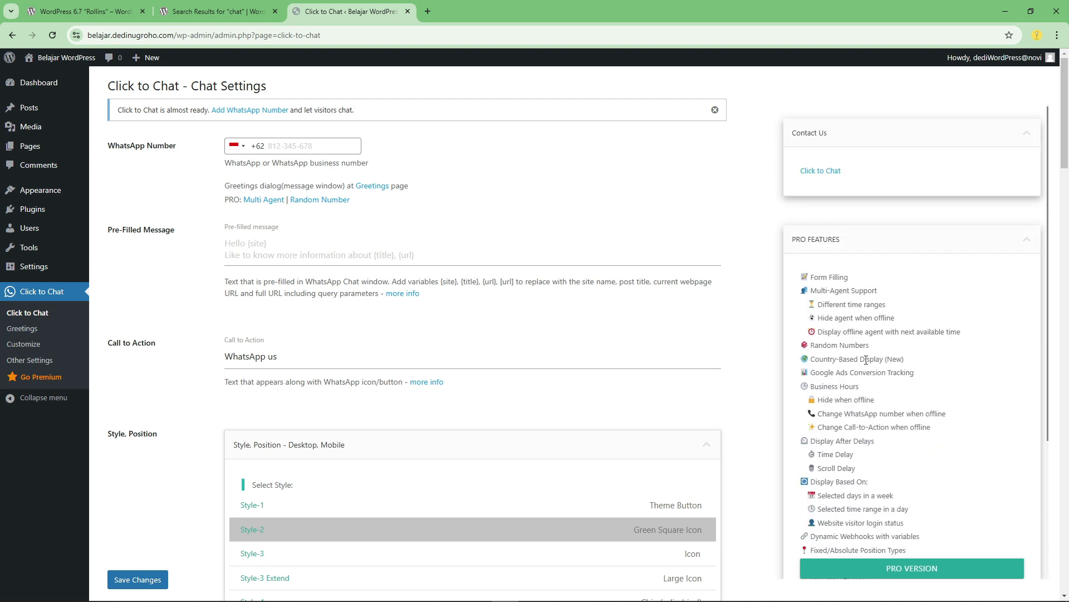
{"action": "scroll", "coordinate": [904, 412], "scroll_direction": "down", "scroll_amount": 4}
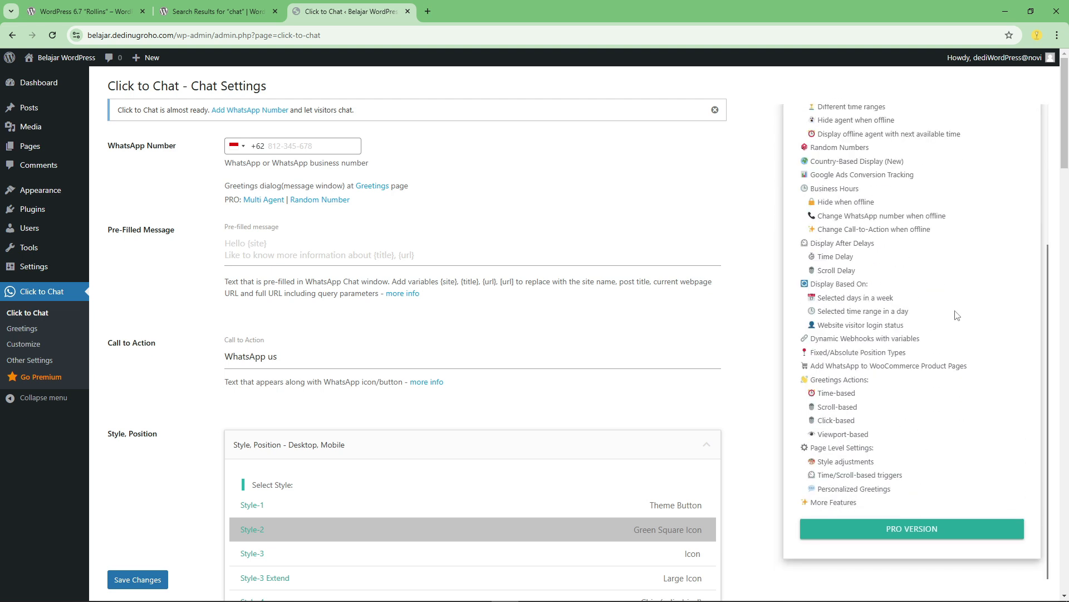
{"action": "scroll", "coordinate": [941, 324], "scroll_direction": "up", "scroll_amount": 3}
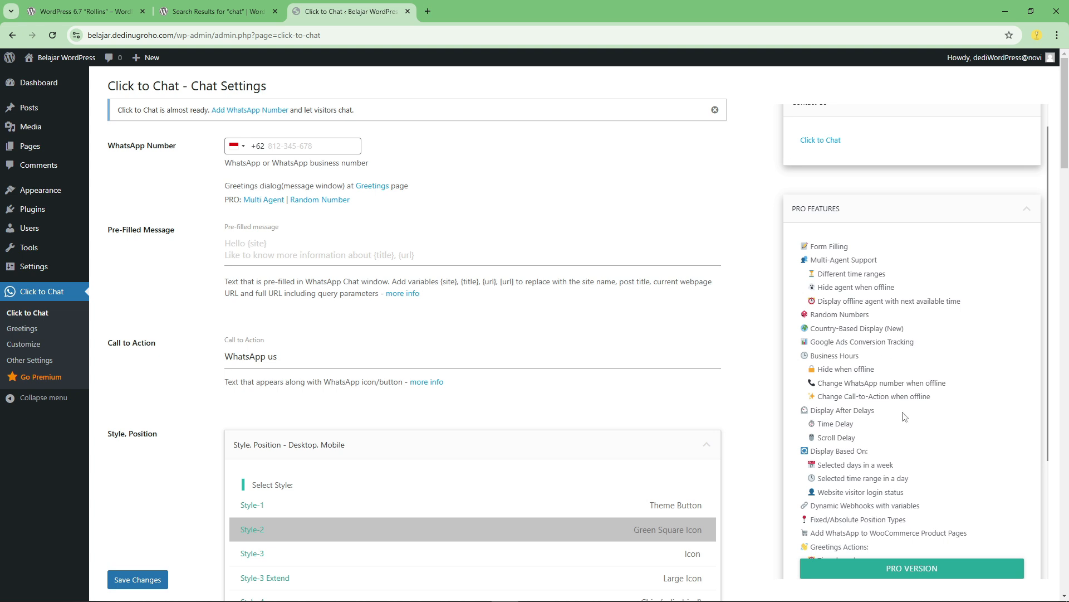
{"action": "left_click_drag", "start_coordinate": [813, 247], "coordinate": [954, 521]}
{"action": "scroll", "coordinate": [805, 393], "scroll_direction": "down", "scroll_amount": 2}
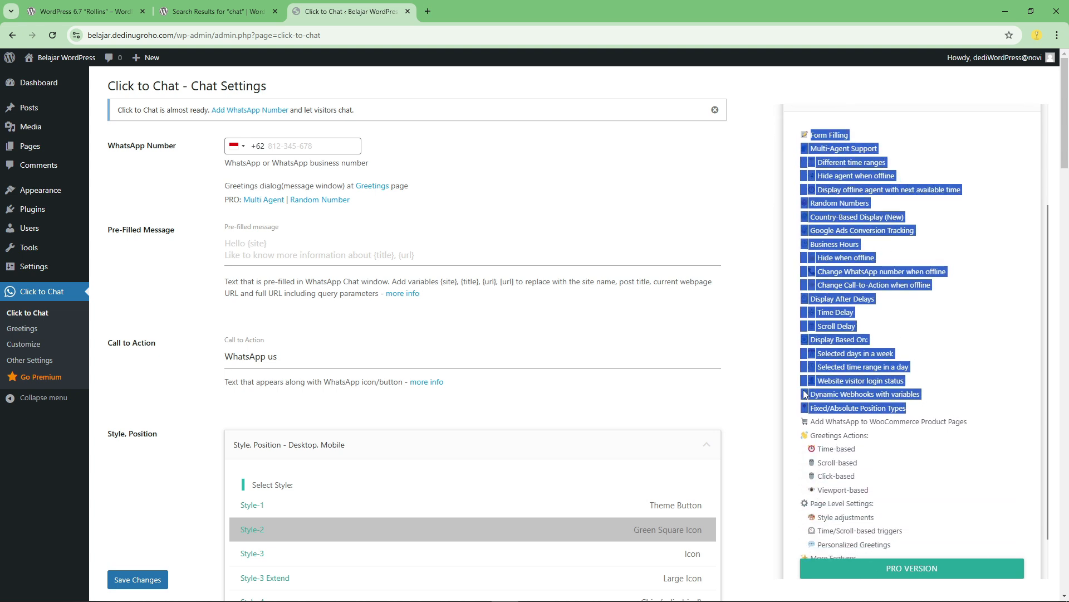
- Open the Click to Chat PRO version pricing page in a new tab and examine the annual Single and Unlimited plans
{"action": "right_click", "coordinate": [903, 570]}
{"action": "left_click", "coordinate": [944, 444]}
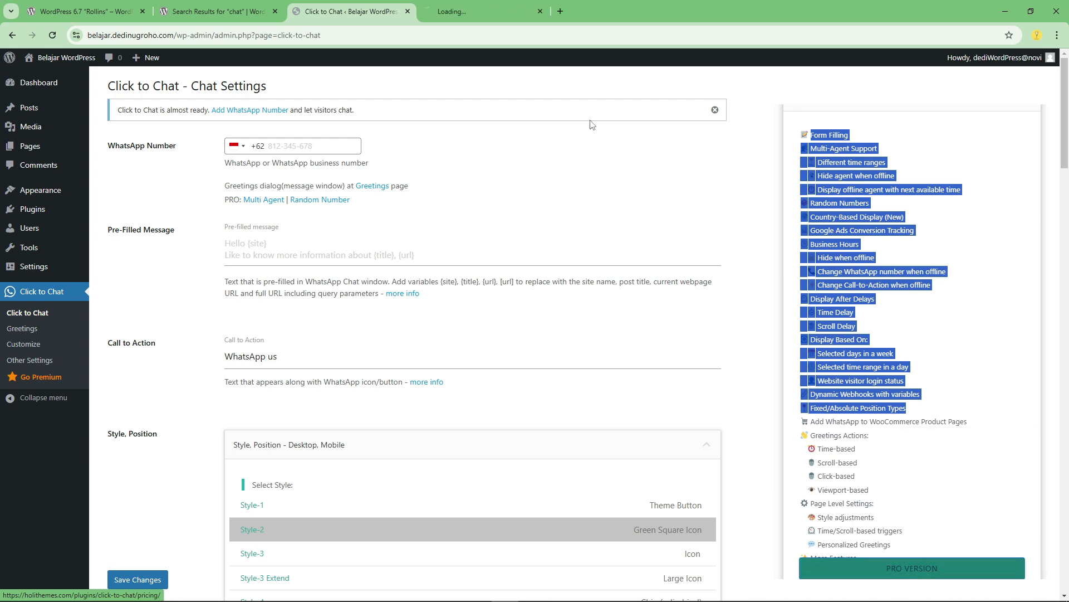
{"action": "left_click", "coordinate": [477, 7]}
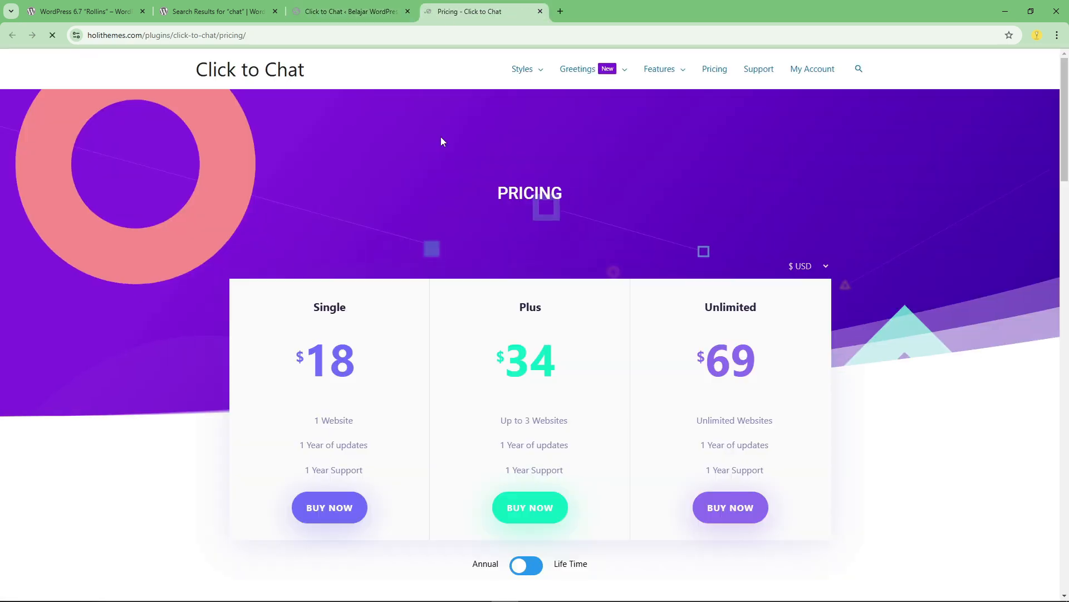
{"action": "scroll", "coordinate": [473, 184], "scroll_direction": "down", "scroll_amount": 2}
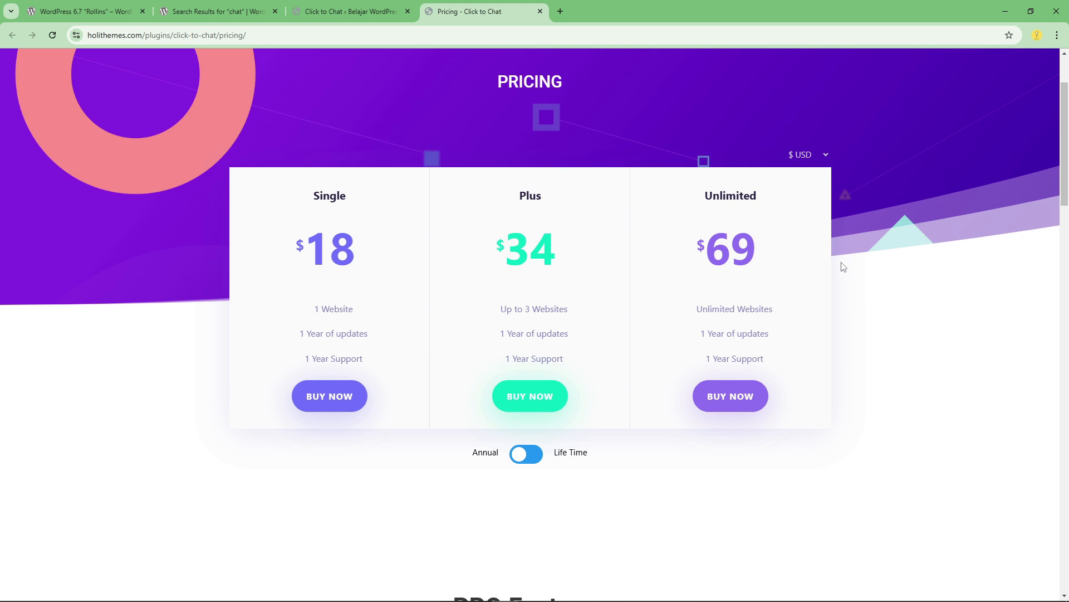
{"action": "left_click_drag", "start_coordinate": [311, 249], "coordinate": [348, 280]}
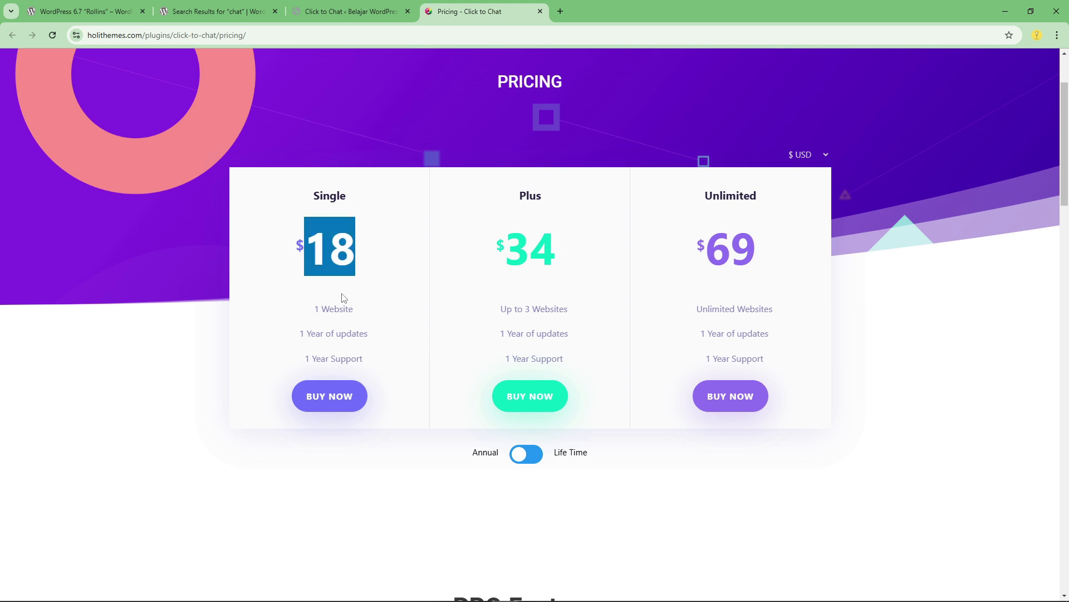
{"action": "left_click_drag", "start_coordinate": [314, 311], "coordinate": [367, 313]}
{"action": "left_click", "coordinate": [635, 308]}
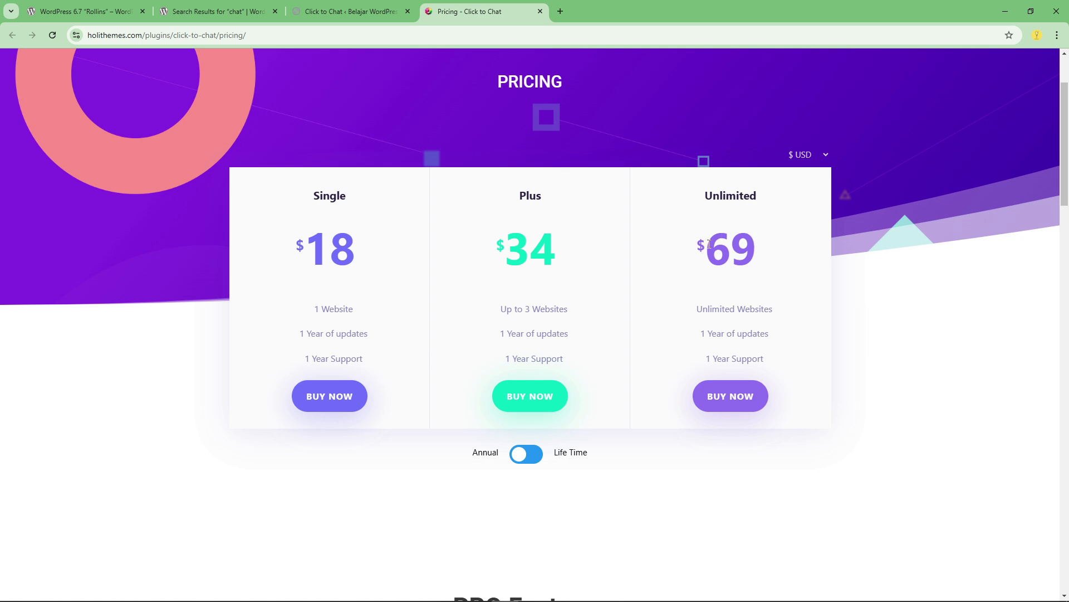
{"action": "left_click_drag", "start_coordinate": [708, 245], "coordinate": [747, 249]}
{"action": "left_click", "coordinate": [741, 258]}
- Show the Life Time prices instead of the annual ones and examine the Unlimited plan's price
{"action": "left_click", "coordinate": [532, 460]}
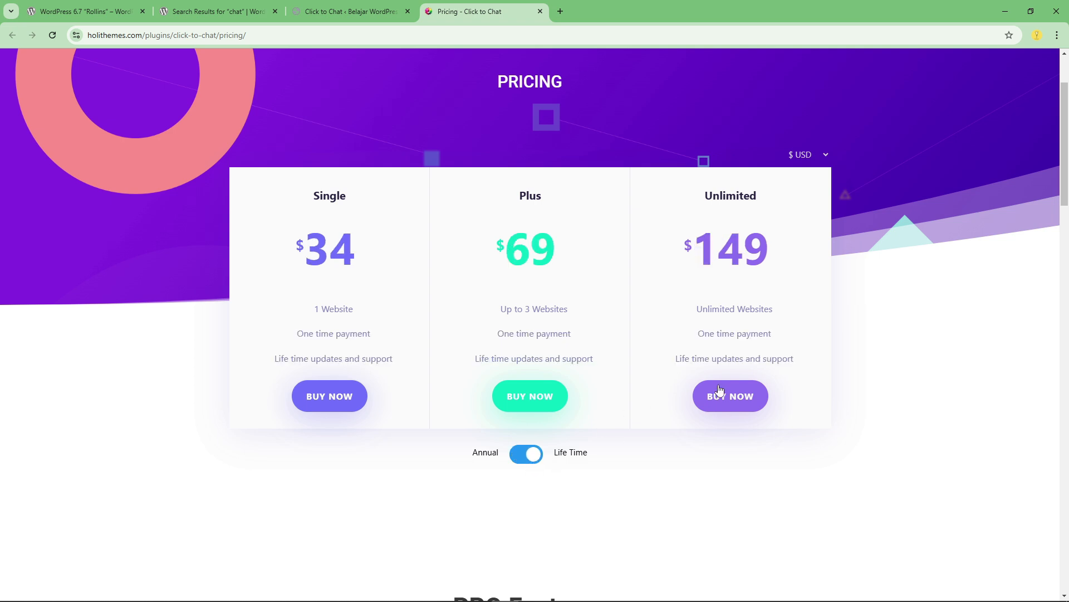
{"action": "left_click_drag", "start_coordinate": [682, 250], "coordinate": [764, 244]}
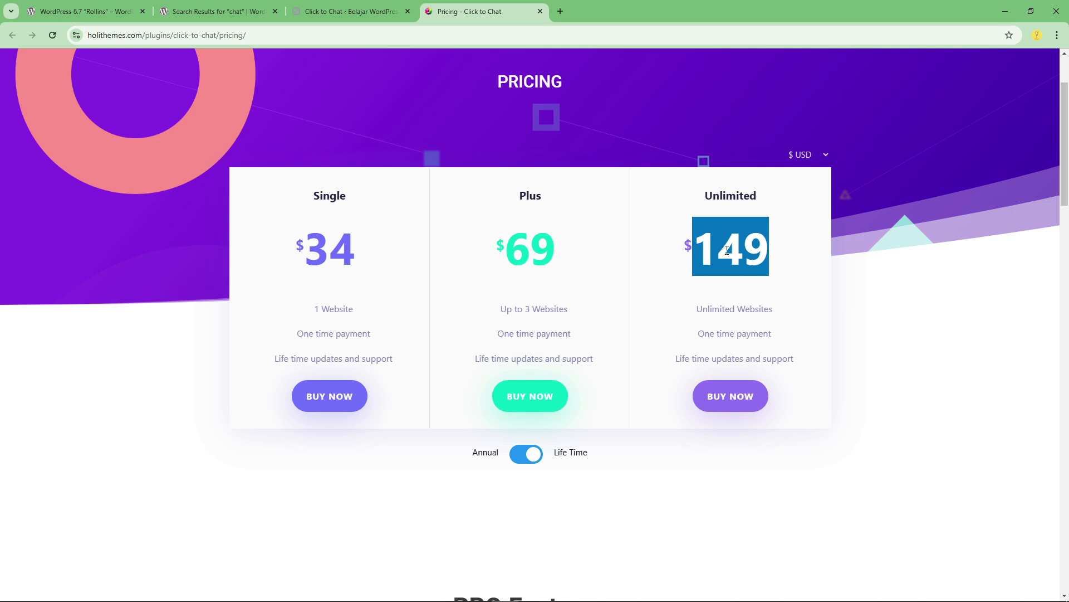
{"action": "left_click", "coordinate": [717, 332]}
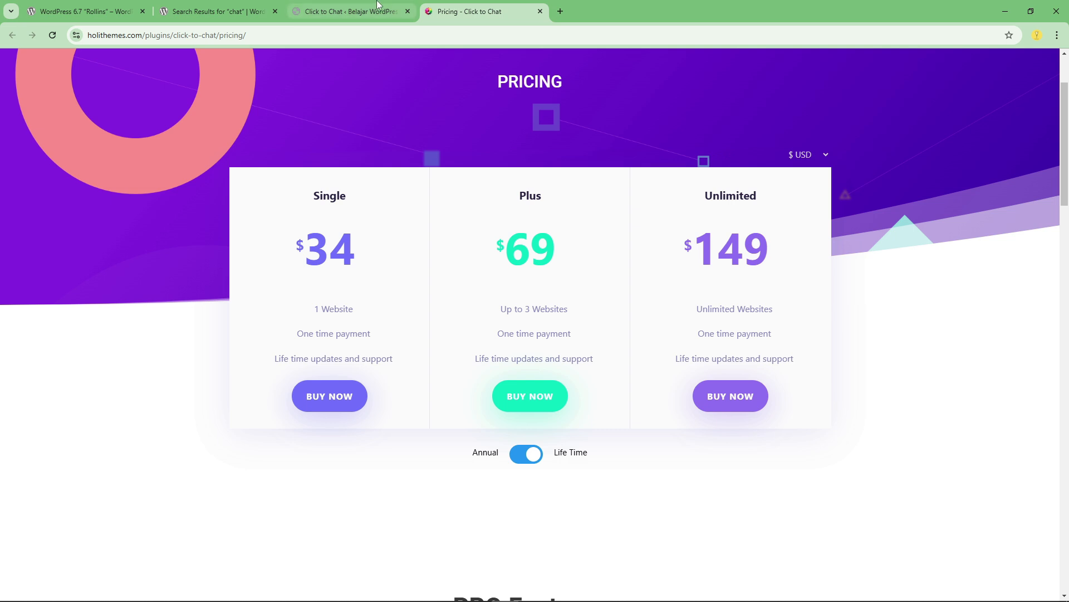
{"action": "left_click", "coordinate": [351, 12]}
{"action": "left_click", "coordinate": [486, 5]}
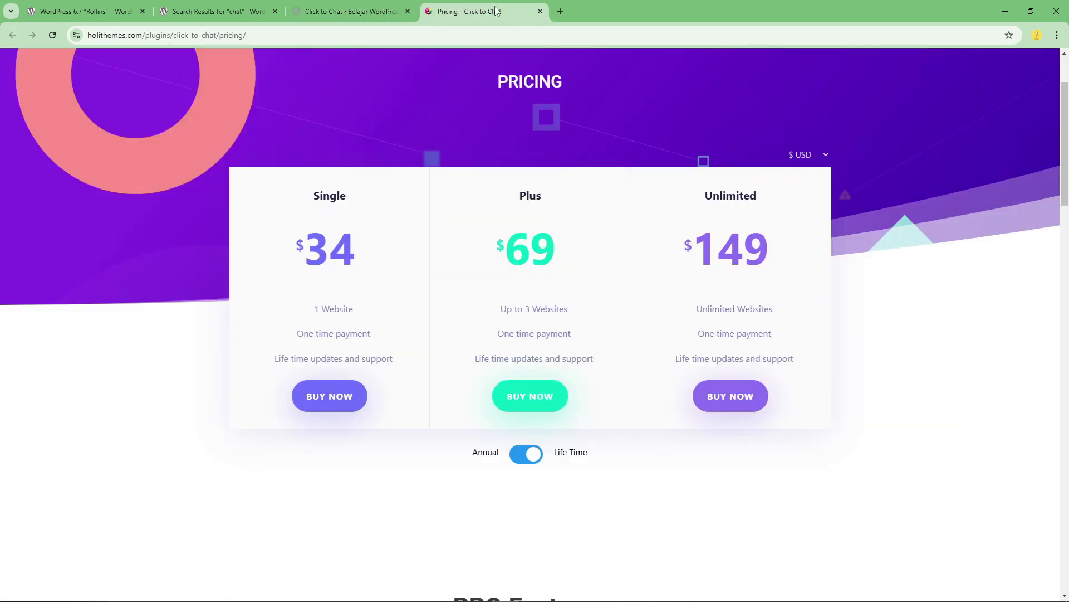
- Close the pricing page, open the site's root domain in a new tab and copy the WhatsApp number from its footer without the leading zero
{"action": "left_click", "coordinate": [541, 11]}
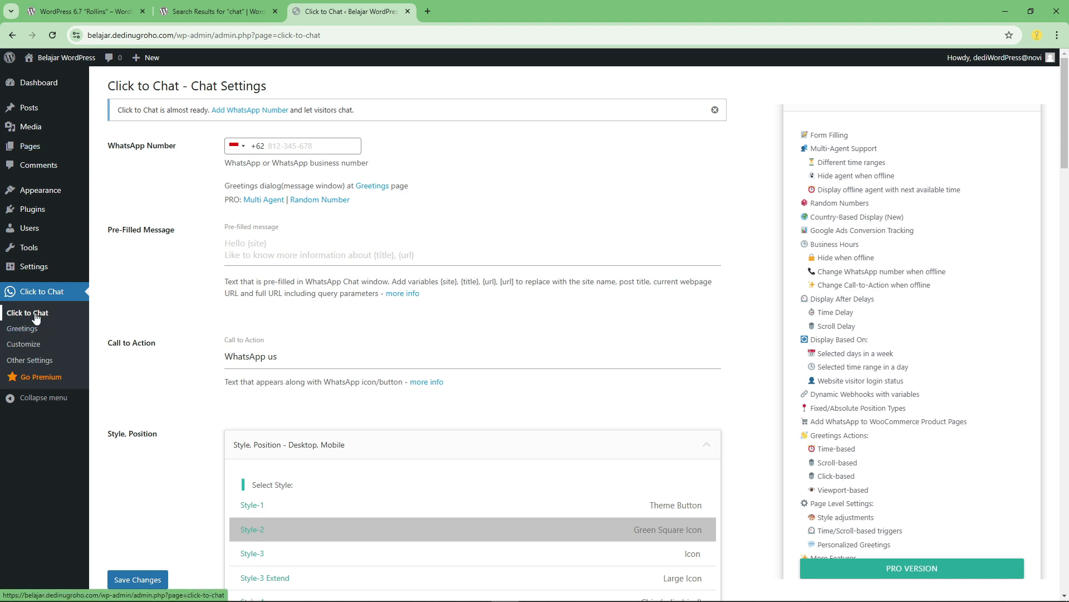
{"action": "left_click", "coordinate": [291, 145]}
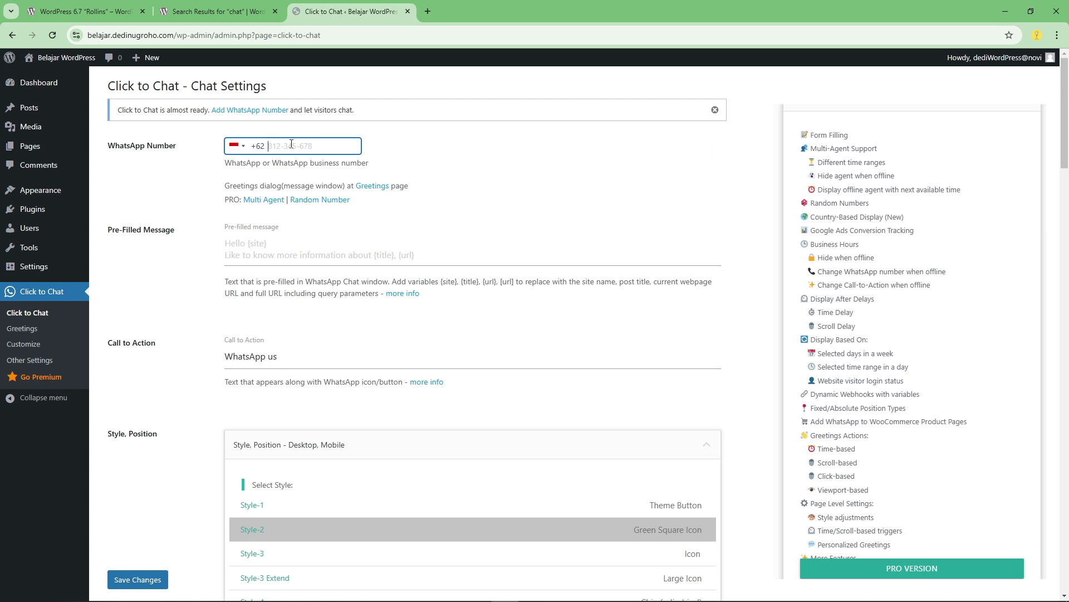
{"action": "left_click", "coordinate": [427, 11]}
{"action": "type", "text": "d"}
{"action": "key", "text": "Return"}
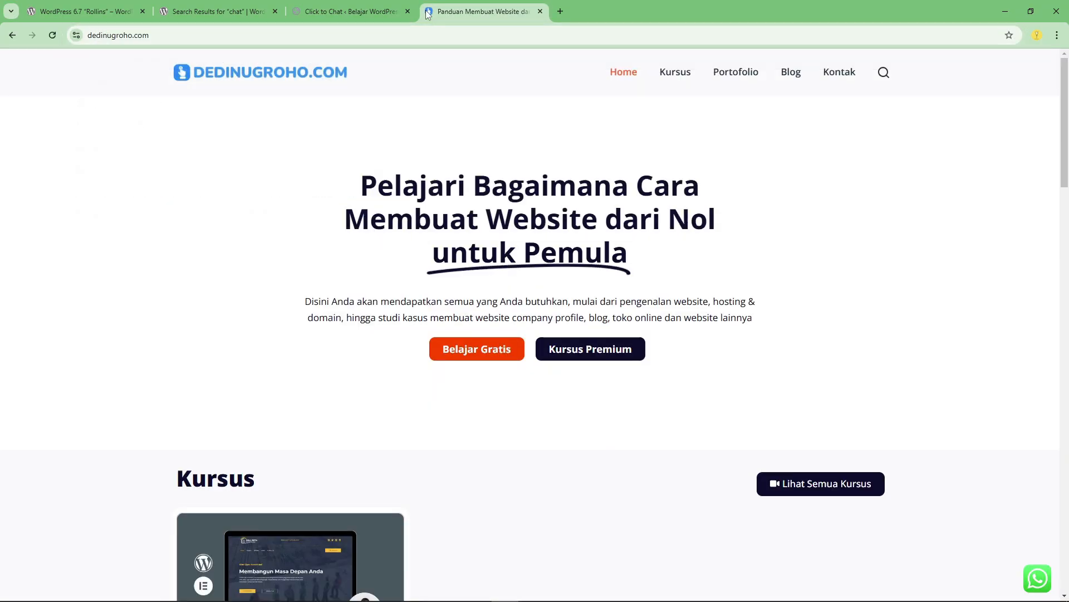
{"action": "scroll", "coordinate": [571, 185], "scroll_direction": "down", "scroll_amount": 10}
{"action": "scroll", "coordinate": [570, 185], "scroll_direction": "down", "scroll_amount": 10}
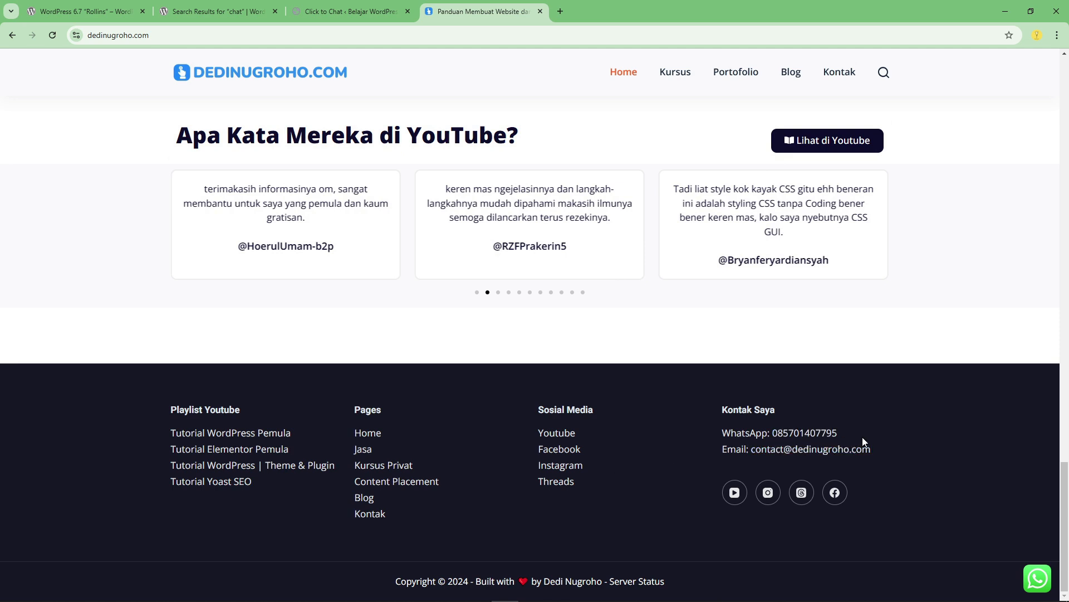
{"action": "left_click_drag", "start_coordinate": [840, 434], "coordinate": [778, 435]}
{"action": "key", "text": "ctrl+c"}
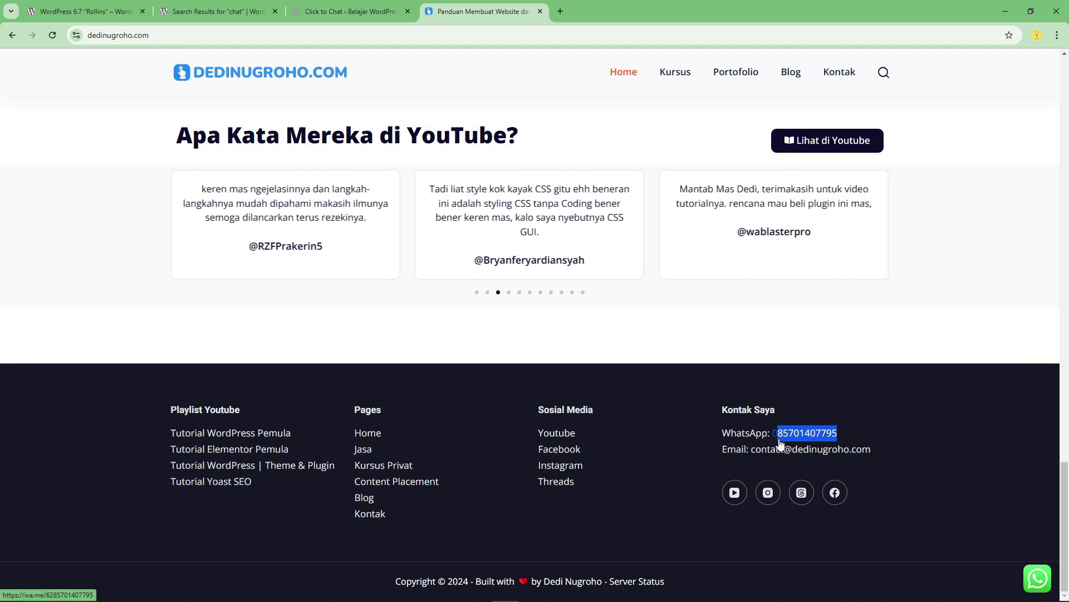
- Return to the Click to Chat settings and paste the copied phone number as the WhatsApp number after the +62 country code
{"action": "left_click", "coordinate": [351, 8]}
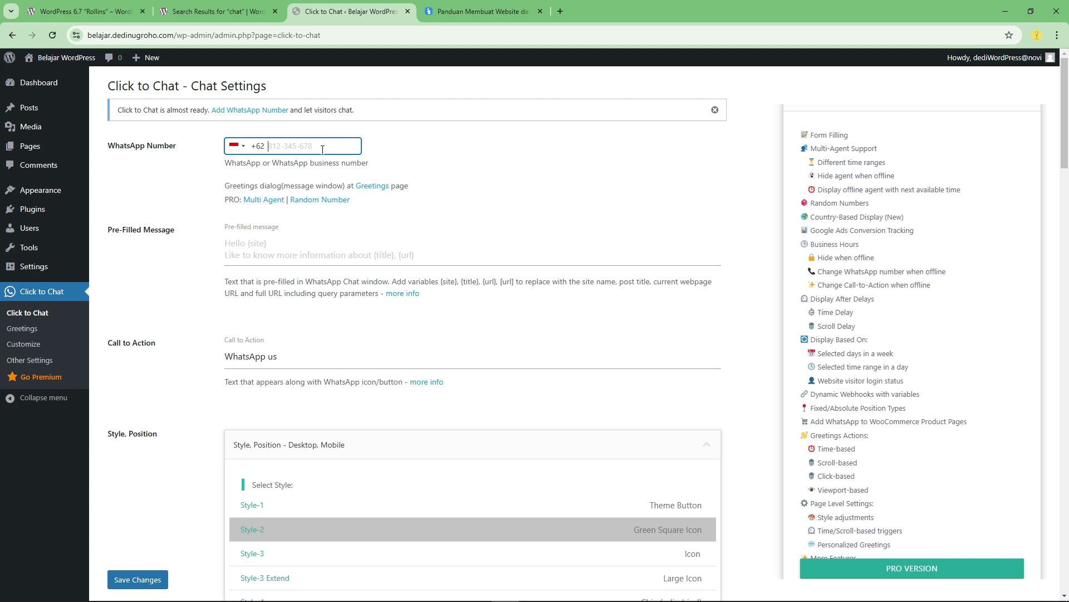
{"action": "key", "text": "ctrl+v"}
{"action": "left_click", "coordinate": [482, 161]}
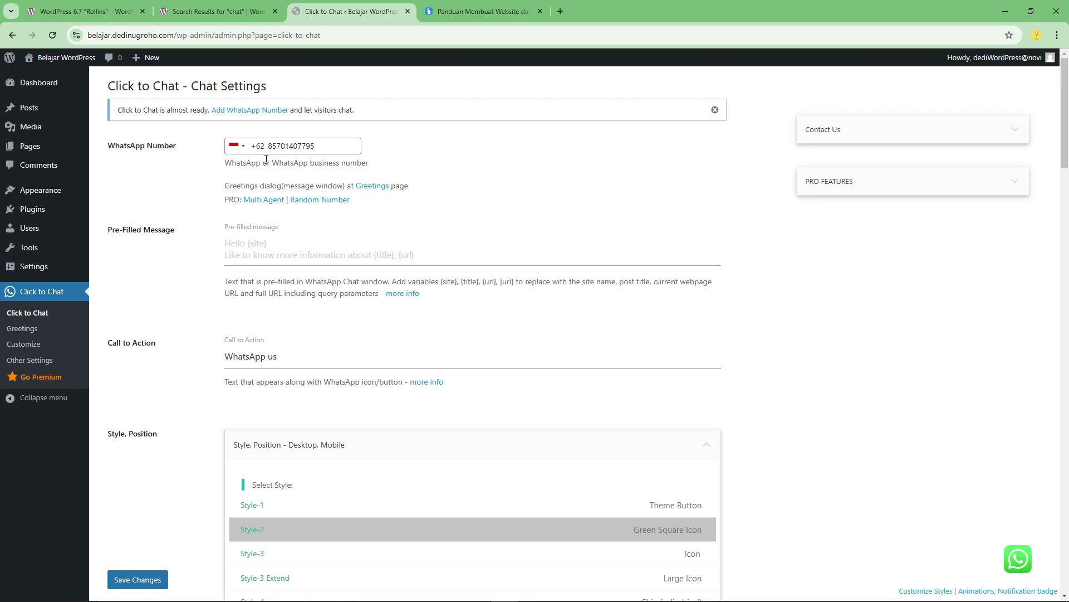
- Write the pre-filled message: "Hello" with the owner's first name and a comma, with "Saya berminat untuk membeli ecourse wordpress, gimana cara belinya?" on a new line
{"action": "scroll", "coordinate": [334, 189], "scroll_direction": "down", "scroll_amount": 1}
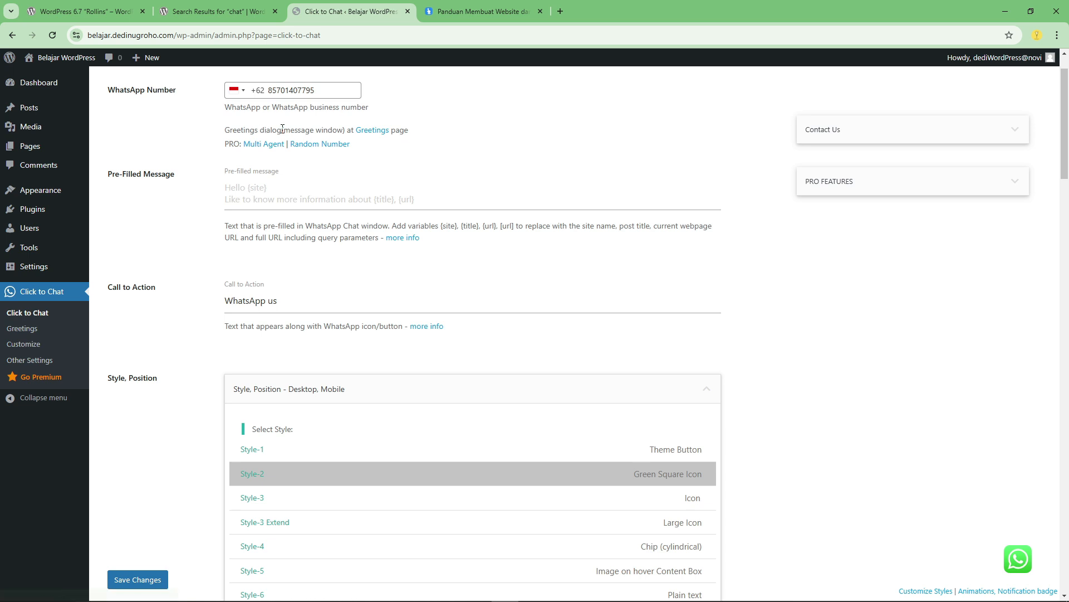
{"action": "left_click", "coordinate": [273, 187]}
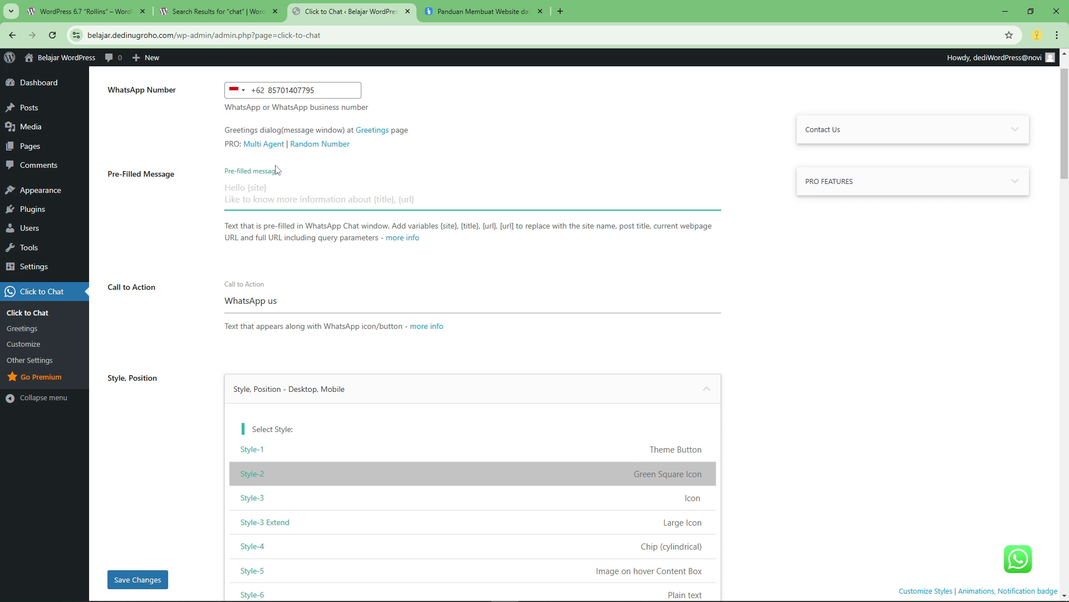
{"action": "type", "text": "Hello"}
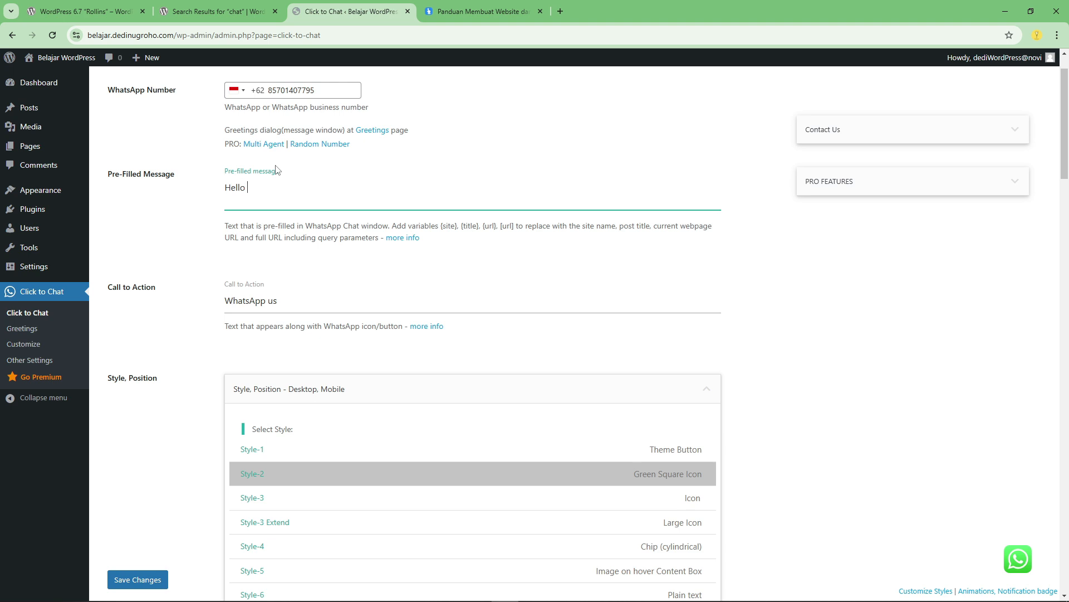
{"action": "type", "text": " Dedi,"}
{"action": "key", "text": "Return"}
{"action": "type", "text": "Saya berminat untuk membeli ecourse"}
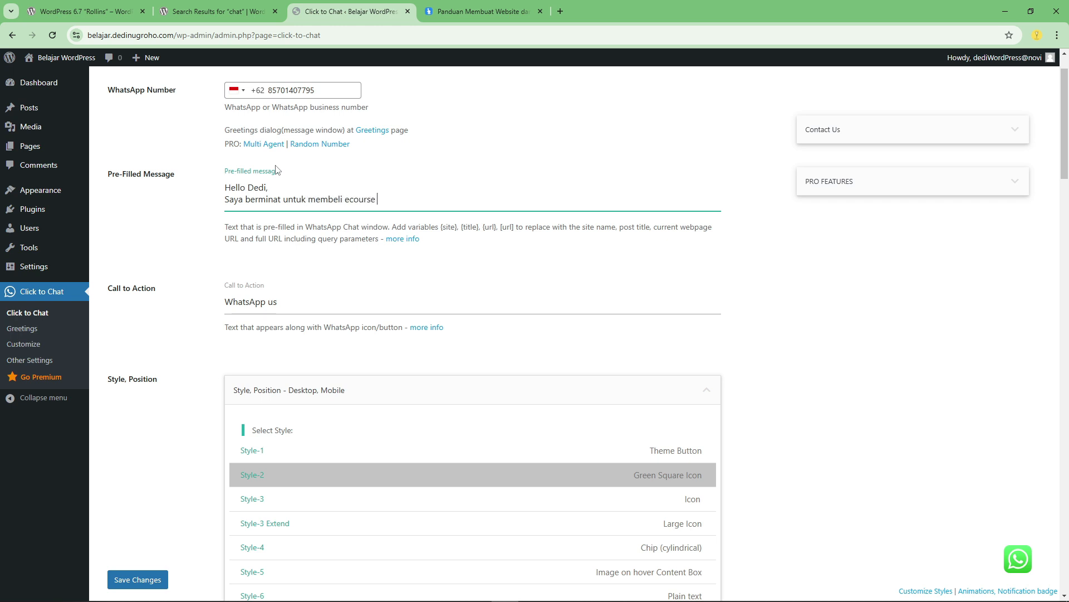
{"action": "type", "text": " wordpress, gimana cara belinya?"}
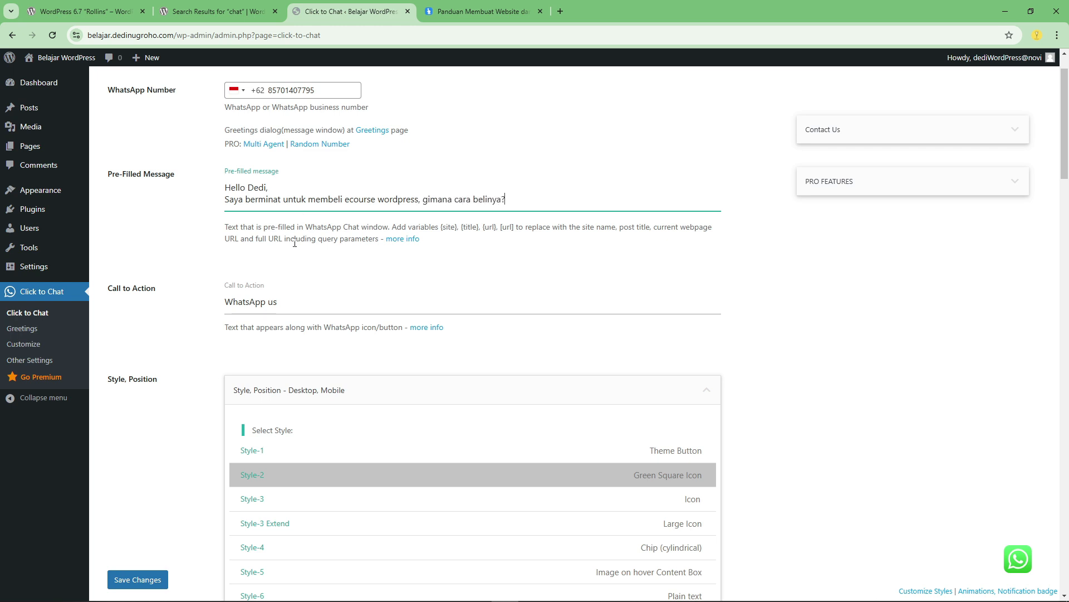
{"action": "left_click", "coordinate": [401, 276]}
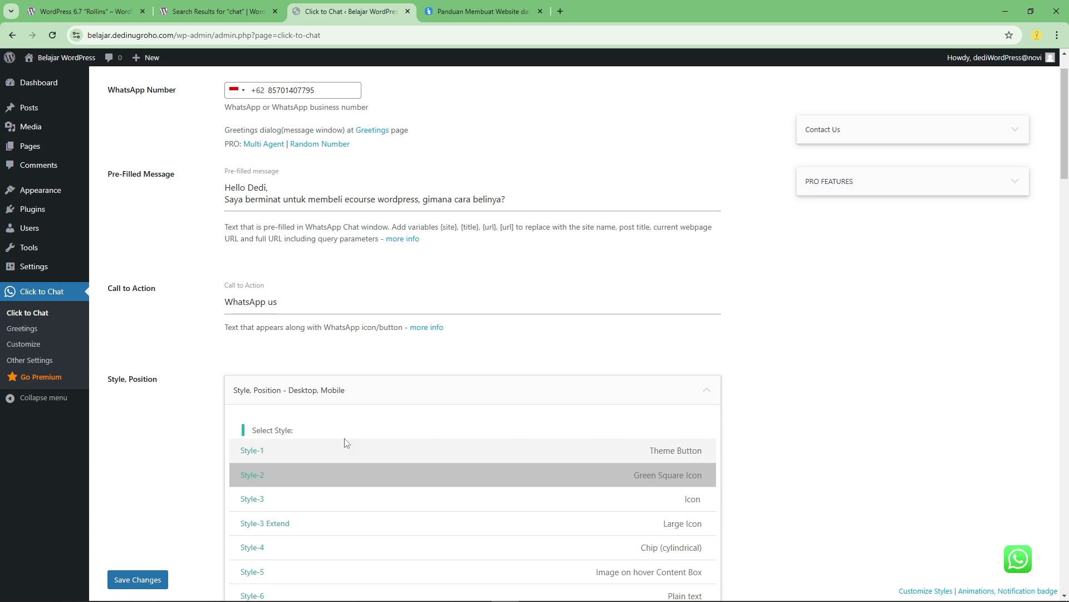
- Change the Call to Action text to "WhatsApp Kami" and check it on the chat button preview
{"action": "left_click", "coordinate": [290, 299]}
{"action": "type", "text": "Kami"}
{"action": "mouse_move", "coordinate": [1020, 557]}
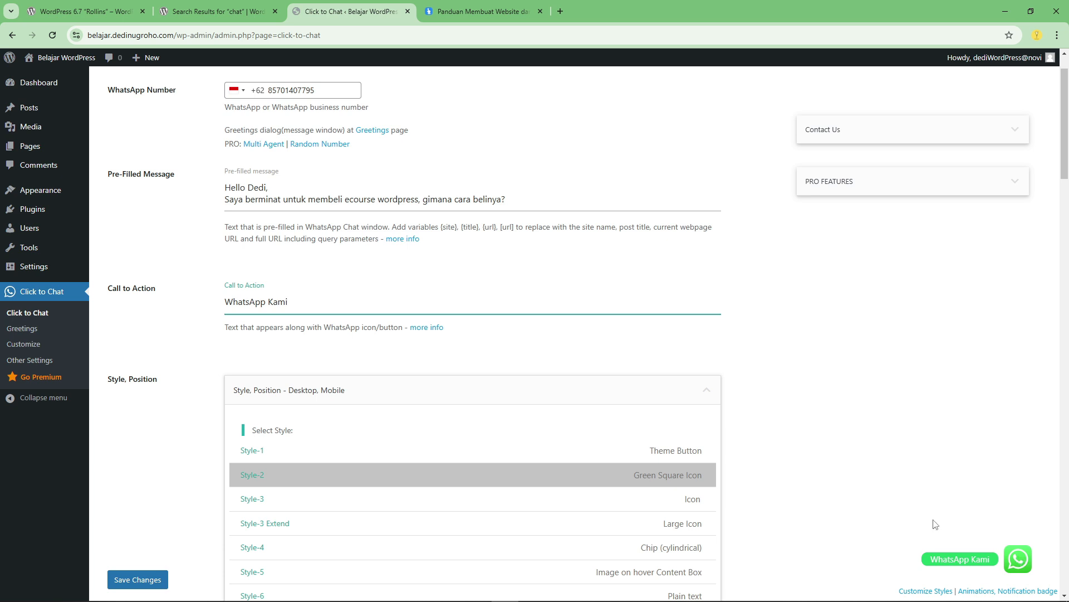
- Try each chat button style in turn, from Style-1 through Style-99, and compare the previews
{"action": "scroll", "coordinate": [420, 332], "scroll_direction": "down", "scroll_amount": 5}
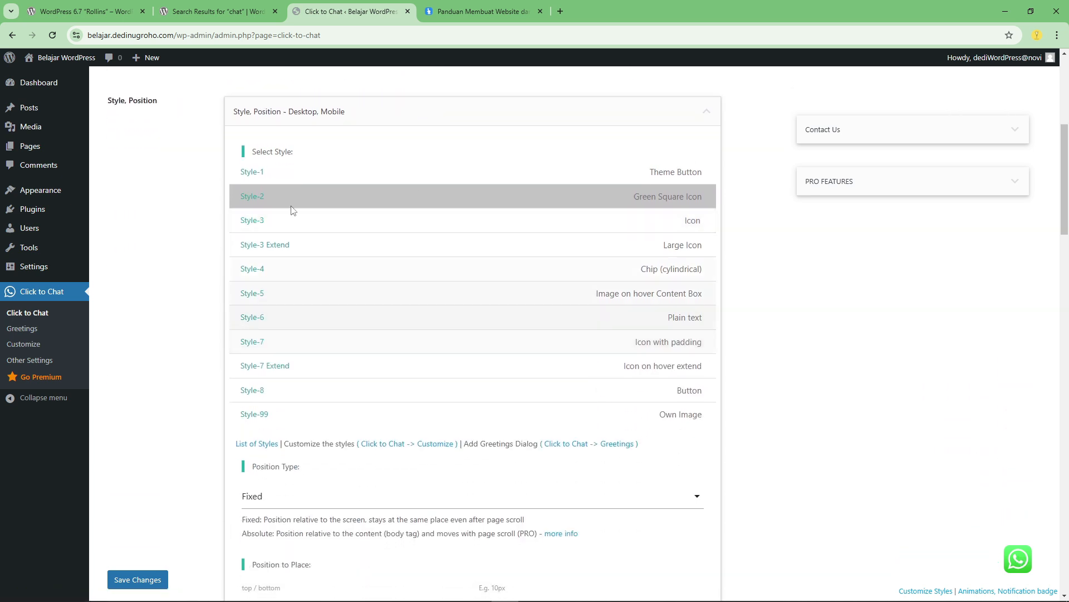
{"action": "scroll", "coordinate": [184, 193], "scroll_direction": "up", "scroll_amount": 1}
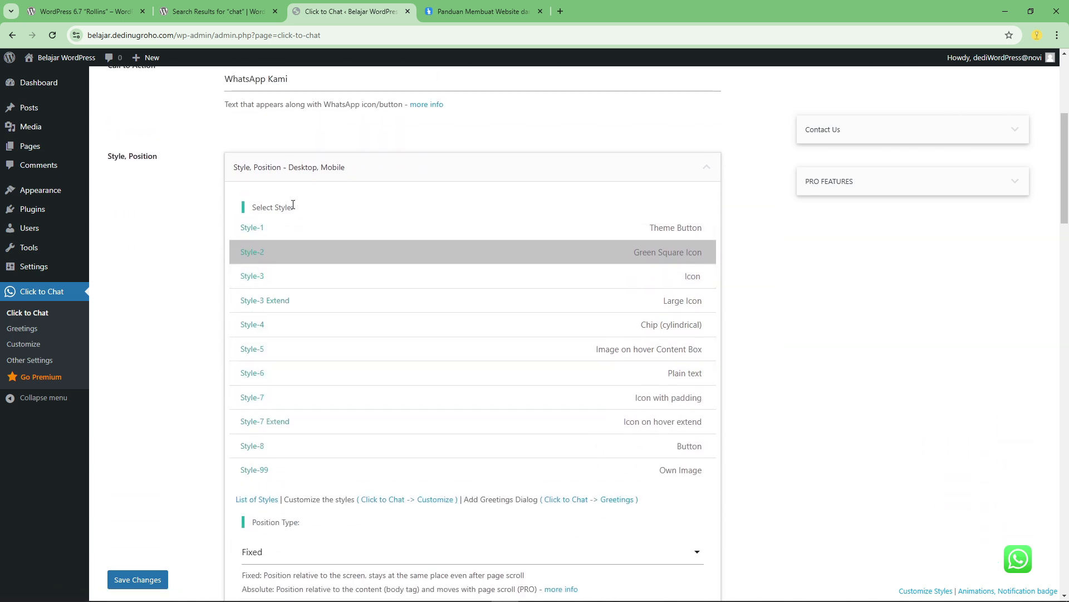
{"action": "left_click", "coordinate": [309, 227]}
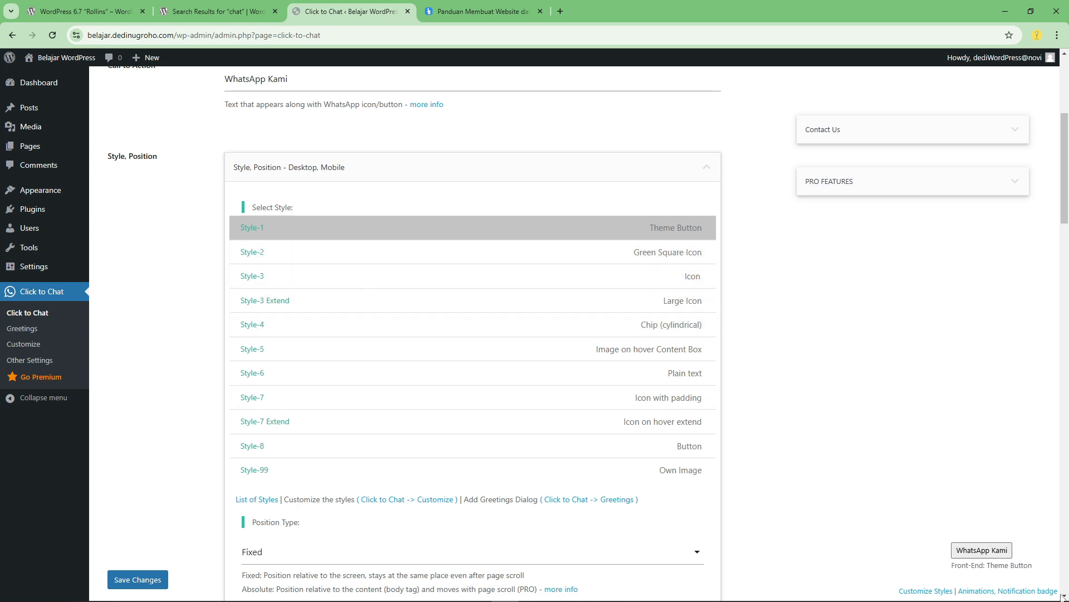
{"action": "left_click", "coordinate": [332, 256]}
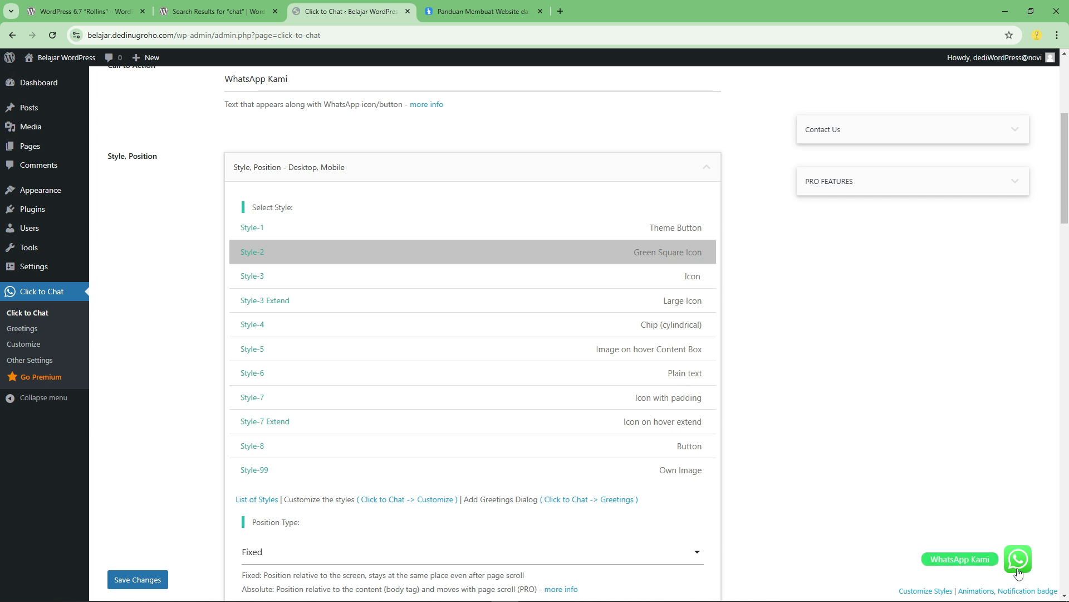
{"action": "left_click", "coordinate": [316, 270]}
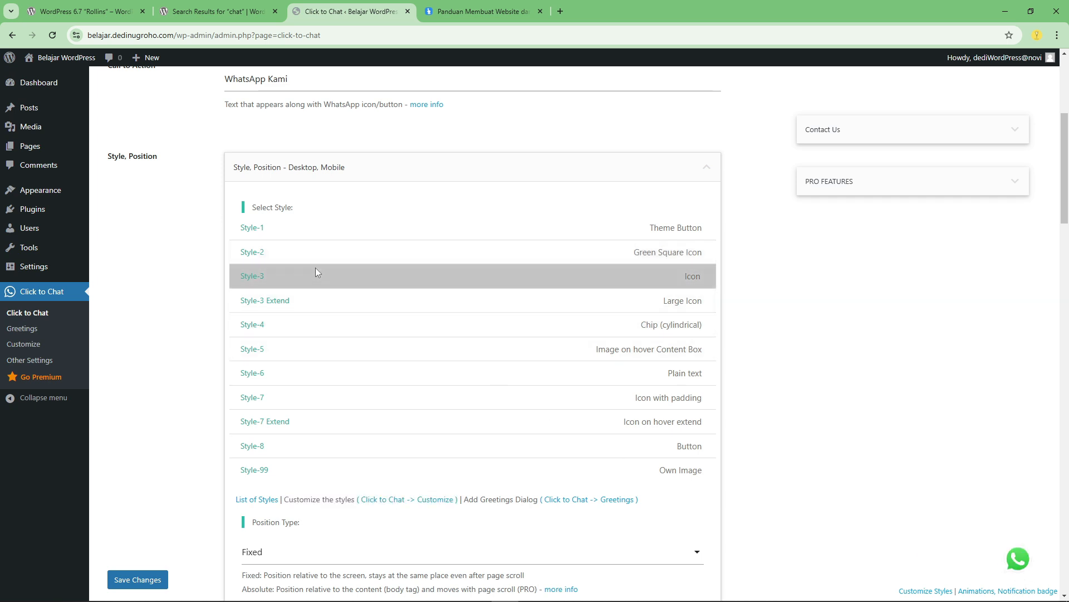
{"action": "left_click", "coordinate": [266, 309]}
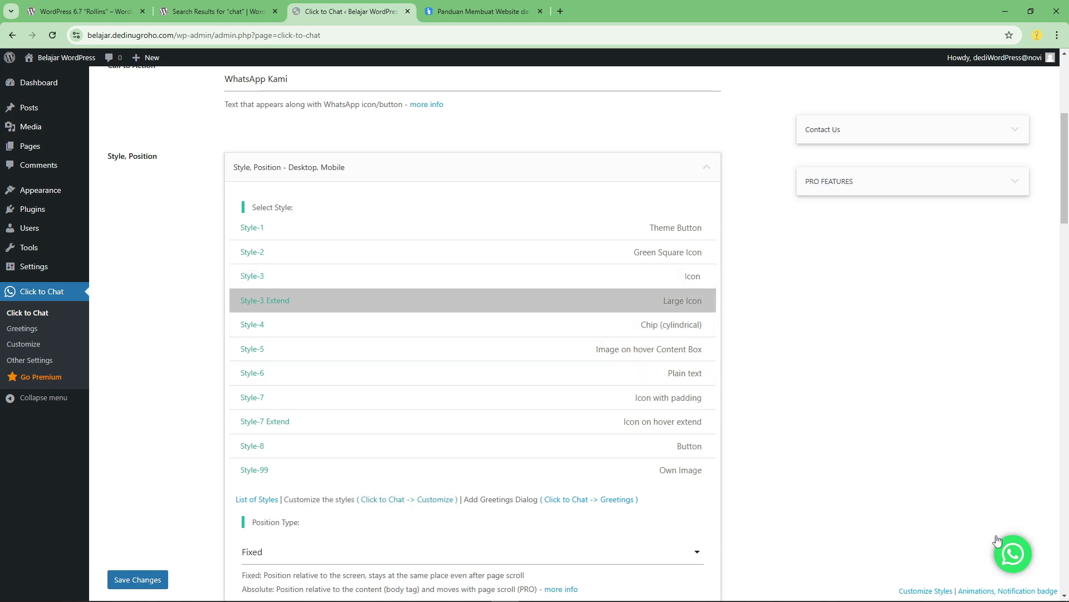
{"action": "left_click", "coordinate": [254, 327]}
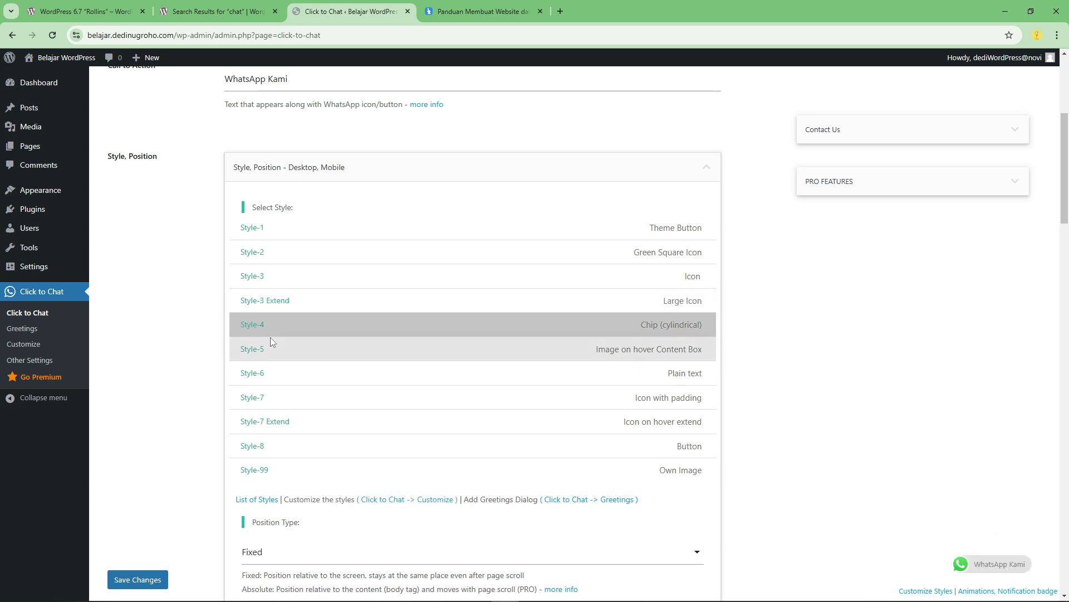
{"action": "left_click", "coordinate": [264, 355]}
{"action": "left_click", "coordinate": [265, 375]}
{"action": "left_click", "coordinate": [271, 399]}
{"action": "left_click", "coordinate": [276, 422]}
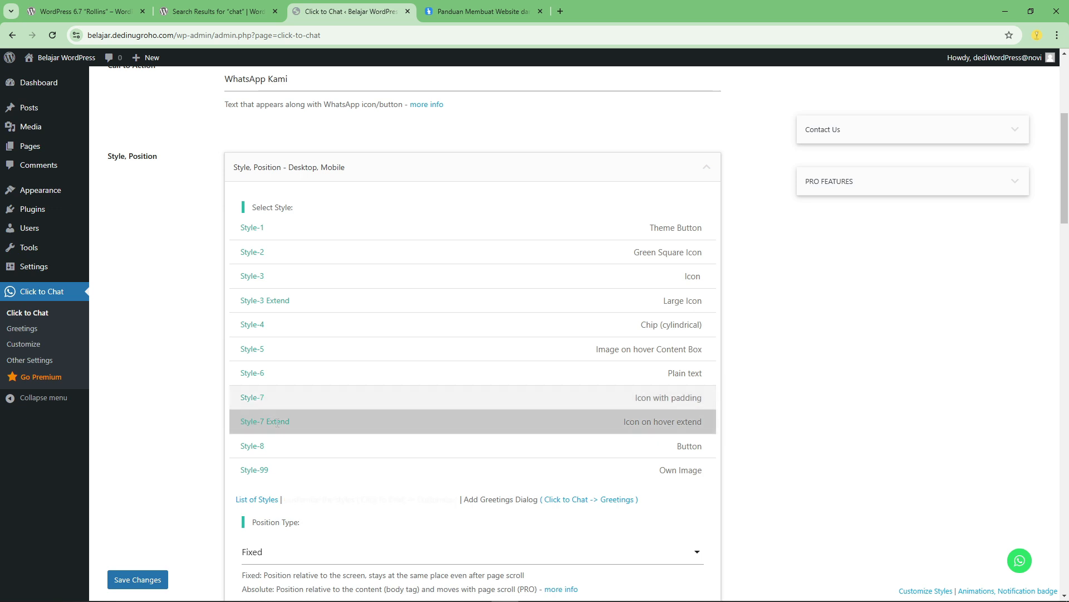
{"action": "left_click", "coordinate": [284, 445]}
{"action": "left_click", "coordinate": [289, 472]}
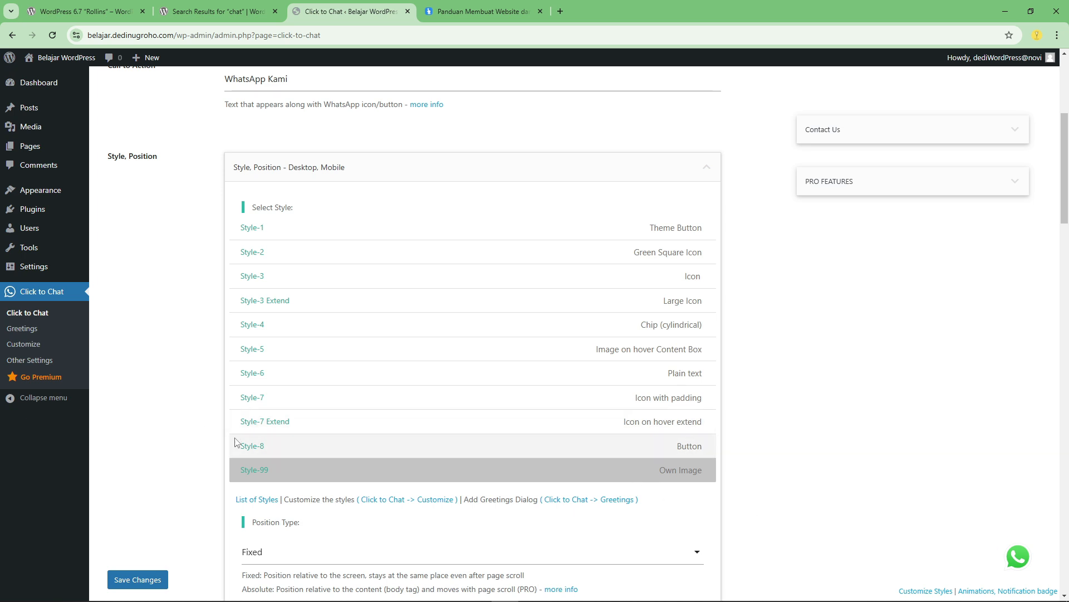
- Compare Style-3 Extend, Style-3 and Style-2 once more and choose Style-3 (Icon) for the chat button
{"action": "left_click", "coordinate": [291, 301]}
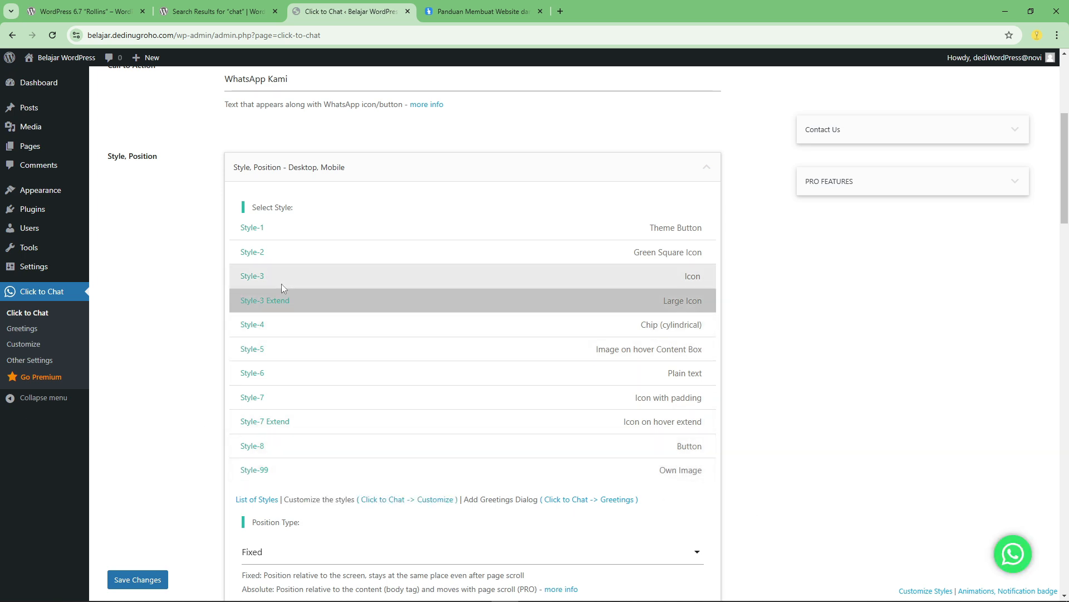
{"action": "left_click", "coordinate": [285, 279]}
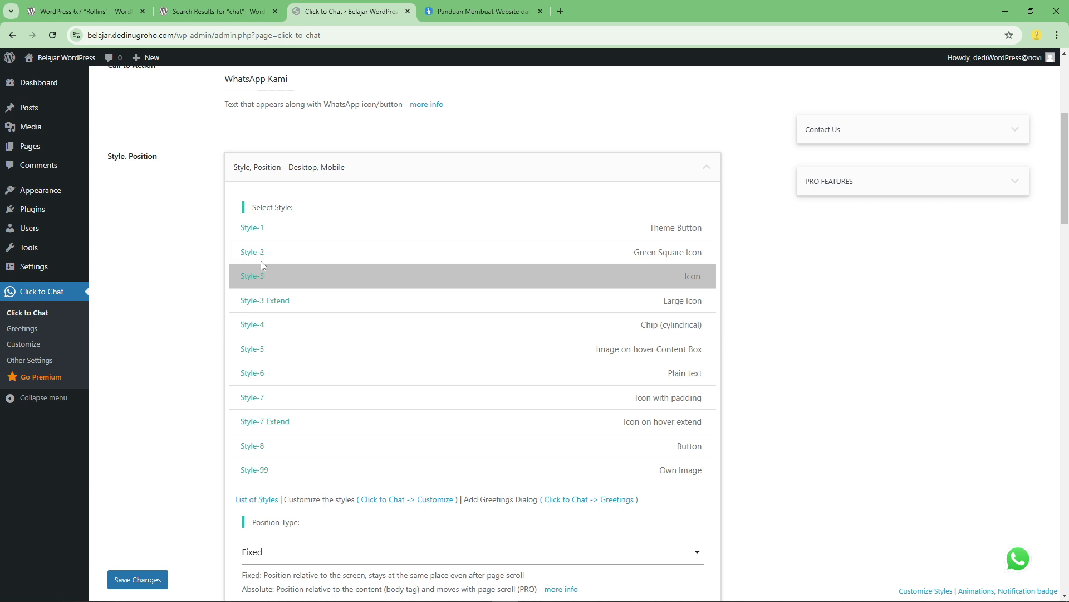
{"action": "left_click", "coordinate": [275, 253]}
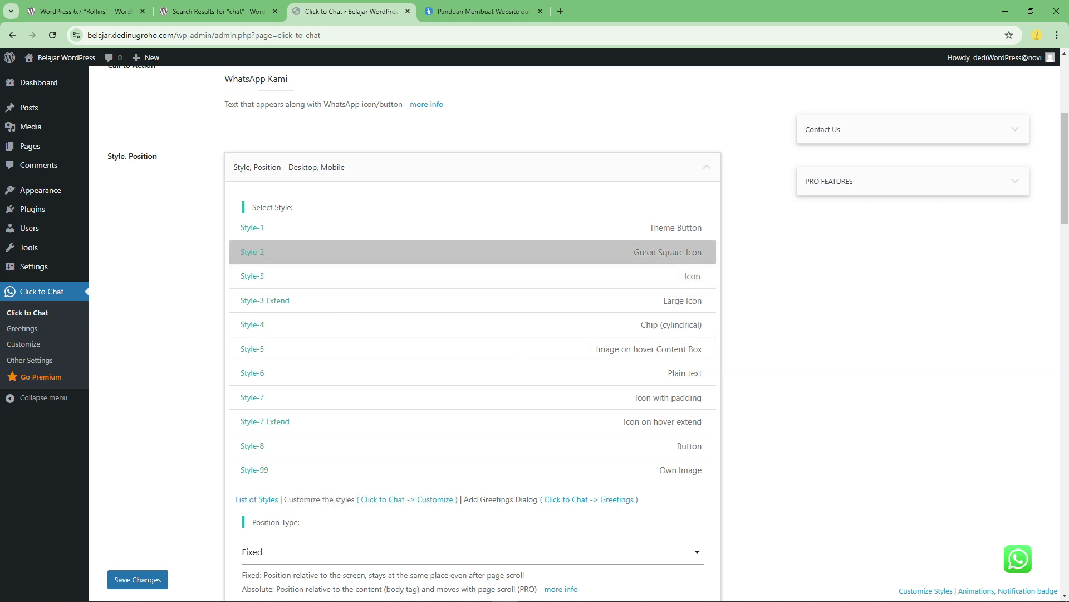
{"action": "left_click", "coordinate": [335, 273]}
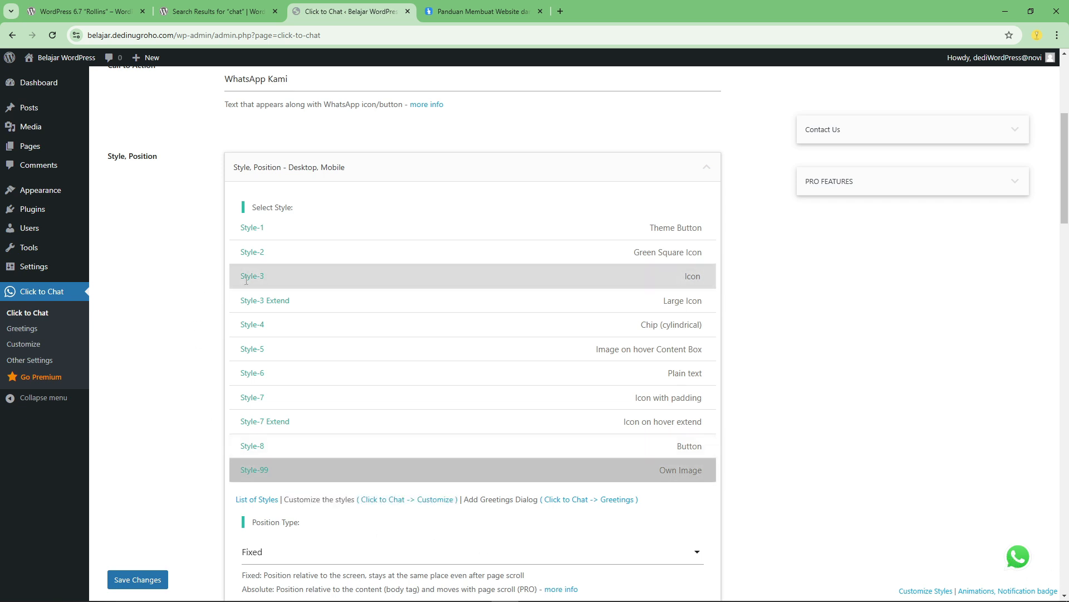
{"action": "scroll", "coordinate": [557, 372], "scroll_direction": "down", "scroll_amount": 1}
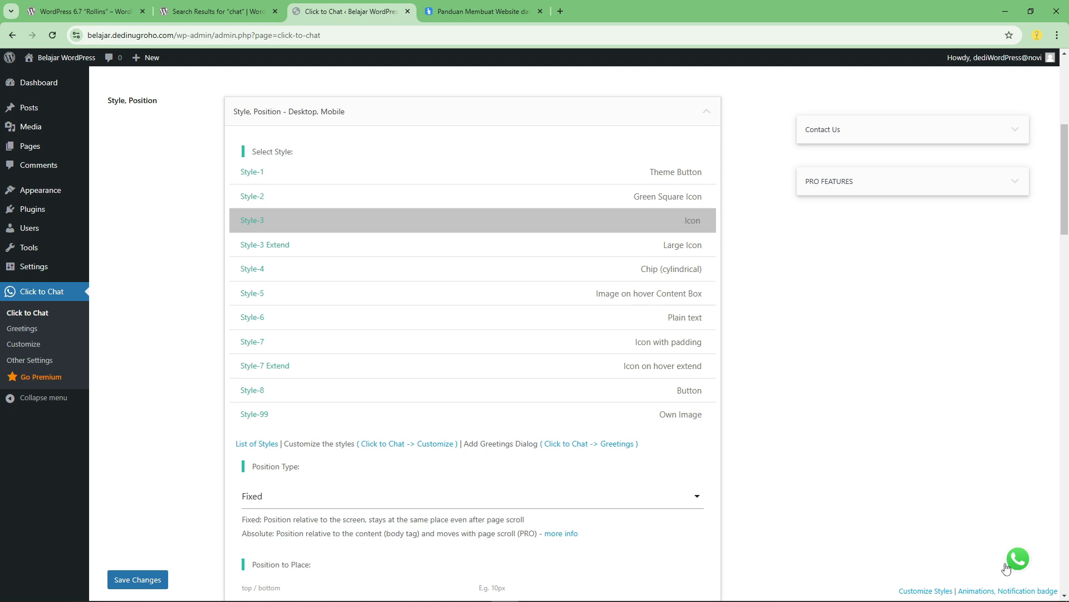
- Review the Call to Action text against the icon preview, the button's position settings and the desktop and mobile URL Structure options
{"action": "scroll", "coordinate": [295, 365], "scroll_direction": "up", "scroll_amount": 4}
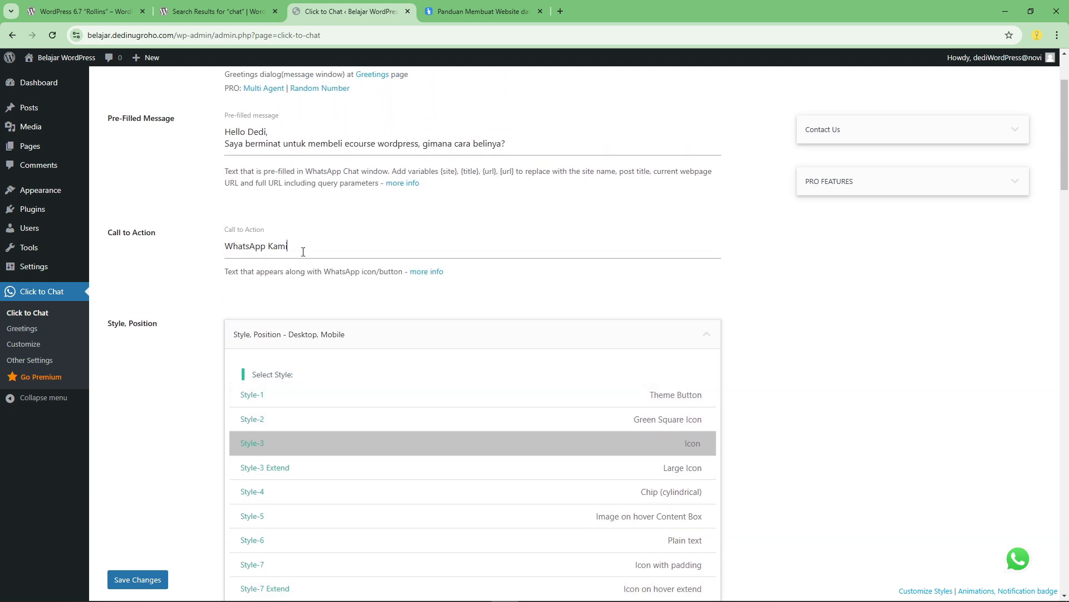
{"action": "left_click_drag", "start_coordinate": [303, 252], "coordinate": [207, 251]}
{"action": "left_click", "coordinate": [816, 441]}
{"action": "scroll", "coordinate": [774, 482], "scroll_direction": "down", "scroll_amount": 4}
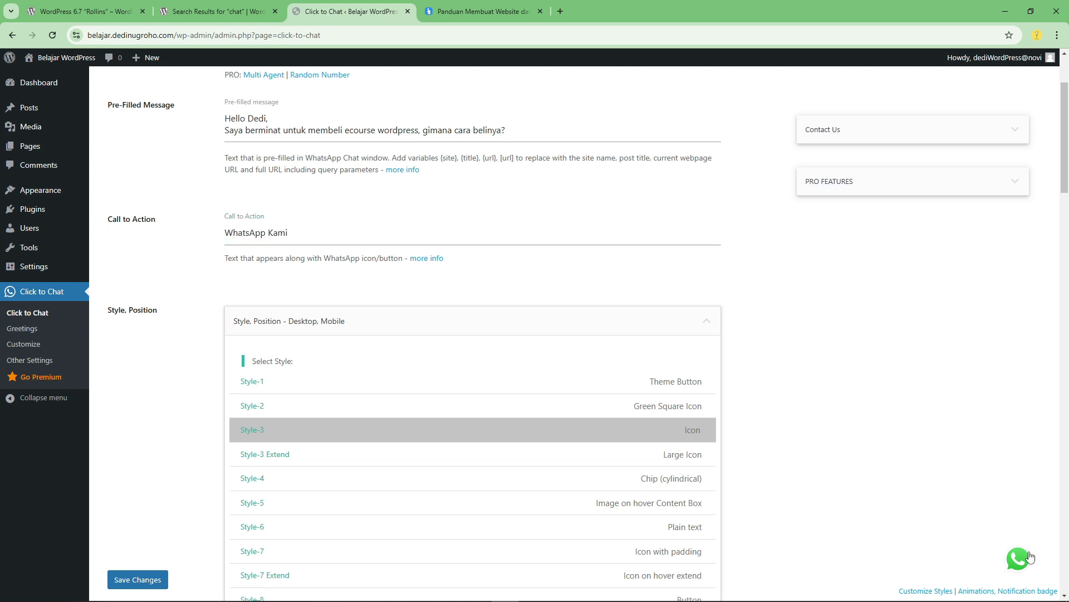
{"action": "scroll", "coordinate": [769, 457], "scroll_direction": "down", "scroll_amount": 2}
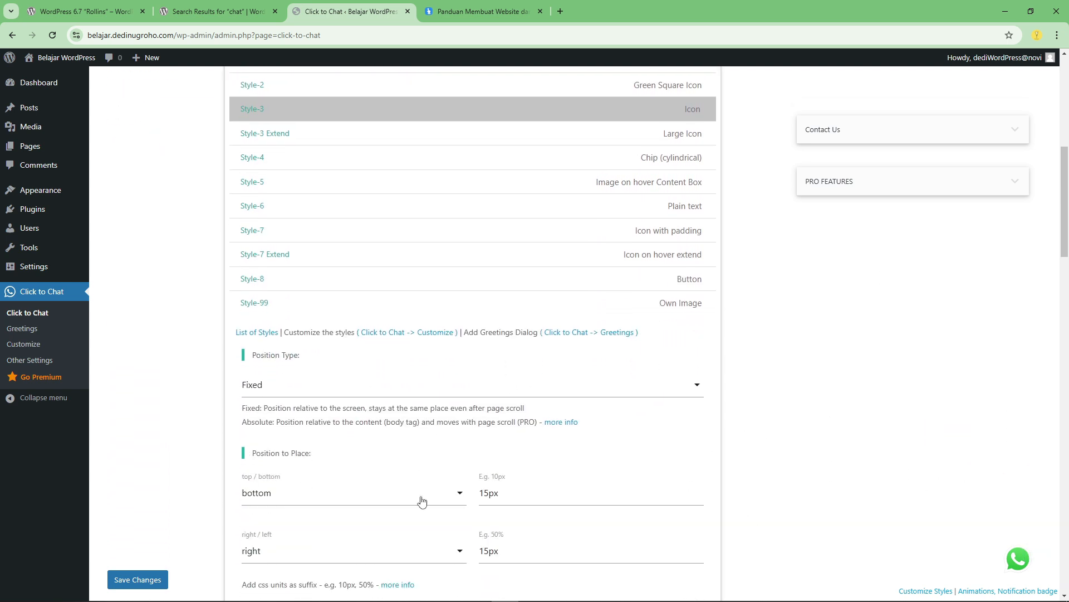
{"action": "scroll", "coordinate": [346, 462], "scroll_direction": "down", "scroll_amount": 4}
{"action": "scroll", "coordinate": [301, 426], "scroll_direction": "down", "scroll_amount": 1}
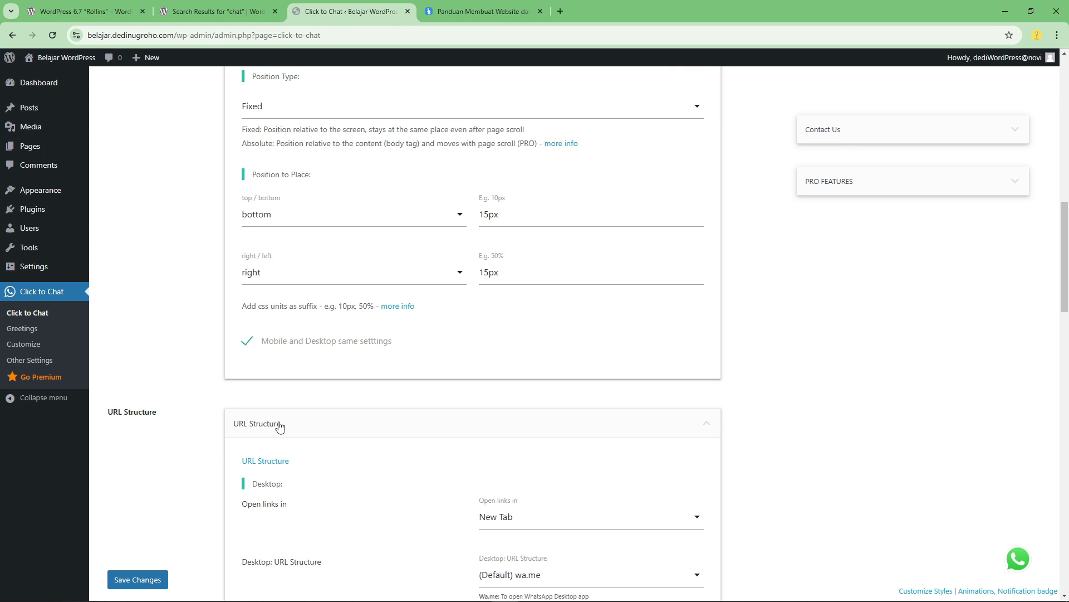
{"action": "scroll", "coordinate": [278, 420], "scroll_direction": "down", "scroll_amount": 4}
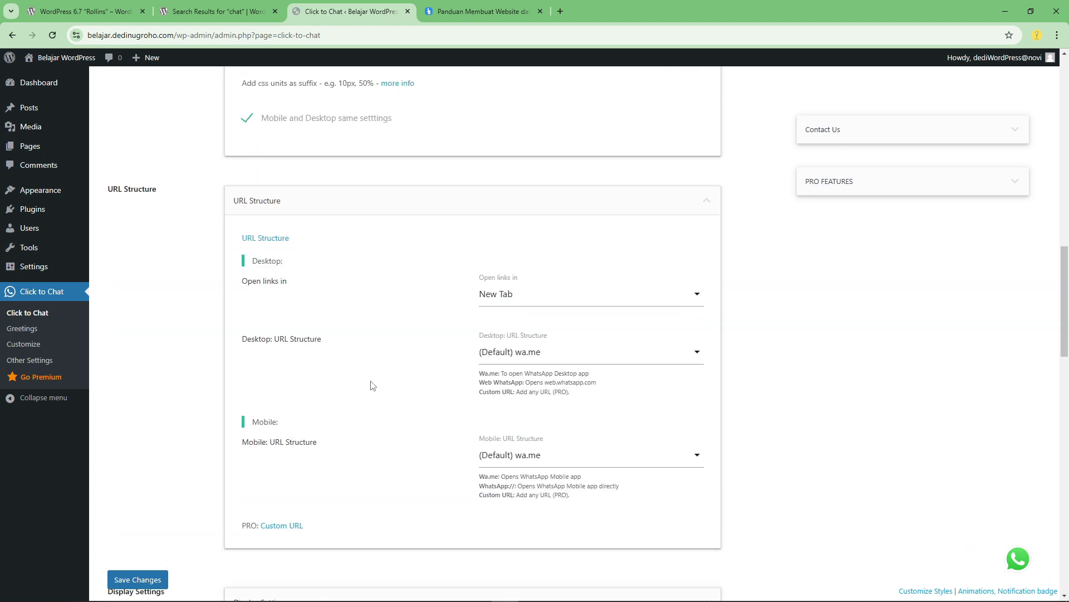
{"action": "scroll", "coordinate": [373, 386], "scroll_direction": "up", "scroll_amount": 5}
{"action": "scroll", "coordinate": [378, 339], "scroll_direction": "up", "scroll_amount": 4}
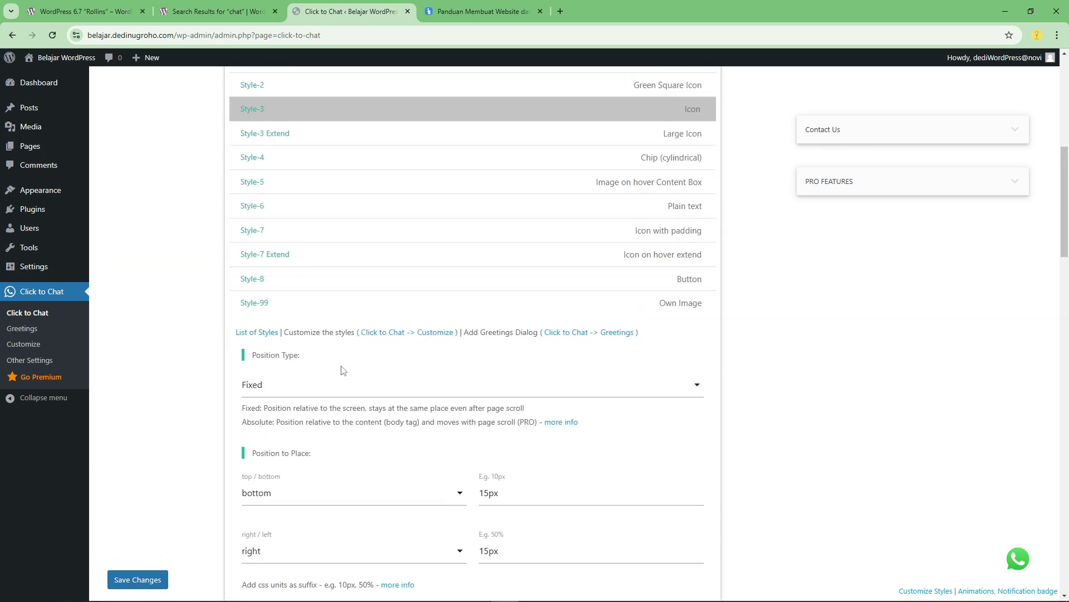
{"action": "scroll", "coordinate": [334, 367], "scroll_direction": "up", "scroll_amount": 2}
{"action": "scroll", "coordinate": [295, 251], "scroll_direction": "down", "scroll_amount": 5}
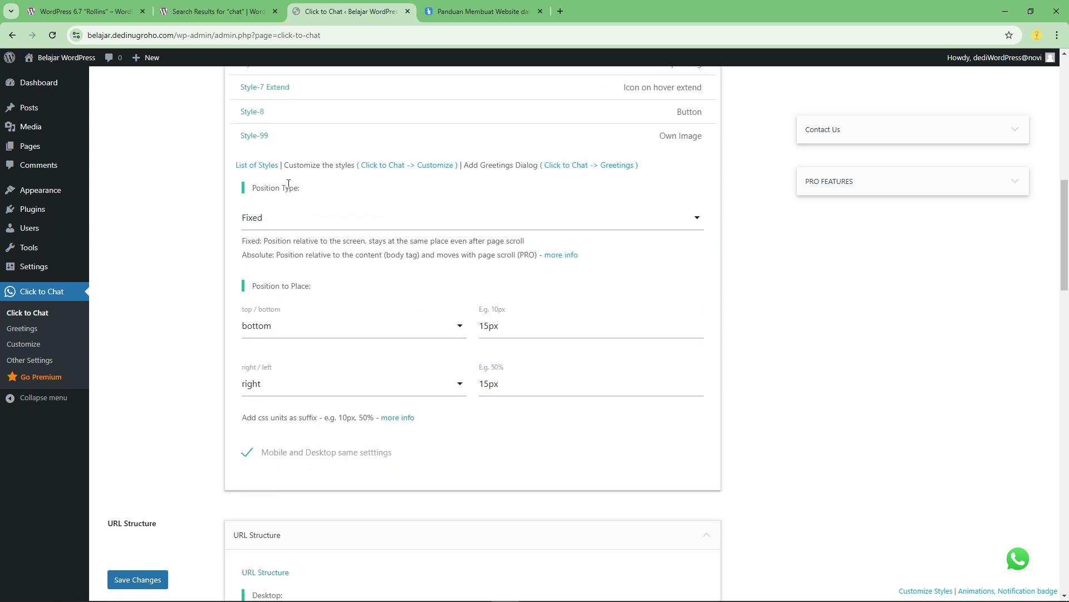
- Try top and left for the chat button's Position to Place settings, and restore them to bottom and right
{"action": "scroll", "coordinate": [365, 279], "scroll_direction": "down", "scroll_amount": 2}
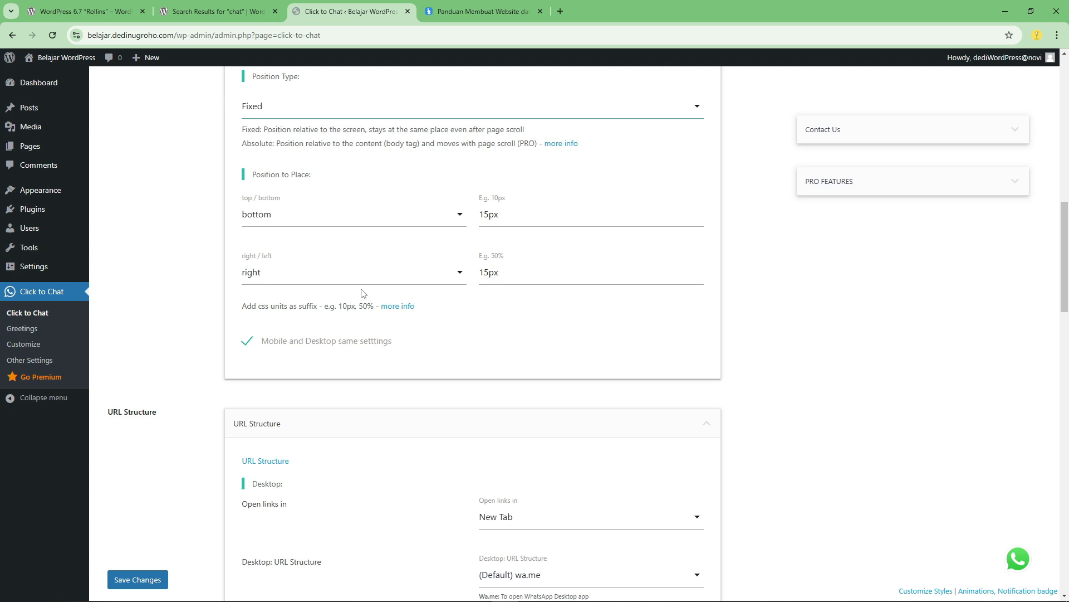
{"action": "left_click", "coordinate": [277, 214]}
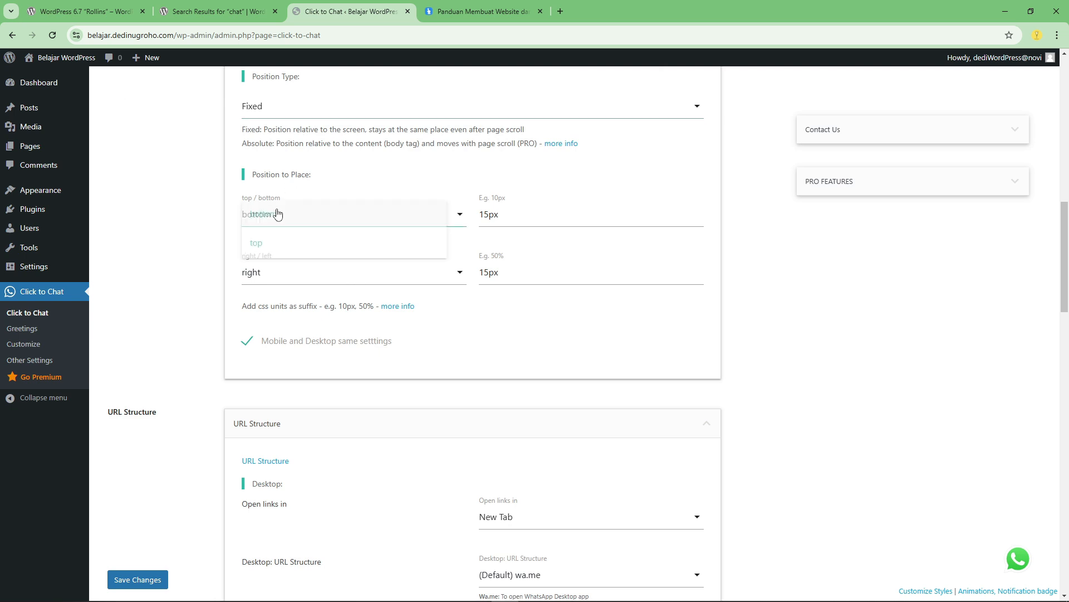
{"action": "left_click", "coordinate": [278, 245]}
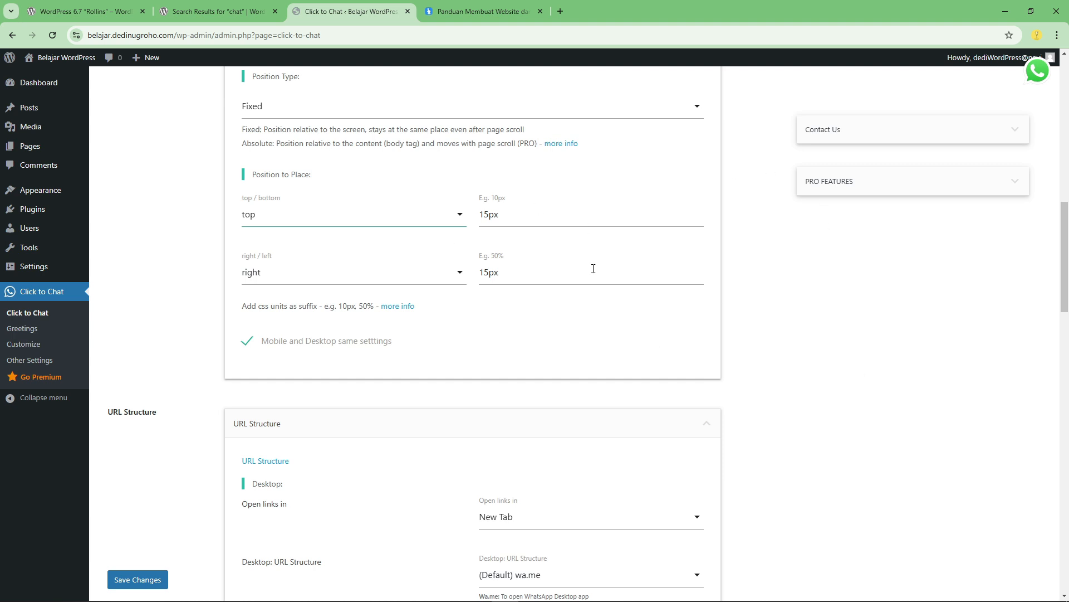
{"action": "left_click", "coordinate": [266, 277]}
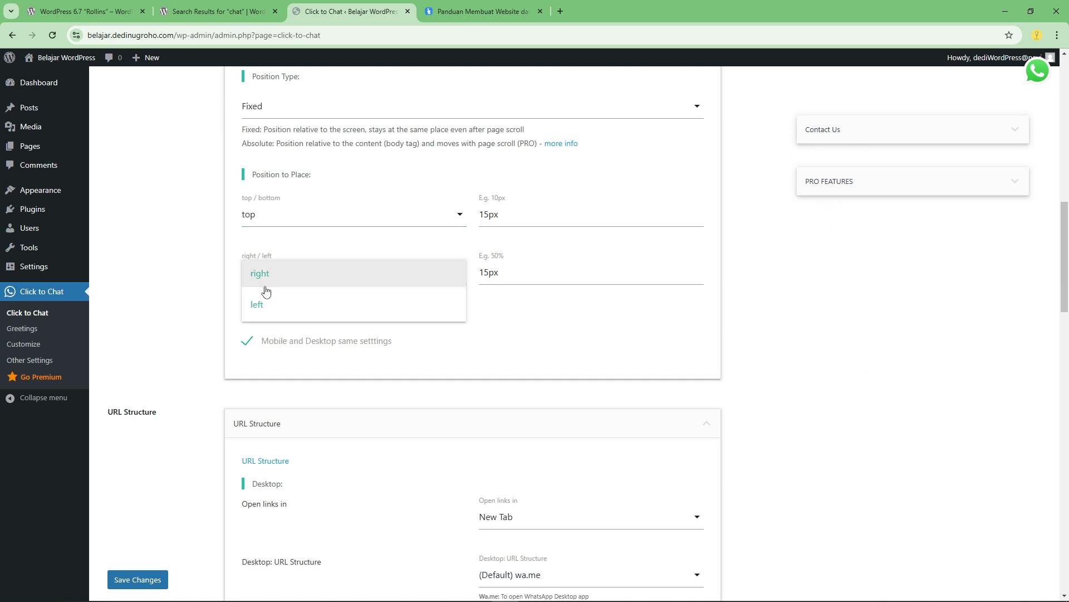
{"action": "left_click", "coordinate": [263, 303]}
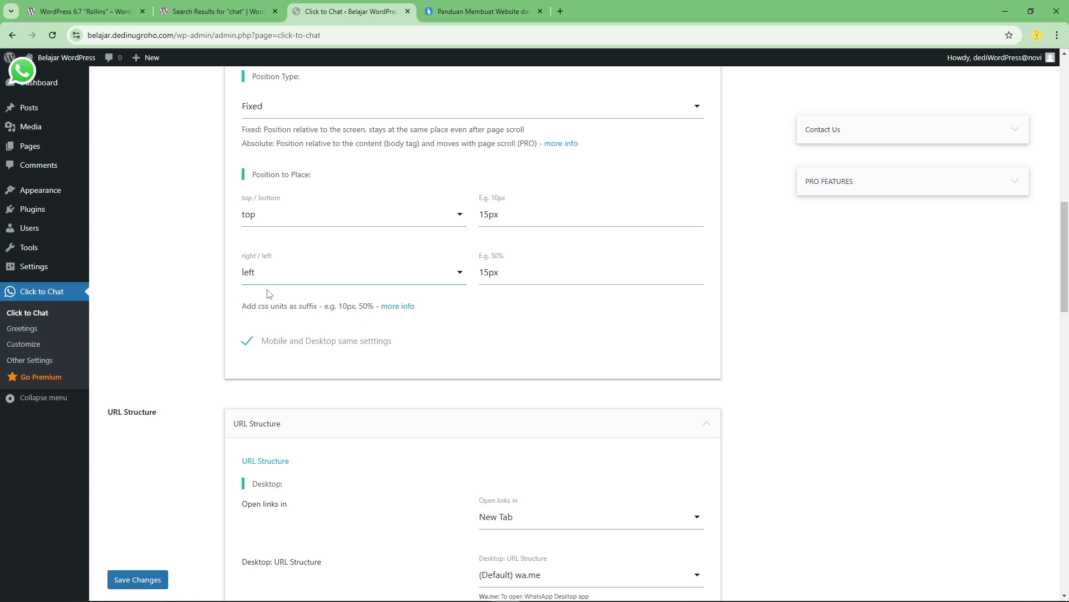
{"action": "left_click", "coordinate": [271, 220]}
{"action": "left_click", "coordinate": [272, 224]}
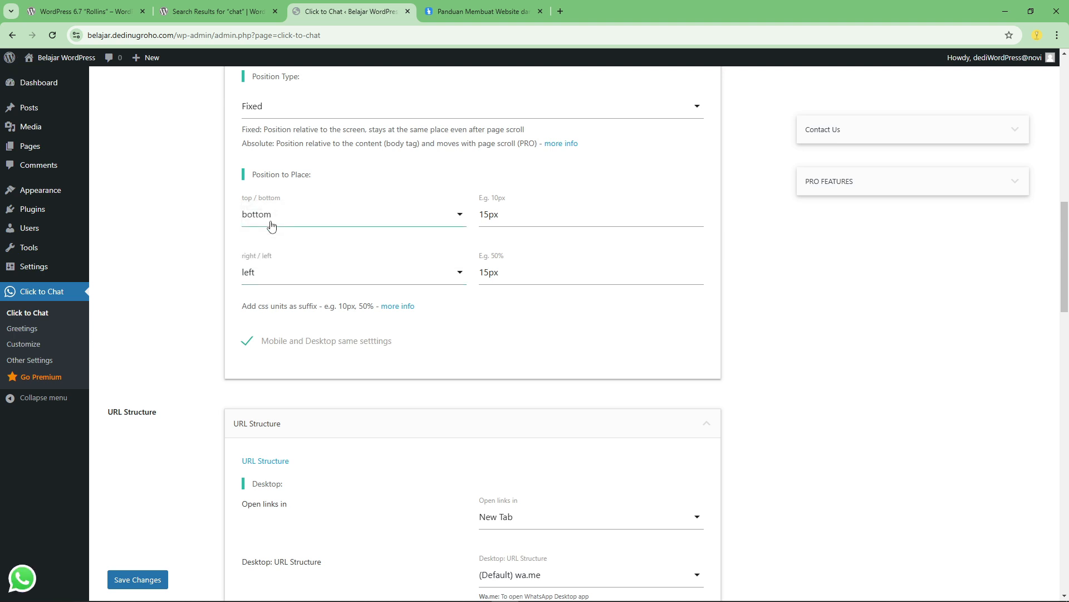
{"action": "left_click", "coordinate": [285, 273]}
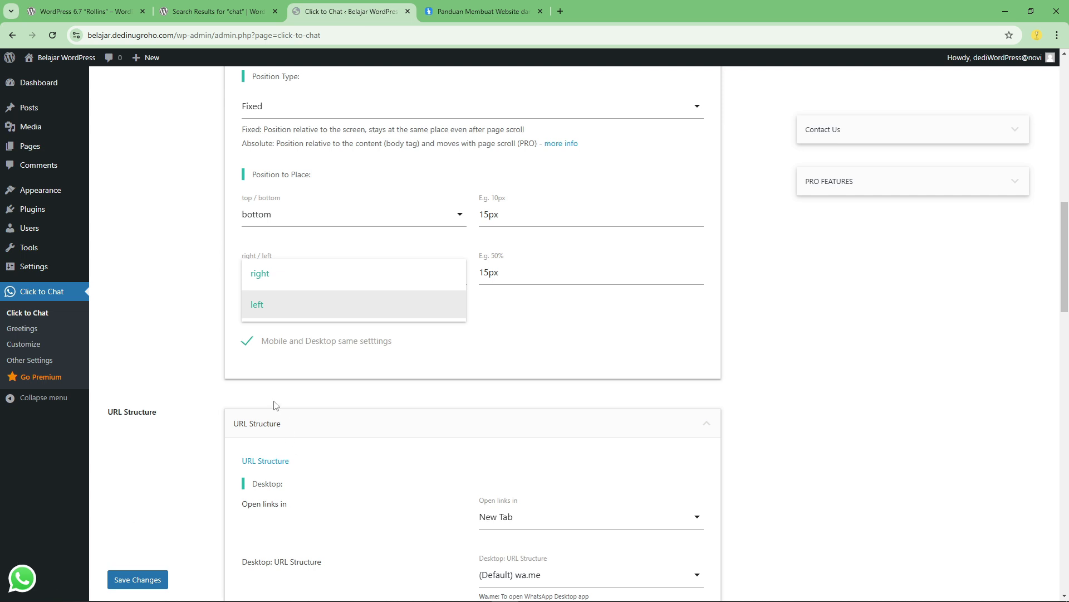
{"action": "left_click", "coordinate": [277, 283]}
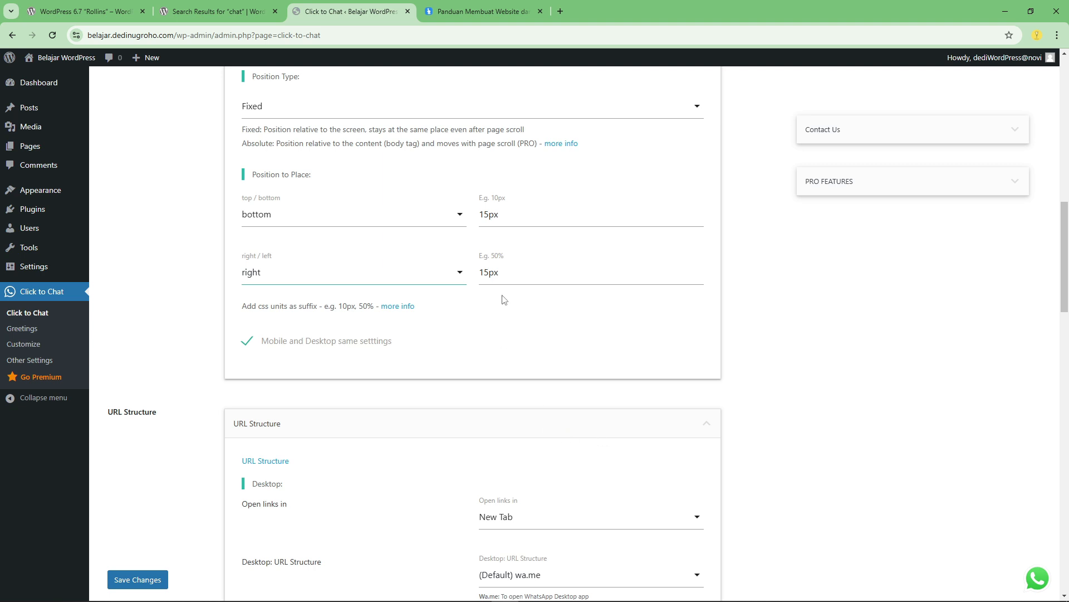
- Set the chat button's bottom and right offsets to 20px each
{"action": "left_click", "coordinate": [491, 215]}
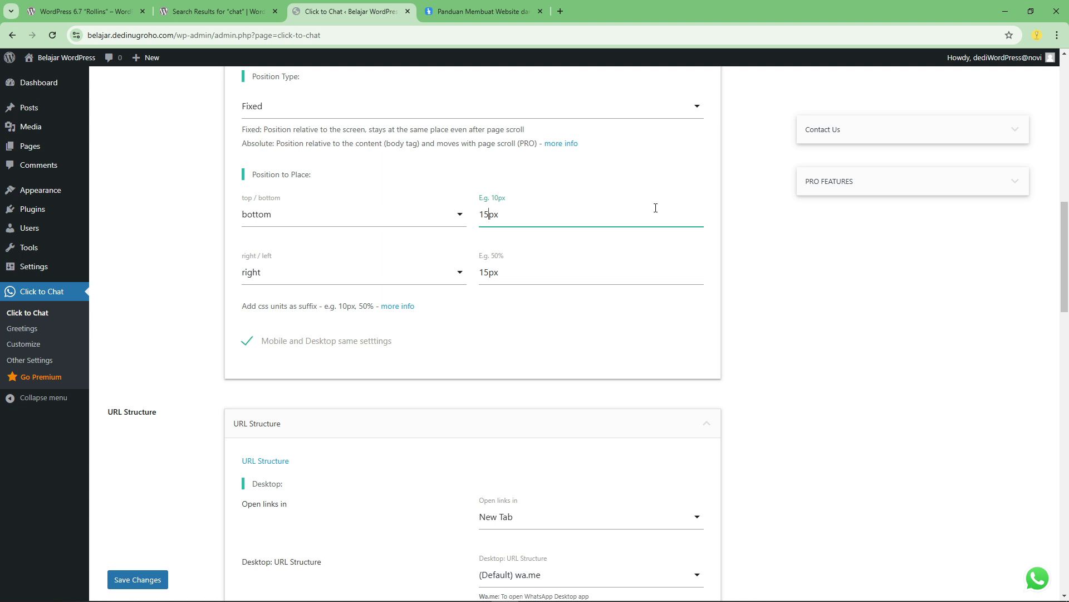
{"action": "key", "text": "BackSpace"}
{"action": "key", "text": "BackSpace"}
{"action": "type", "text": "20"}
{"action": "left_click", "coordinate": [488, 273]}
{"action": "key", "text": "BackSpace"}
{"action": "key", "text": "BackSpace"}
{"action": "type", "text": "2"}
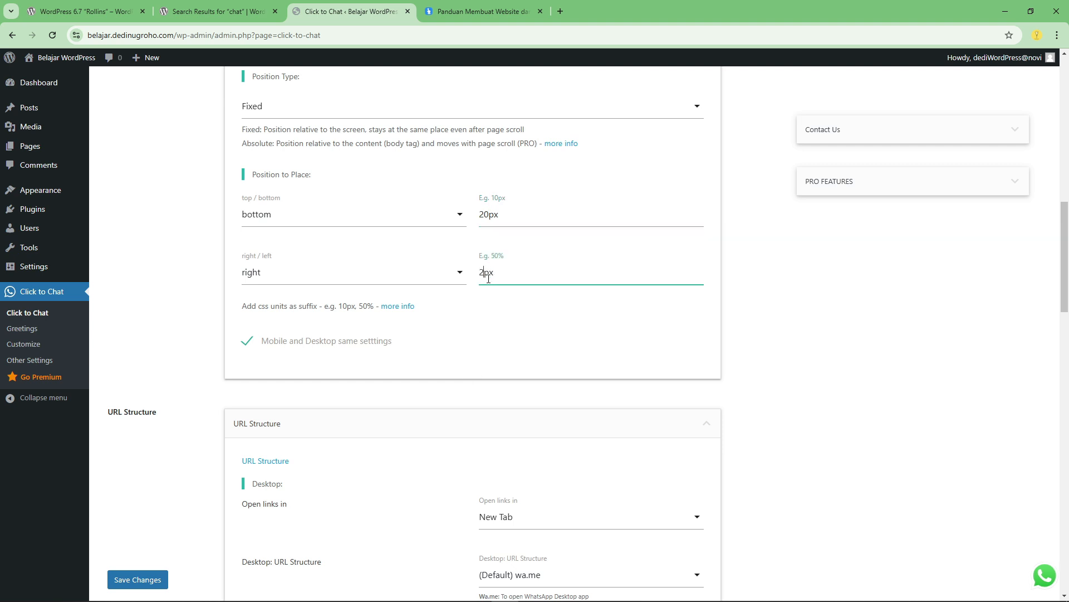
{"action": "type", "text": "0"}
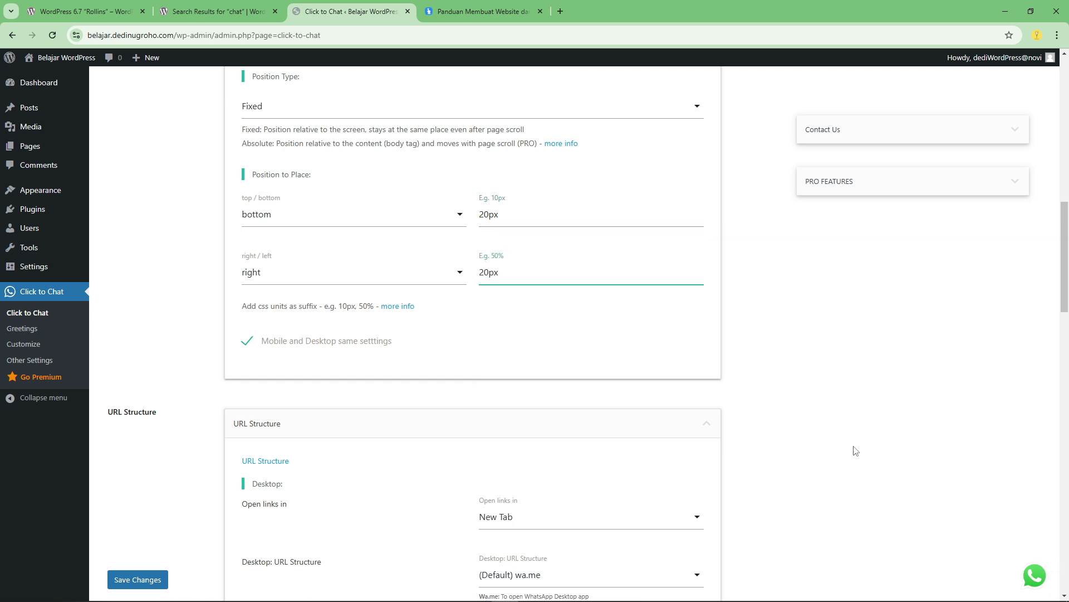
{"action": "left_click", "coordinate": [477, 291]}
- Try Pop-up and Same Tab for opening desktop links, restore New Tab, and keep the desktop URL Structure on (Default) wa.me
{"action": "scroll", "coordinate": [406, 274], "scroll_direction": "down", "scroll_amount": 3}
{"action": "scroll", "coordinate": [352, 322], "scroll_direction": "down", "scroll_amount": 1}
{"action": "scroll", "coordinate": [352, 322], "scroll_direction": "down", "scroll_amount": 1}
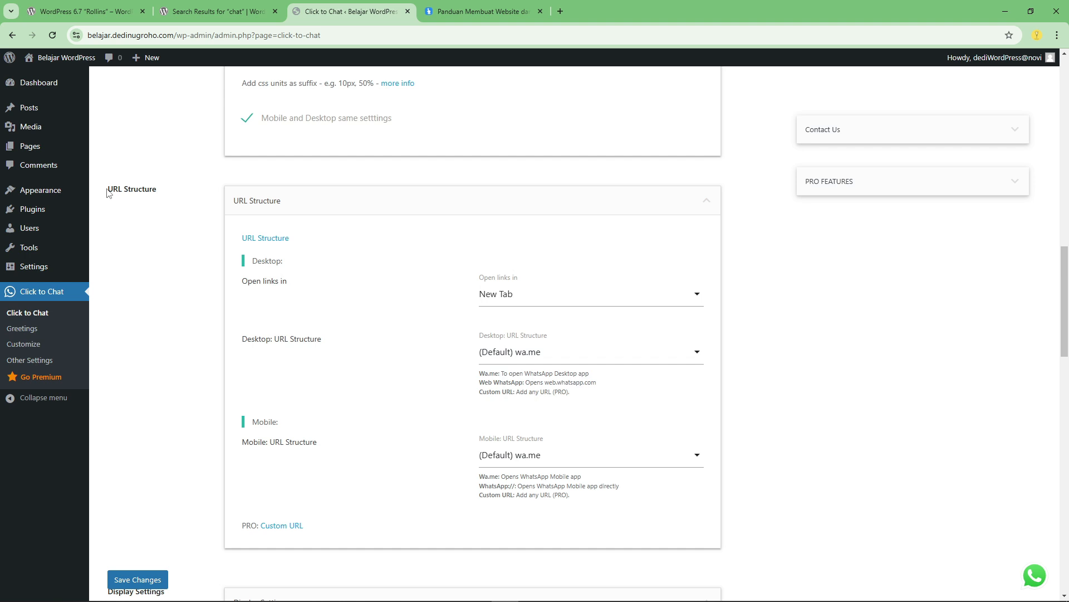
{"action": "scroll", "coordinate": [370, 275], "scroll_direction": "down", "scroll_amount": 2}
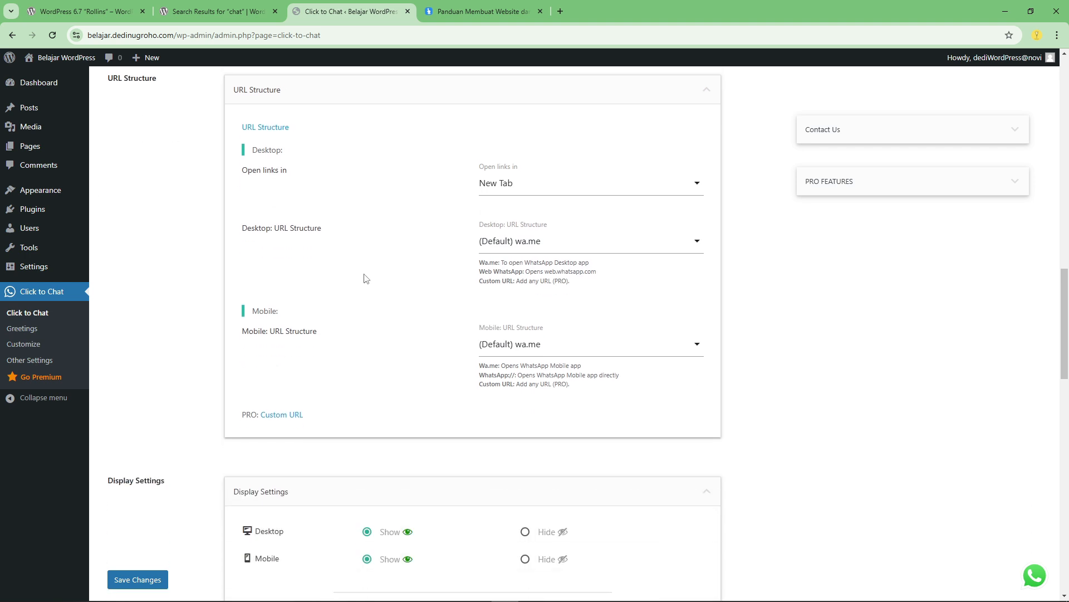
{"action": "left_click", "coordinate": [539, 182]}
{"action": "left_click", "coordinate": [534, 183]}
{"action": "left_click", "coordinate": [504, 183]}
{"action": "left_click", "coordinate": [505, 185]}
{"action": "left_click", "coordinate": [501, 181]}
{"action": "left_click", "coordinate": [499, 216]}
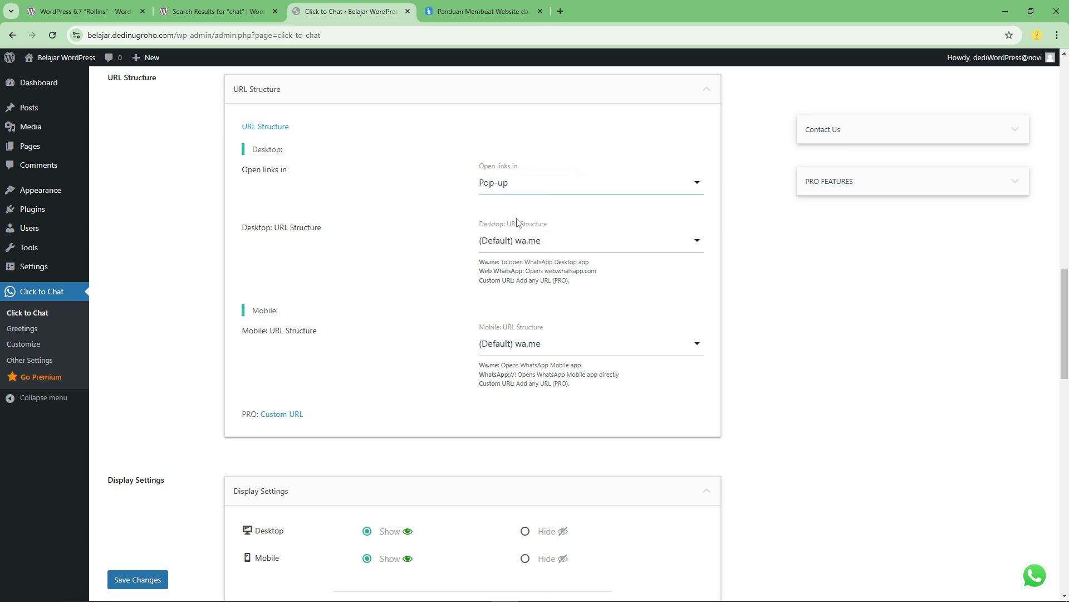
{"action": "left_click", "coordinate": [520, 189]}
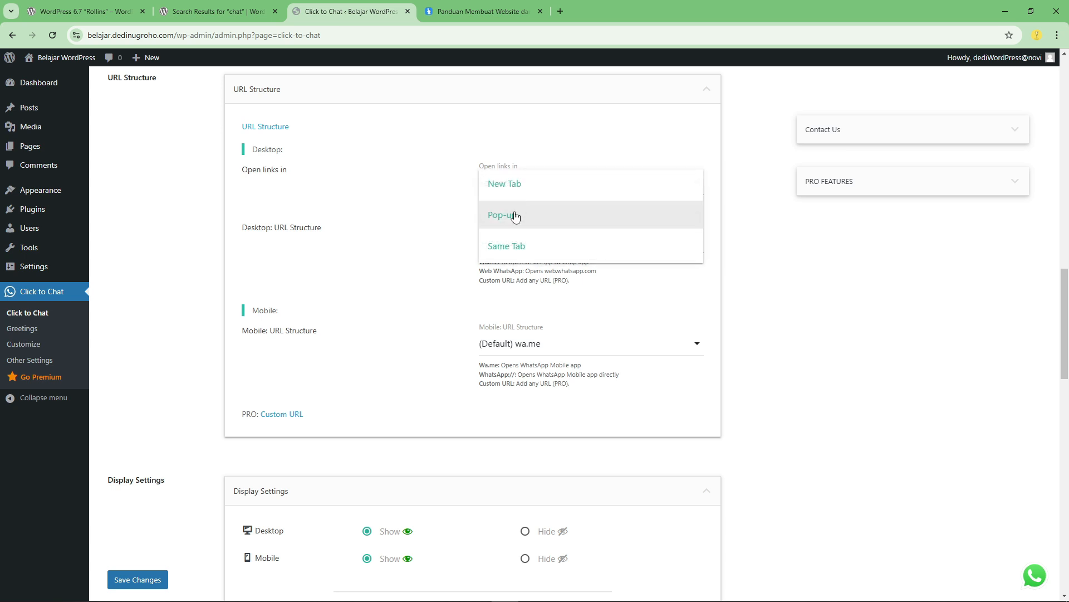
{"action": "left_click", "coordinate": [507, 247]}
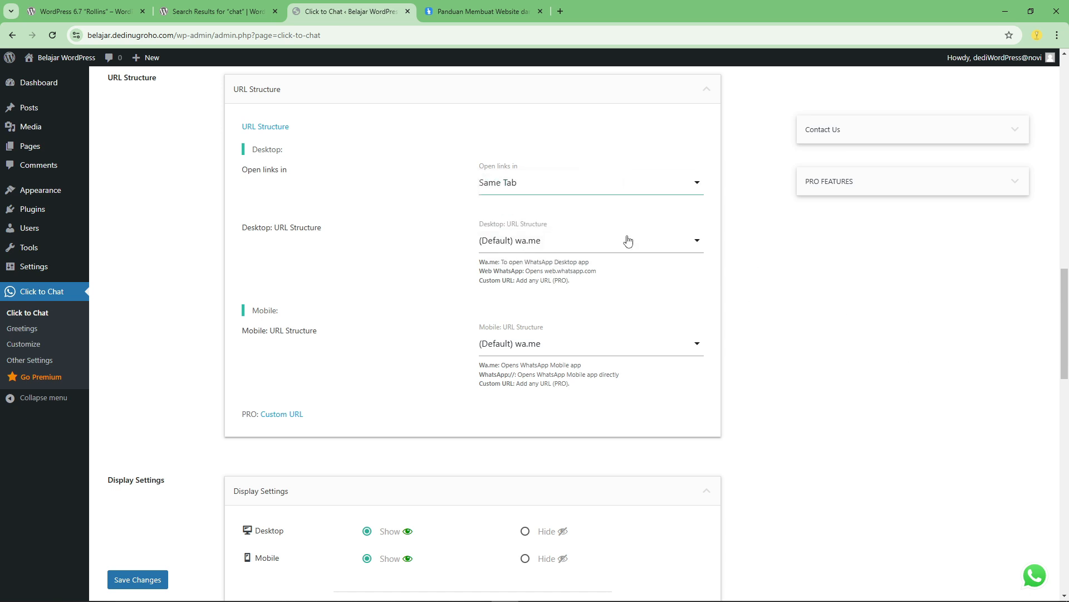
{"action": "left_click", "coordinate": [577, 179]}
{"action": "left_click", "coordinate": [498, 195]}
{"action": "left_click", "coordinate": [581, 249]}
{"action": "left_click", "coordinate": [512, 254]}
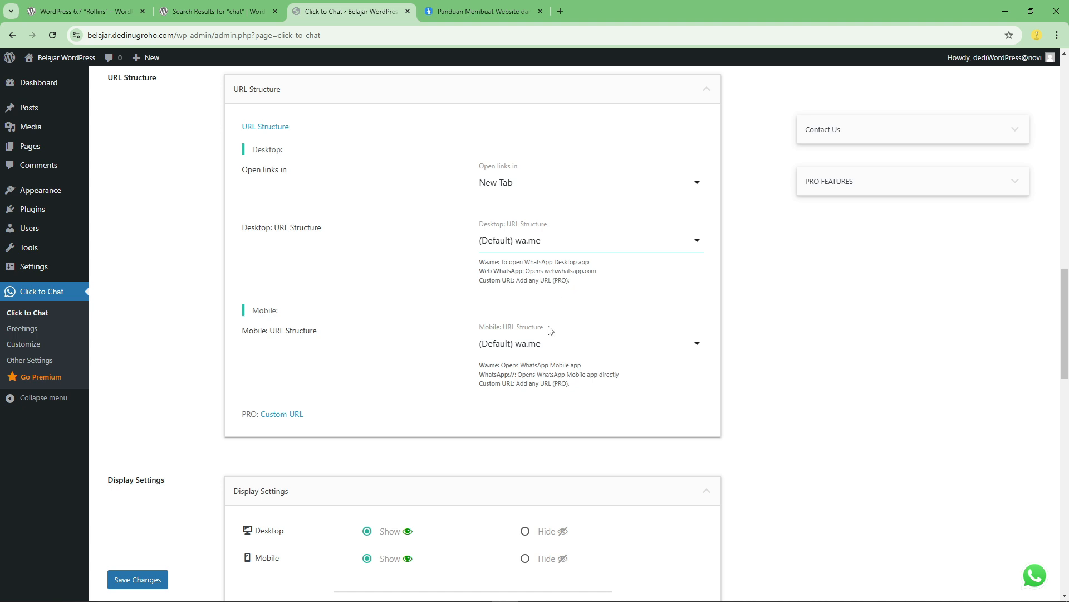
- Review the Display Settings for devices and page types, and save the chat settings
{"action": "scroll", "coordinate": [360, 357], "scroll_direction": "down", "scroll_amount": 6}
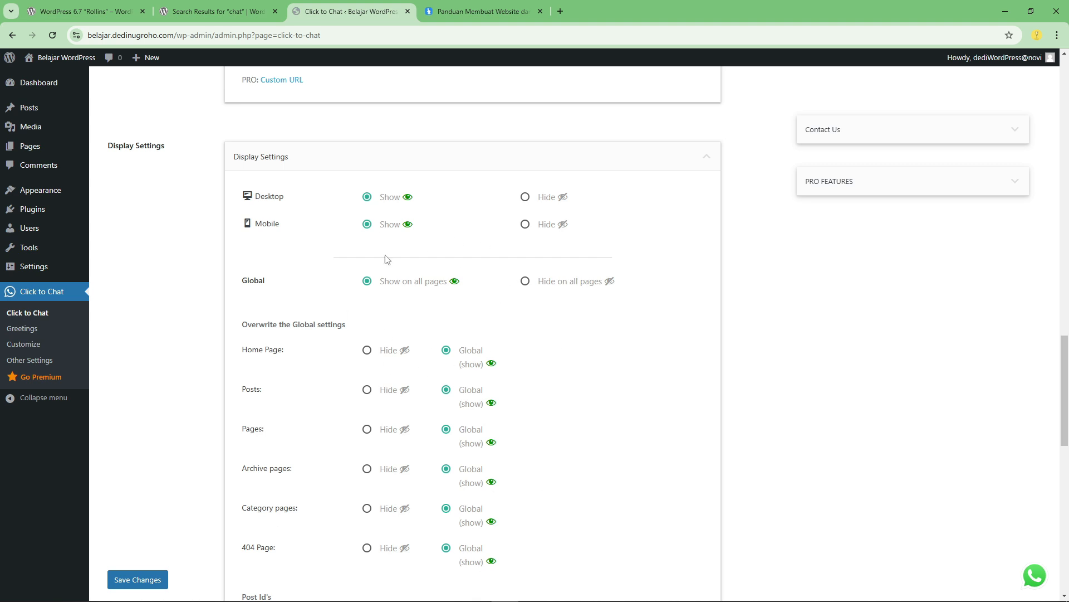
{"action": "scroll", "coordinate": [444, 273], "scroll_direction": "down", "scroll_amount": 4}
{"action": "scroll", "coordinate": [542, 301], "scroll_direction": "up", "scroll_amount": 6}
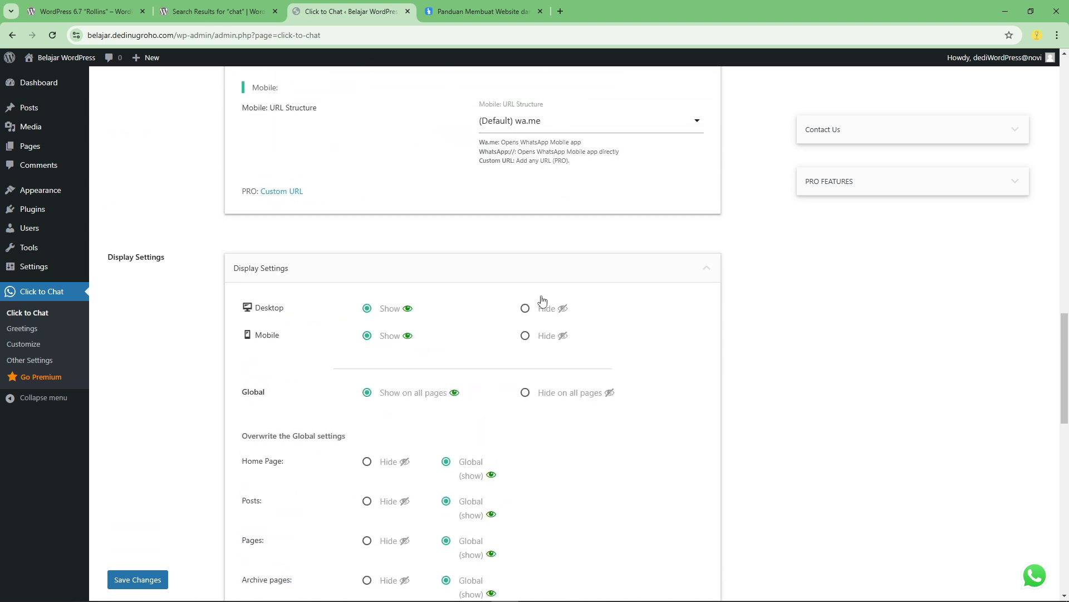
{"action": "scroll", "coordinate": [514, 254], "scroll_direction": "down", "scroll_amount": 8}
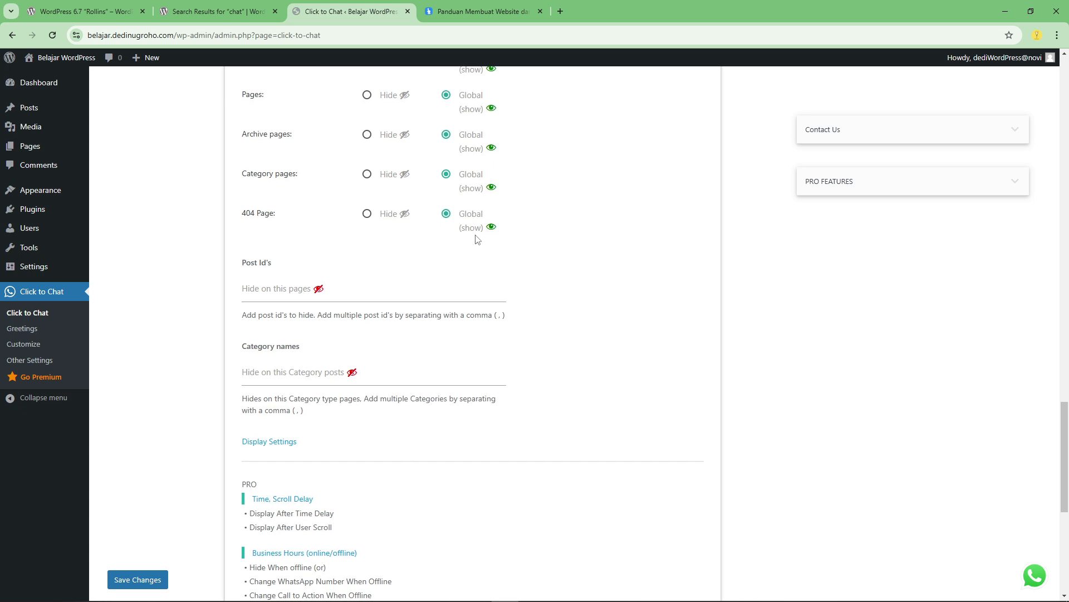
{"action": "scroll", "coordinate": [454, 339], "scroll_direction": "down", "scroll_amount": 7}
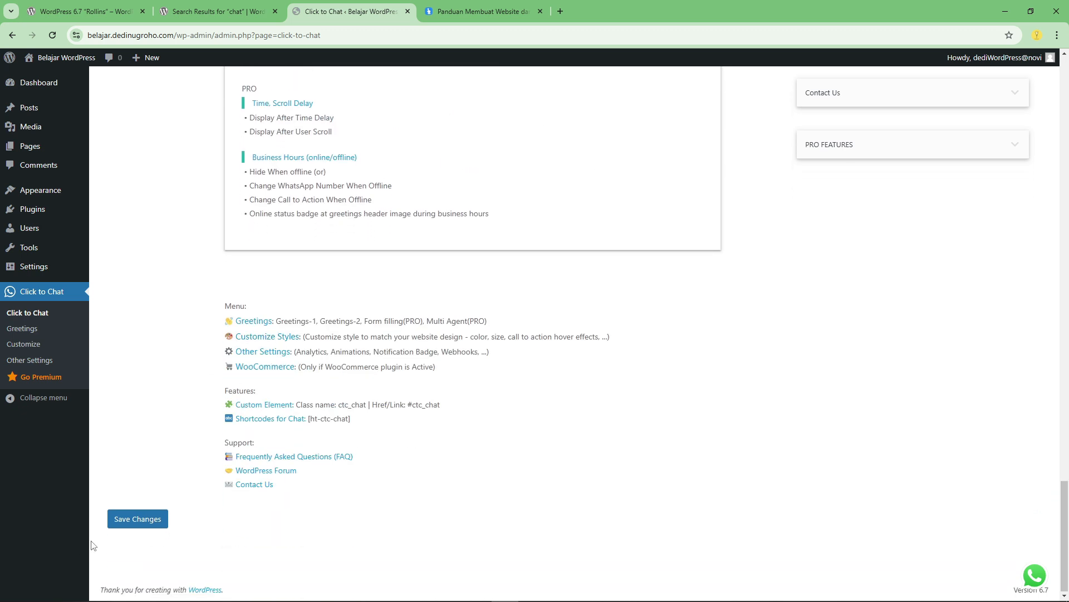
{"action": "left_click", "coordinate": [144, 525]}
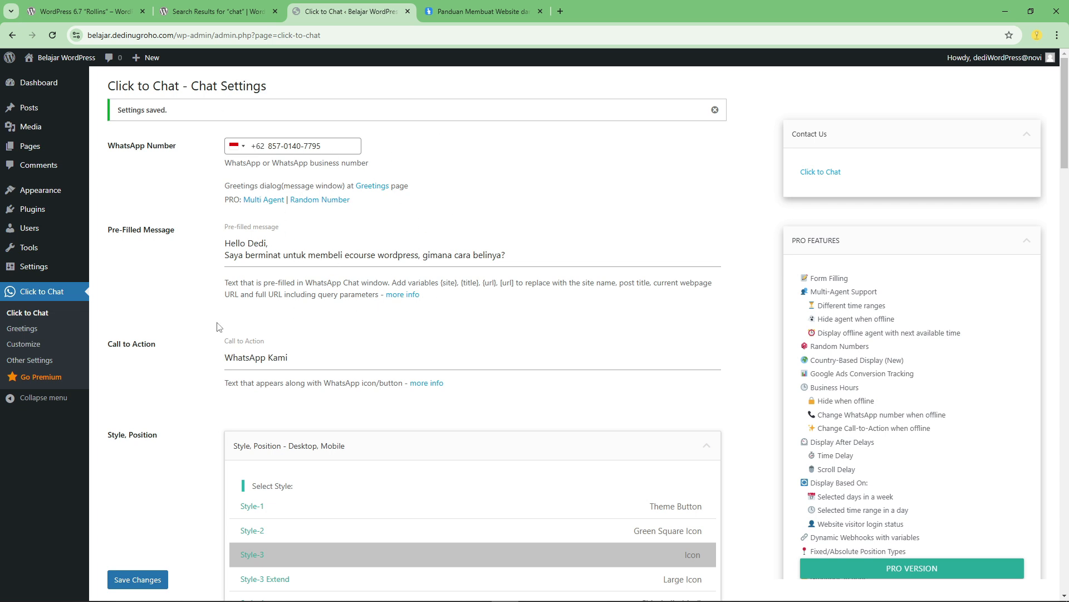
- Check the saved WhatsApp number, pre-filled message, button style and position settings
{"action": "left_click_drag", "start_coordinate": [322, 146], "coordinate": [288, 146]}
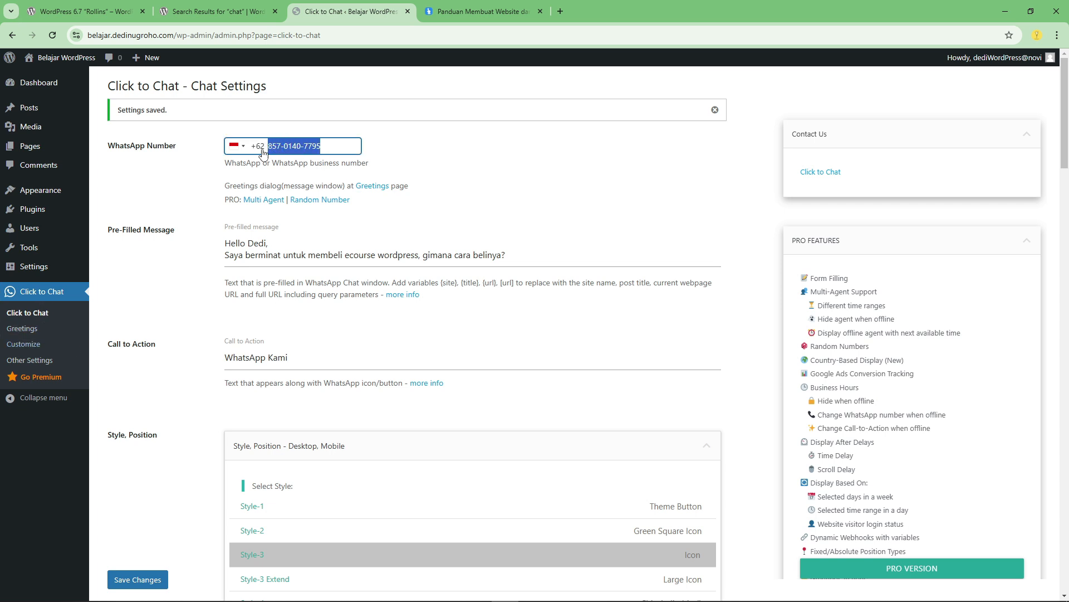
{"action": "left_click_drag", "start_coordinate": [356, 146], "coordinate": [274, 147]}
{"action": "left_click", "coordinate": [436, 154]}
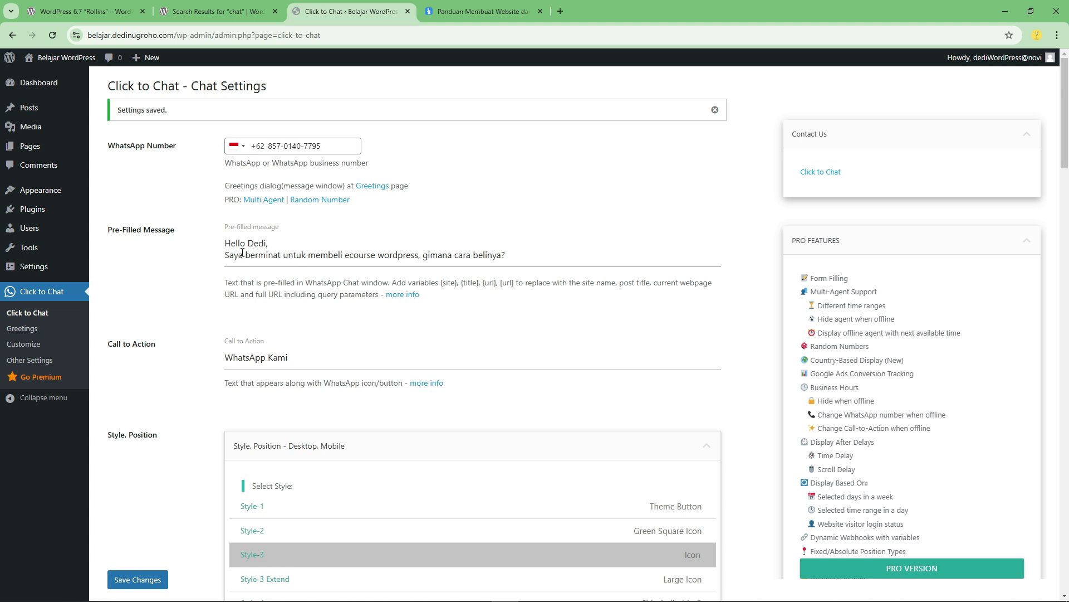
{"action": "left_click_drag", "start_coordinate": [495, 246], "coordinate": [216, 237]}
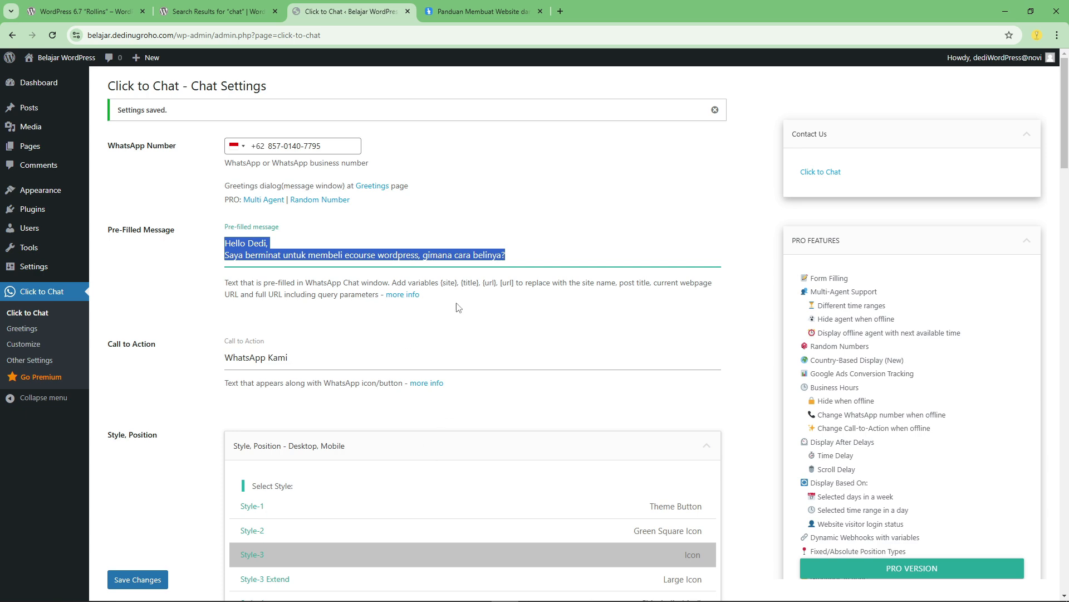
{"action": "left_click", "coordinate": [509, 263]}
{"action": "scroll", "coordinate": [434, 402], "scroll_direction": "down", "scroll_amount": 15}
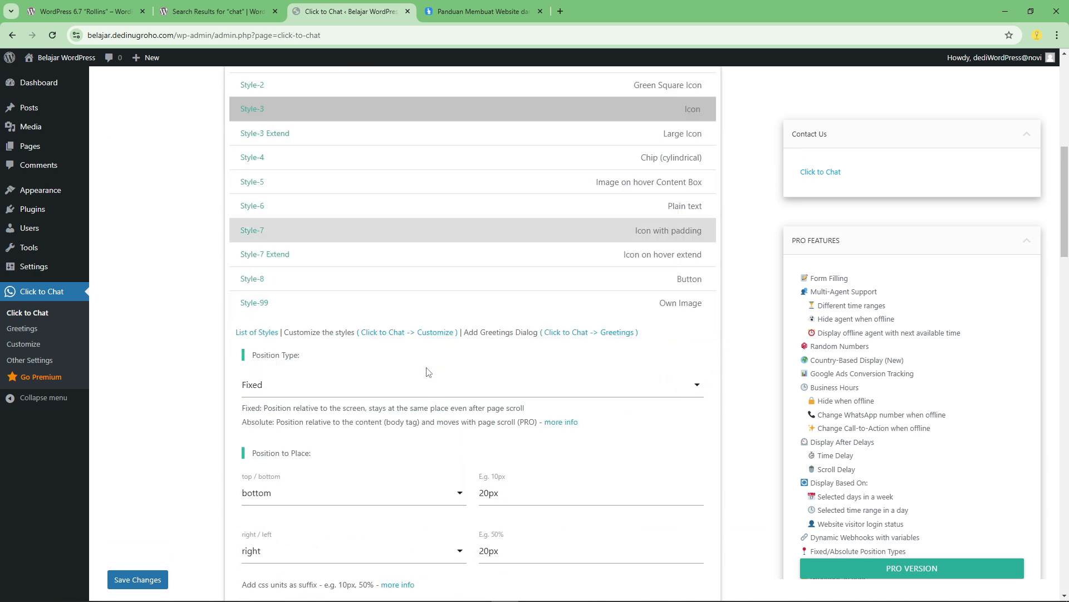
- Open the site's front page in a new tab, test its WhatsApp chat button, and dismiss and close the resulting WhatsApp page
{"action": "mouse_move", "coordinate": [61, 57]}
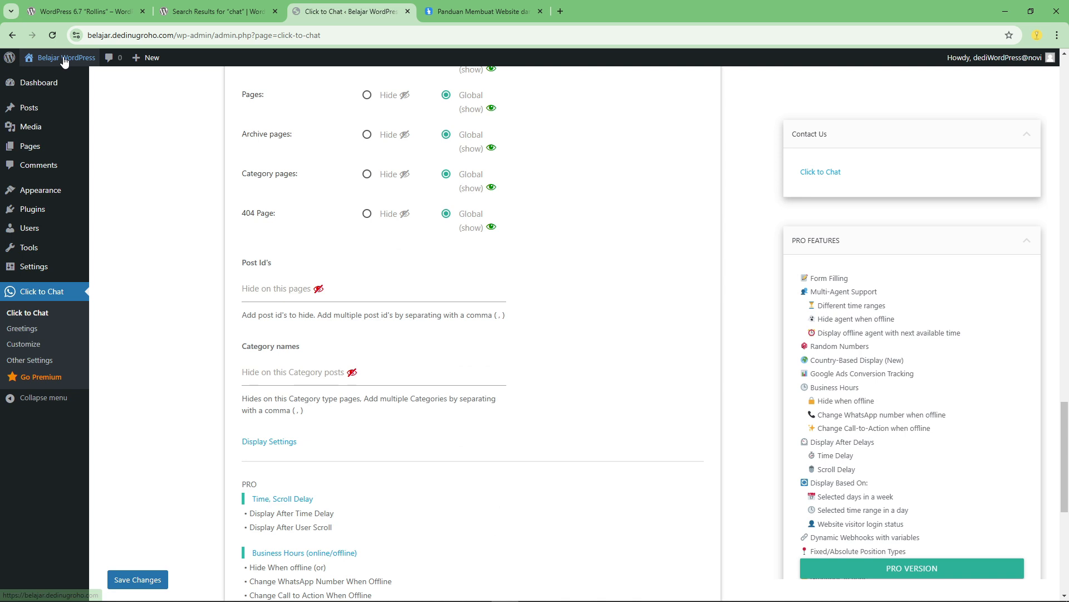
{"action": "right_click", "coordinate": [35, 77]}
{"action": "left_click", "coordinate": [47, 92]}
{"action": "left_click", "coordinate": [485, 17]}
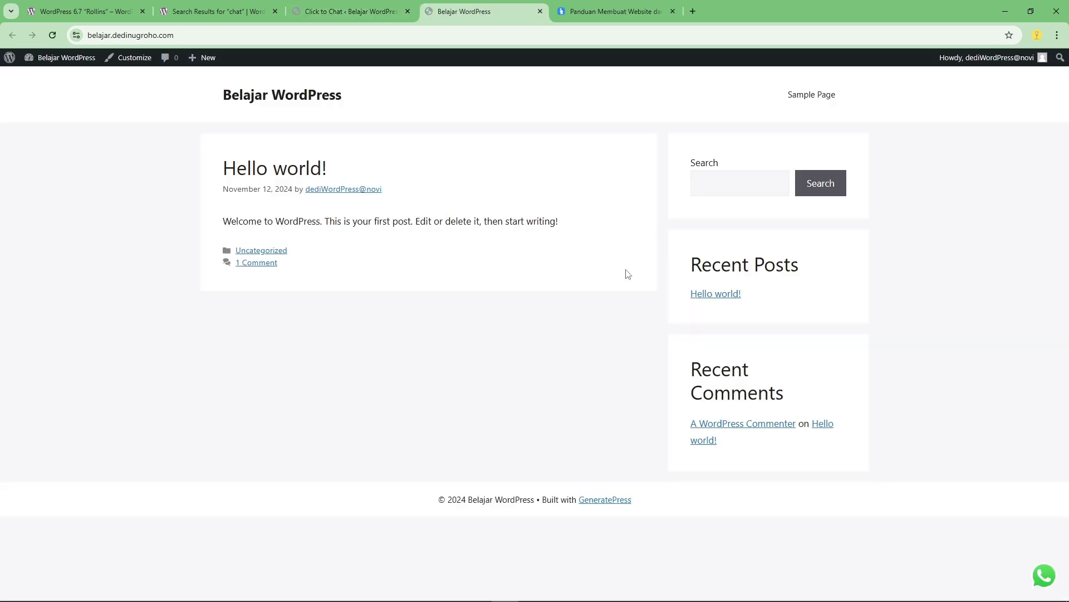
{"action": "left_click", "coordinate": [1043, 572]}
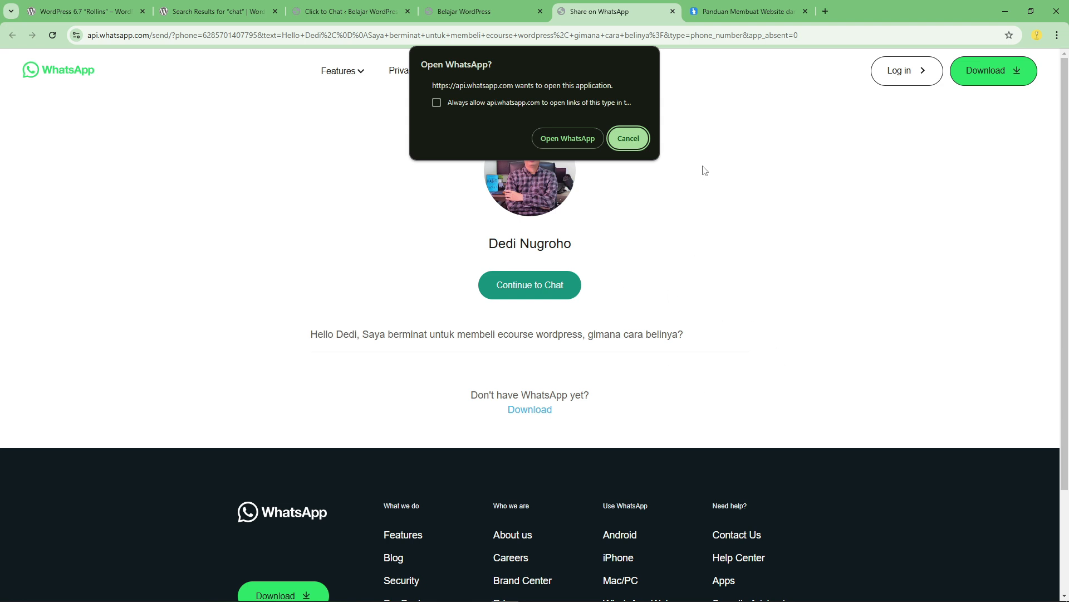
{"action": "left_click", "coordinate": [644, 141]}
{"action": "left_click", "coordinate": [673, 11]}
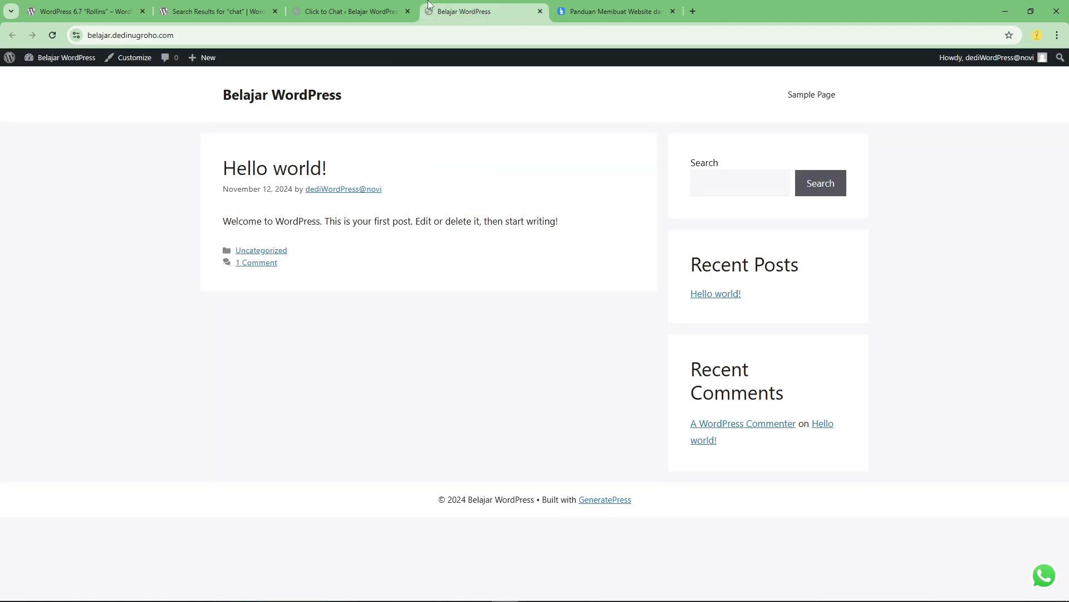
- Return to the plugin settings and look at the available dialog options on the Greetings page
{"action": "left_click", "coordinate": [412, 7]}
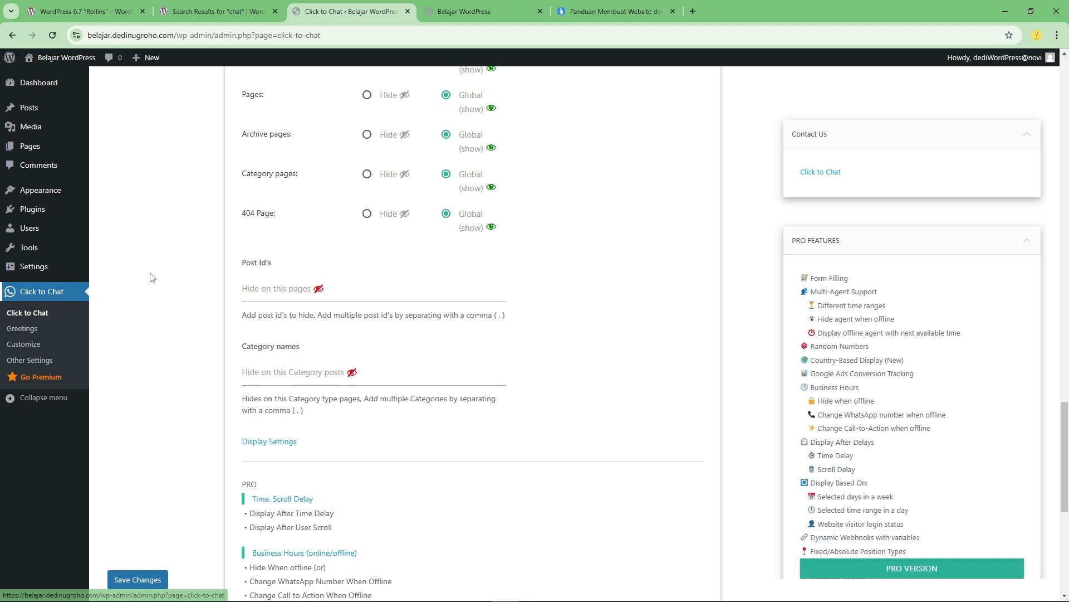
{"action": "scroll", "coordinate": [167, 295], "scroll_direction": "up", "scroll_amount": 10}
{"action": "left_click", "coordinate": [32, 330]}
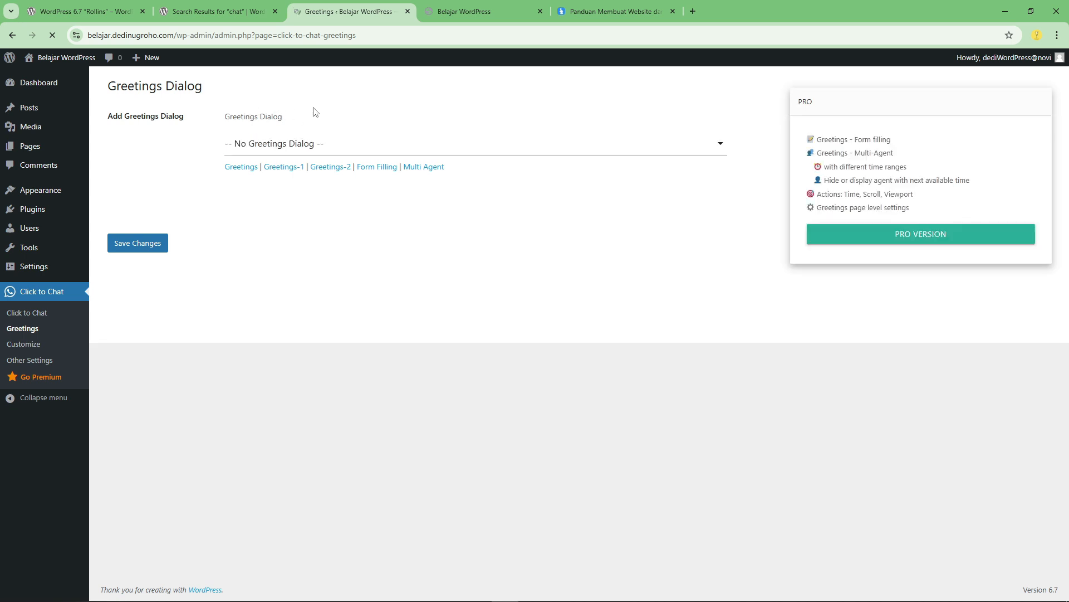
{"action": "left_click", "coordinate": [259, 154]}
{"action": "left_click", "coordinate": [249, 273]}
- Look through the plugin's Customize and Other Settings pages, from Animations and Notification Badge down to Advanced Settings
{"action": "left_click", "coordinate": [23, 343]}
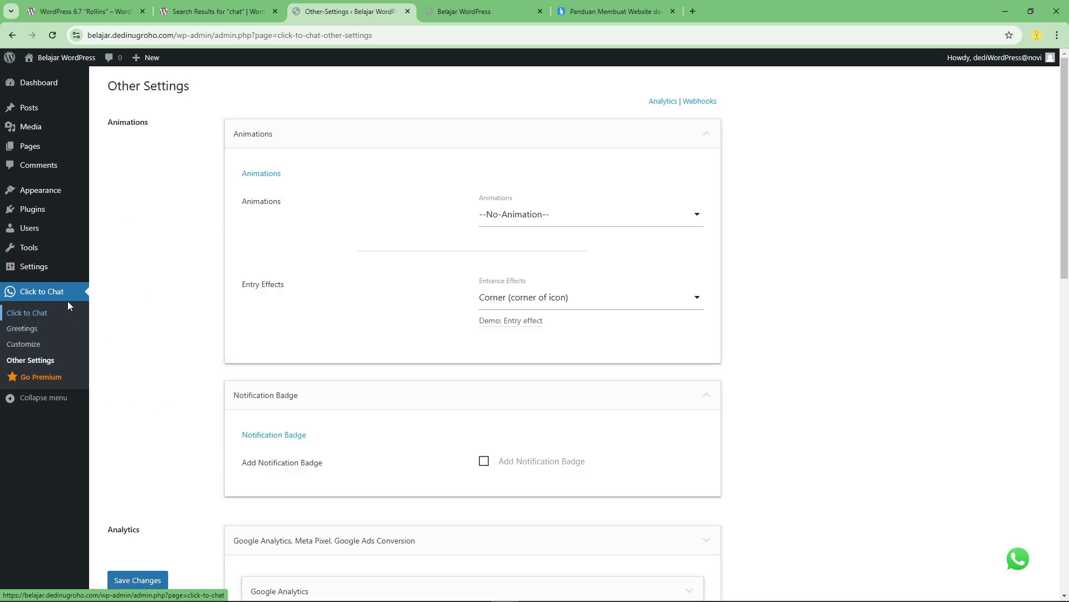
{"action": "scroll", "coordinate": [330, 296], "scroll_direction": "down", "scroll_amount": 13}
{"action": "scroll", "coordinate": [336, 294], "scroll_direction": "down", "scroll_amount": 1}
{"action": "scroll", "coordinate": [336, 293], "scroll_direction": "up", "scroll_amount": 14}
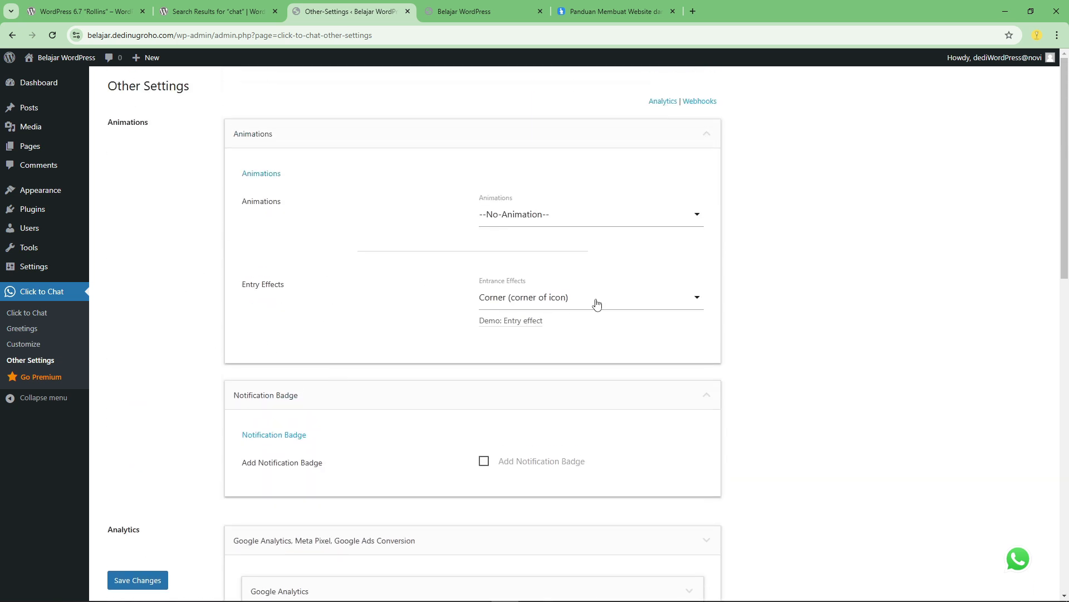
{"action": "scroll", "coordinate": [262, 362], "scroll_direction": "down", "scroll_amount": 13}
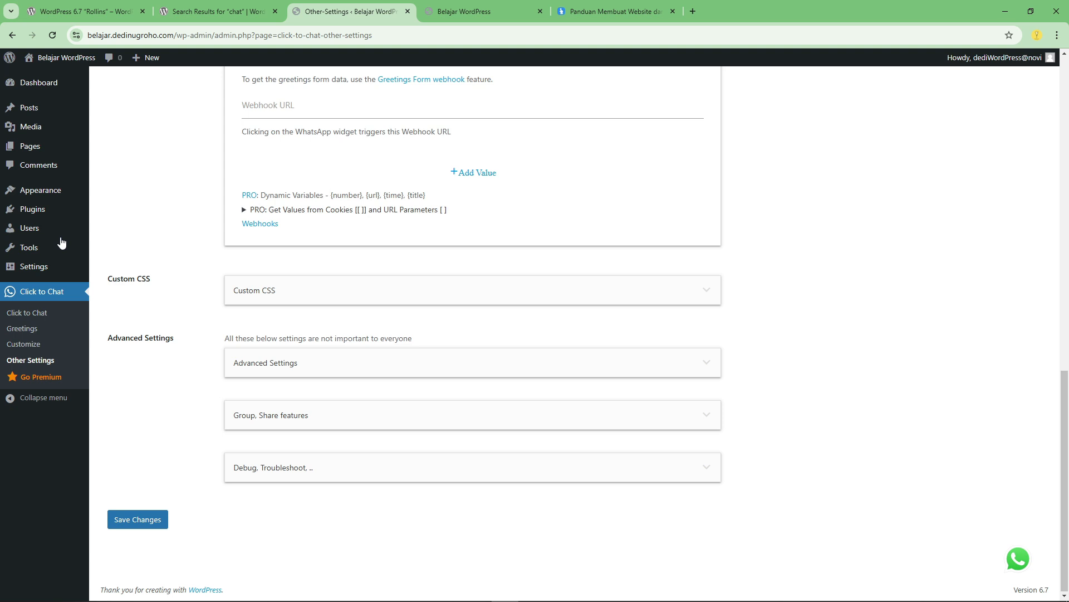
- Deactivate the Click to Chat plugin from the installed plugins list, and move the admin tab to the end of the browser tabs
{"action": "left_click", "coordinate": [51, 211]}
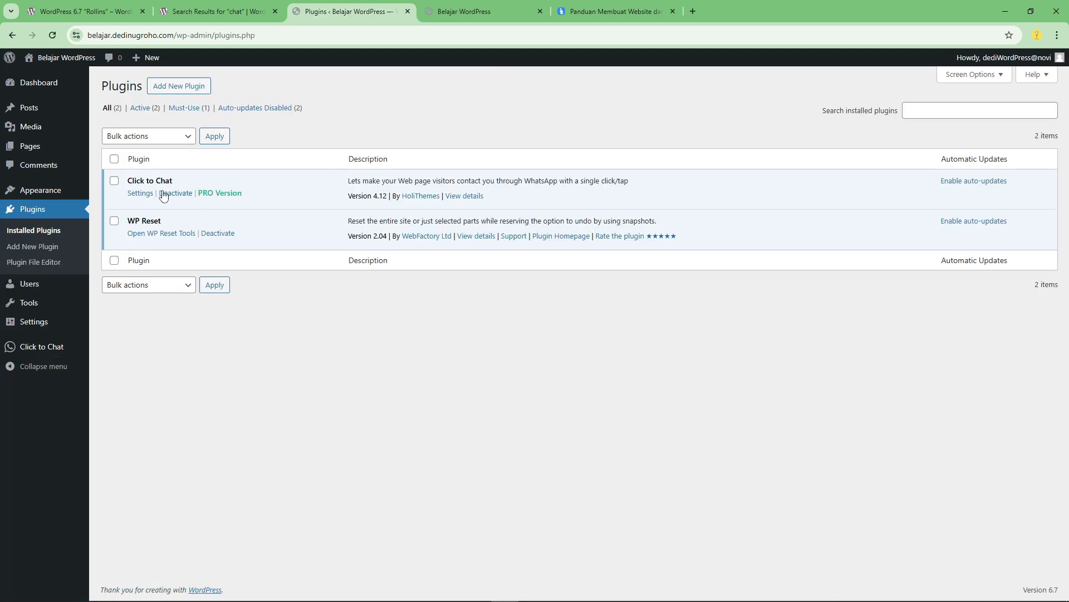
{"action": "left_click", "coordinate": [183, 197]}
{"action": "left_click_drag", "start_coordinate": [344, 8], "coordinate": [584, 10]}
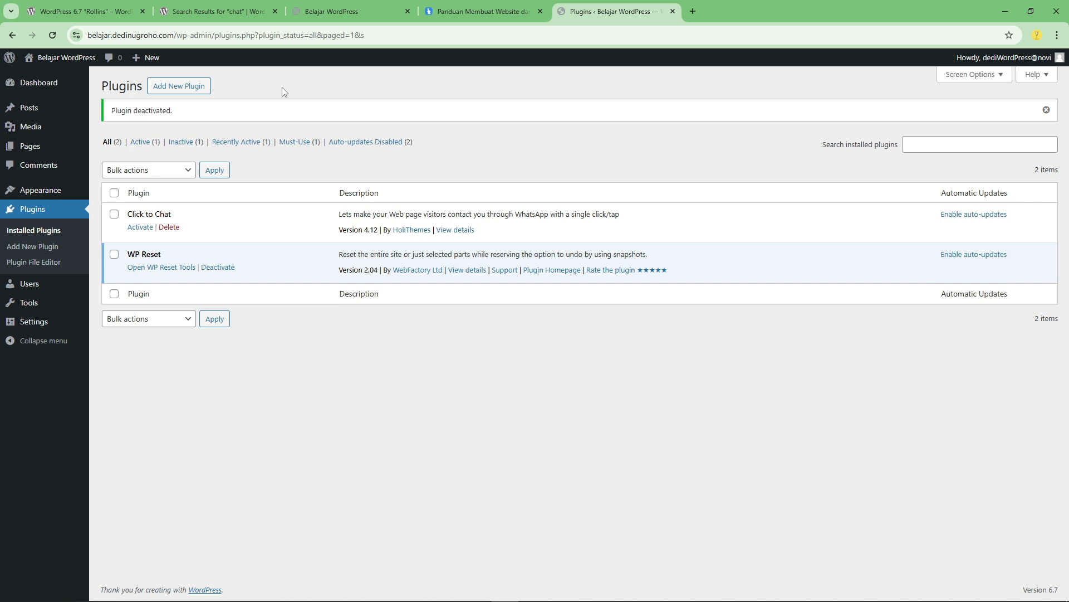
- Start adding a new plugin and search the plugin directory for "chat"
{"action": "left_click", "coordinate": [184, 89]}
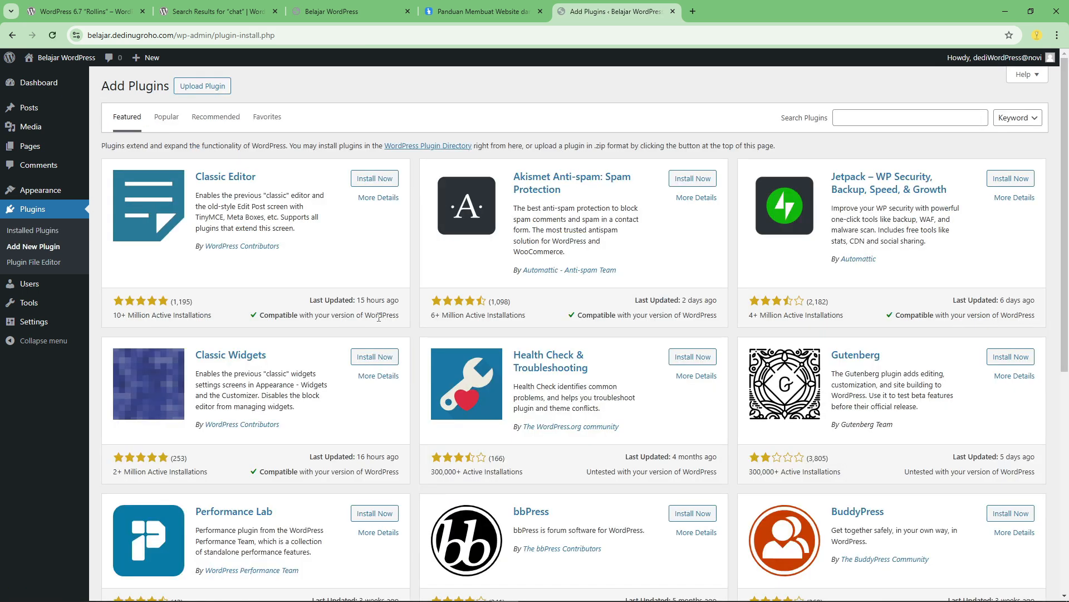
{"action": "left_click", "coordinate": [892, 117]}
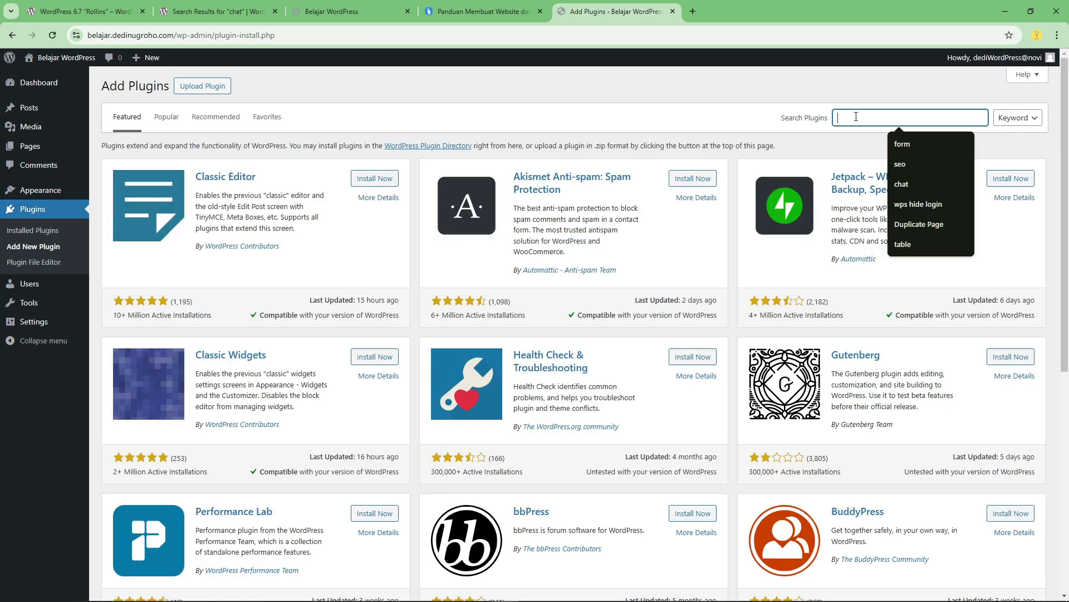
{"action": "left_click", "coordinate": [912, 180]}
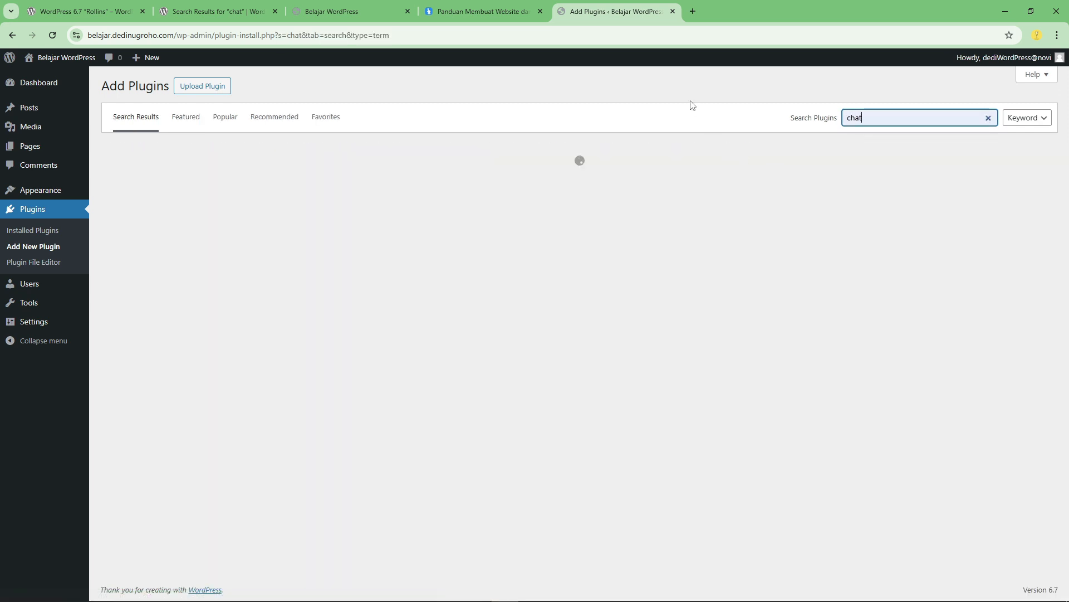
{"action": "left_click", "coordinate": [675, 82]}
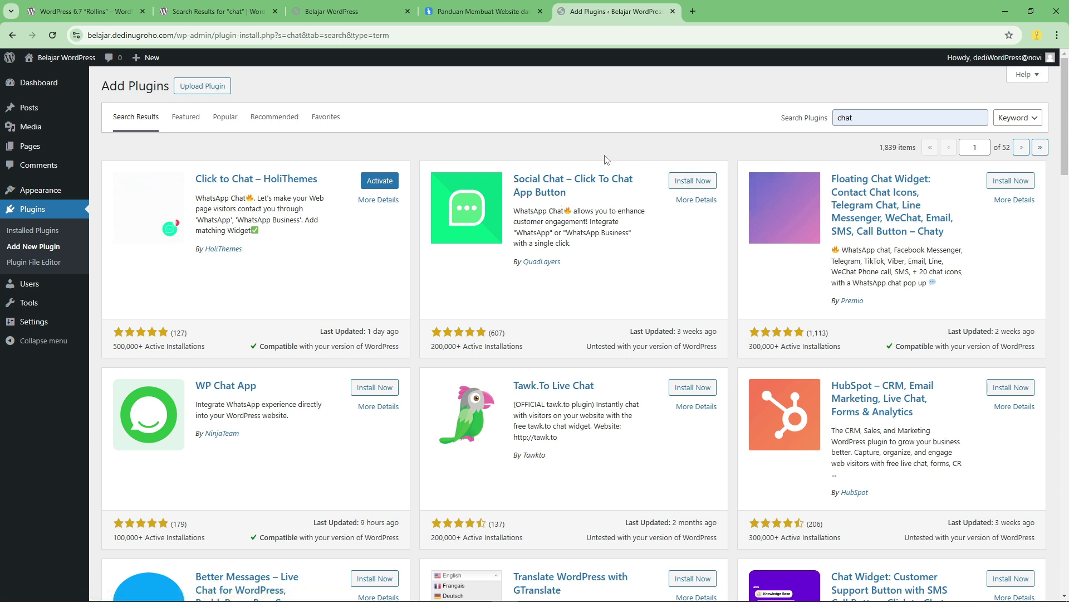
- Install the Social Chat, Chaty (Floating Chat Widget) and WP Chat App plugins from the search results
{"action": "left_click", "coordinate": [687, 186]}
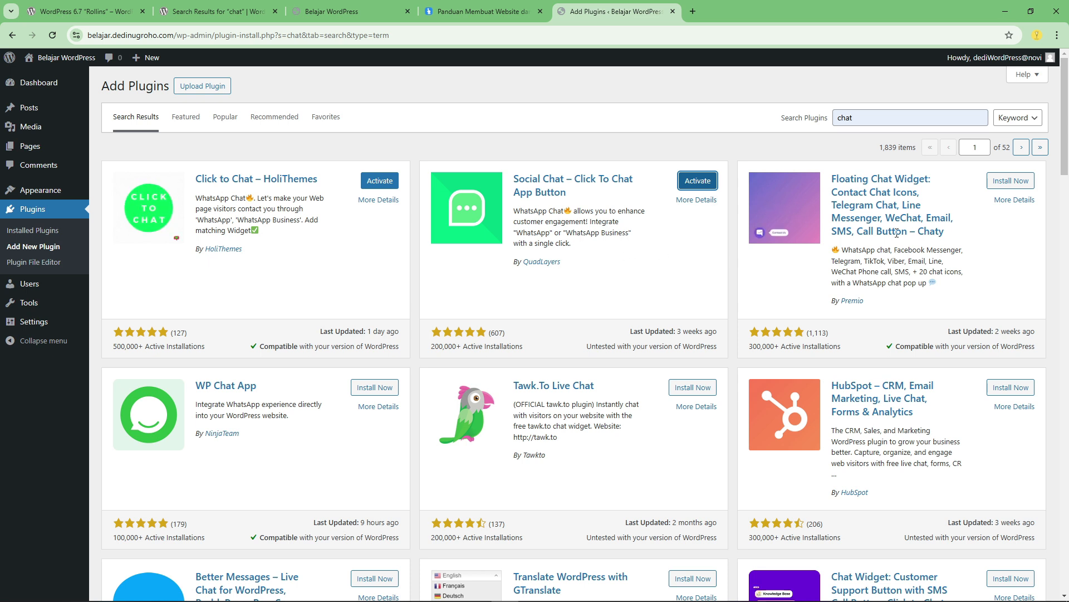
{"action": "left_click", "coordinate": [998, 186]}
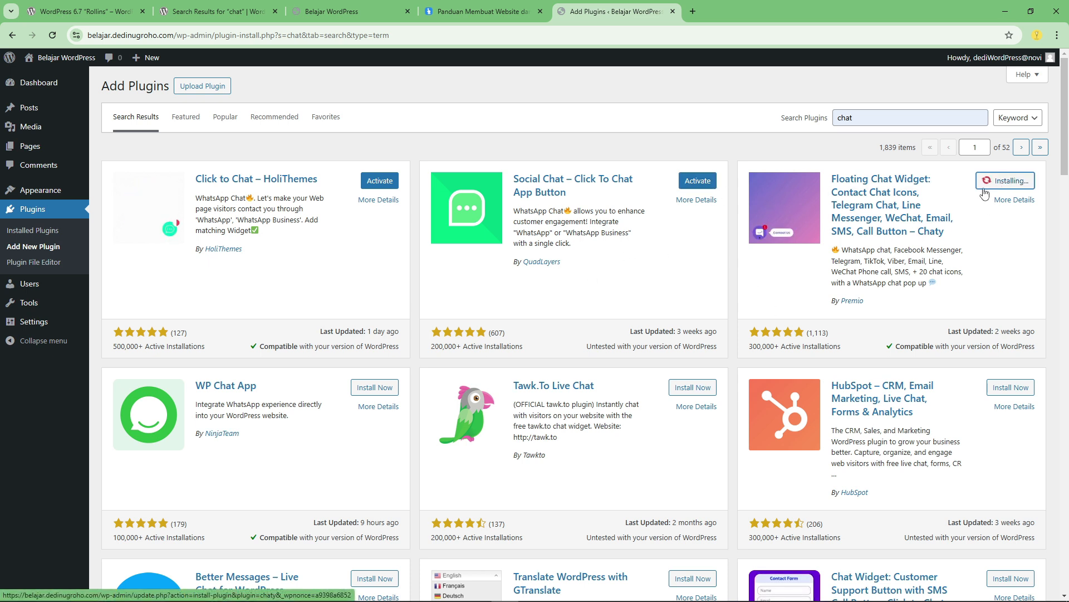
{"action": "left_click", "coordinate": [372, 388]}
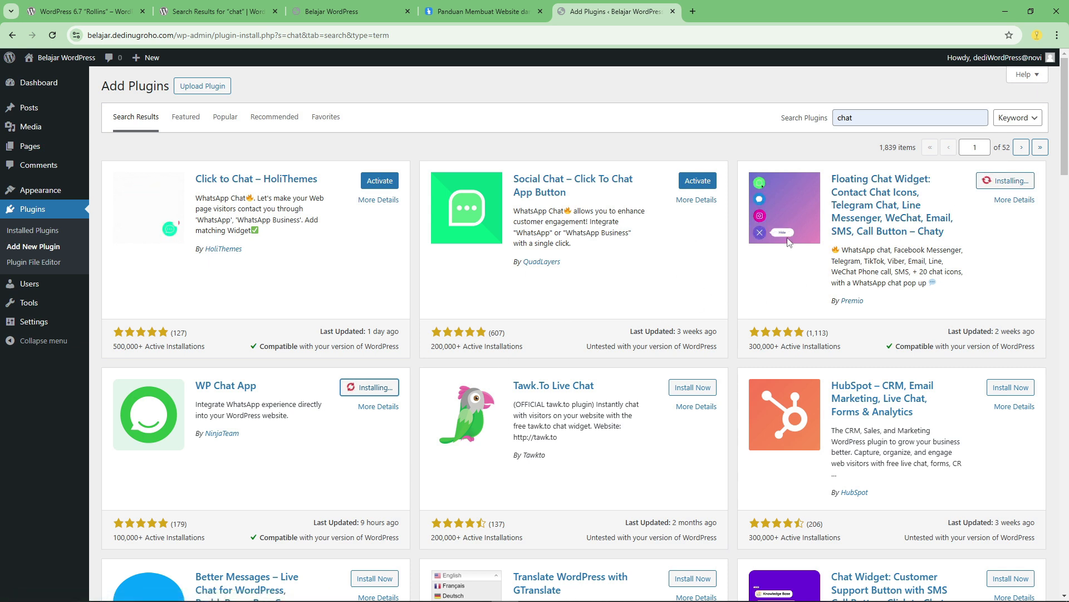
- Activate the Social Chat – Click To Chat App Button plugin by QuadLayers
{"action": "left_click", "coordinate": [691, 184]}
{"action": "left_click", "coordinate": [628, 110]}
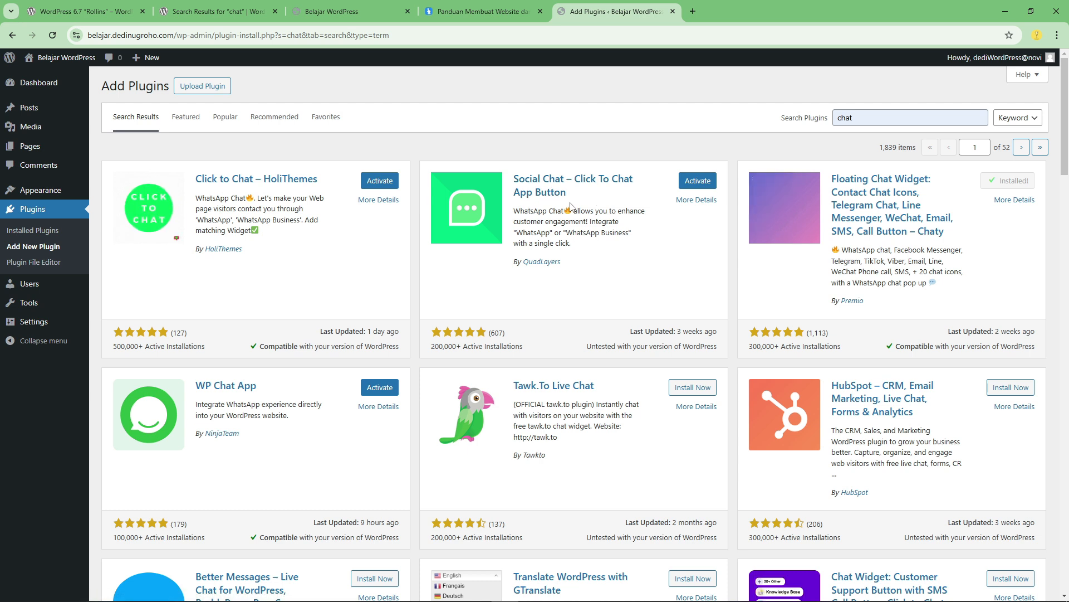
{"action": "left_click", "coordinate": [691, 180]}
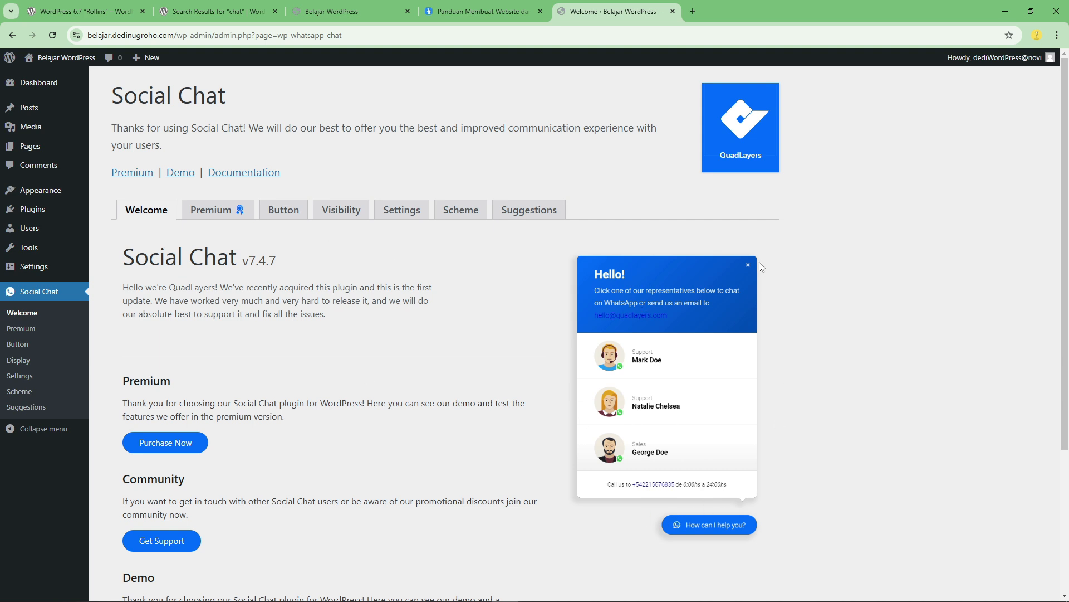
- Look through Social Chat's Welcome and Premium pages for an overview of the plugin's features
{"action": "scroll", "coordinate": [334, 300], "scroll_direction": "down", "scroll_amount": 2}
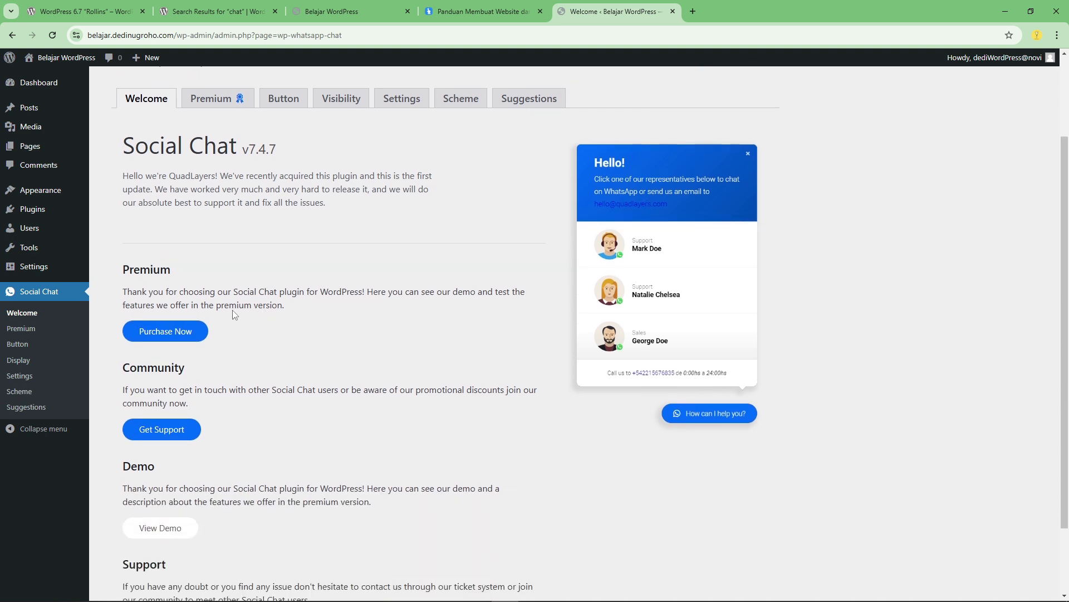
{"action": "scroll", "coordinate": [234, 320], "scroll_direction": "down", "scroll_amount": 2}
{"action": "scroll", "coordinate": [183, 251], "scroll_direction": "up", "scroll_amount": 4}
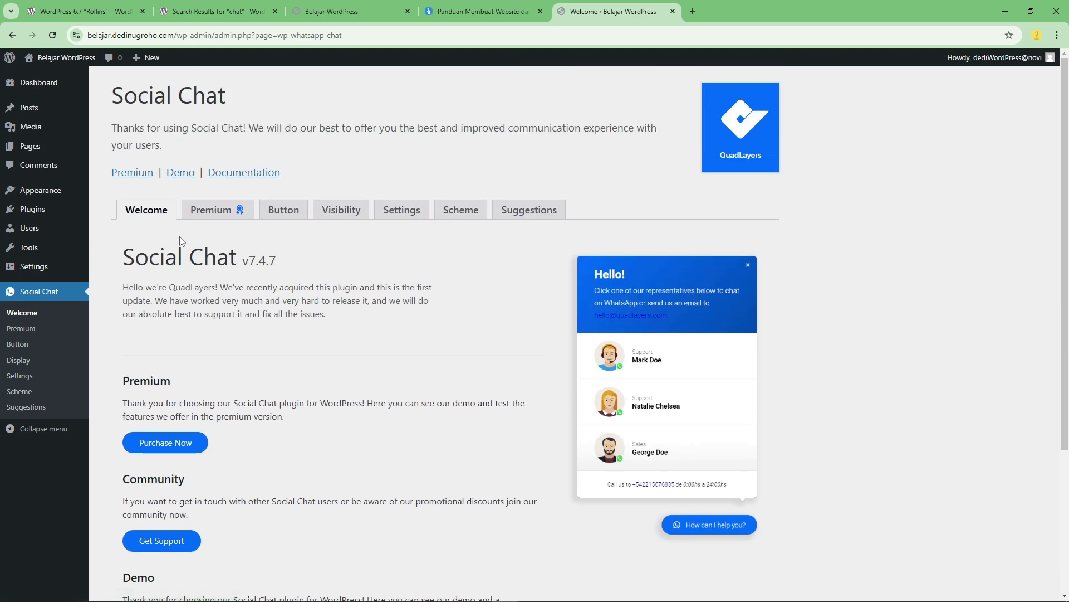
{"action": "left_click", "coordinate": [200, 211]}
{"action": "scroll", "coordinate": [210, 352], "scroll_direction": "down", "scroll_amount": 4}
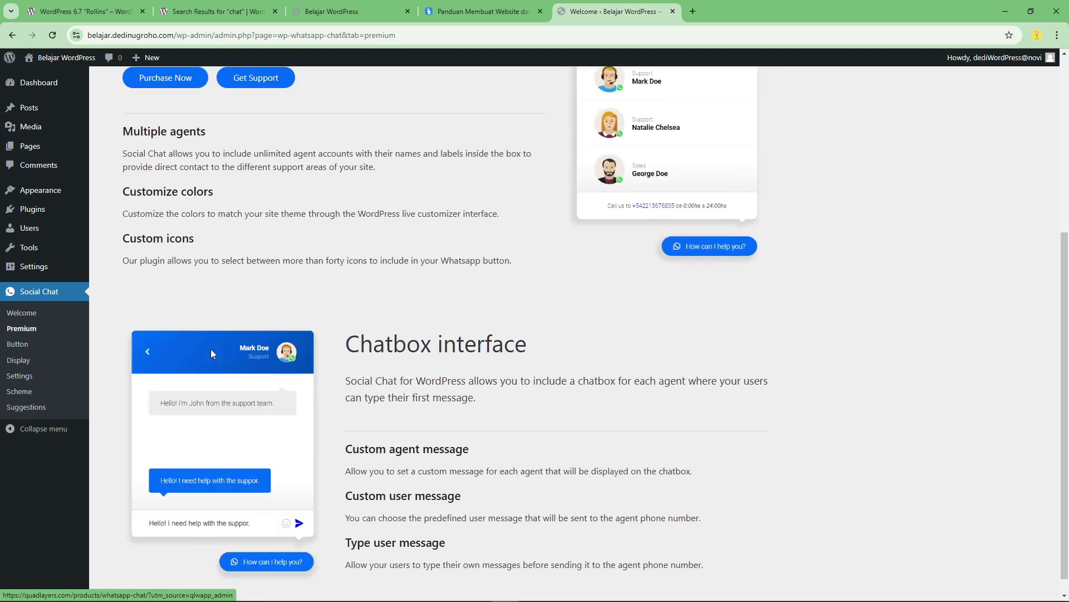
{"action": "scroll", "coordinate": [210, 352], "scroll_direction": "up", "scroll_amount": 5}
- Look through Social Chat's Button, Visibility, Settings, Scheme and Suggestions pages, checking the contact box and device options
{"action": "left_click", "coordinate": [283, 210]}
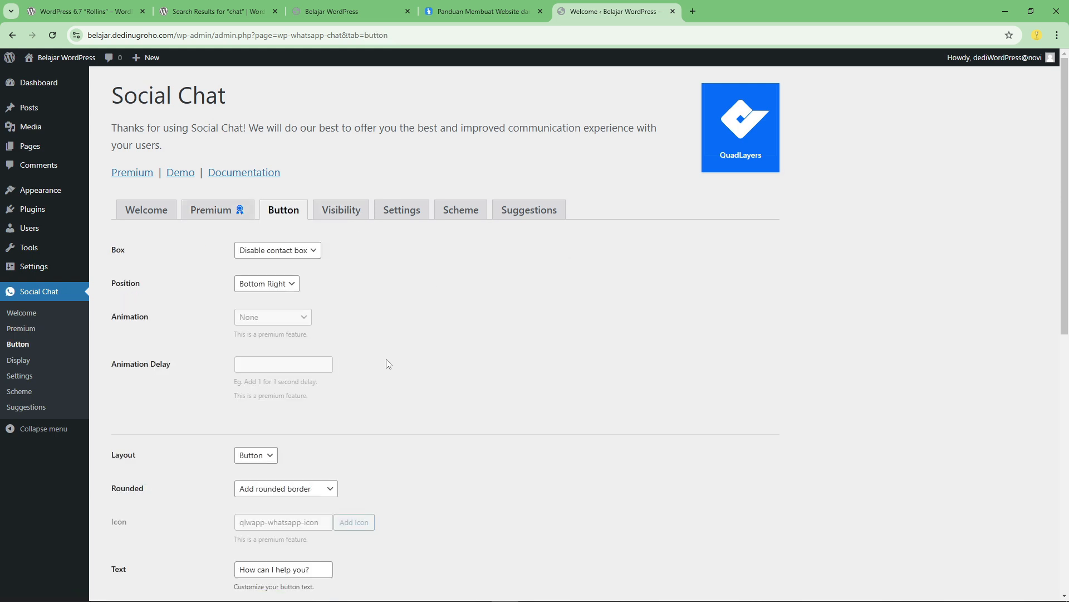
{"action": "left_click", "coordinate": [272, 251]}
{"action": "left_click", "coordinate": [272, 266]}
{"action": "left_click", "coordinate": [333, 214]}
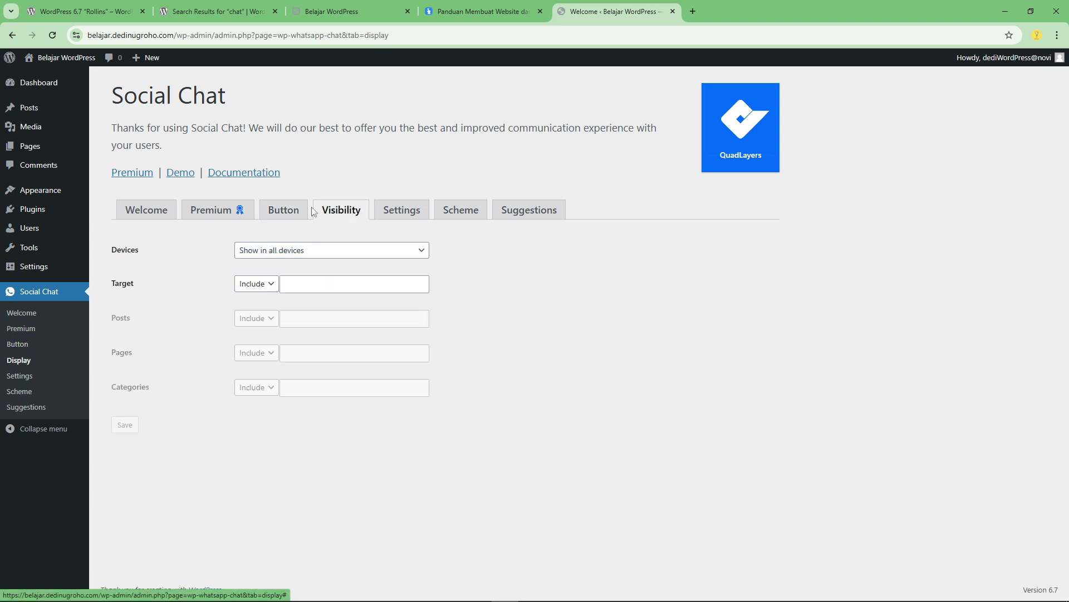
{"action": "left_click", "coordinate": [300, 248]}
{"action": "left_click", "coordinate": [299, 247]}
{"action": "left_click", "coordinate": [403, 211]}
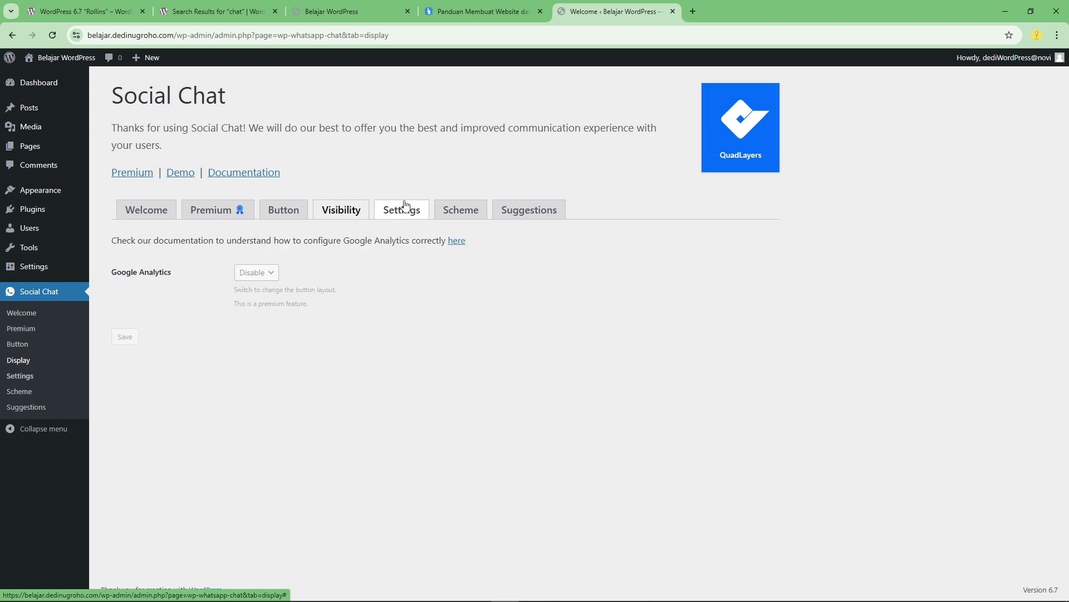
{"action": "left_click", "coordinate": [461, 211]}
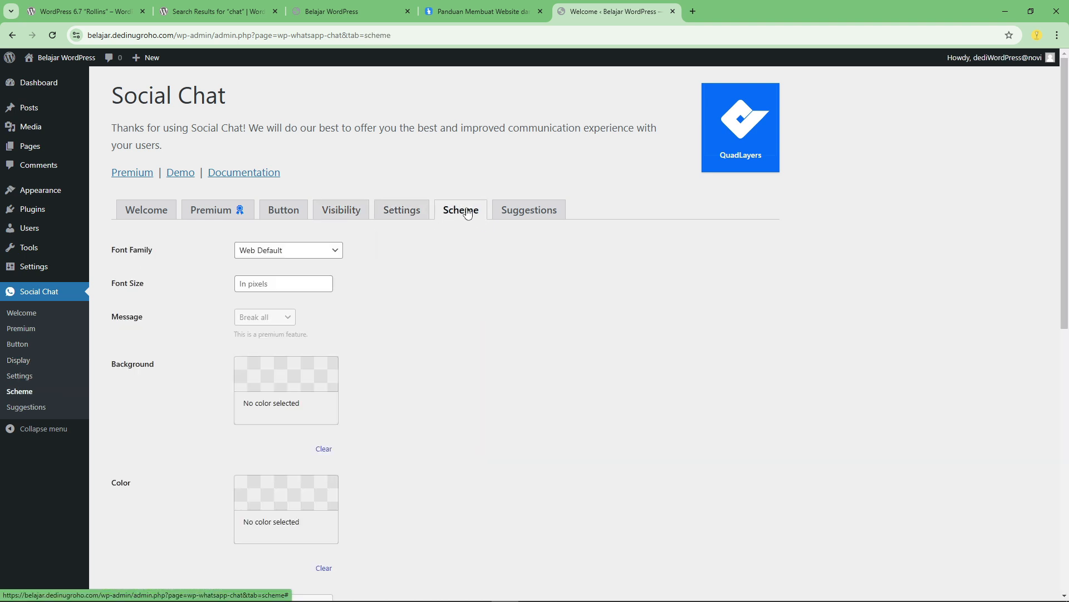
{"action": "left_click", "coordinate": [543, 213]}
{"action": "left_click", "coordinate": [343, 211]}
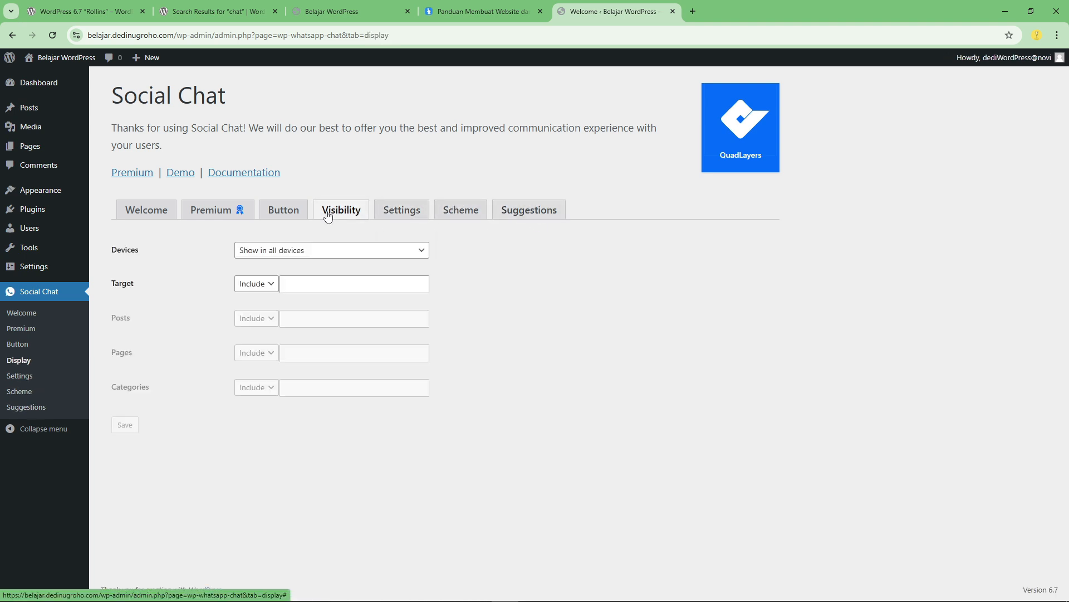
- Return to the Button page and check the available contact Box and Position choices
{"action": "left_click", "coordinate": [298, 215]}
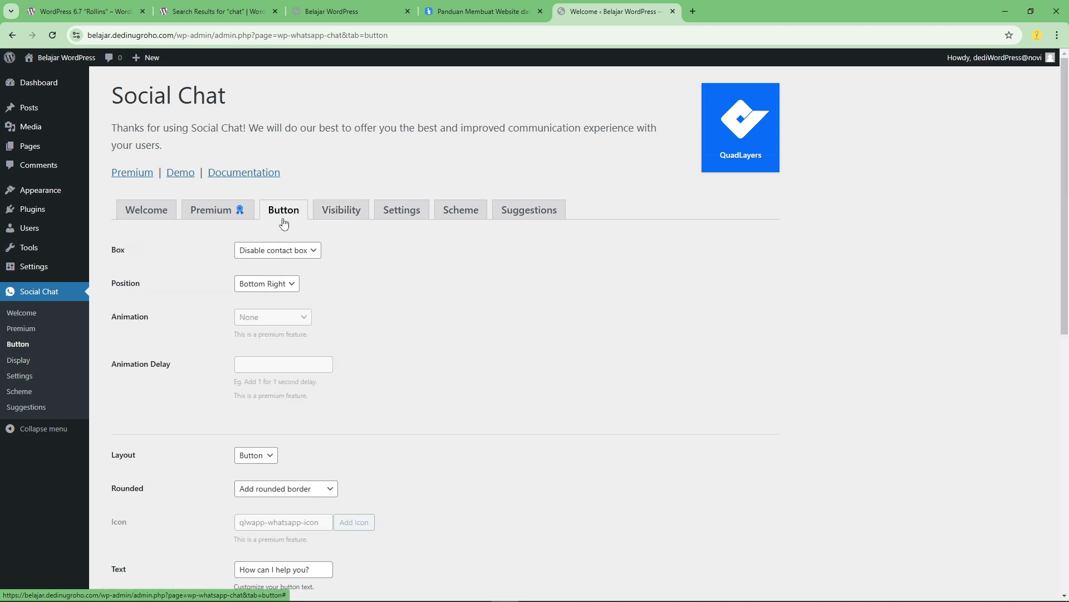
{"action": "left_click", "coordinate": [254, 252]}
{"action": "left_click", "coordinate": [253, 254]}
{"action": "left_click", "coordinate": [253, 254]}
{"action": "left_click", "coordinate": [253, 254]}
{"action": "left_click", "coordinate": [253, 254]}
{"action": "left_click", "coordinate": [253, 255]}
{"action": "scroll", "coordinate": [286, 309], "scroll_direction": "down", "scroll_amount": 3}
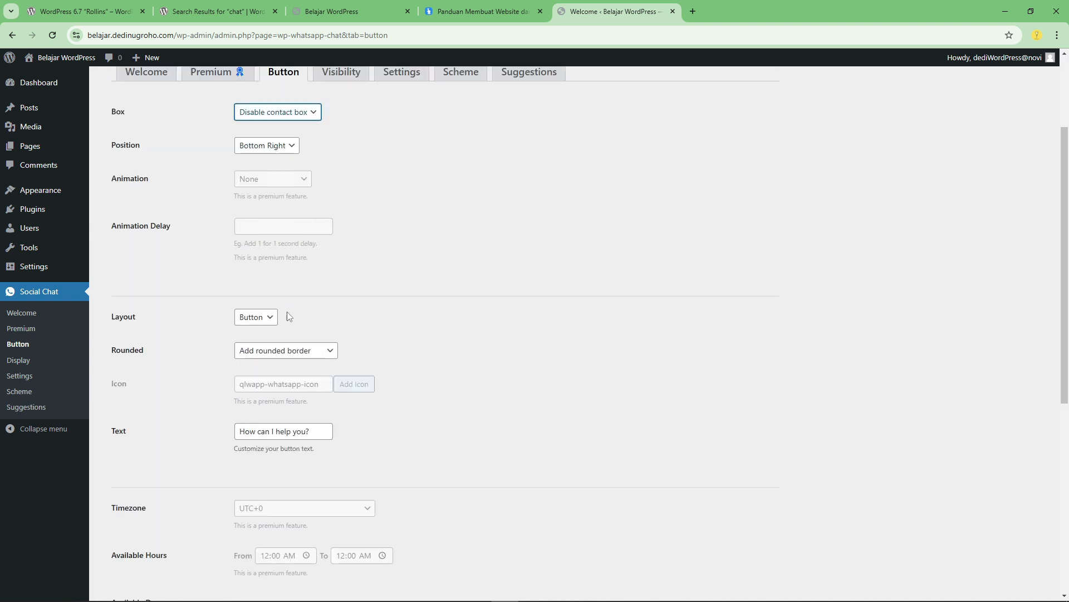
{"action": "scroll", "coordinate": [287, 304], "scroll_direction": "up", "scroll_amount": 1}
{"action": "left_click", "coordinate": [269, 174]}
{"action": "left_click", "coordinate": [274, 177]}
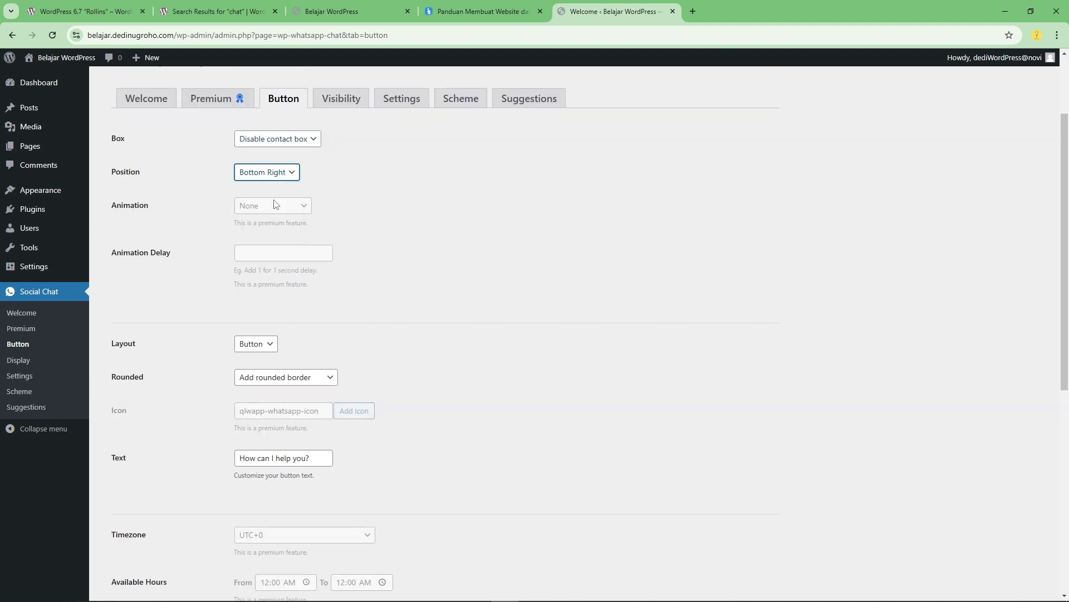
- Examine the remaining Button options, from Layout, Rounded and Text down to Type, Phone and Message
{"action": "scroll", "coordinate": [311, 380], "scroll_direction": "down", "scroll_amount": 1}
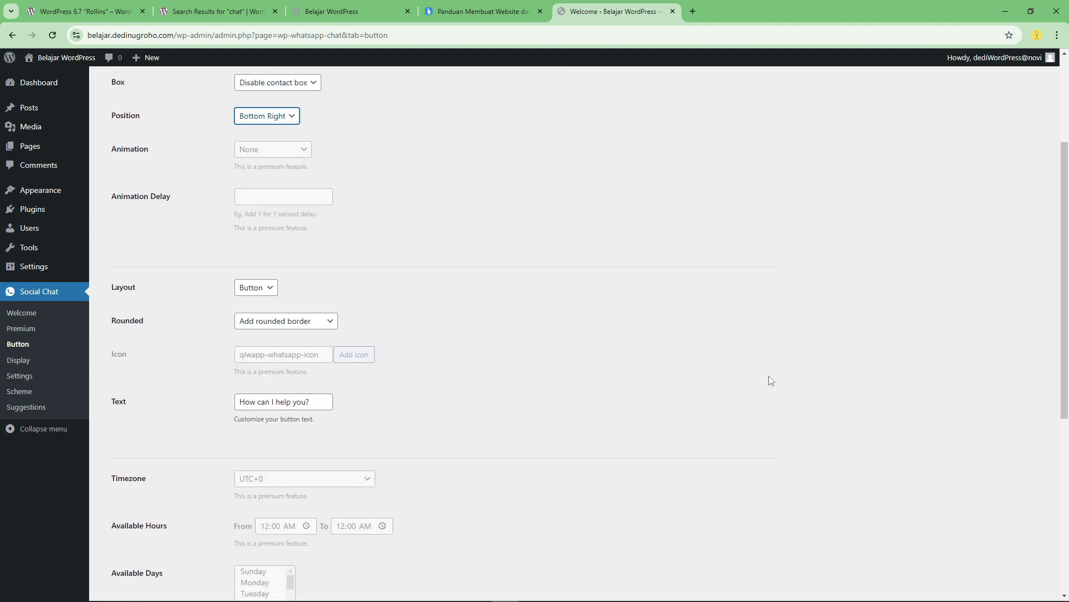
{"action": "scroll", "coordinate": [647, 394], "scroll_direction": "down", "scroll_amount": 2}
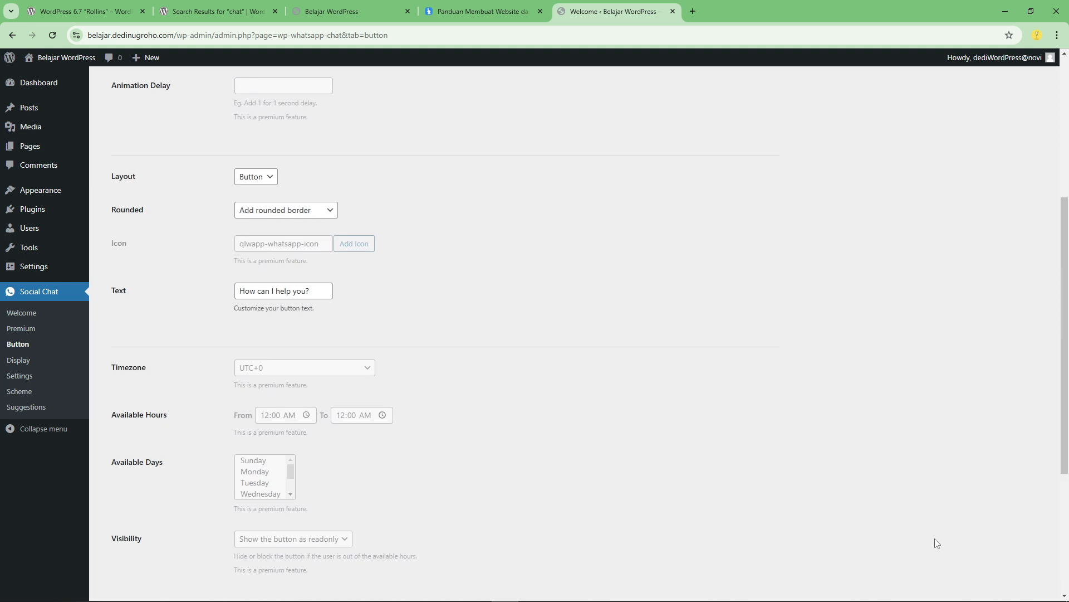
{"action": "mouse_move", "coordinate": [930, 601]}
{"action": "scroll", "coordinate": [373, 435], "scroll_direction": "down", "scroll_amount": 4}
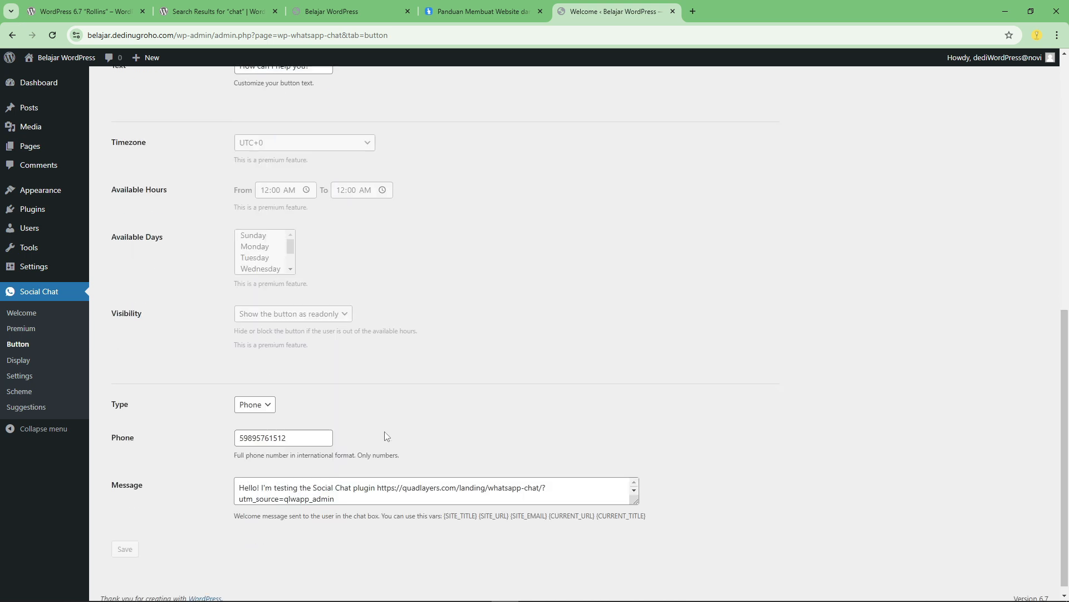
{"action": "scroll", "coordinate": [378, 438], "scroll_direction": "up", "scroll_amount": 3}
{"action": "scroll", "coordinate": [380, 439], "scroll_direction": "up", "scroll_amount": 5}
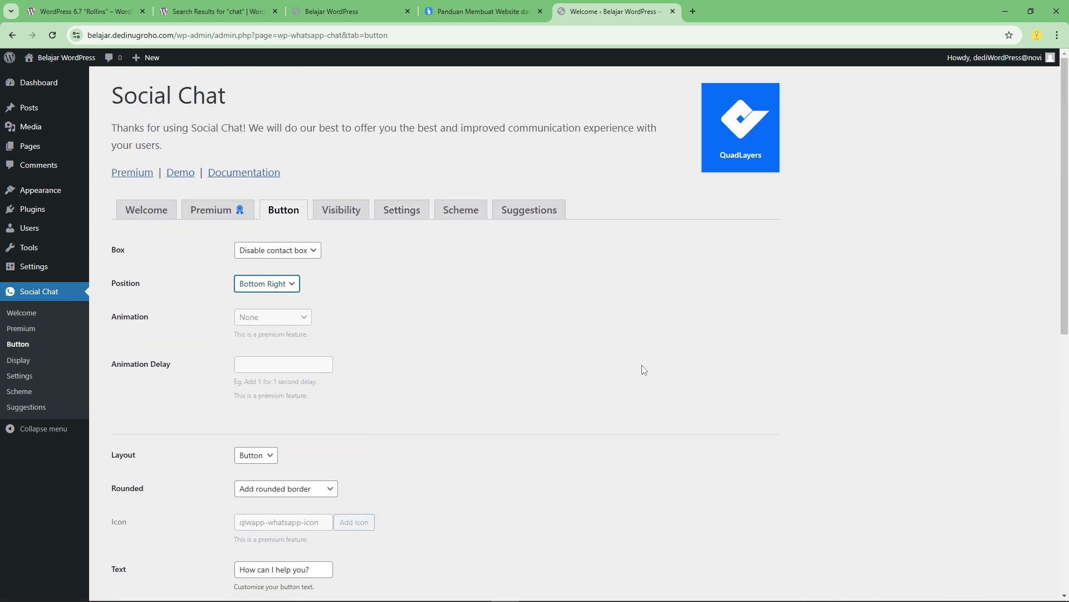
{"action": "scroll", "coordinate": [644, 371], "scroll_direction": "down", "scroll_amount": 9}
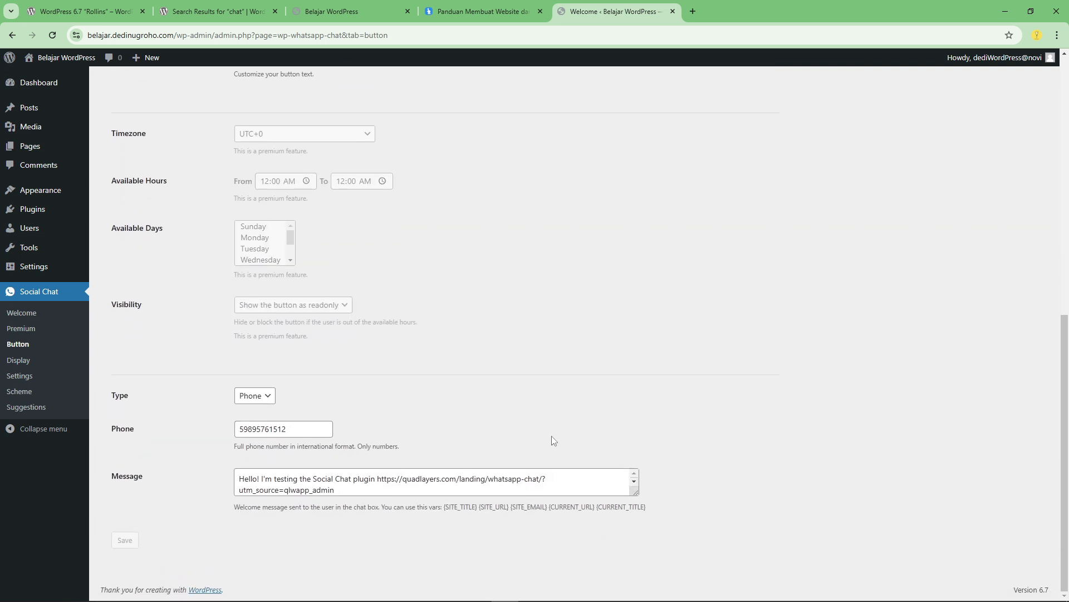
- Copy the WhatsApp number from the dedinugroho.com footer and replace the sample number in Social Chat's Phone field with it
{"action": "left_click", "coordinate": [483, 12]}
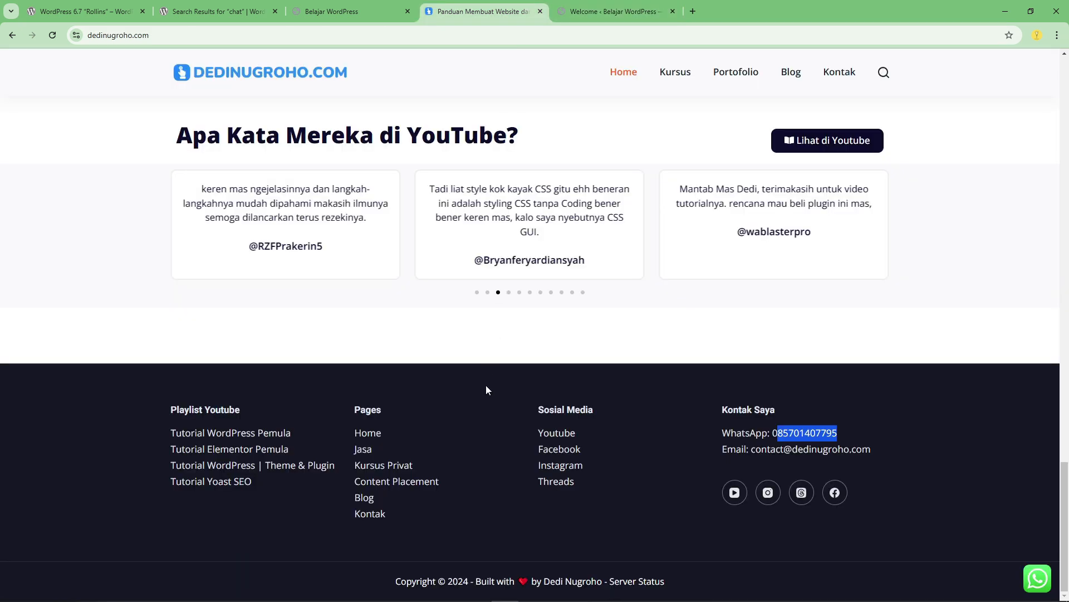
{"action": "right_click", "coordinate": [828, 438]}
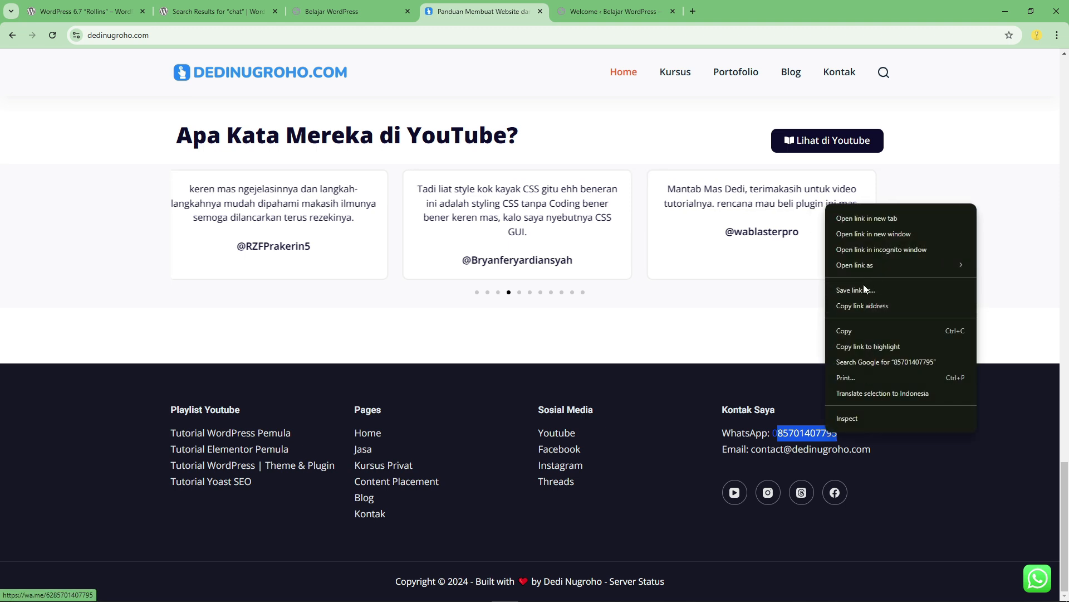
{"action": "left_click", "coordinate": [856, 333]}
{"action": "left_click", "coordinate": [613, 11]}
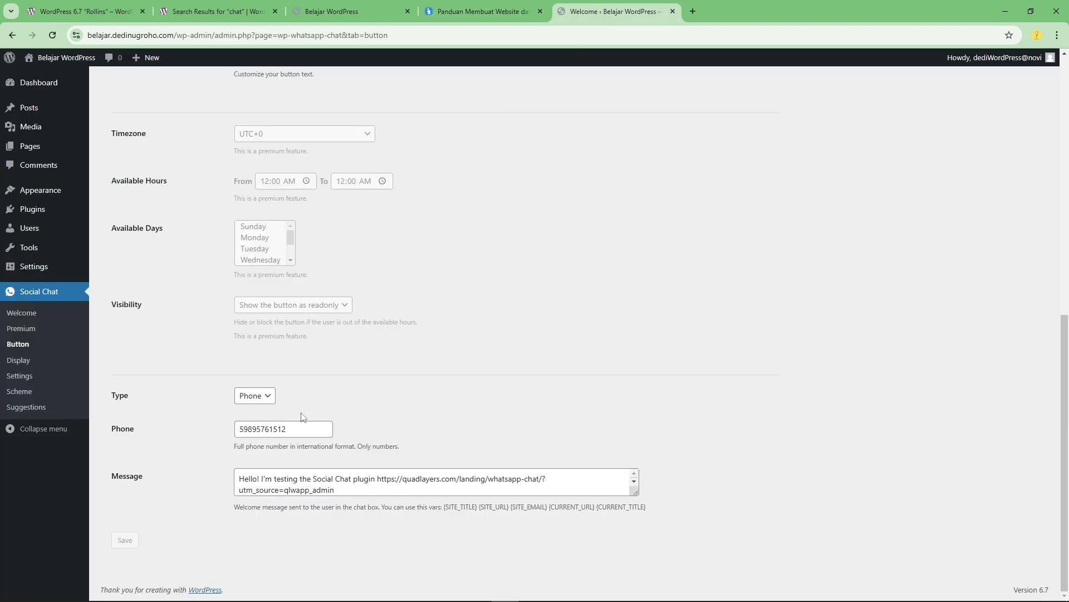
{"action": "left_click_drag", "start_coordinate": [301, 431], "coordinate": [195, 417]}
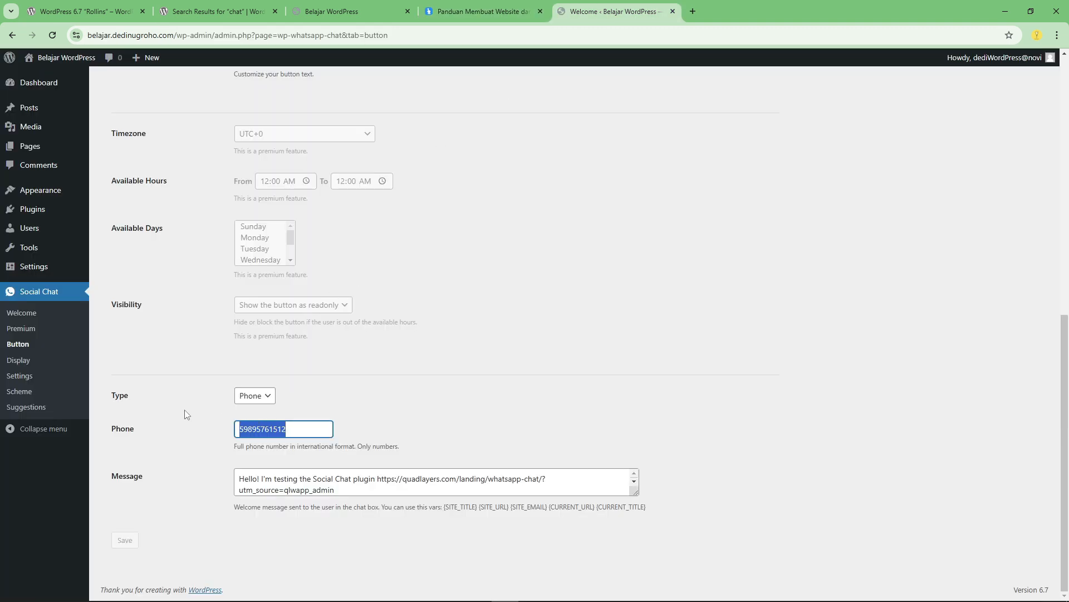
{"action": "key", "text": "BackSpace"}
{"action": "key", "text": "ctrl+v"}
{"action": "left_click", "coordinate": [388, 434]}
- Check the required phone format and replace the number's leading 0 with the +62 country code
{"action": "left_click_drag", "start_coordinate": [235, 447], "coordinate": [360, 441]}
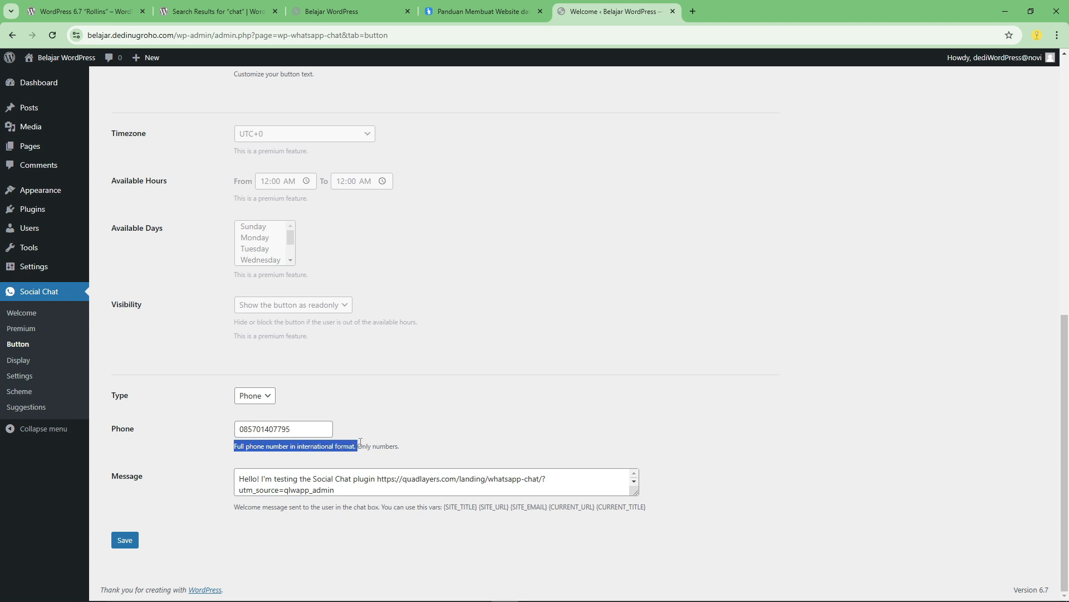
{"action": "left_click", "coordinate": [364, 445]}
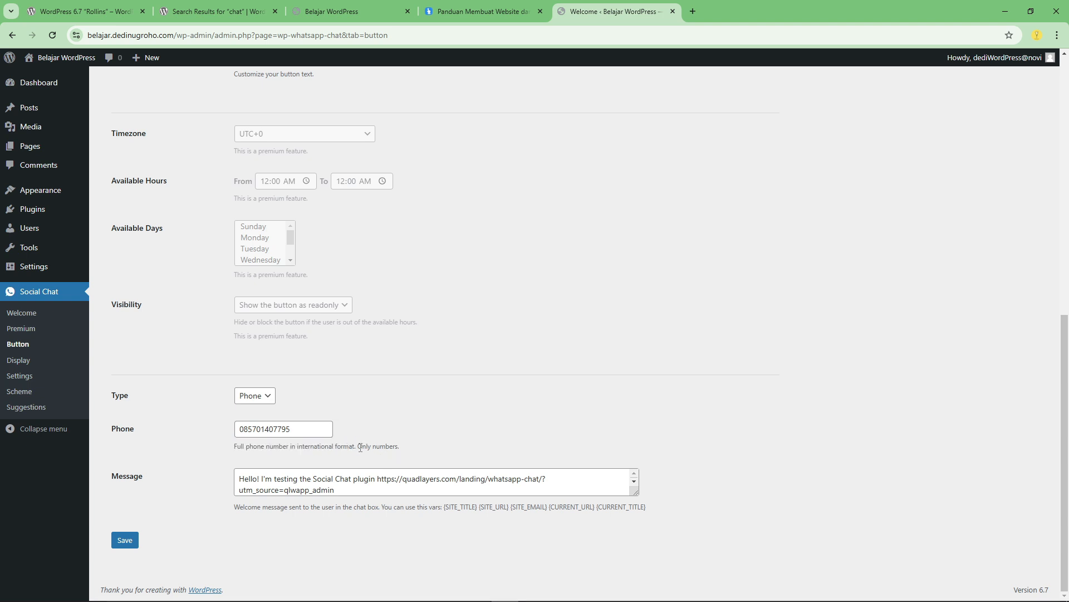
{"action": "left_click", "coordinate": [244, 430]}
{"action": "key", "text": "BackSpace"}
{"action": "type", "text": "+62"}
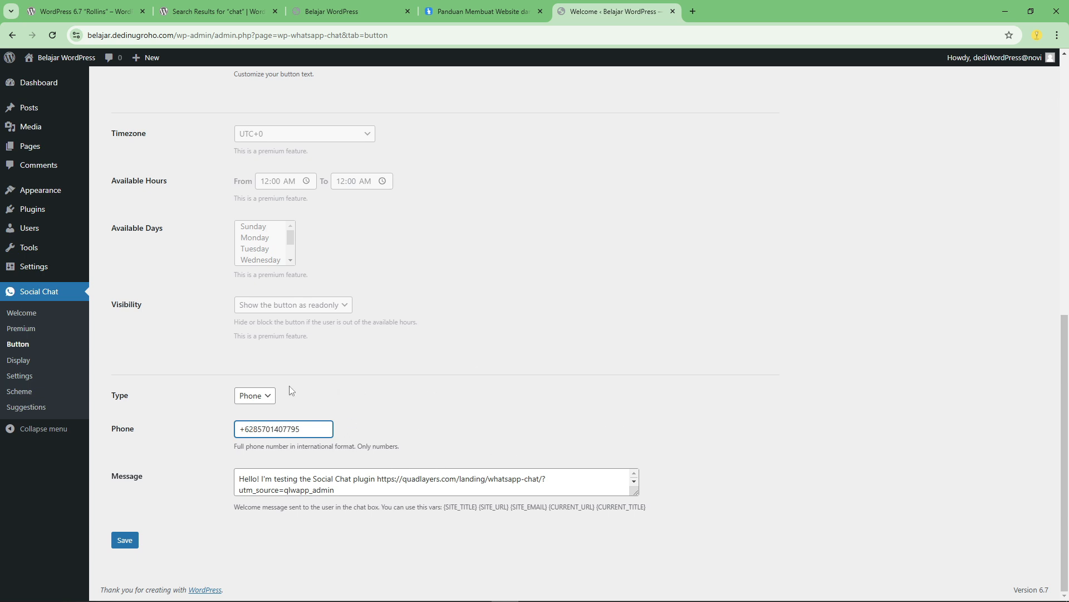
- Check the Type choices and replace the sample button Text with a morning greeting that addresses the site owner by name
{"action": "left_click", "coordinate": [268, 397]}
{"action": "left_click", "coordinate": [268, 396]}
{"action": "scroll", "coordinate": [472, 361], "scroll_direction": "up", "scroll_amount": 3}
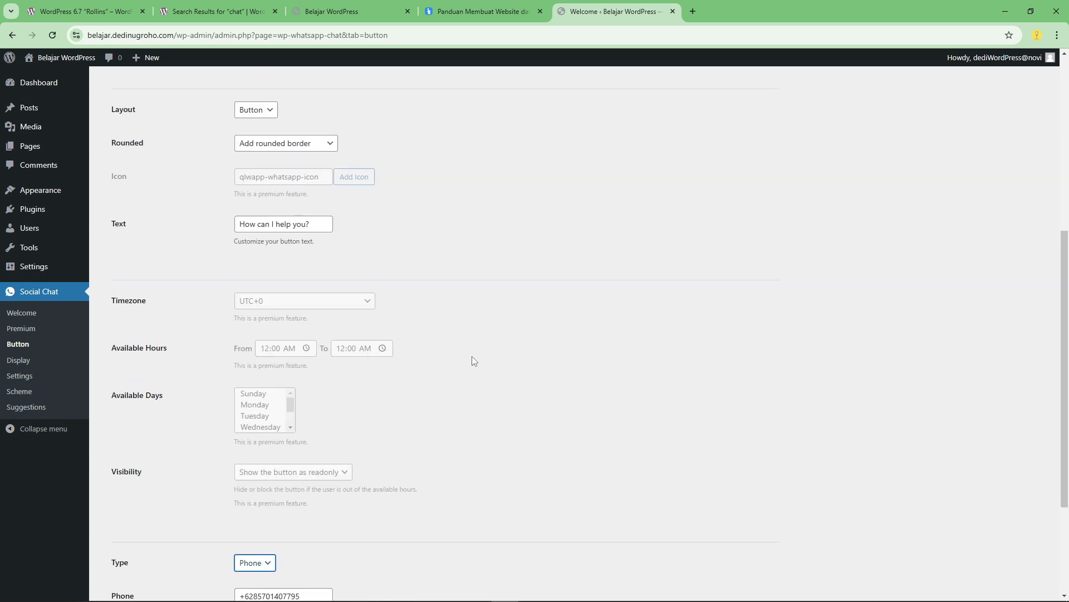
{"action": "scroll", "coordinate": [472, 361], "scroll_direction": "up", "scroll_amount": 3}
{"action": "left_click_drag", "start_coordinate": [321, 391], "coordinate": [239, 393]}
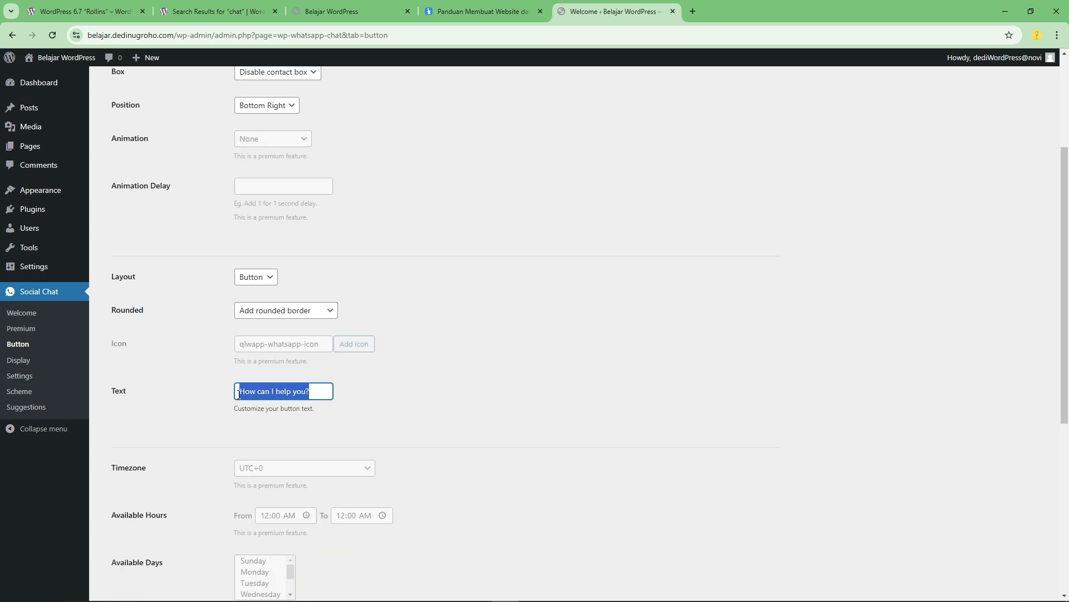
{"action": "type", "text": "Pagi k"}
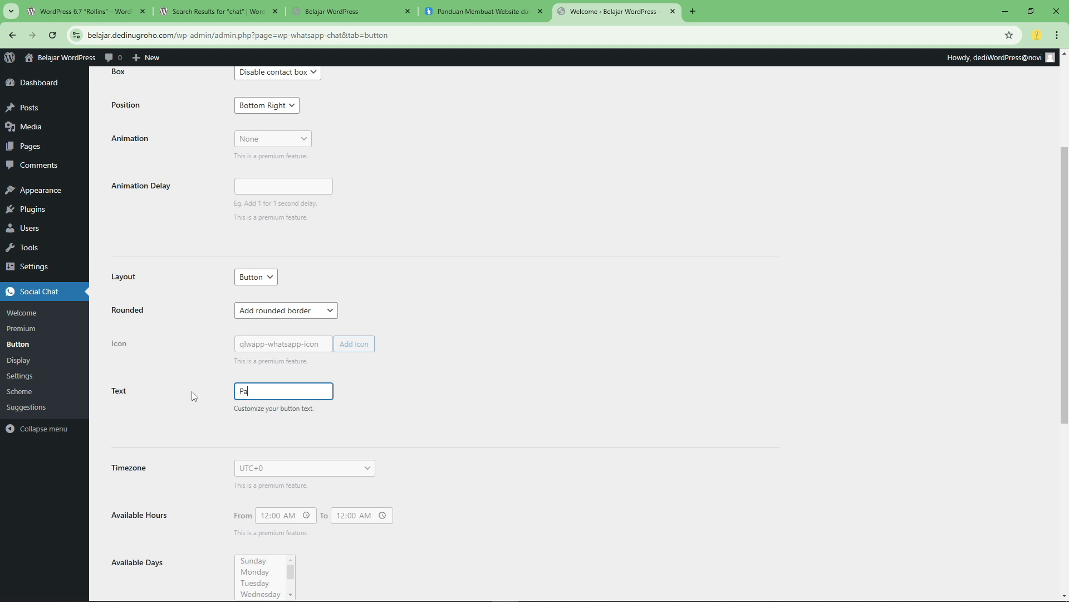
{"action": "key", "text": "BackSpace"}
{"action": "type", "text": "pak"}
{"action": "key", "text": "BackSpace"}
{"action": "key", "text": "BackSpace"}
{"action": "key", "text": "BackSpace"}
{"action": "type", "text": "kak dedi"}
{"action": "left_click", "coordinate": [357, 306]}
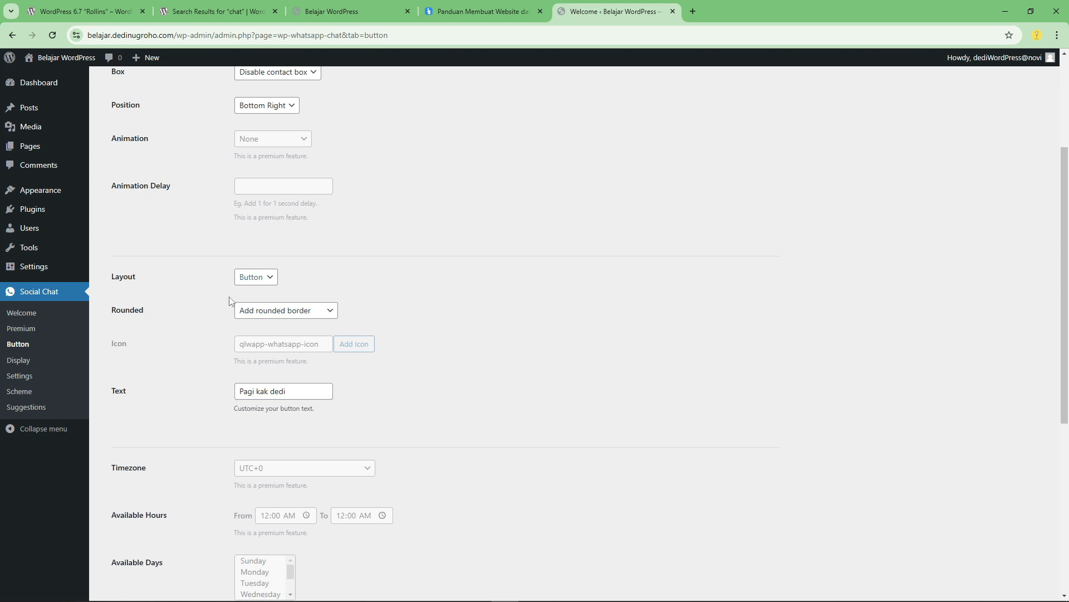
- Save the Button settings, open the site in a new tab and close the old site tab
{"action": "scroll", "coordinate": [195, 394], "scroll_direction": "down", "scroll_amount": 6}
{"action": "left_click", "coordinate": [132, 545]}
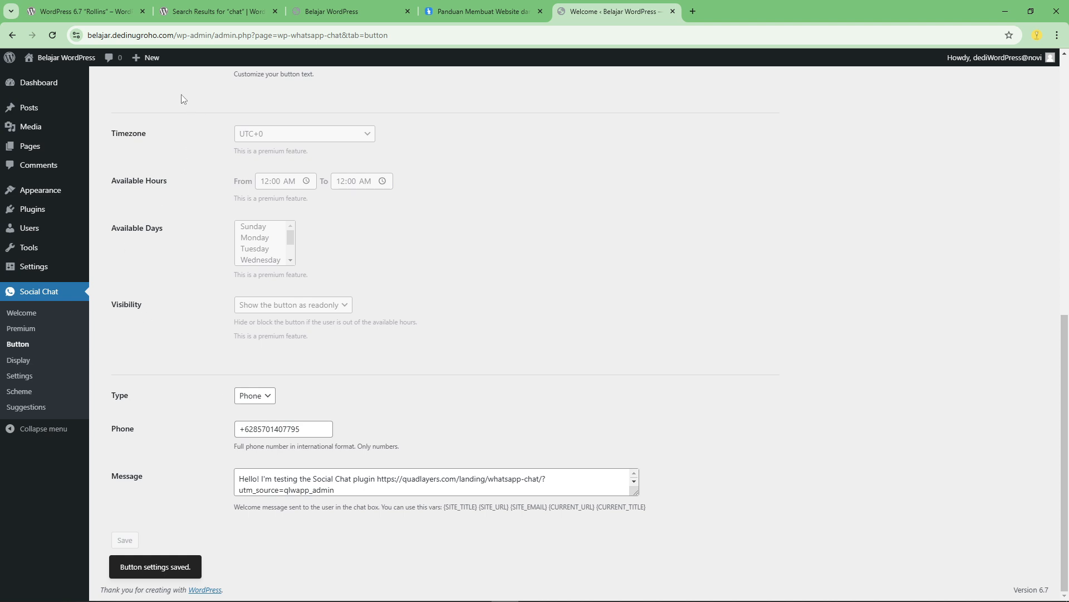
{"action": "mouse_move", "coordinate": [65, 52]}
{"action": "right_click", "coordinate": [47, 75]}
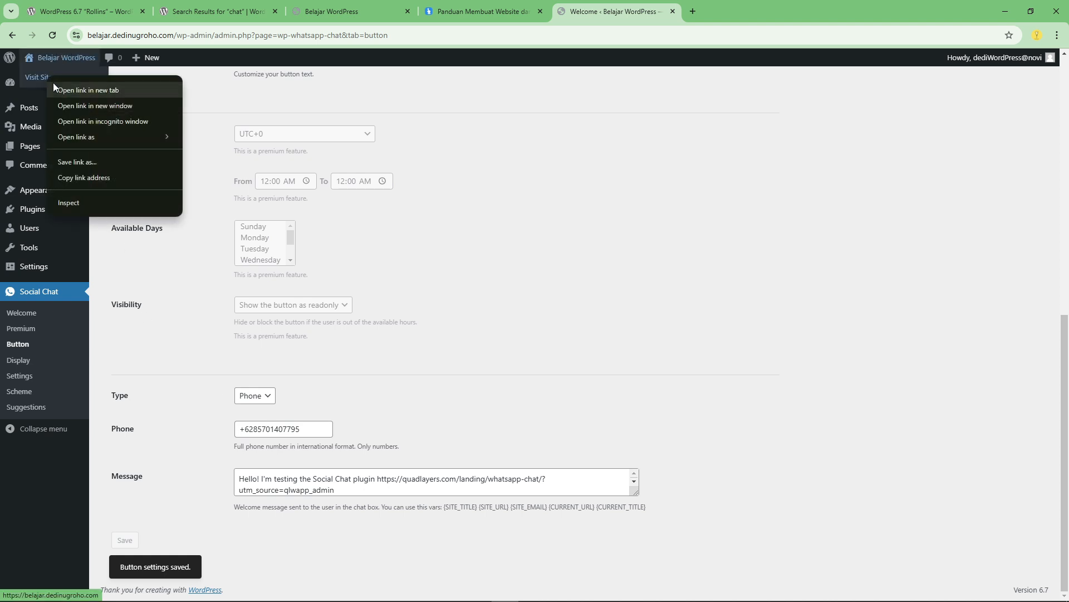
{"action": "left_click", "coordinate": [53, 90]}
{"action": "left_click", "coordinate": [741, 12]}
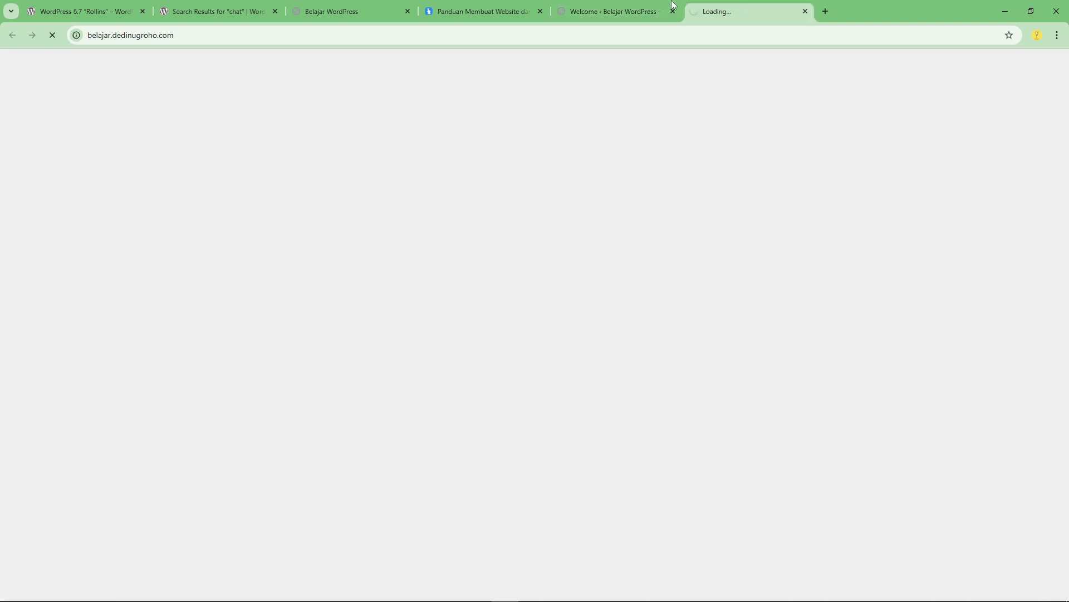
{"action": "left_click", "coordinate": [408, 12]}
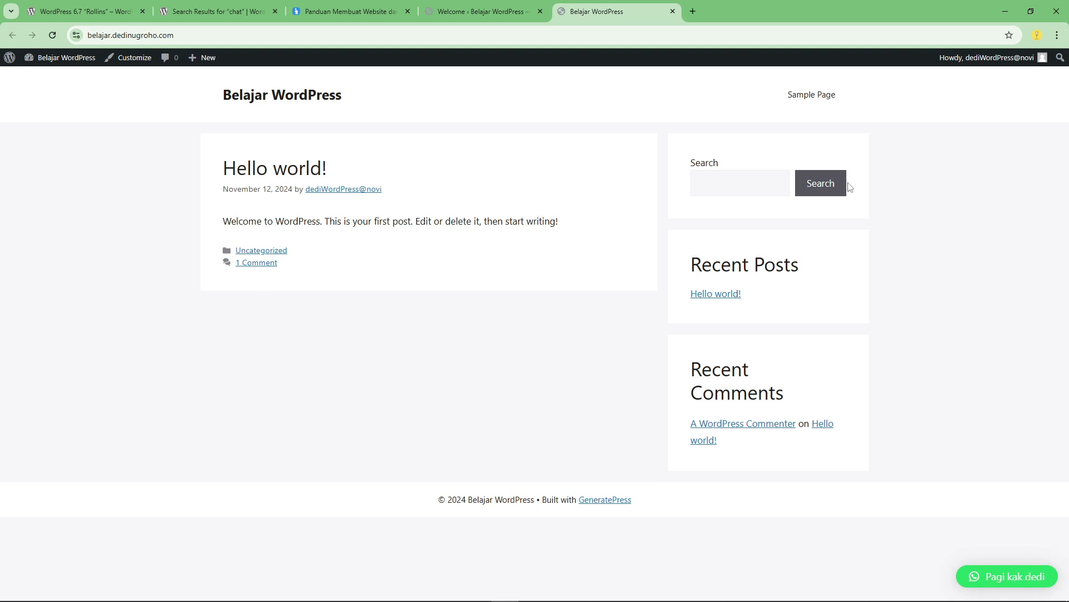
- Change the chat button's Text to "Whatsapp Kami" and save the Button settings
{"action": "left_click", "coordinate": [479, 11]}
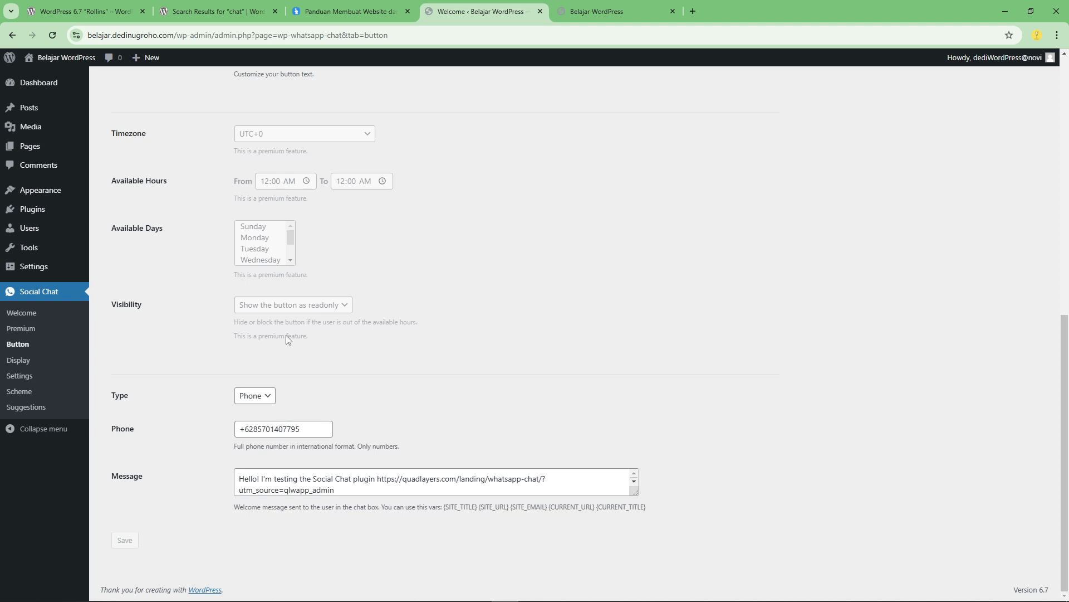
{"action": "scroll", "coordinate": [286, 336], "scroll_direction": "up", "scroll_amount": 5}
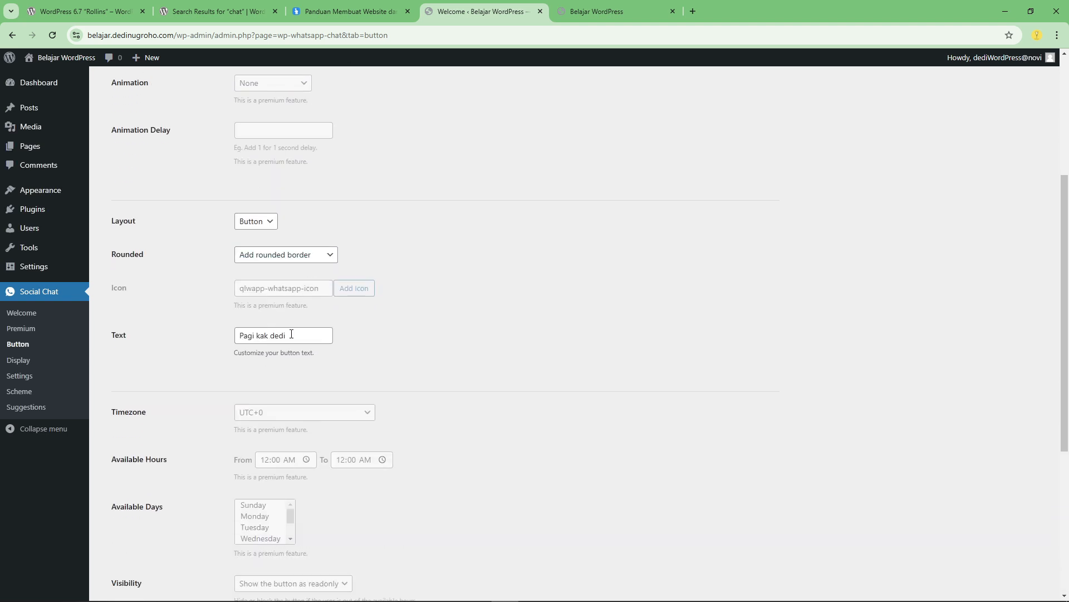
{"action": "triple_click", "coordinate": [291, 334]}
{"action": "type", "text": "Wh"}
{"action": "scroll", "coordinate": [298, 333], "scroll_direction": "down", "scroll_amount": 5}
{"action": "left_click", "coordinate": [126, 540]}
{"action": "scroll", "coordinate": [248, 415], "scroll_direction": "up", "scroll_amount": 9}
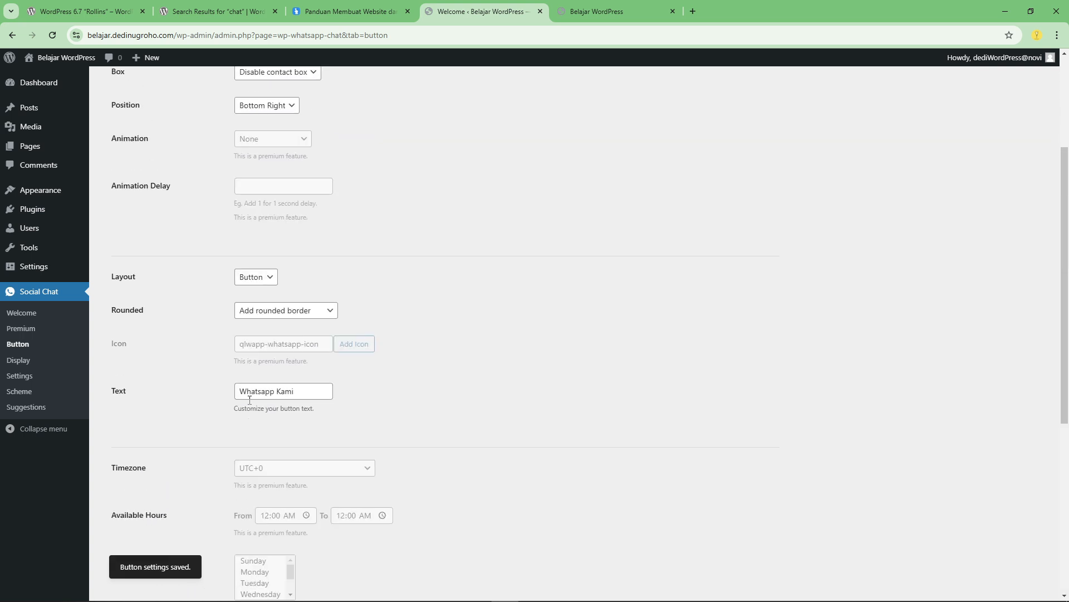
- Test the "Whatsapp Kami" button on the live site and close the WhatsApp Web tab it opens
{"action": "left_click", "coordinate": [610, 11]}
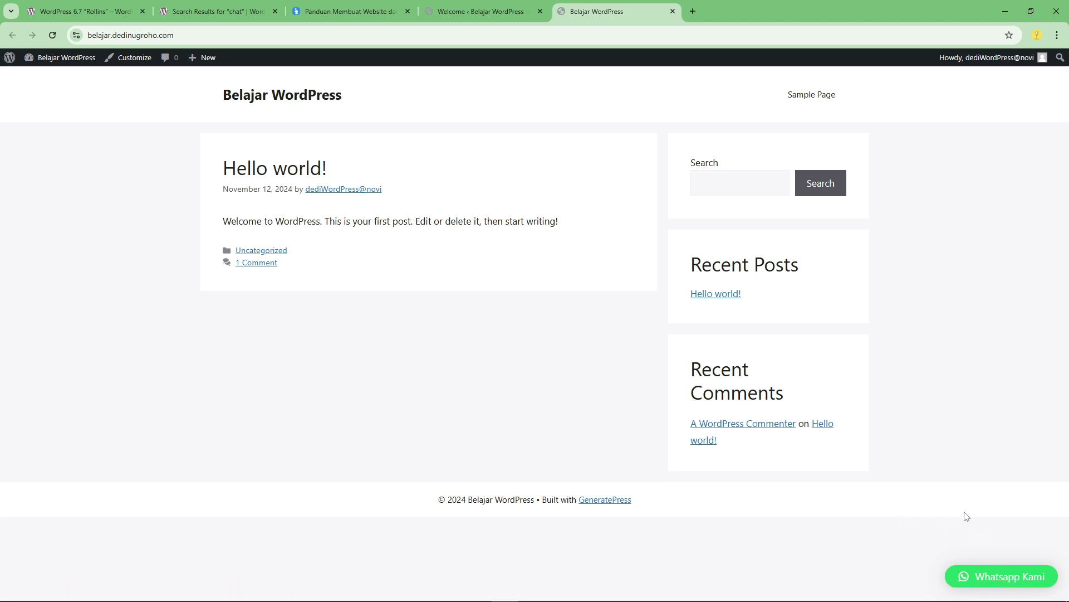
{"action": "left_click", "coordinate": [994, 571]}
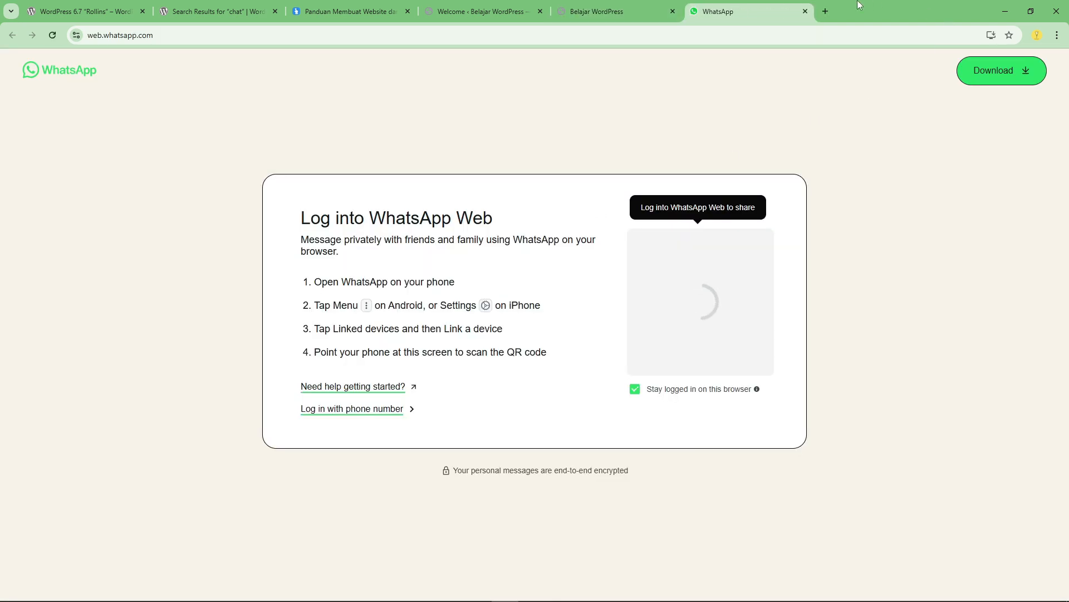
{"action": "left_click", "coordinate": [806, 11]}
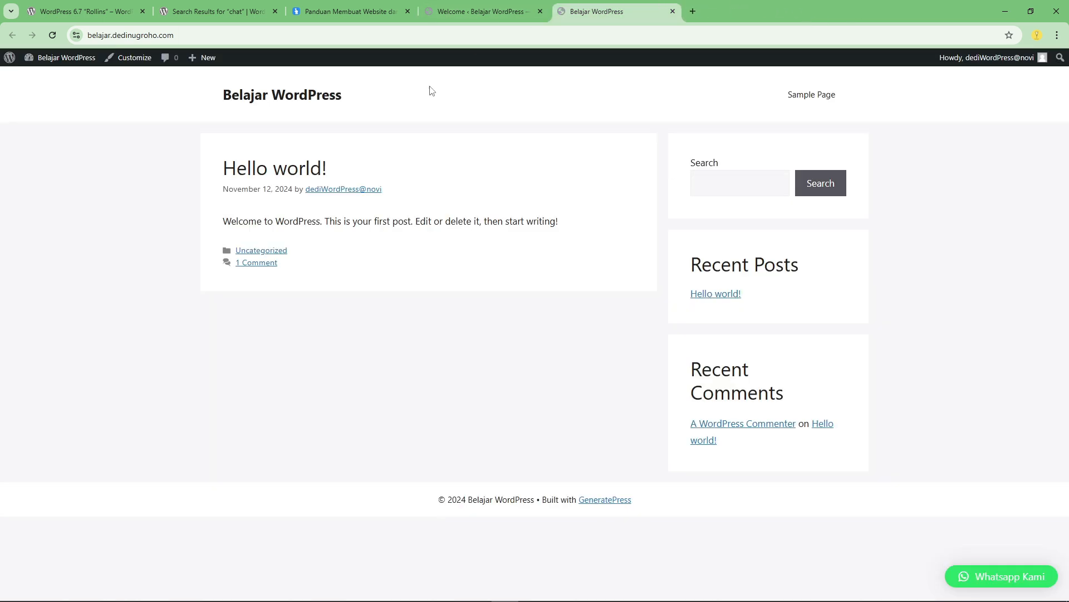
- Open the Social Chat documentation in a new tab and read its Features and Multiple contact box sections
{"action": "left_click", "coordinate": [493, 7]}
{"action": "scroll", "coordinate": [320, 330], "scroll_direction": "down", "scroll_amount": 1}
{"action": "scroll", "coordinate": [322, 332], "scroll_direction": "up", "scroll_amount": 1}
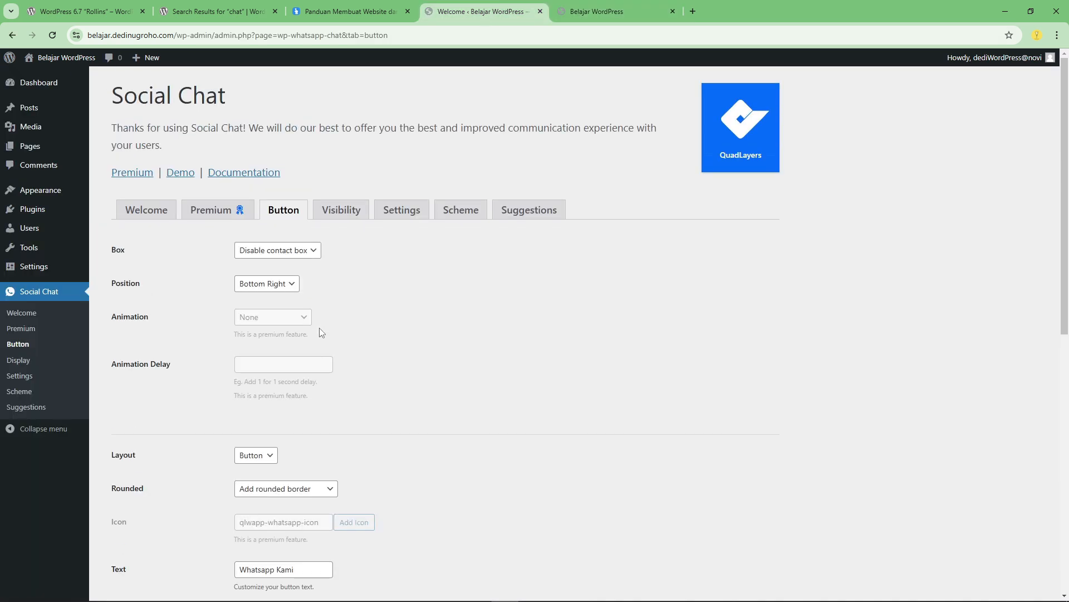
{"action": "right_click", "coordinate": [224, 172]}
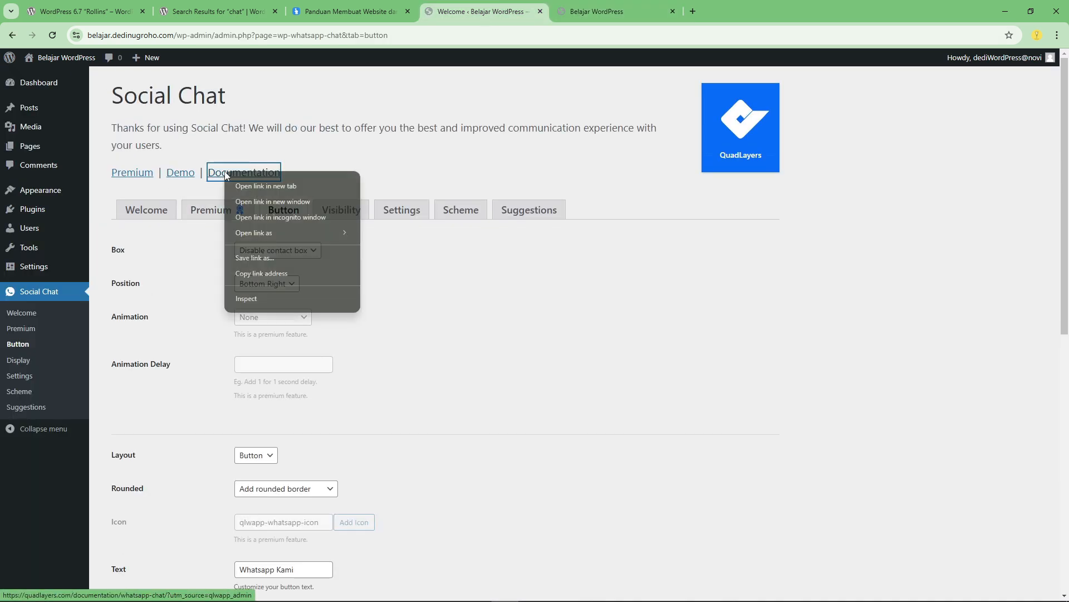
{"action": "left_click", "coordinate": [265, 186]}
{"action": "left_click", "coordinate": [580, 5]}
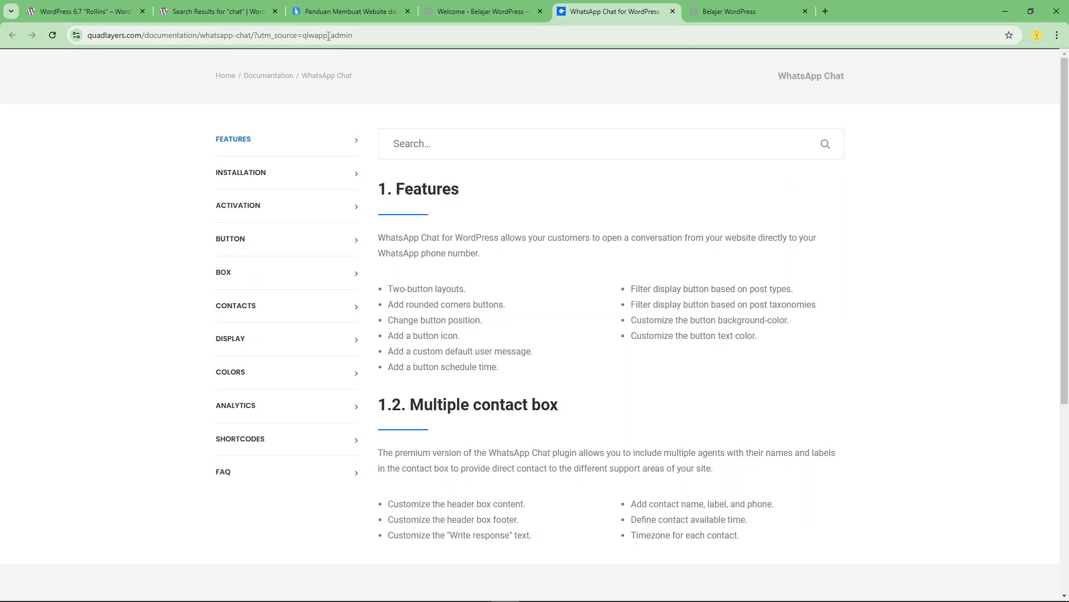
{"action": "scroll", "coordinate": [436, 383], "scroll_direction": "down", "scroll_amount": 2}
{"action": "scroll", "coordinate": [436, 384], "scroll_direction": "down", "scroll_amount": 4}
{"action": "scroll", "coordinate": [449, 377], "scroll_direction": "up", "scroll_amount": 5}
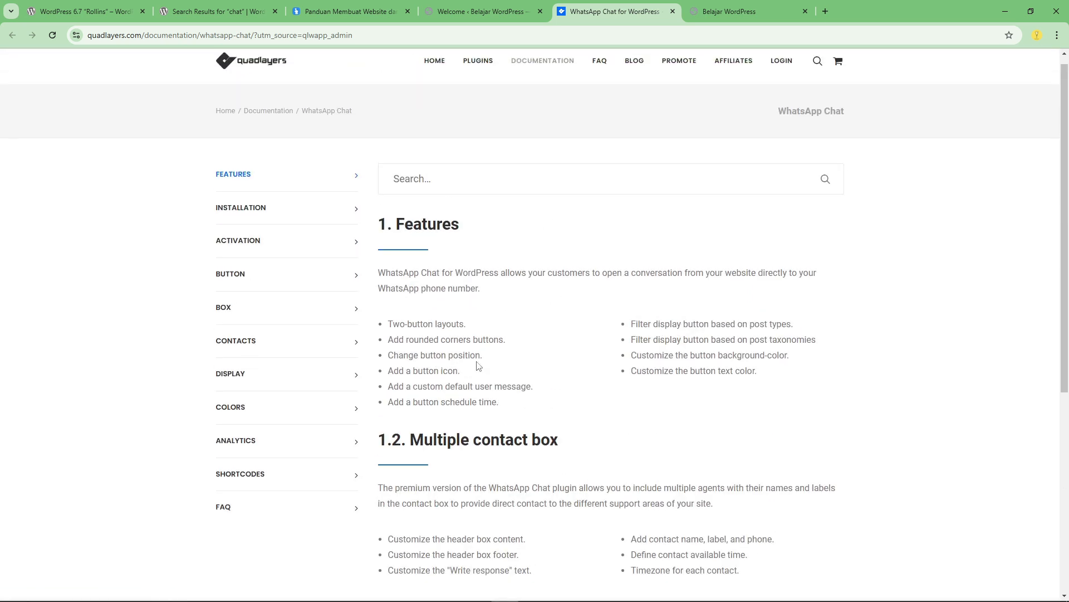
{"action": "left_click_drag", "start_coordinate": [379, 225], "coordinate": [558, 421]}
{"action": "left_click", "coordinate": [559, 420]}
- Open the documentation's Button chapter and read the design, icon and content settings
{"action": "left_click", "coordinate": [230, 276]}
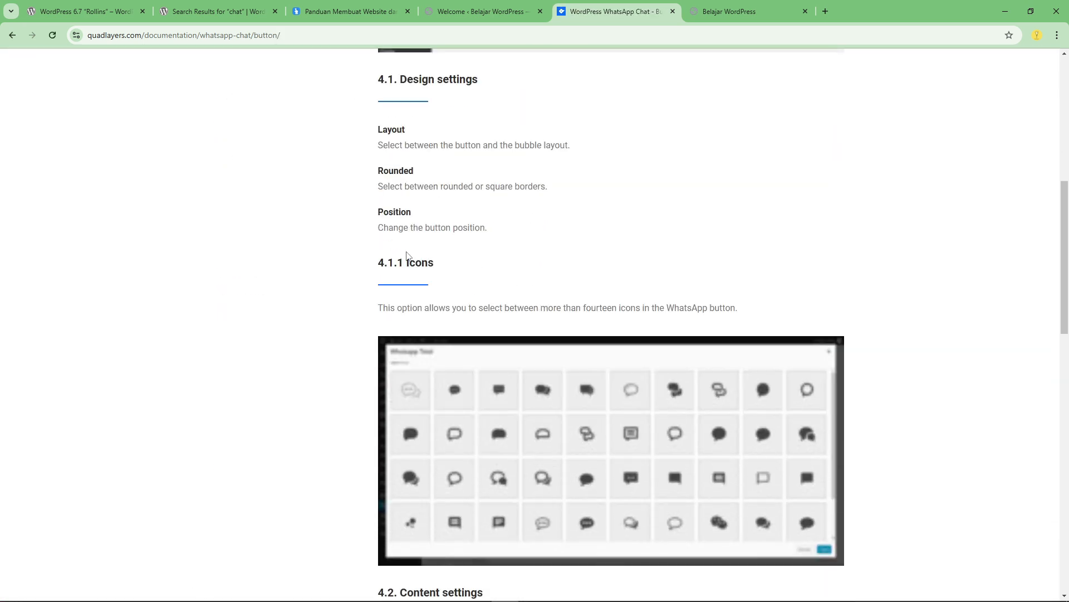
{"action": "scroll", "coordinate": [407, 255], "scroll_direction": "down", "scroll_amount": 5}
{"action": "scroll", "coordinate": [385, 257], "scroll_direction": "up", "scroll_amount": 7}
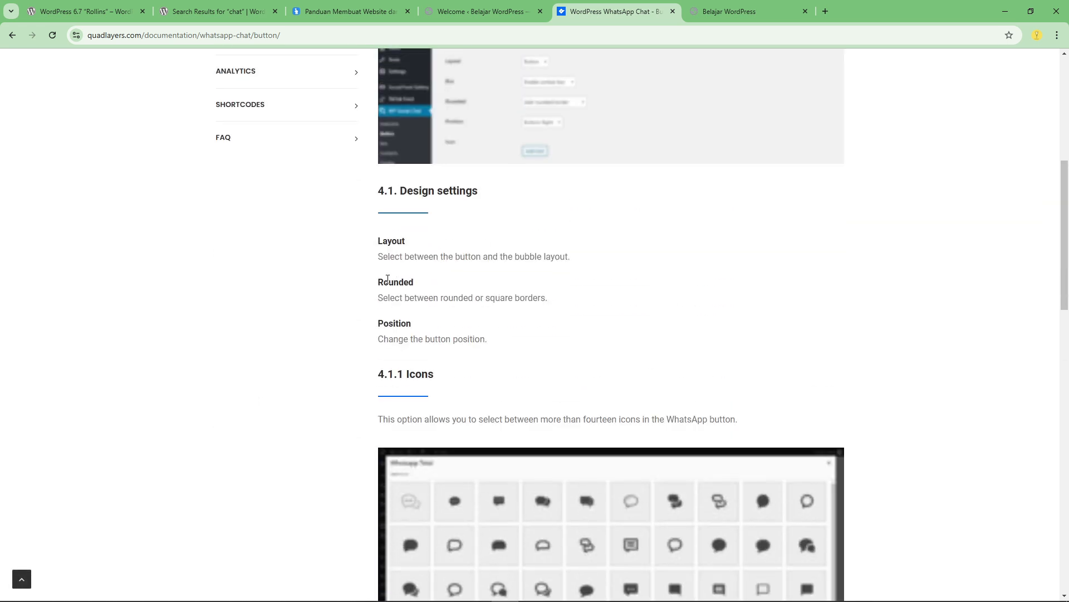
- Review the plugin's Button settings against the chat button displayed on the live site
{"action": "left_click", "coordinate": [479, 11]}
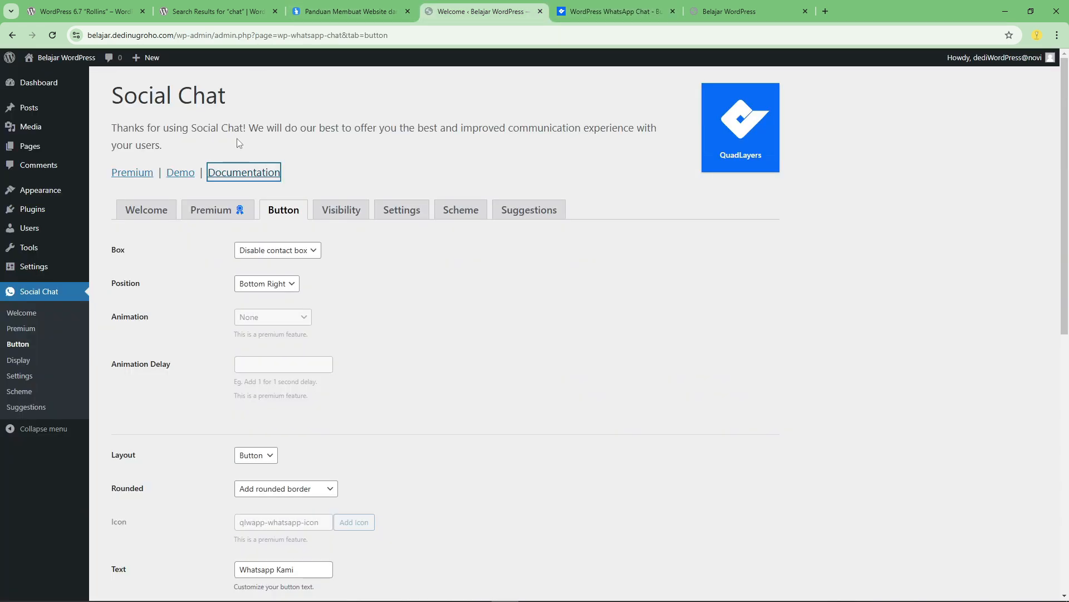
{"action": "scroll", "coordinate": [312, 265], "scroll_direction": "down", "scroll_amount": 6}
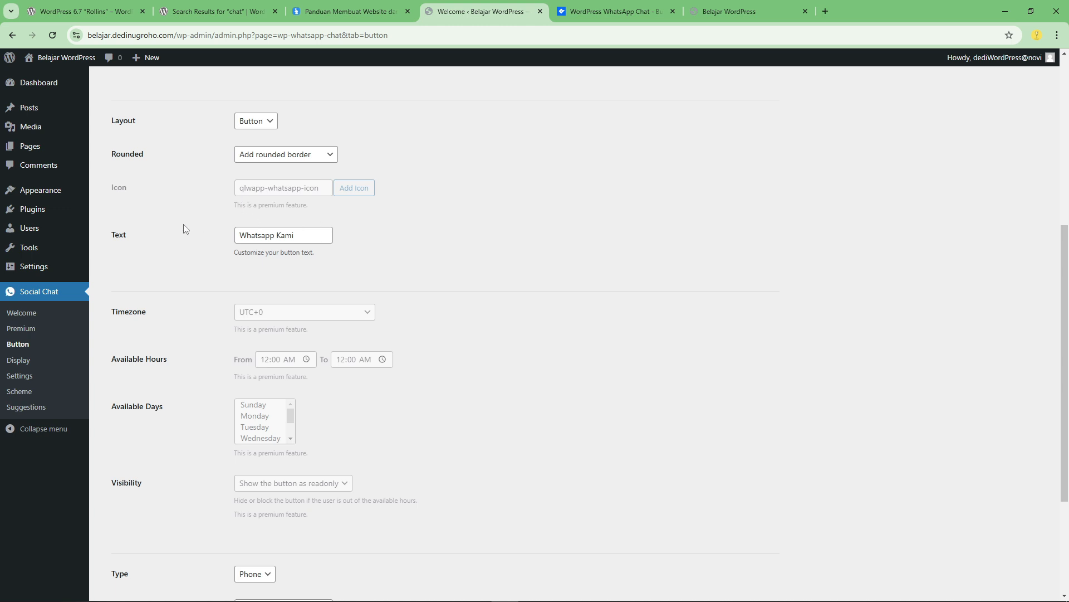
{"action": "left_click", "coordinate": [720, 10]}
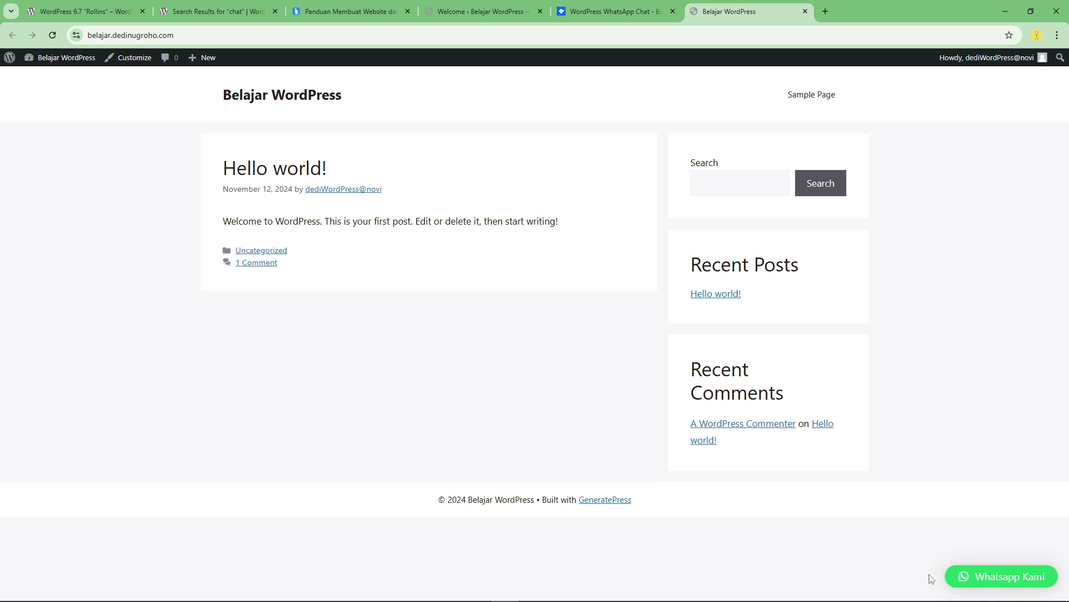
{"action": "left_click", "coordinate": [478, 5]}
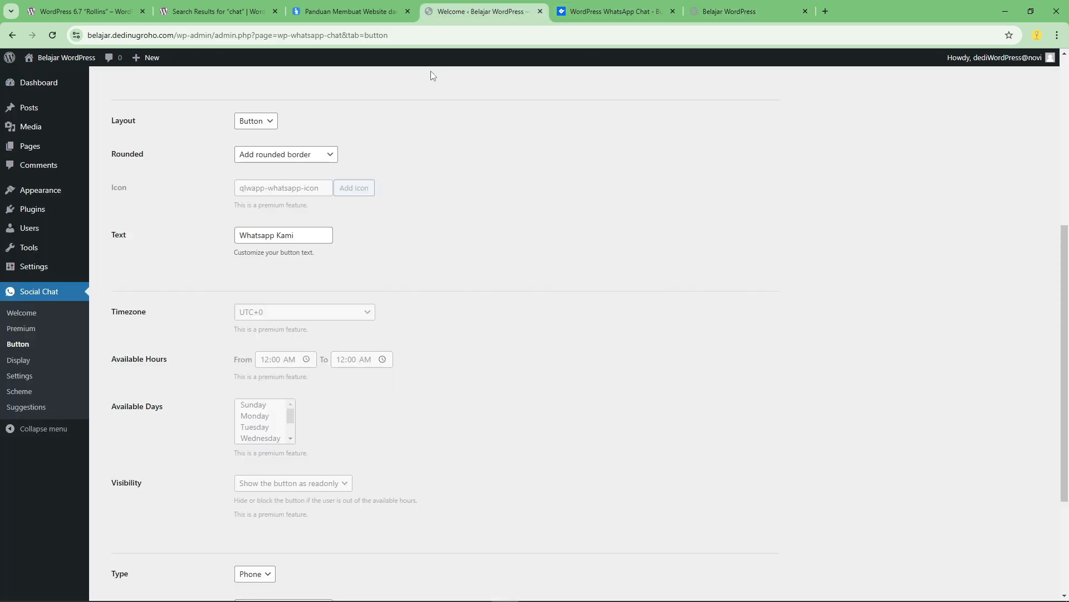
- Look through Social Chat's Settings, Scheme, Suggestions and Visibility pages and return to the Button page
{"action": "scroll", "coordinate": [393, 232], "scroll_direction": "up", "scroll_amount": 6}
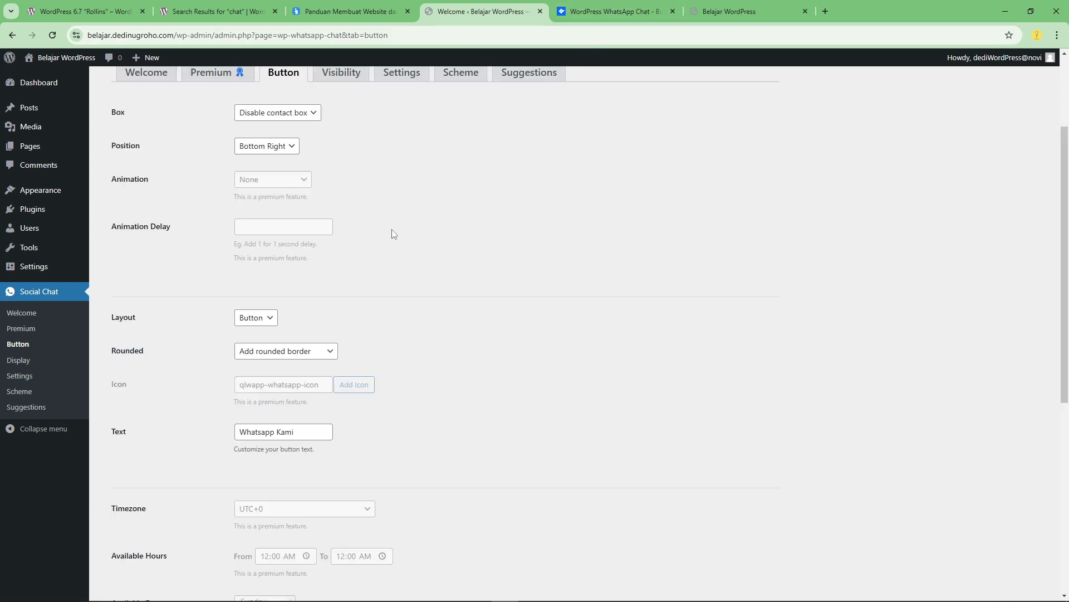
{"action": "left_click", "coordinate": [358, 219]}
{"action": "left_click", "coordinate": [401, 211]}
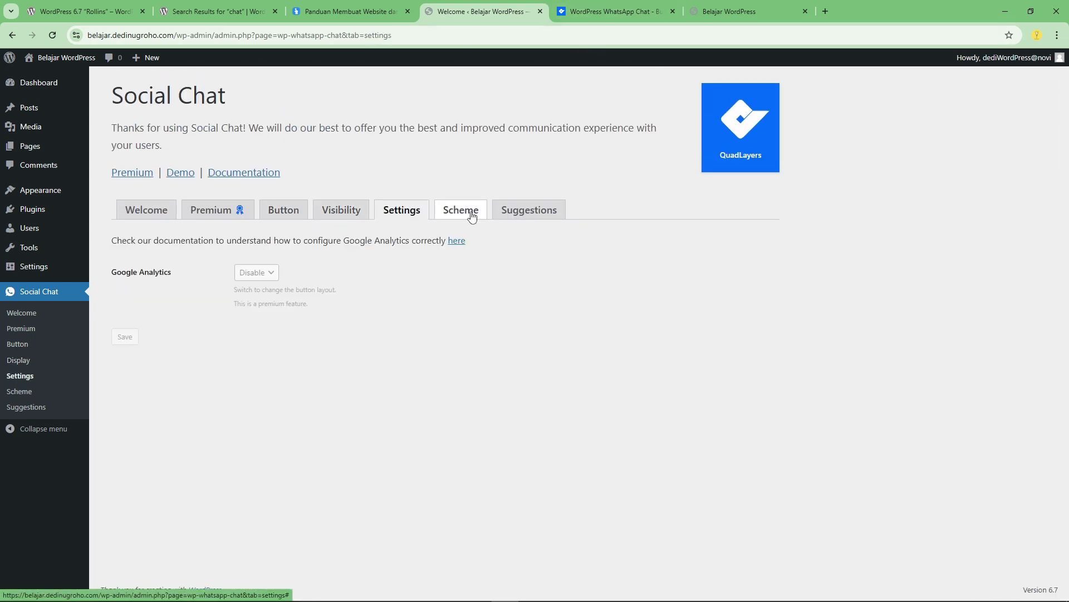
{"action": "left_click", "coordinate": [470, 211]}
{"action": "left_click", "coordinate": [508, 212]}
{"action": "left_click", "coordinate": [453, 210]}
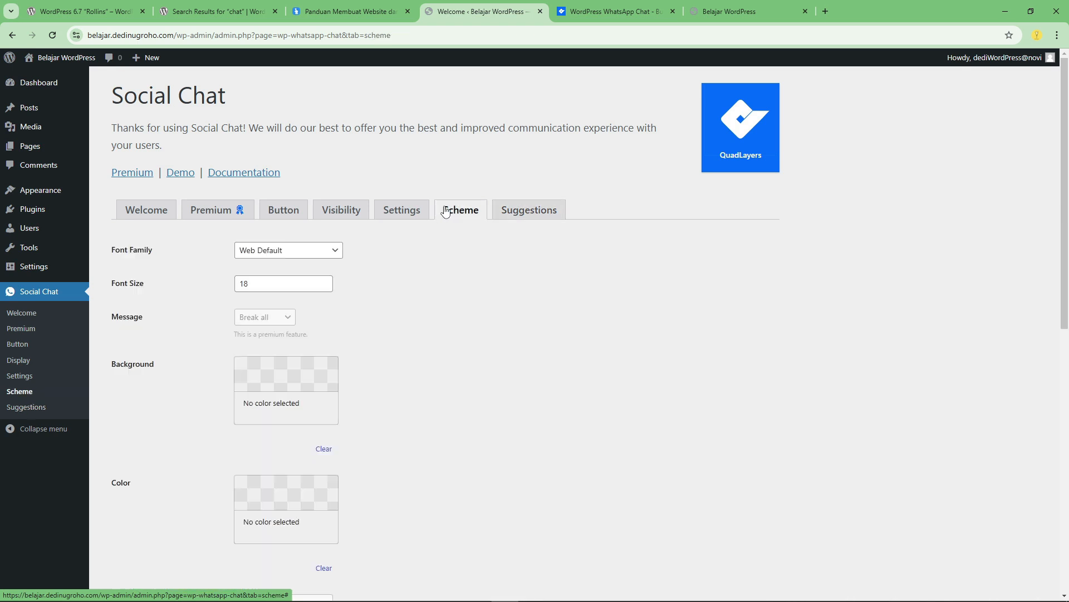
{"action": "left_click", "coordinate": [334, 211]}
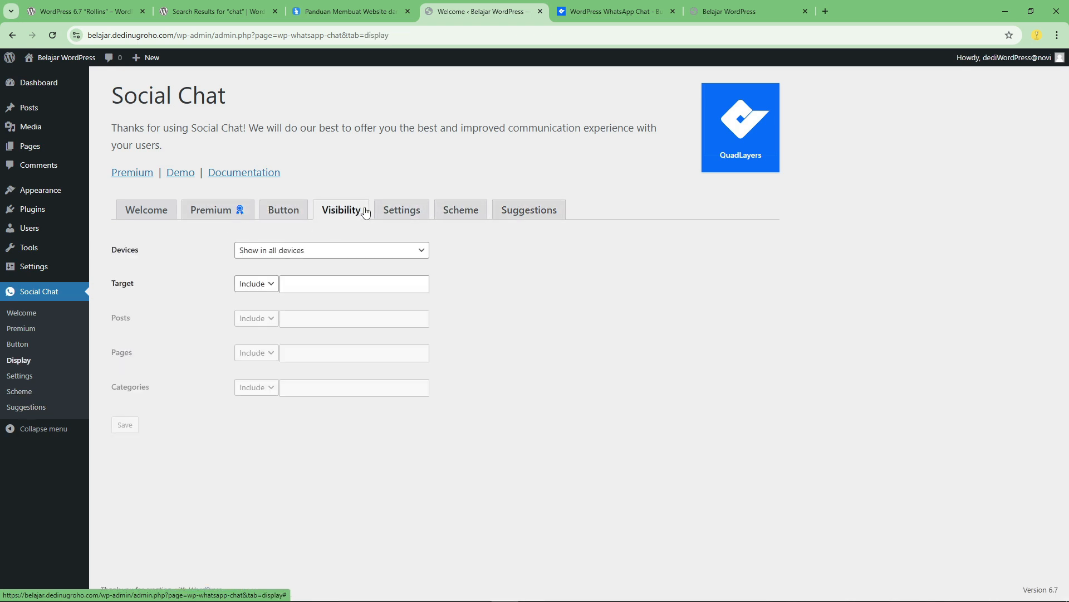
{"action": "left_click", "coordinate": [393, 211]}
{"action": "left_click", "coordinate": [342, 211]}
{"action": "left_click", "coordinate": [287, 212]}
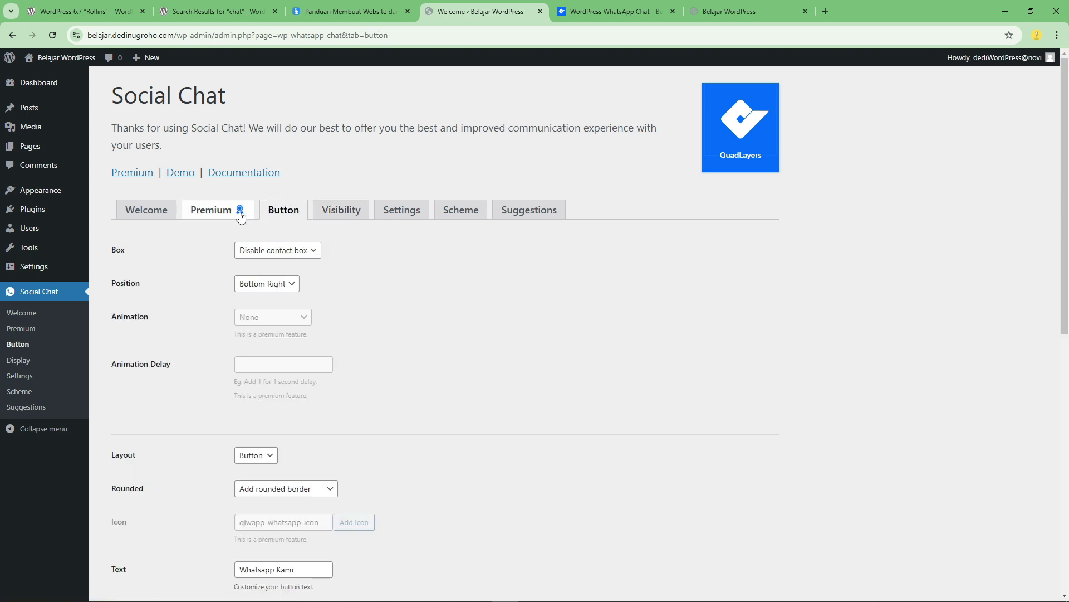
- Open the plugin's Welcome page and review its sections, including the Premium heading
{"action": "left_click", "coordinate": [146, 216]}
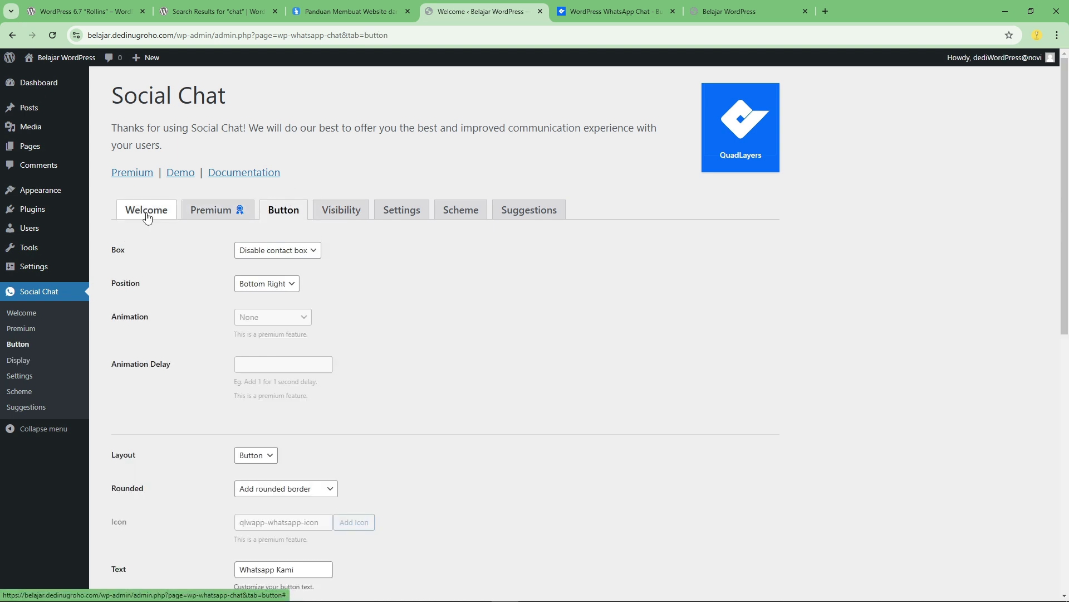
{"action": "scroll", "coordinate": [396, 307], "scroll_direction": "down", "scroll_amount": 4}
{"action": "scroll", "coordinate": [396, 306], "scroll_direction": "up", "scroll_amount": 4}
{"action": "scroll", "coordinate": [210, 345], "scroll_direction": "down", "scroll_amount": 3}
{"action": "scroll", "coordinate": [206, 335], "scroll_direction": "up", "scroll_amount": 3}
{"action": "scroll", "coordinate": [149, 346], "scroll_direction": "down", "scroll_amount": 3}
{"action": "scroll", "coordinate": [170, 342], "scroll_direction": "up", "scroll_amount": 3}
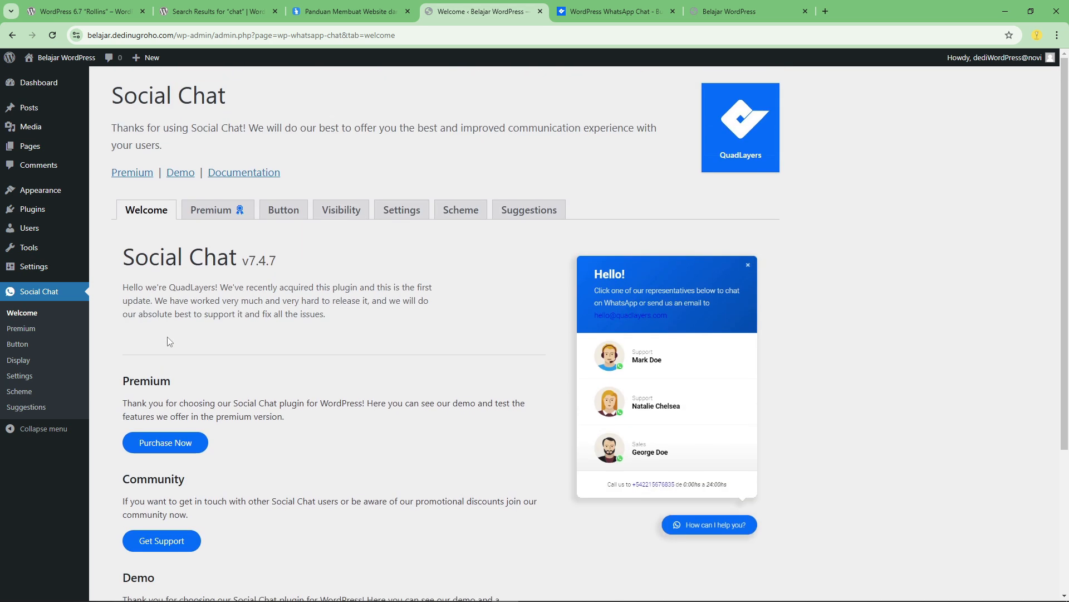
{"action": "double_click", "coordinate": [145, 384]}
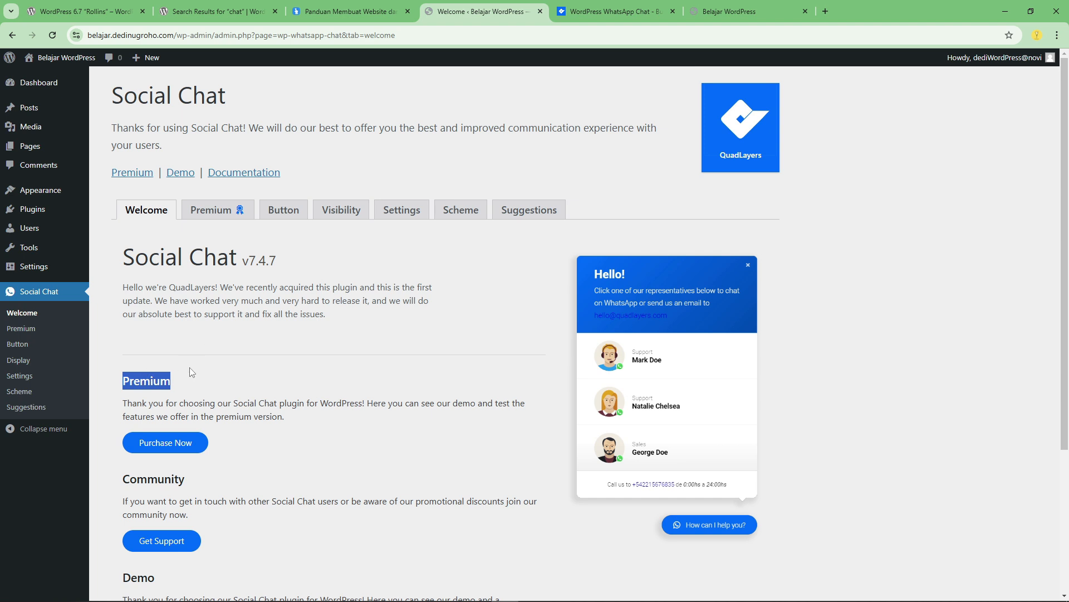
- Open the Premium page and read its features, from Multiple agents to the Chatbox interface
{"action": "left_click", "coordinate": [212, 210]}
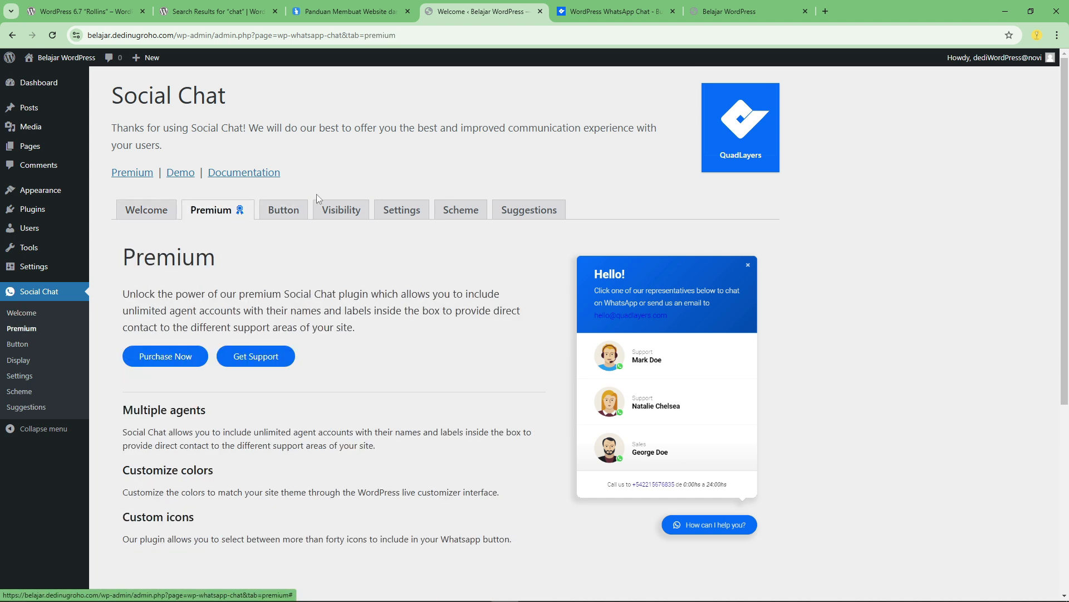
{"action": "scroll", "coordinate": [293, 279], "scroll_direction": "down", "scroll_amount": 2}
{"action": "scroll", "coordinate": [290, 274], "scroll_direction": "up", "scroll_amount": 2}
{"action": "scroll", "coordinate": [288, 273], "scroll_direction": "down", "scroll_amount": 6}
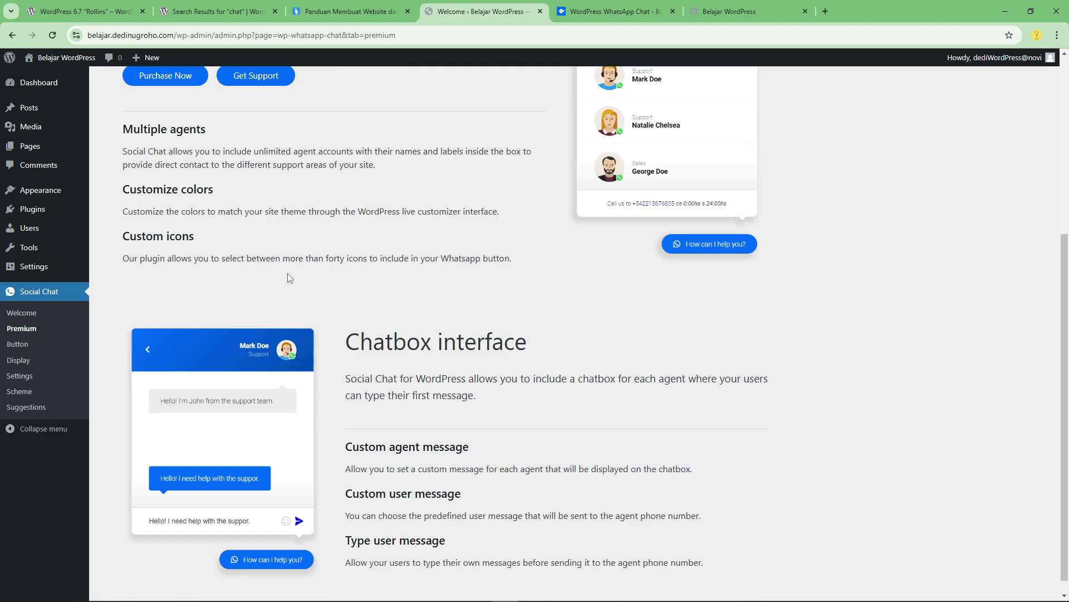
{"action": "scroll", "coordinate": [282, 266], "scroll_direction": "up", "scroll_amount": 3}
{"action": "scroll", "coordinate": [282, 268], "scroll_direction": "up", "scroll_amount": 3}
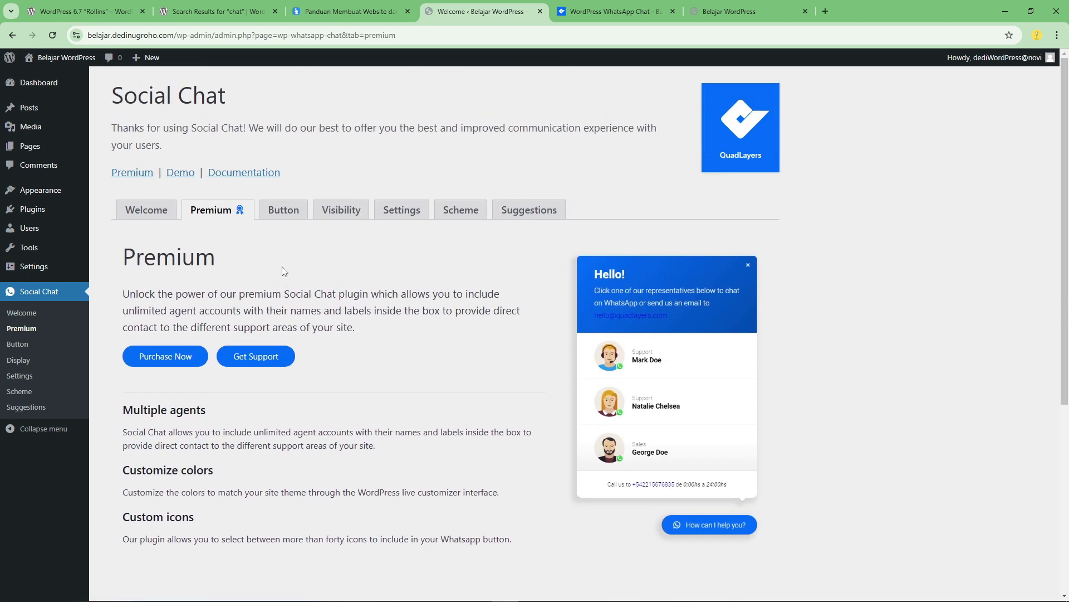
- Reread the Premium page's sections on Multiple agents, Customize colors, Custom icons and the Chatbox interface
{"action": "left_click", "coordinate": [276, 210]}
{"action": "left_click", "coordinate": [215, 210]}
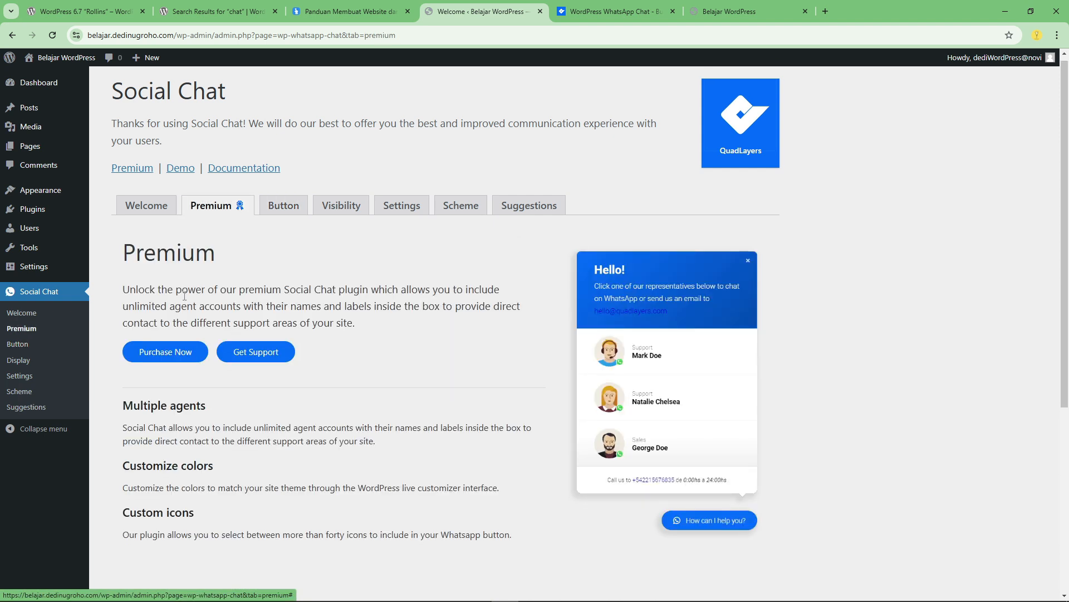
{"action": "scroll", "coordinate": [167, 294], "scroll_direction": "down", "scroll_amount": 3}
{"action": "left_click_drag", "start_coordinate": [124, 239], "coordinate": [236, 248]}
{"action": "left_click", "coordinate": [264, 288]}
{"action": "left_click_drag", "start_coordinate": [124, 307], "coordinate": [221, 307]}
{"action": "left_click_drag", "start_coordinate": [115, 358], "coordinate": [211, 361]}
{"action": "scroll", "coordinate": [165, 366], "scroll_direction": "down", "scroll_amount": 2}
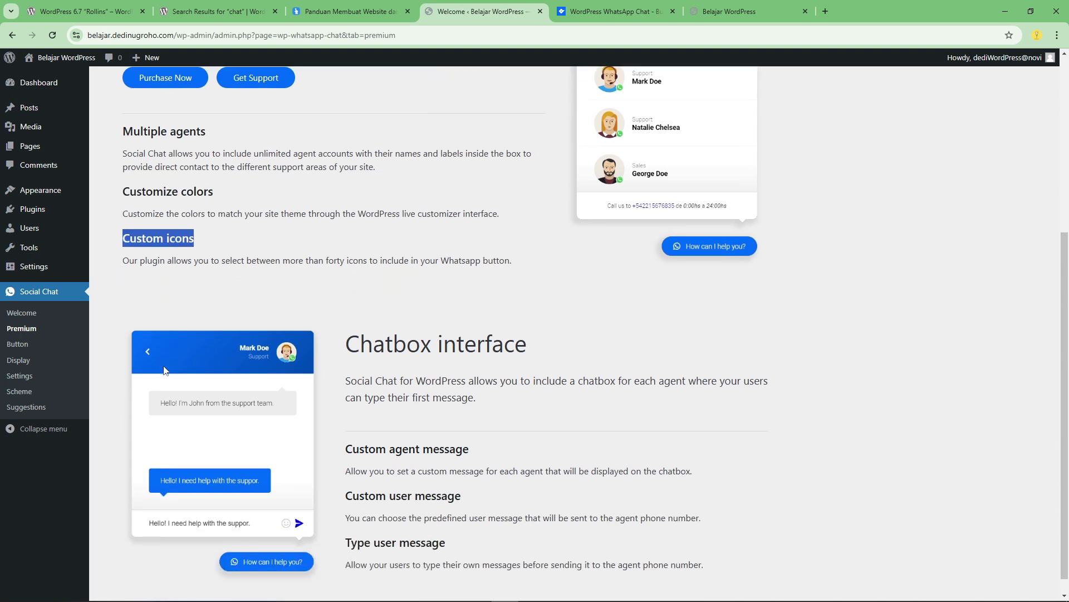
{"action": "scroll", "coordinate": [189, 372], "scroll_direction": "down", "scroll_amount": 1}
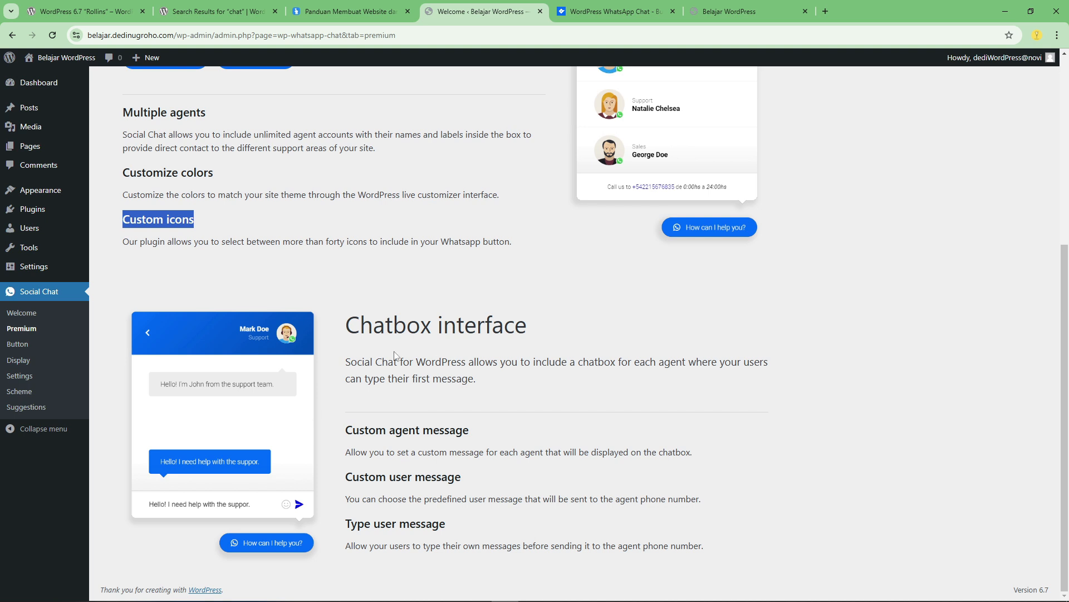
{"action": "left_click_drag", "start_coordinate": [344, 330], "coordinate": [534, 337]}
{"action": "left_click", "coordinate": [433, 359]}
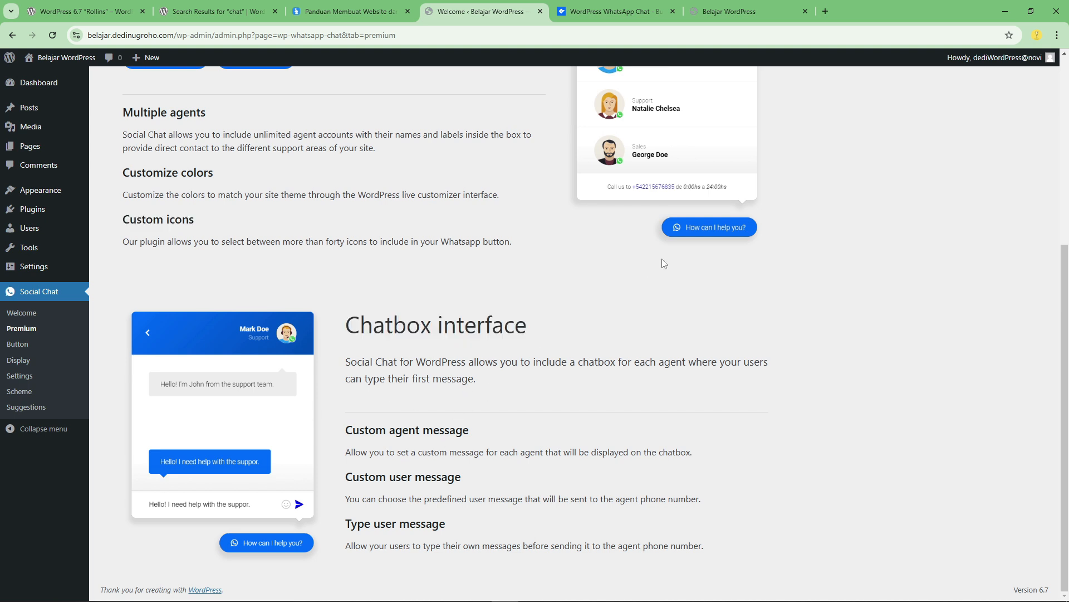
{"action": "scroll", "coordinate": [664, 264], "scroll_direction": "up", "scroll_amount": 3}
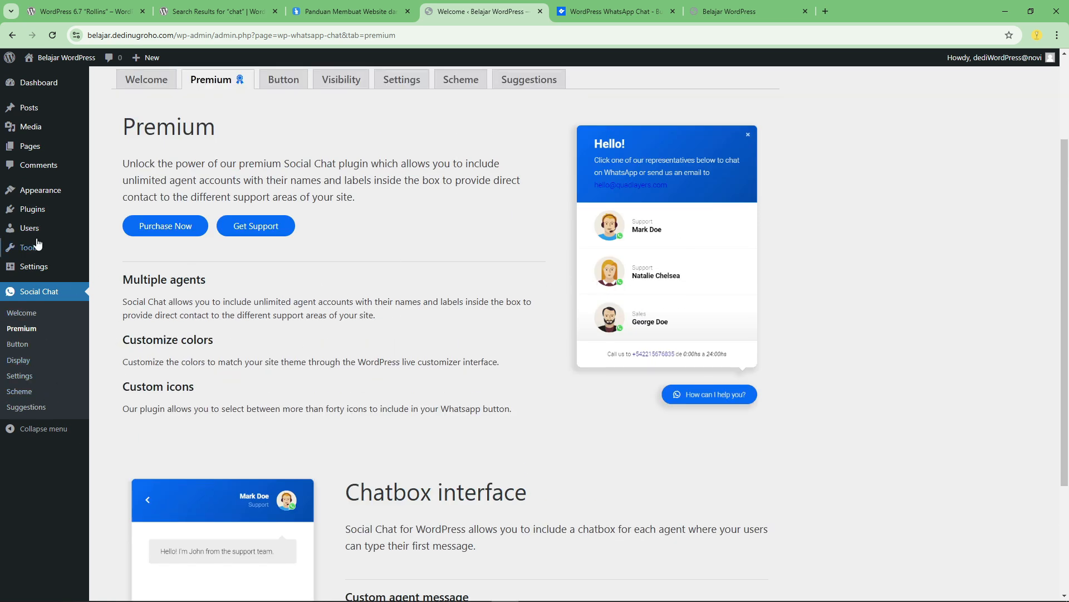
- Place the live site next to the admin page among the open pages and close the QuadLayers documentation
{"action": "left_click_drag", "start_coordinate": [729, 12], "coordinate": [595, 11]}
{"action": "left_click", "coordinate": [750, 13]}
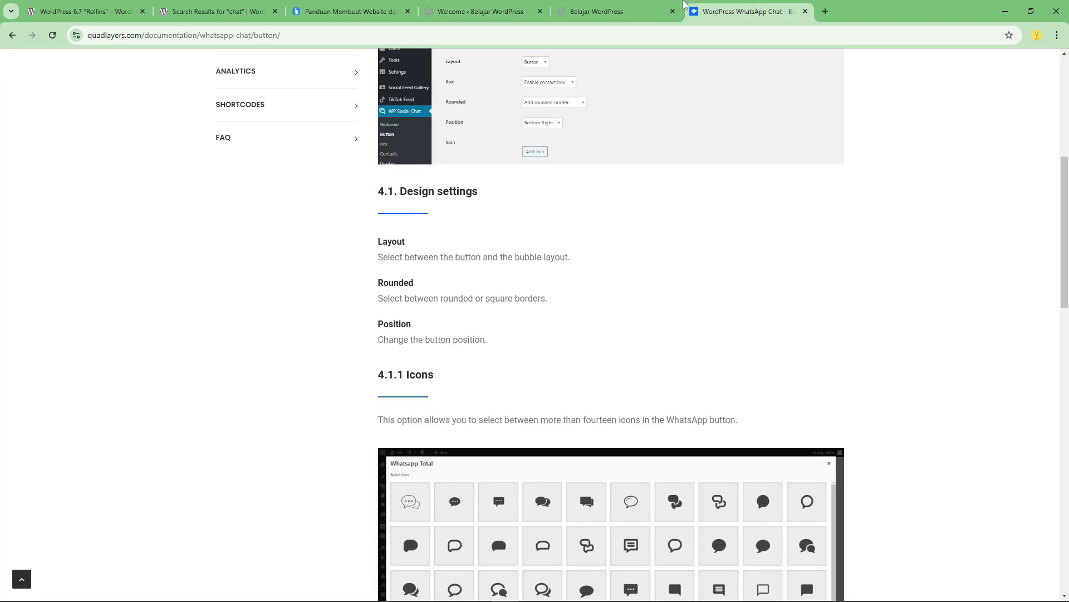
{"action": "left_click", "coordinate": [652, 9]}
{"action": "left_click", "coordinate": [806, 11]}
{"action": "left_click", "coordinate": [512, 12]}
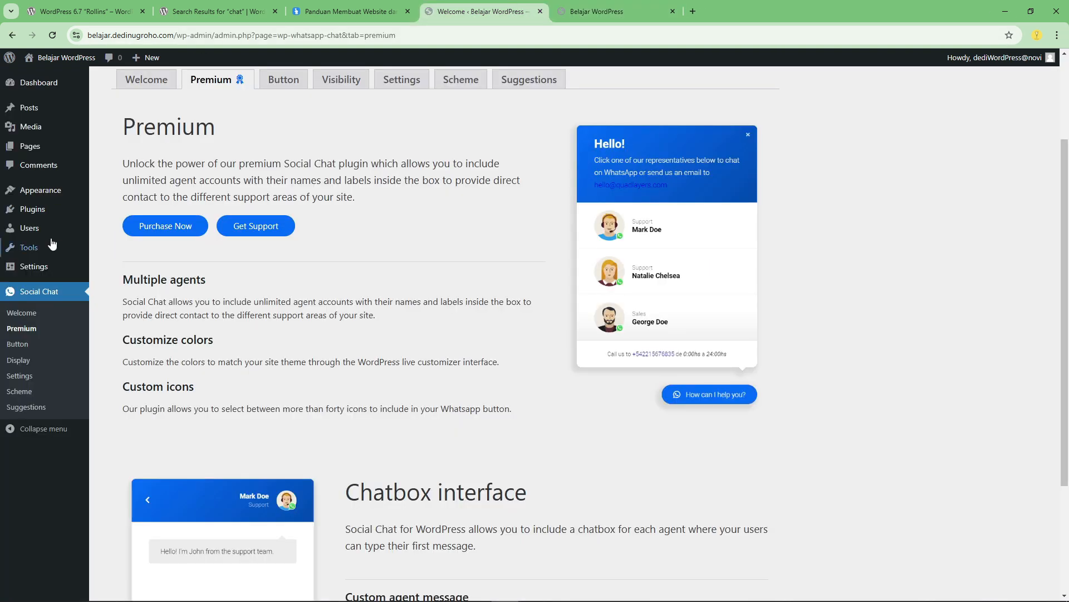
- Deactivate the Social Chat plugin in the list of installed plugins
{"action": "mouse_move", "coordinate": [33, 215]}
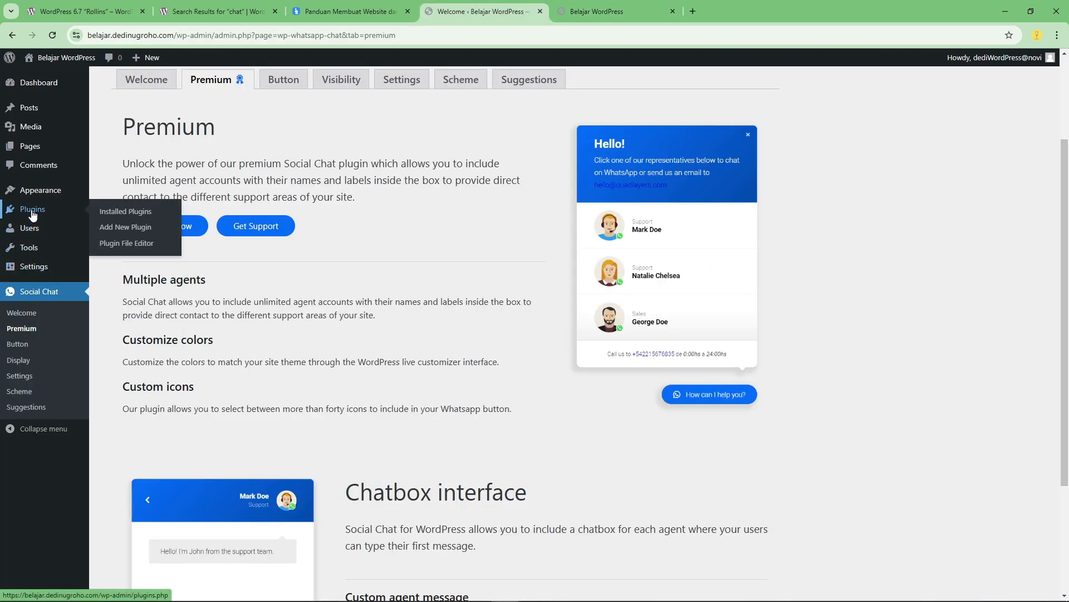
{"action": "left_click", "coordinate": [26, 213]}
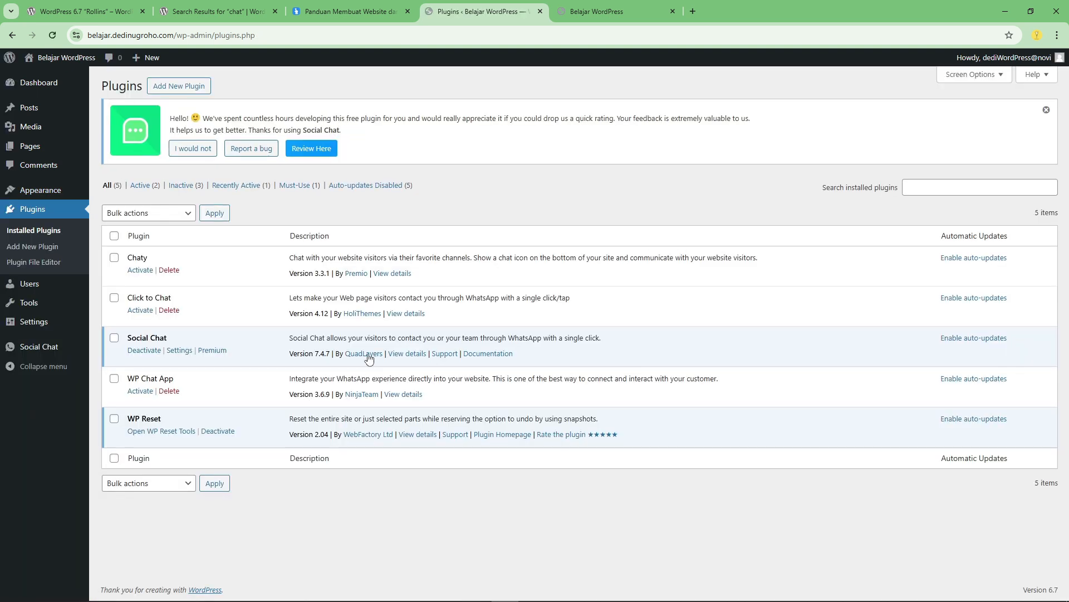
{"action": "left_click", "coordinate": [145, 351]}
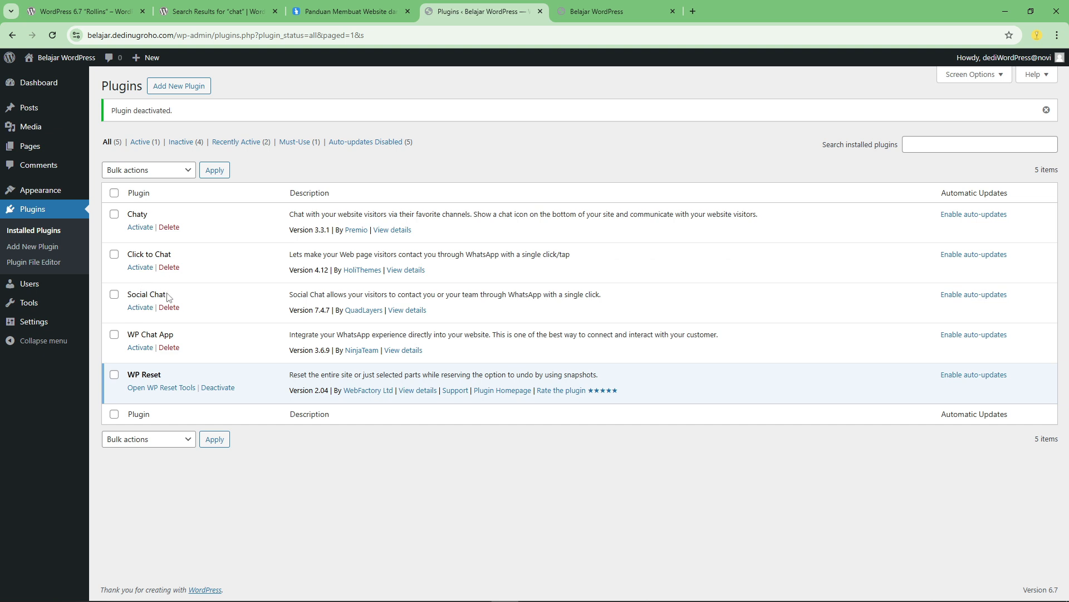
- Check the WordPress plugin directory's results for "chat" and activate the Chaty plugin on the site
{"action": "left_click", "coordinate": [220, 12]}
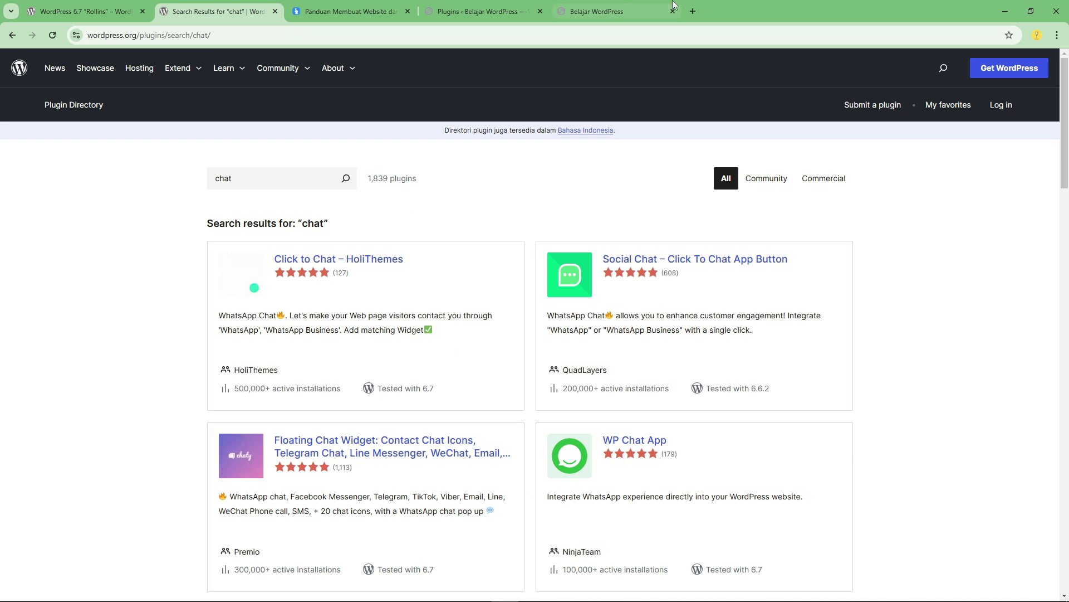
{"action": "left_click", "coordinate": [503, 6]}
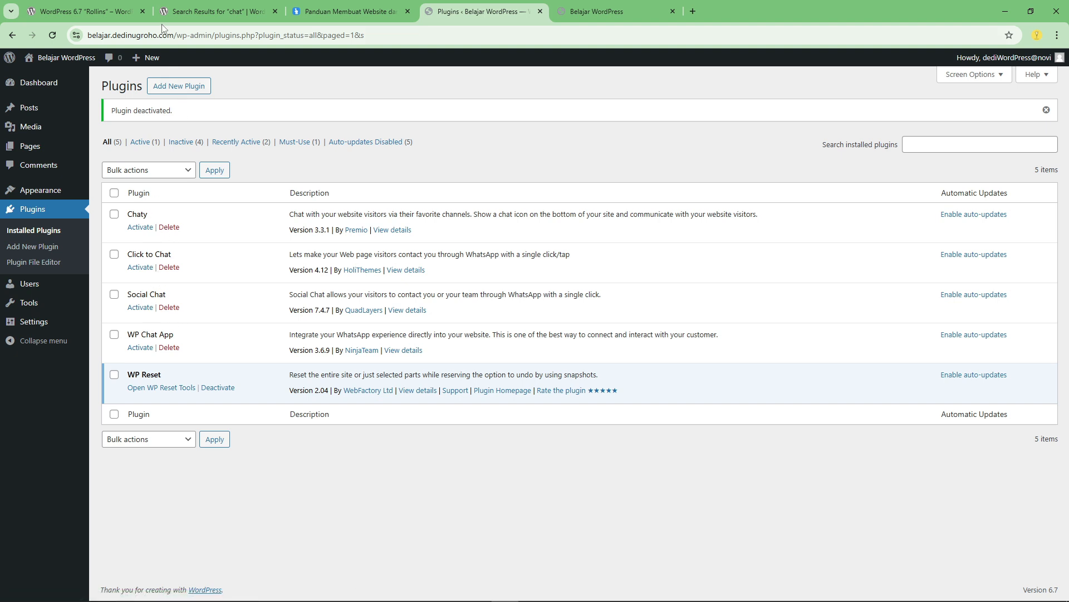
{"action": "left_click", "coordinate": [224, 12]}
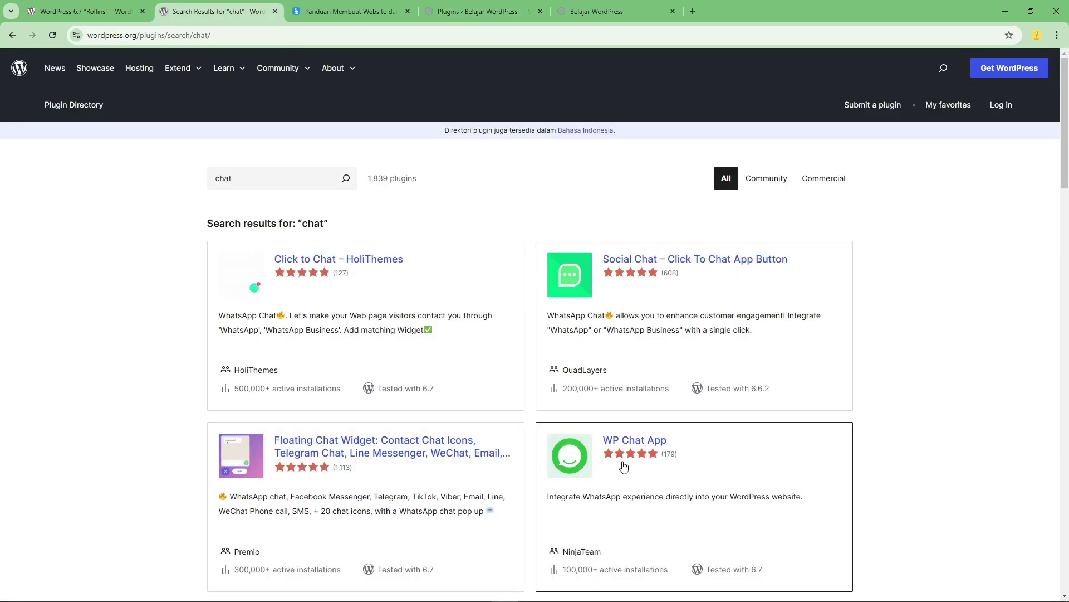
{"action": "left_click", "coordinate": [609, 11]}
{"action": "left_click", "coordinate": [482, 10]}
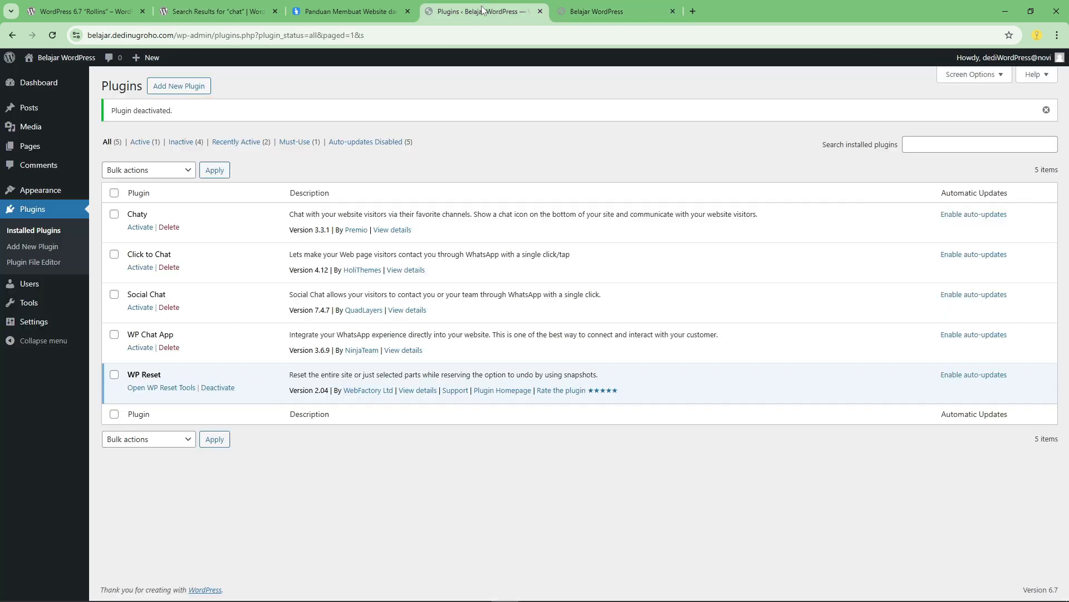
{"action": "left_click", "coordinate": [140, 227]}
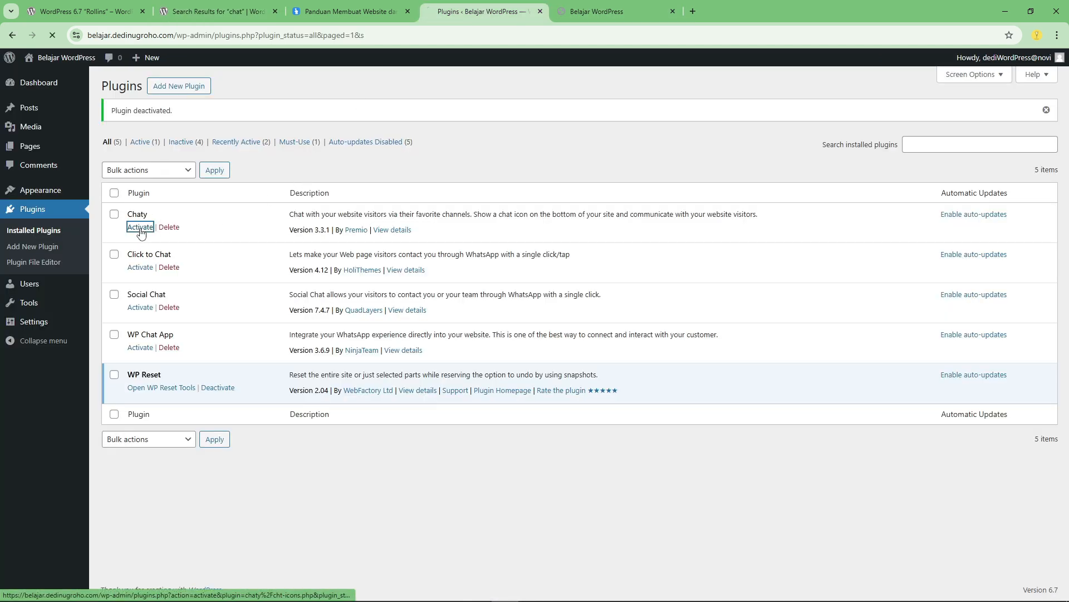
- Open Chaty's plugin details separately and look through its Description, Installation, FAQ, Screenshots and Reviews sections
{"action": "right_click", "coordinate": [392, 237]}
{"action": "left_click", "coordinate": [399, 238]}
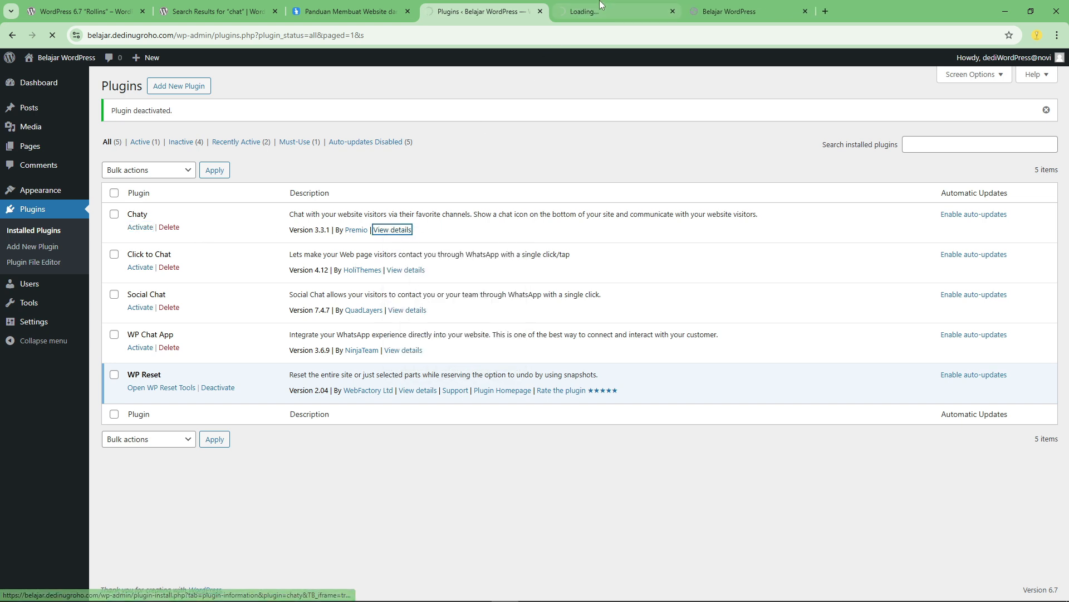
{"action": "left_click", "coordinate": [624, 15]}
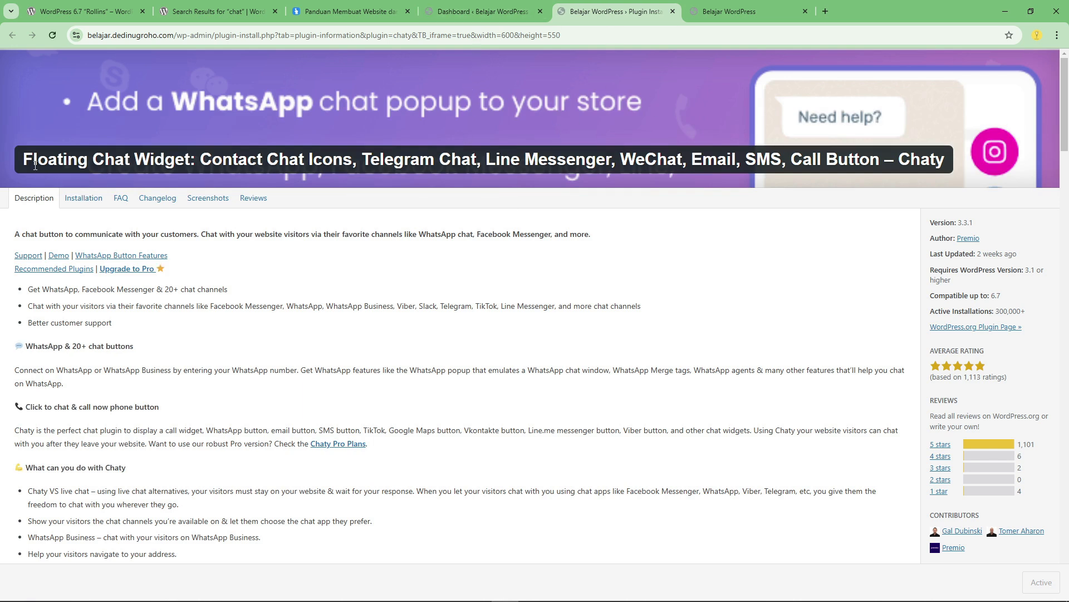
{"action": "scroll", "coordinate": [442, 234], "scroll_direction": "down", "scroll_amount": 6}
{"action": "scroll", "coordinate": [454, 239], "scroll_direction": "up", "scroll_amount": 6}
{"action": "left_click", "coordinate": [84, 198]}
{"action": "left_click", "coordinate": [232, 199]}
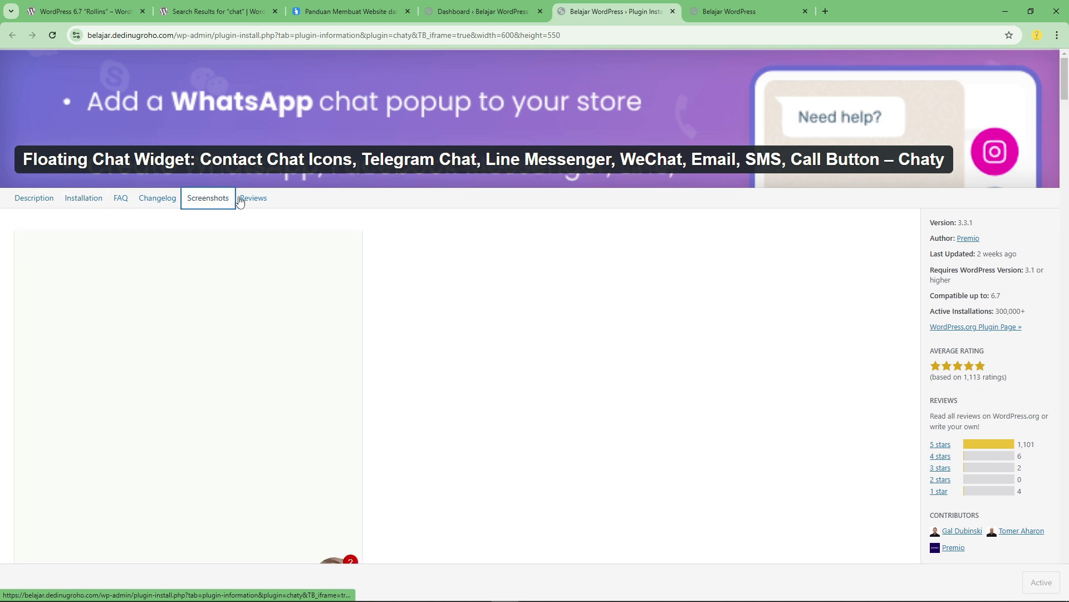
{"action": "left_click", "coordinate": [245, 200]}
{"action": "left_click", "coordinate": [185, 198]}
{"action": "left_click", "coordinate": [121, 199]}
{"action": "left_click", "coordinate": [84, 199]}
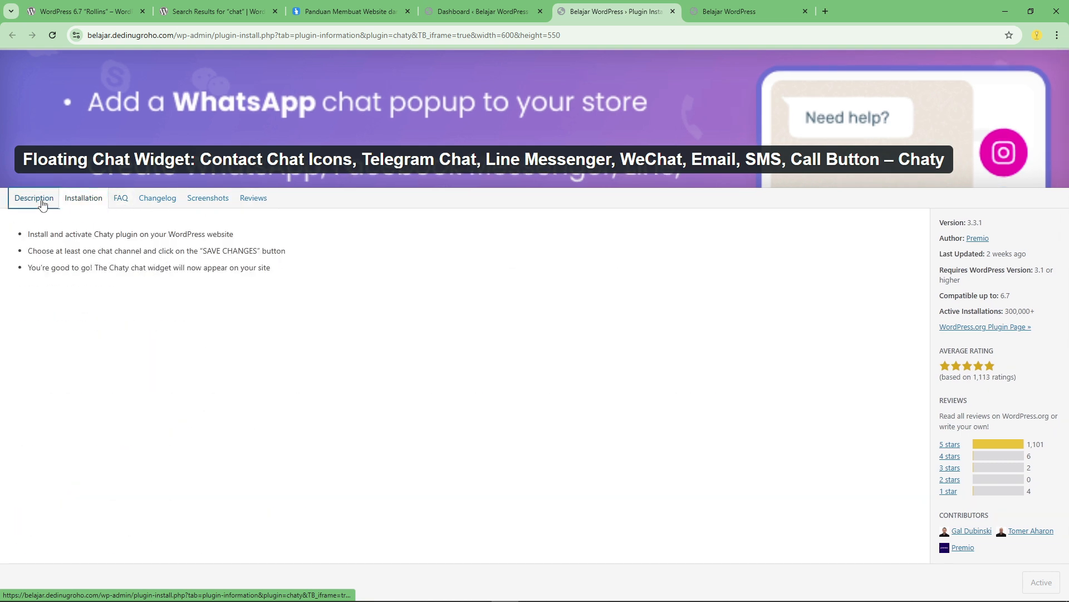
{"action": "left_click", "coordinate": [34, 199]}
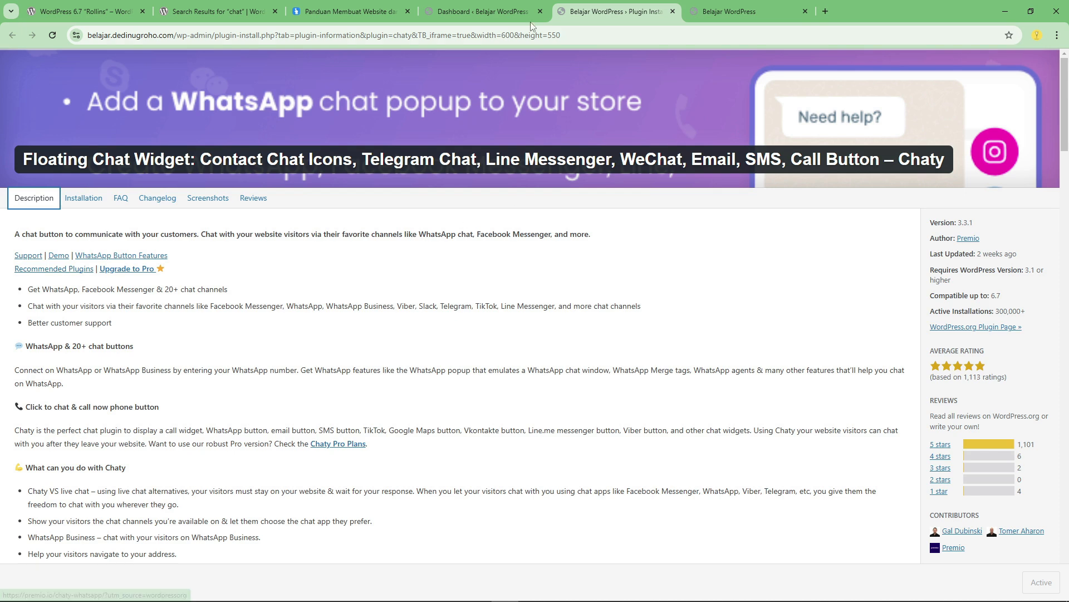
- Return to the Chaty dashboard, skip the product updates sign-up and dismiss the welcome video
{"action": "left_click", "coordinate": [485, 10]}
{"action": "left_click_drag", "start_coordinate": [486, 3], "coordinate": [756, 31]}
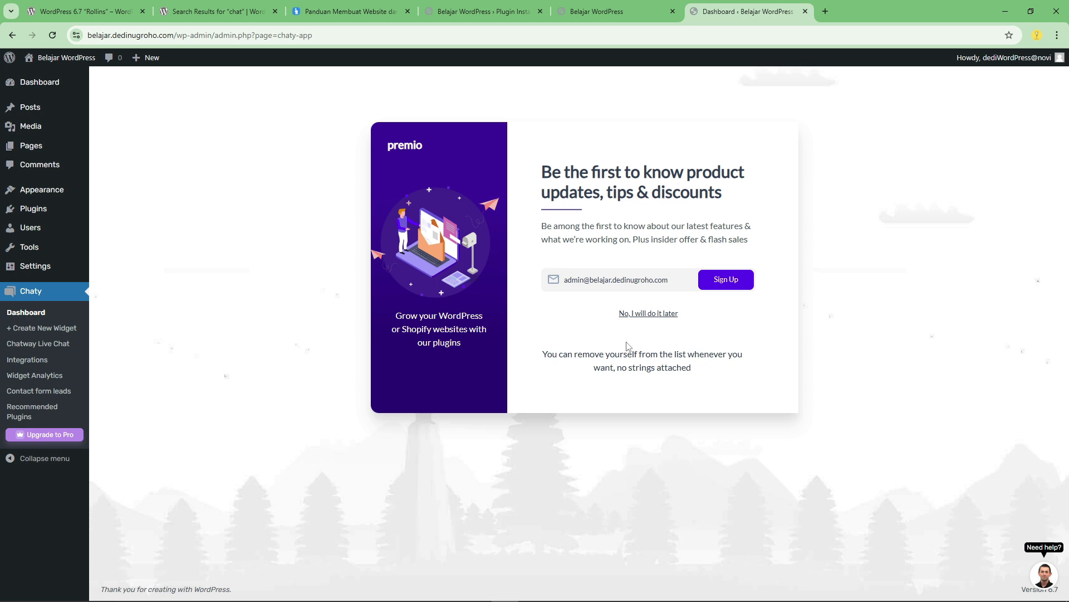
{"action": "left_click", "coordinate": [492, 6]}
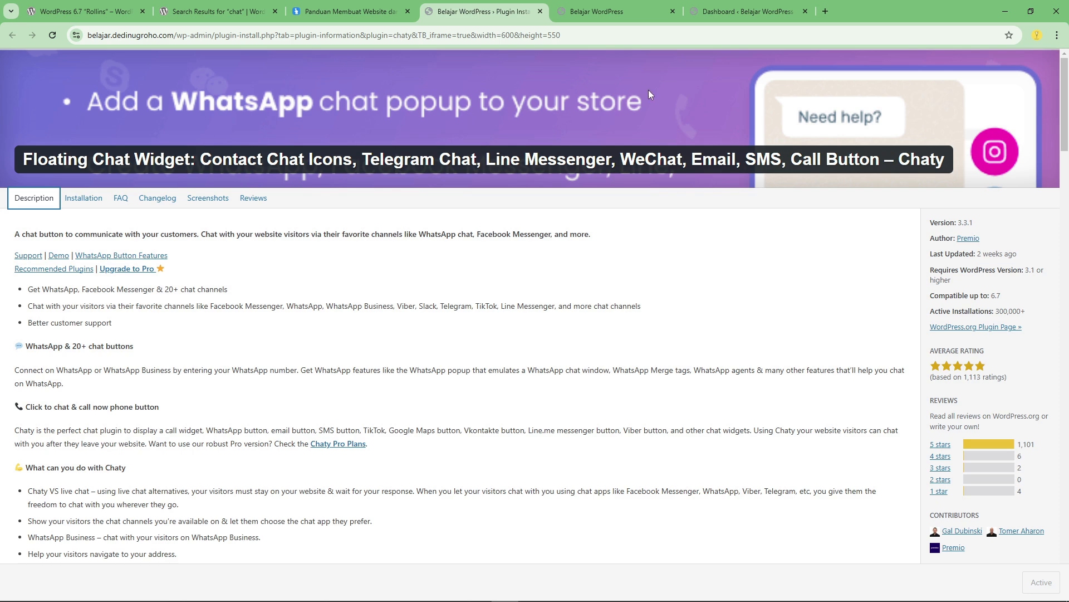
{"action": "left_click", "coordinate": [741, 5]}
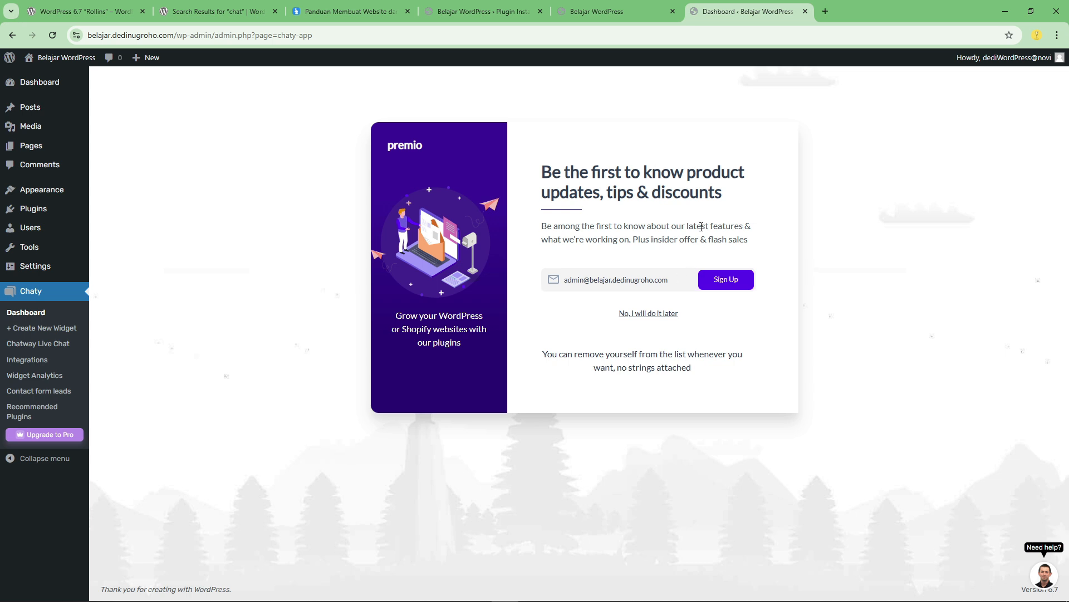
{"action": "left_click", "coordinate": [667, 315]}
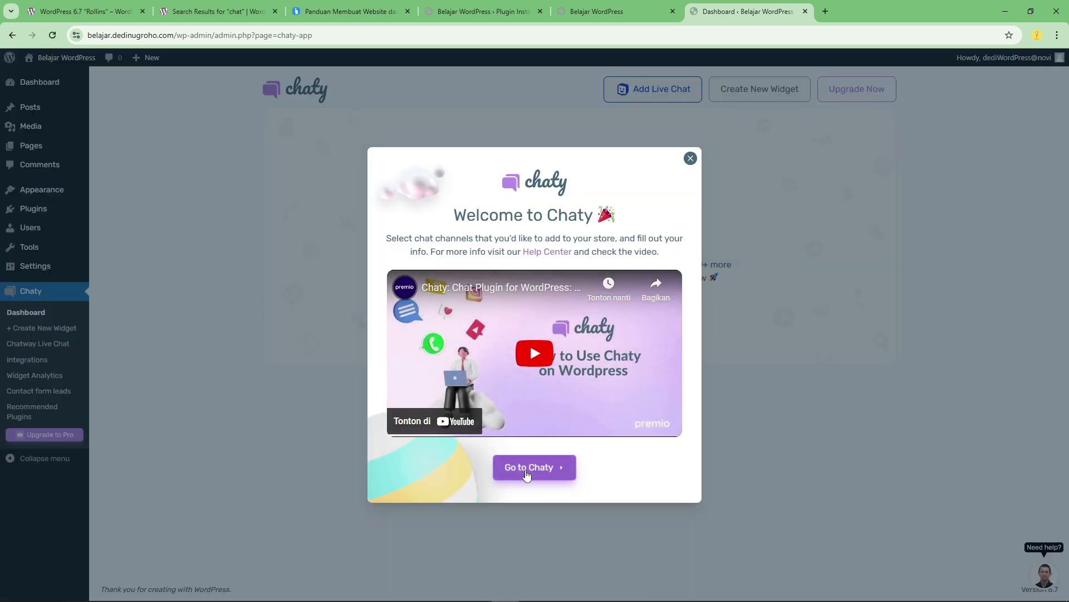
{"action": "left_click", "coordinate": [691, 158]}
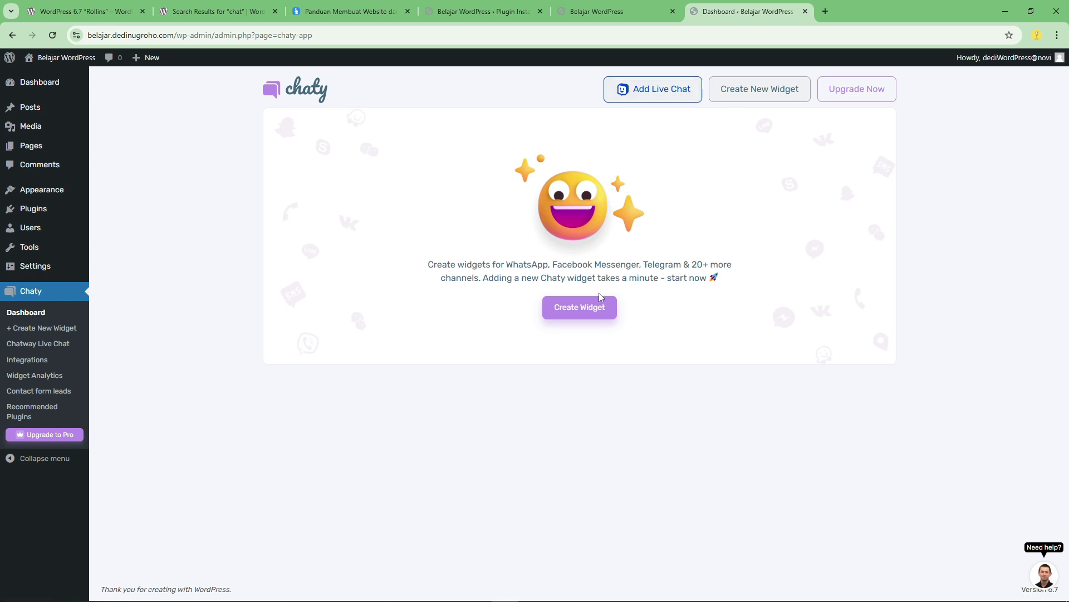
- Create a new Chaty widget, add the Facebook Messenger channel and review the widget's channel fields
{"action": "left_click", "coordinate": [580, 310]}
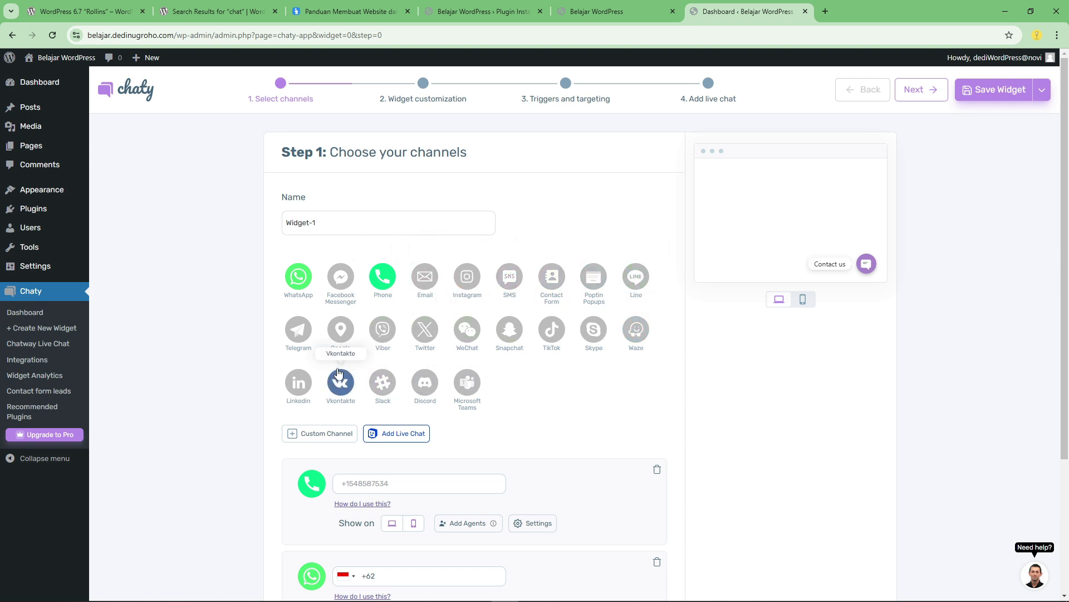
{"action": "left_click", "coordinate": [340, 279]}
{"action": "scroll", "coordinate": [395, 291], "scroll_direction": "down", "scroll_amount": 5}
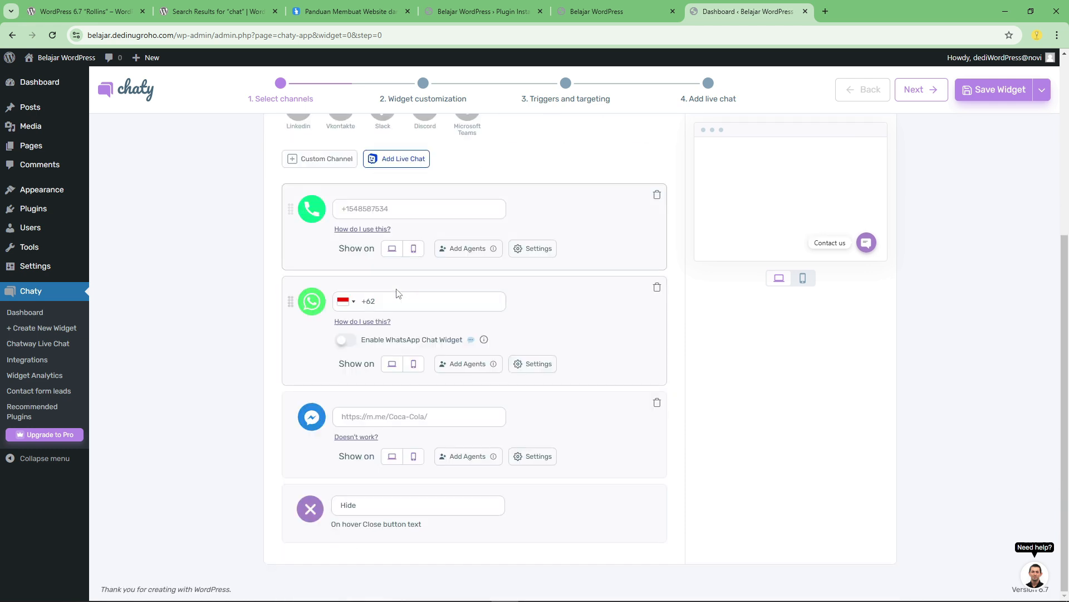
{"action": "scroll", "coordinate": [401, 324], "scroll_direction": "up", "scroll_amount": 4}
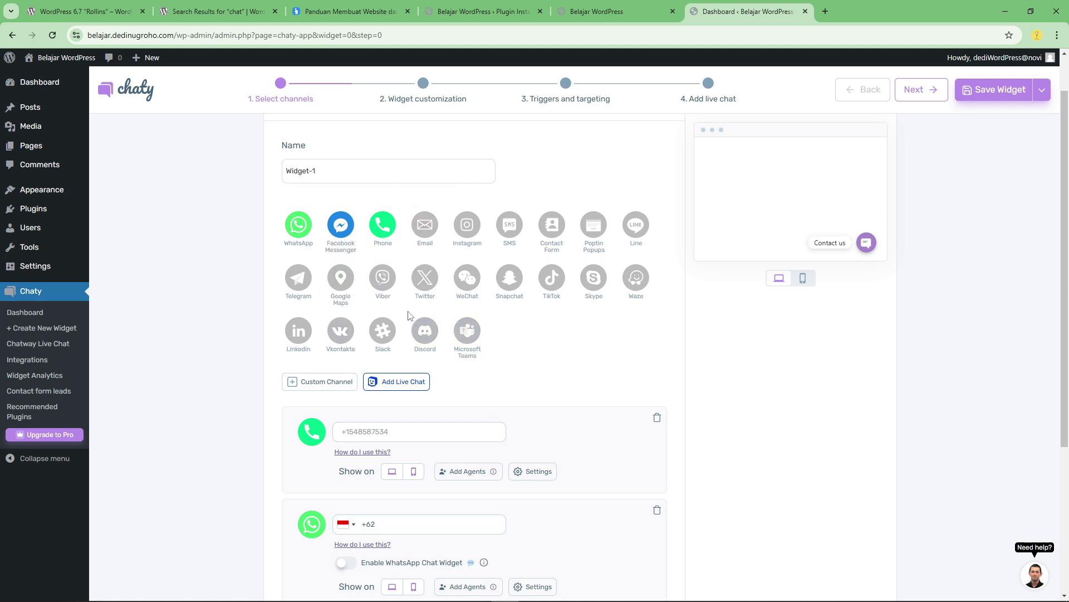
{"action": "scroll", "coordinate": [373, 242], "scroll_direction": "down", "scroll_amount": 4}
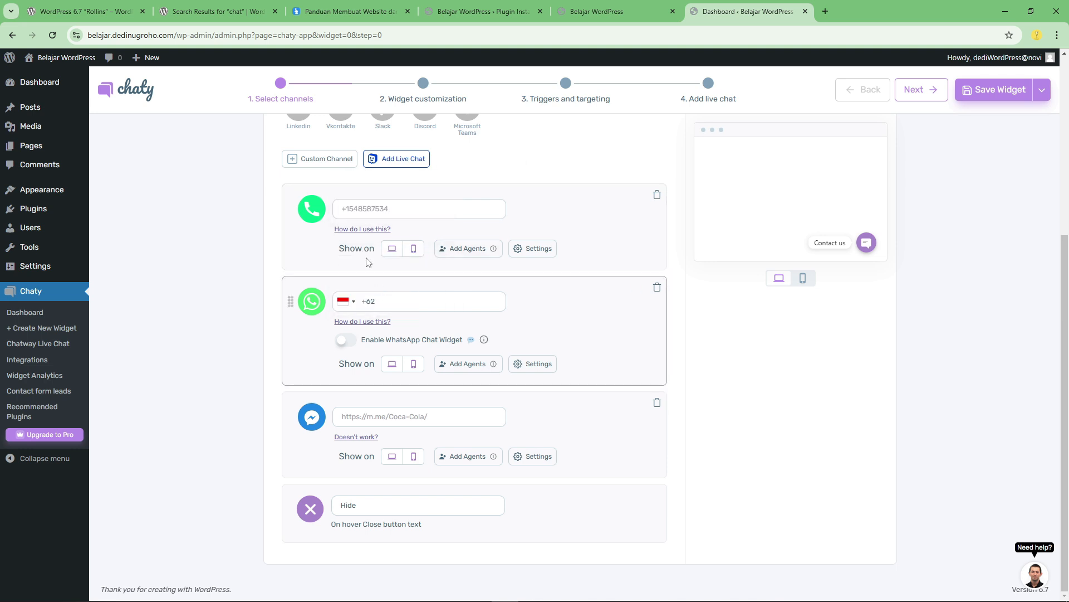
- Remove the Phone and Facebook Messenger channels from the widget, keeping only WhatsApp
{"action": "left_click", "coordinate": [657, 196]}
{"action": "scroll", "coordinate": [447, 333], "scroll_direction": "up", "scroll_amount": 3}
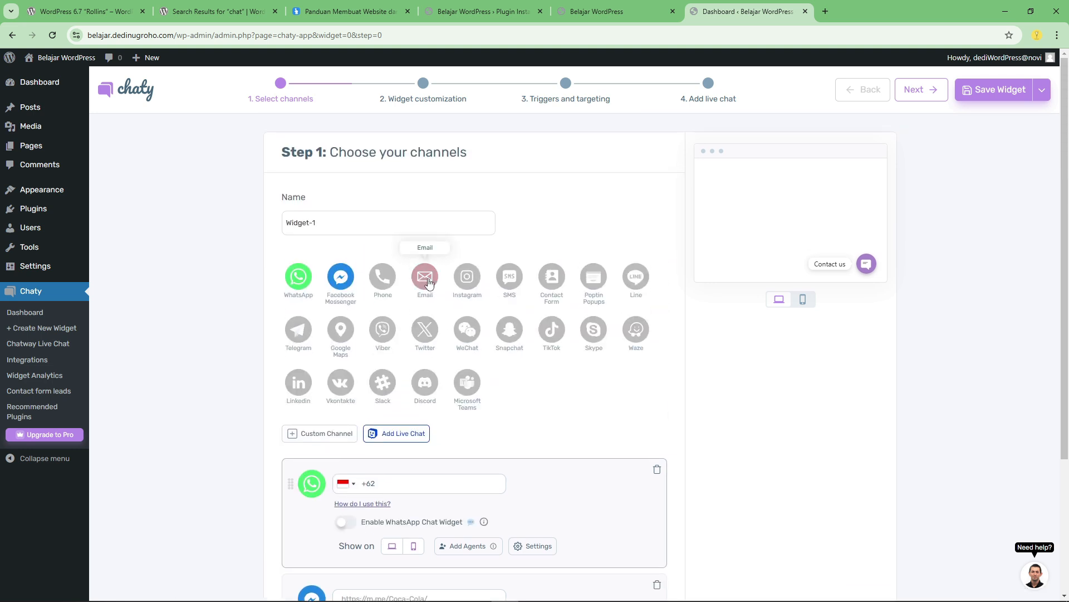
{"action": "scroll", "coordinate": [353, 317], "scroll_direction": "down", "scroll_amount": 3}
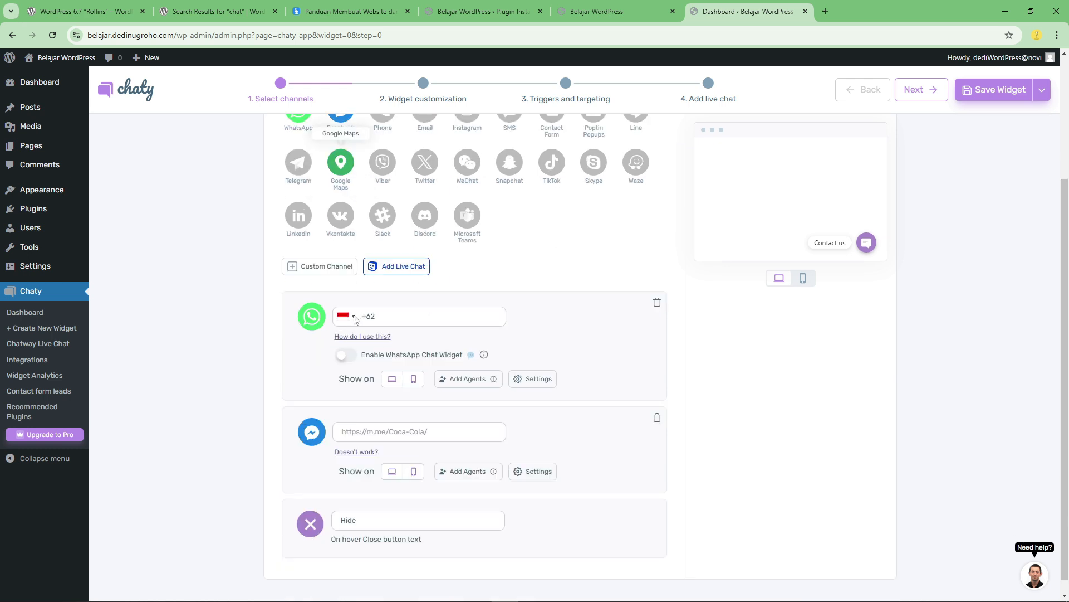
{"action": "scroll", "coordinate": [354, 312], "scroll_direction": "up", "scroll_amount": 3}
{"action": "left_click", "coordinate": [351, 282]}
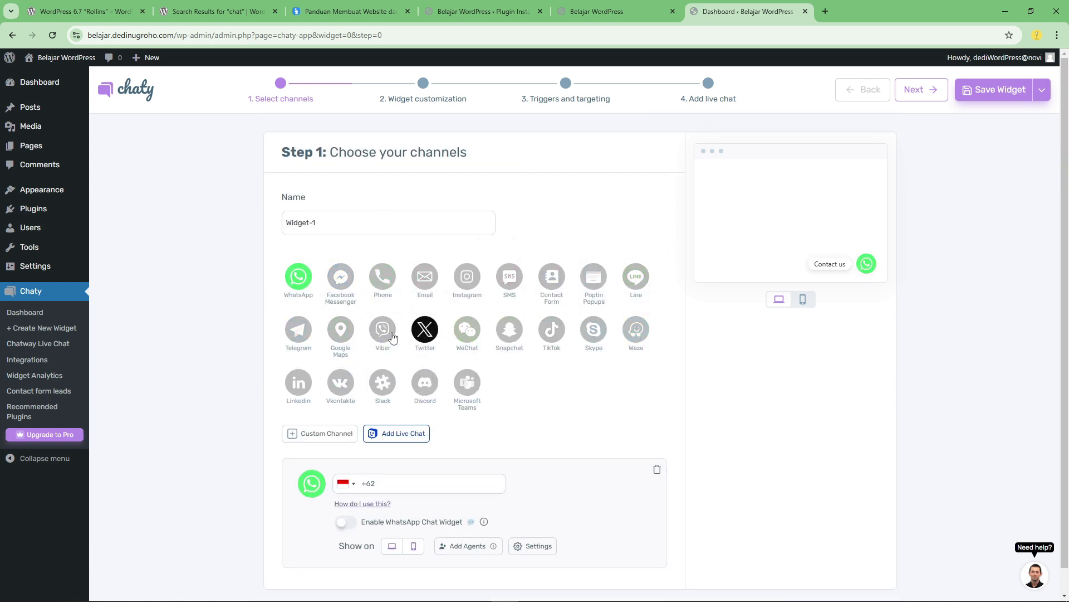
- Add the Telegram and LinkedIn channels to the widget
{"action": "left_click", "coordinate": [298, 333]}
{"action": "scroll", "coordinate": [295, 220], "scroll_direction": "down", "scroll_amount": 3}
{"action": "left_click", "coordinate": [293, 217]}
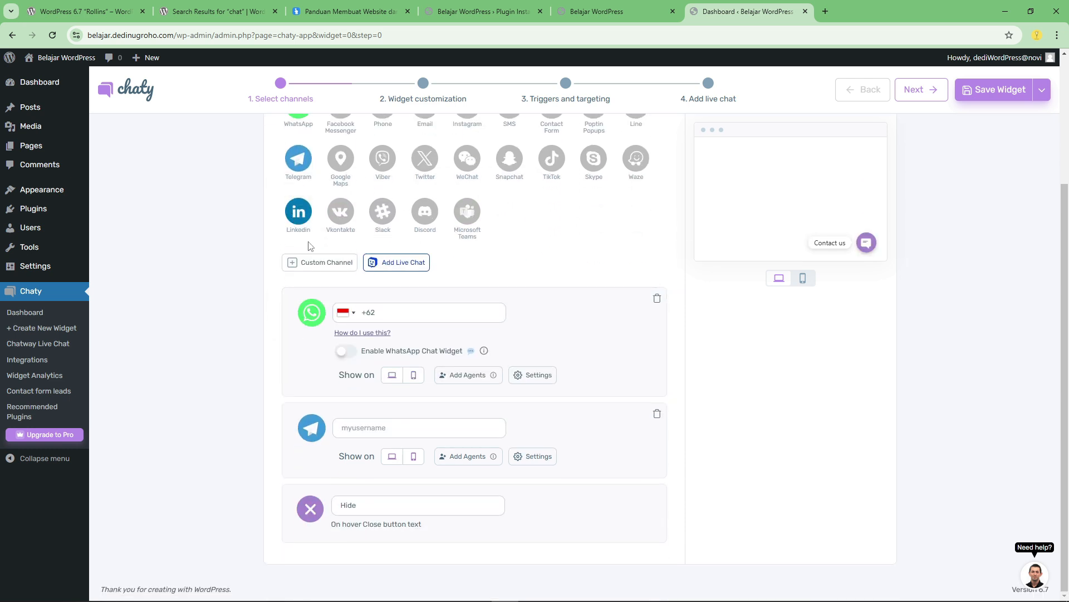
{"action": "scroll", "coordinate": [418, 382], "scroll_direction": "up", "scroll_amount": 4}
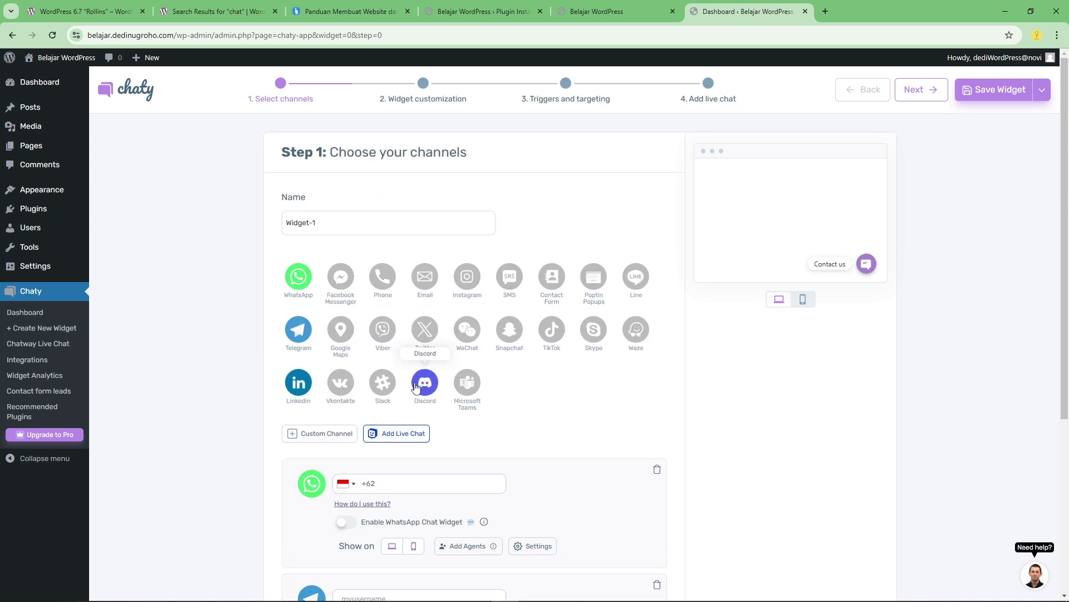
{"action": "scroll", "coordinate": [592, 335], "scroll_direction": "down", "scroll_amount": 5}
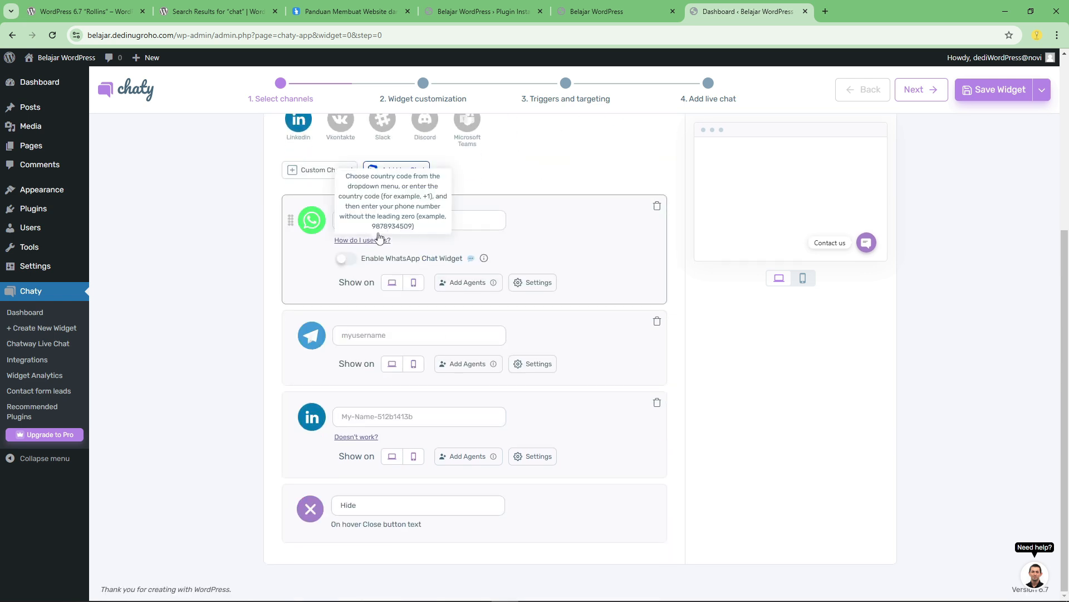
- Copy the WhatsApp number from the dedinugroho.com footer and enter it in the WhatsApp channel with country code 62
{"action": "left_click", "coordinate": [471, 223]}
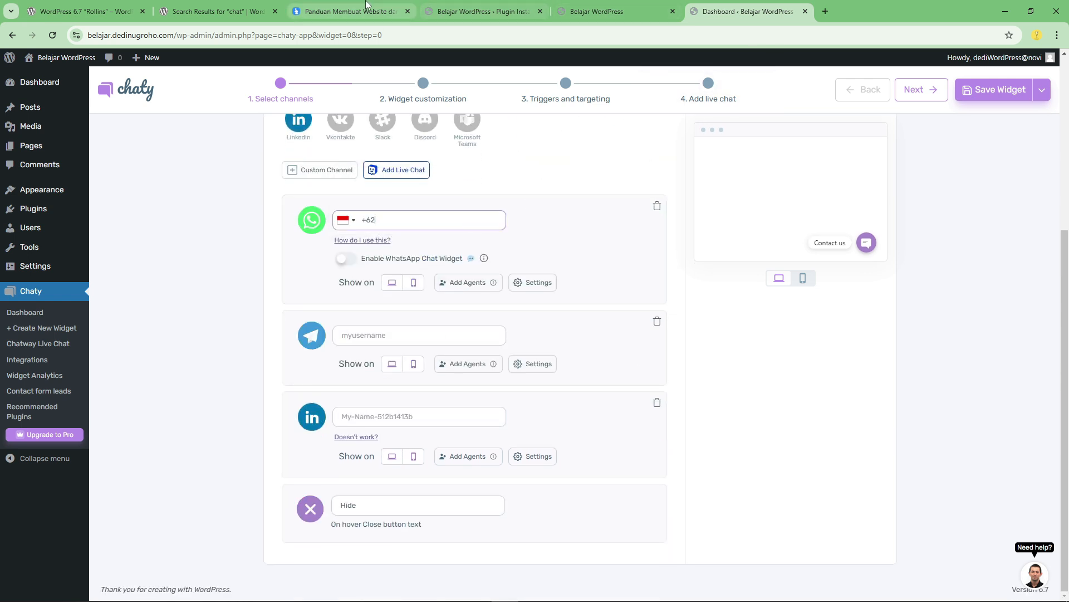
{"action": "left_click", "coordinate": [348, 12]}
{"action": "right_click", "coordinate": [793, 432]}
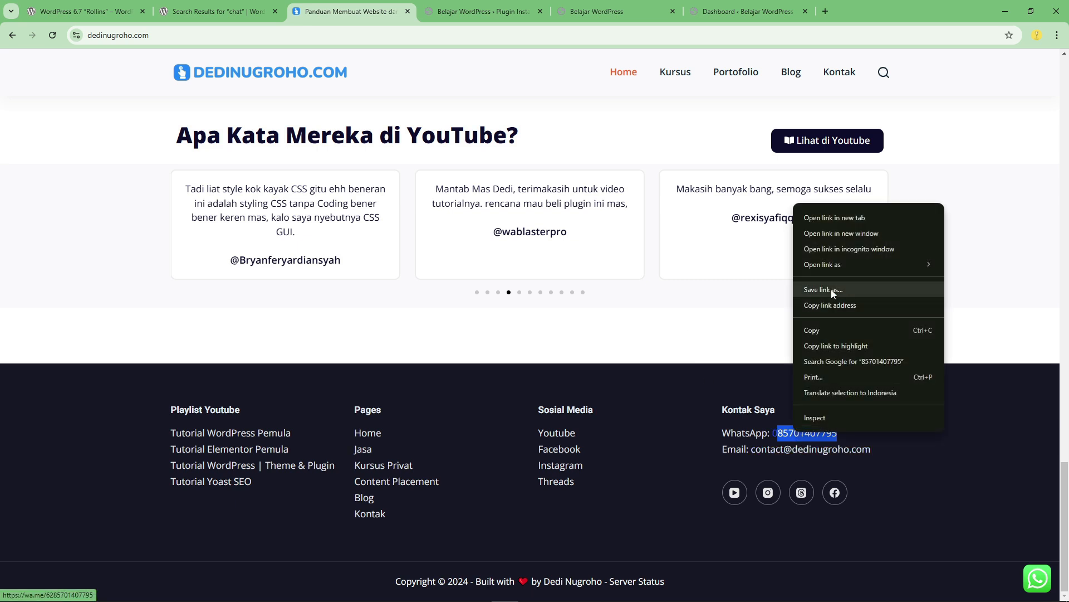
{"action": "left_click", "coordinate": [827, 330]}
{"action": "left_click", "coordinate": [747, 12]}
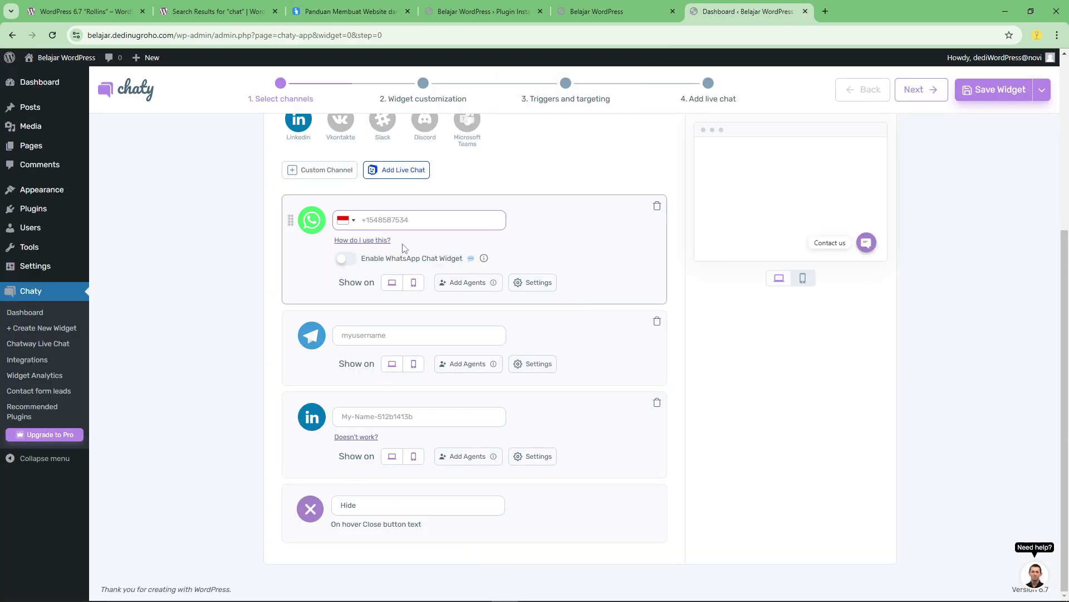
{"action": "key", "text": "ctrl+v"}
{"action": "type", "text": "62"}
{"action": "type", "text": "2"}
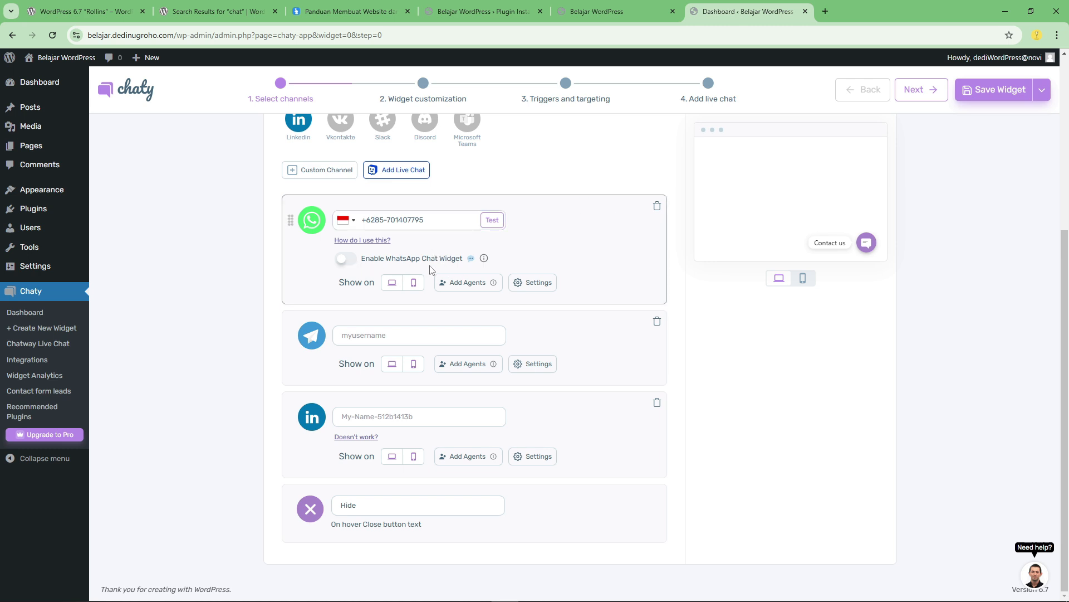
- Toggle the WhatsApp Chat Widget option to compare its preview with the plain icons, leaving the option enabled
{"action": "left_click", "coordinate": [350, 260]}
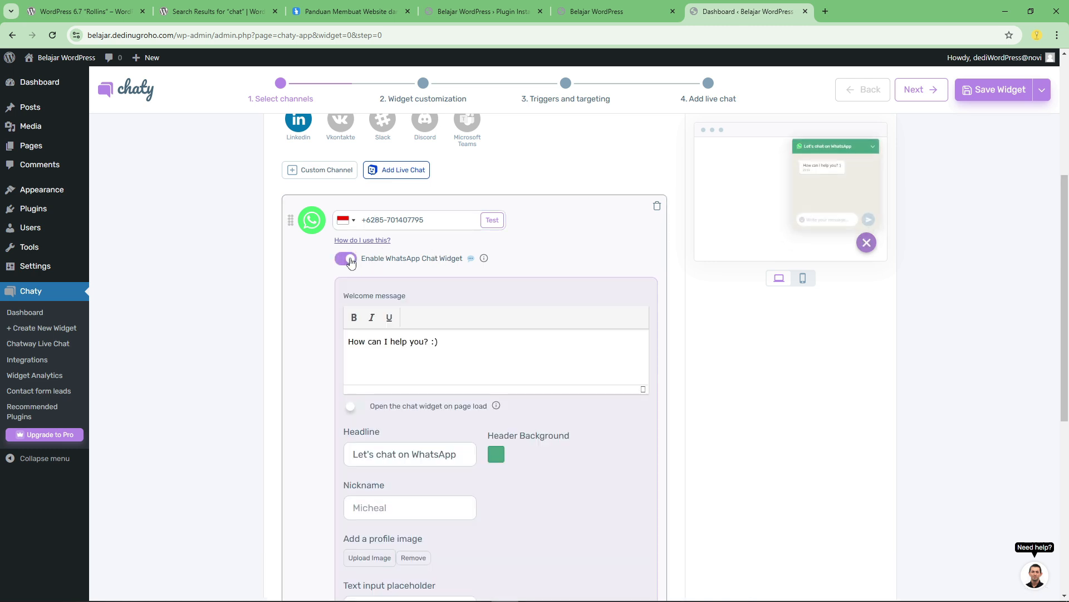
{"action": "left_click", "coordinate": [350, 260]}
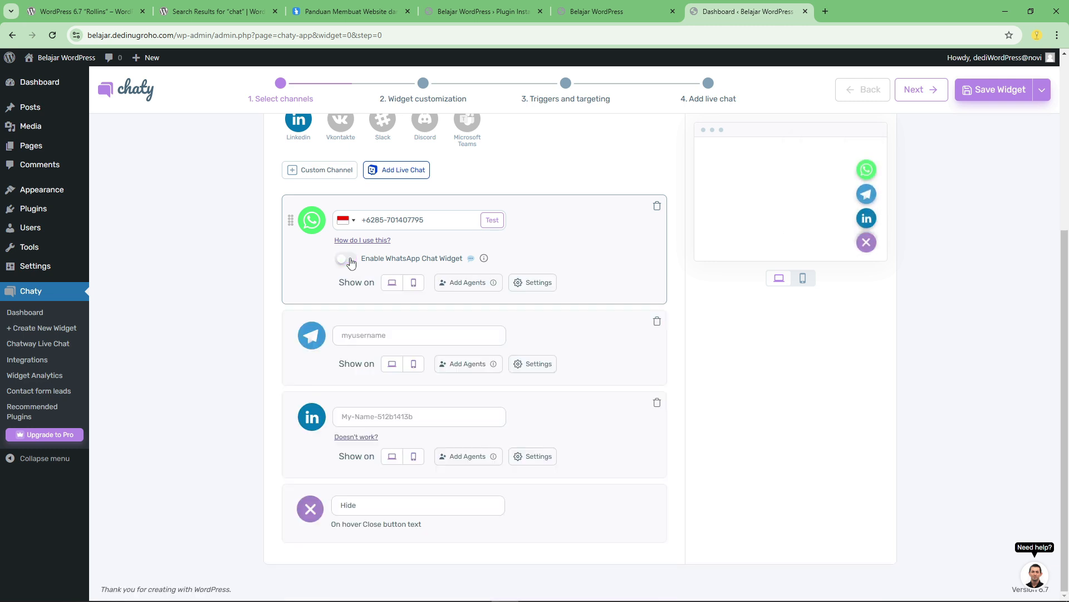
{"action": "left_click", "coordinate": [350, 260]}
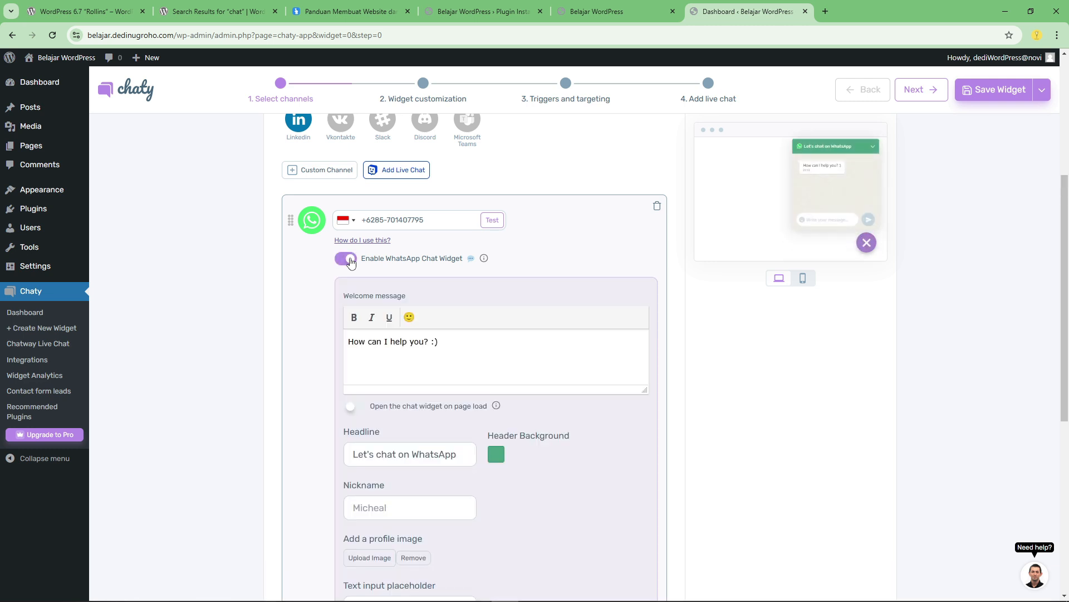
{"action": "left_click", "coordinate": [350, 260]}
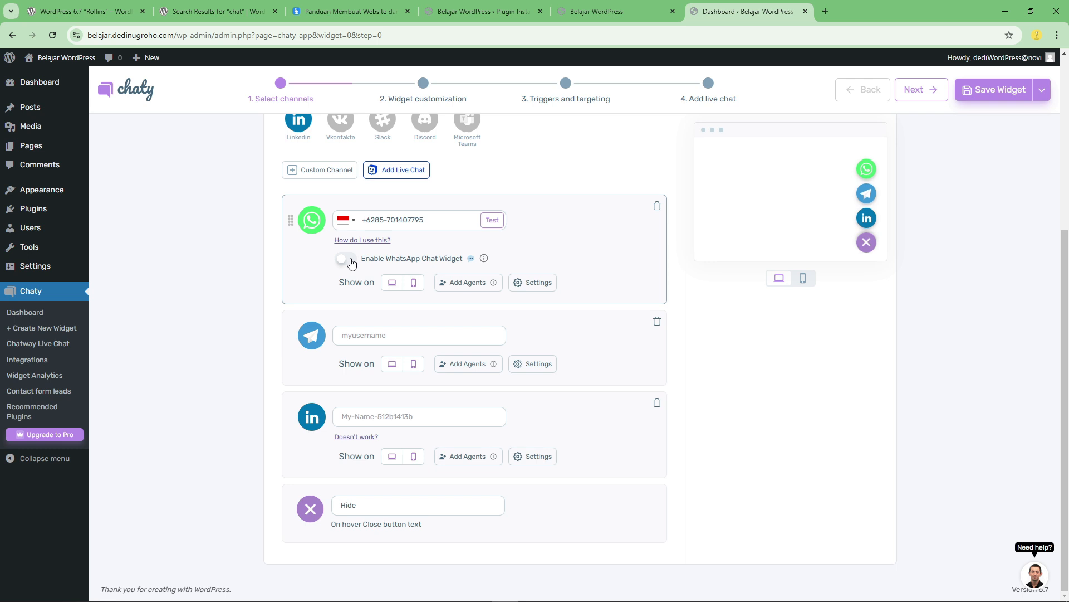
{"action": "left_click", "coordinate": [351, 260]}
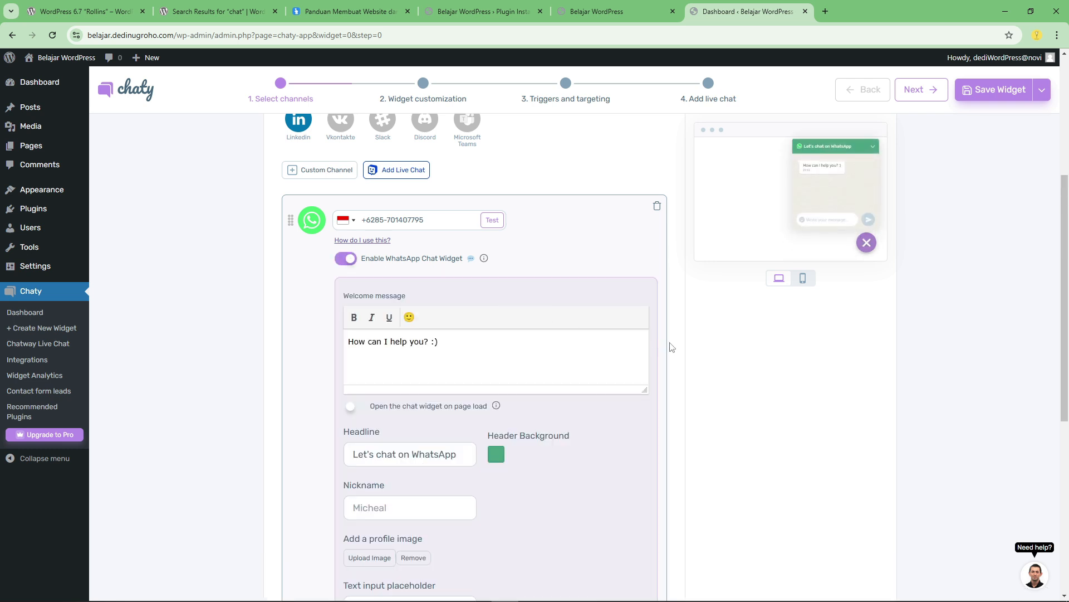
- Replace the WhatsApp welcome message with "Ada yang bisa kami bantu?"
{"action": "scroll", "coordinate": [466, 296], "scroll_direction": "down", "scroll_amount": 2}
{"action": "key", "text": "ctrl+a"}
{"action": "type", "text": "H"}
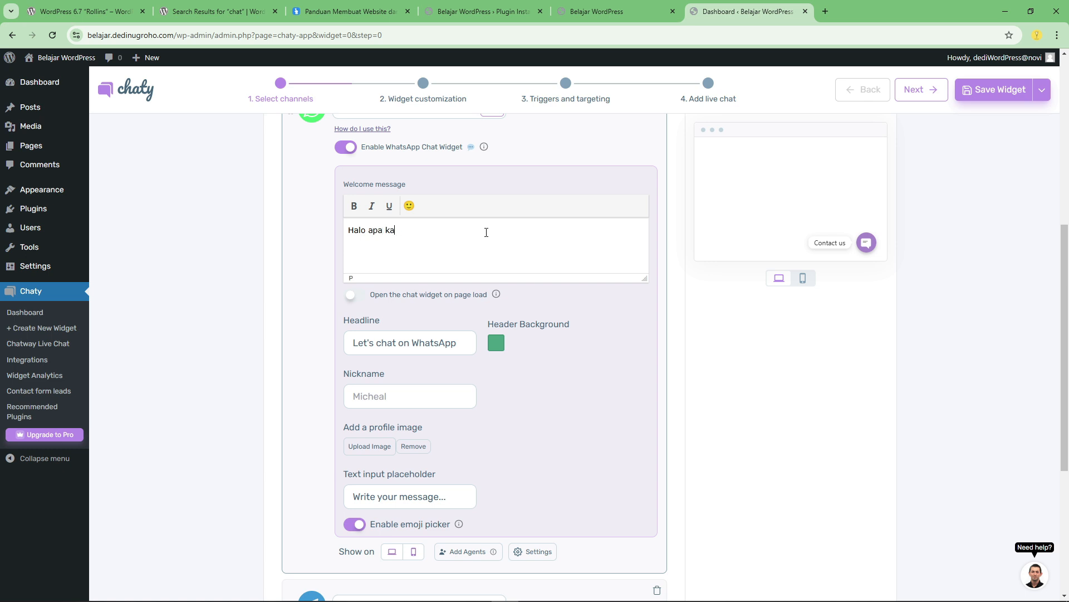
{"action": "key", "text": "ctrl+z"}
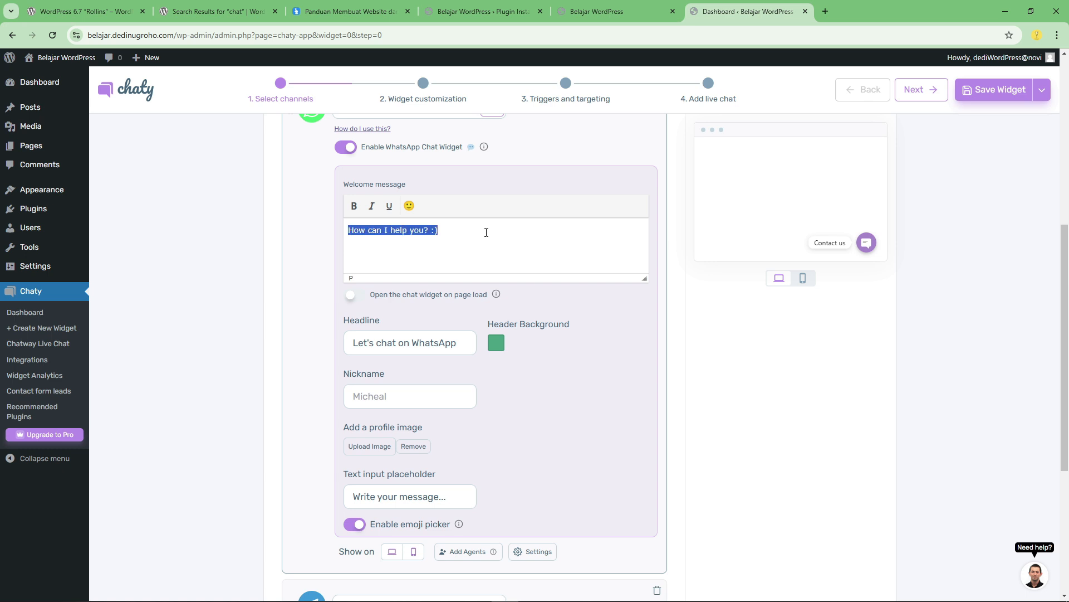
{"action": "type", "text": "Ada yang bisa kami bantu?"}
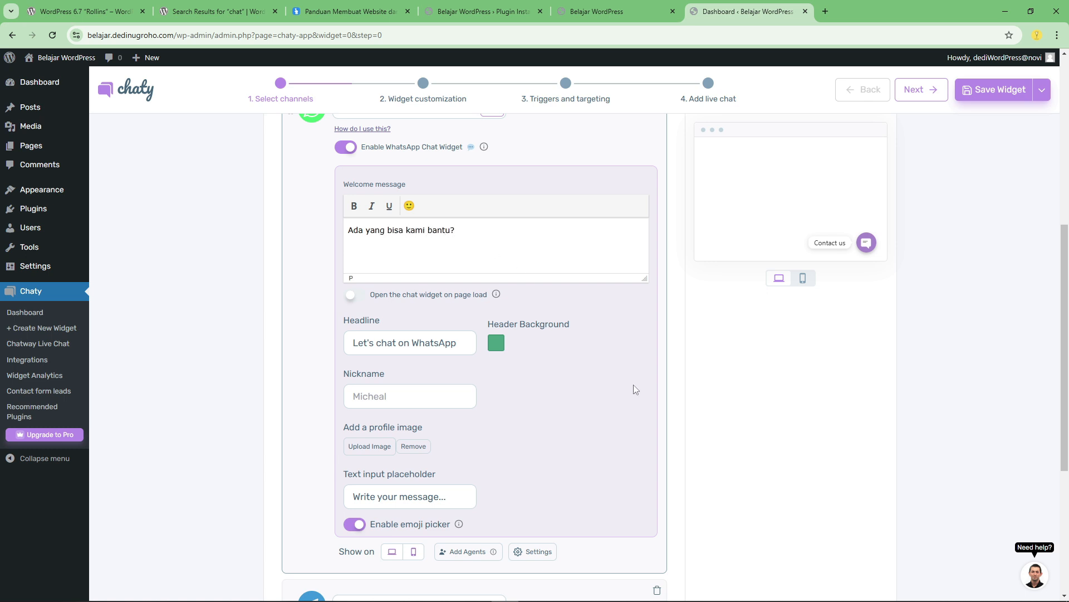
{"action": "scroll", "coordinate": [633, 390], "scroll_direction": "up", "scroll_amount": 1}
{"action": "left_click", "coordinate": [473, 11]}
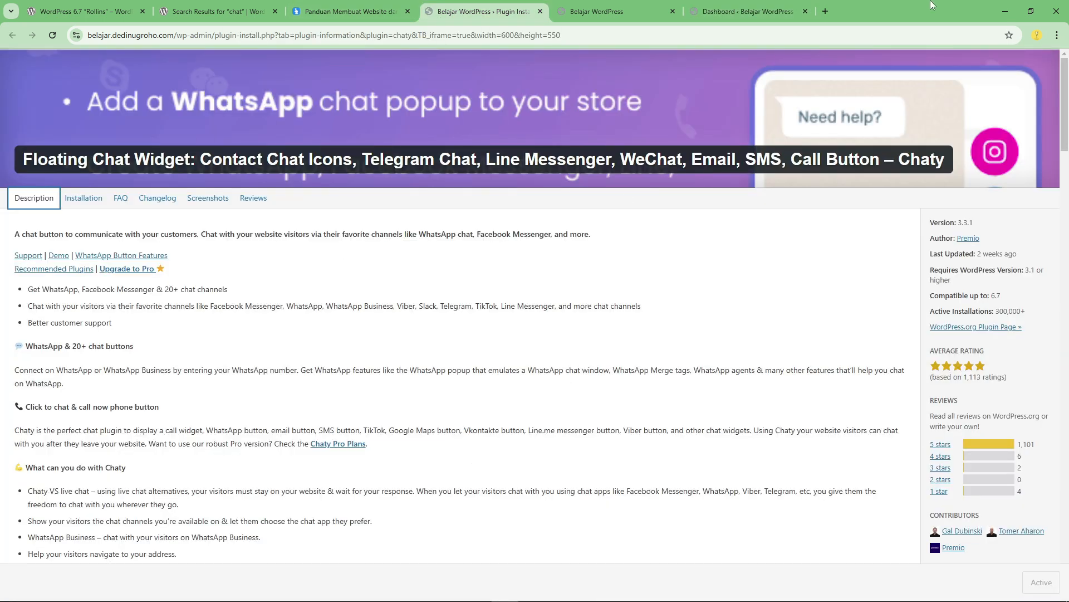
{"action": "left_click", "coordinate": [762, 11]}
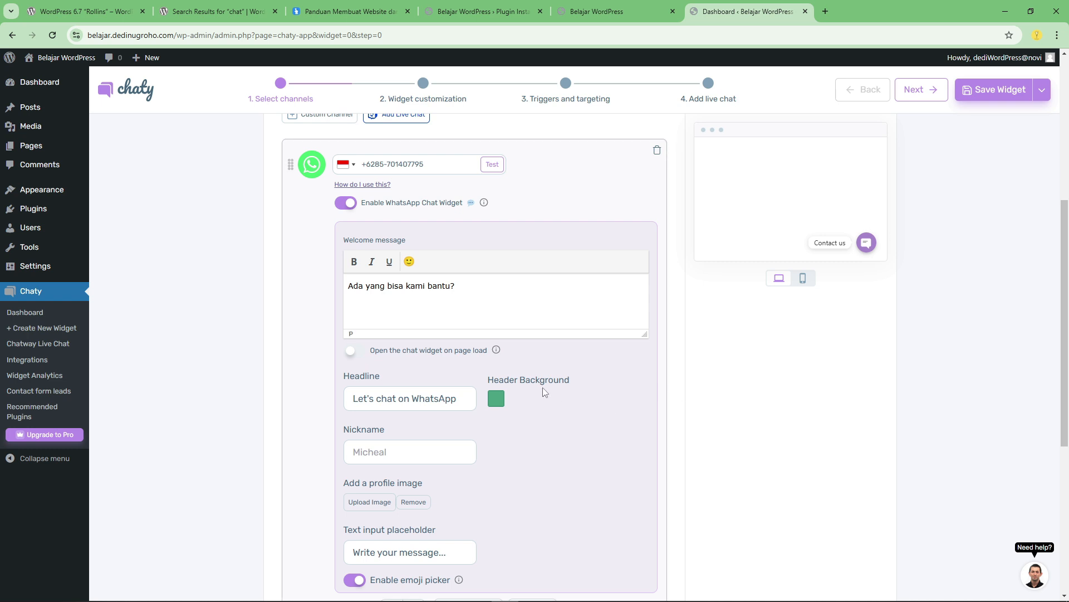
- Remove the Telegram channel and fill in the LinkedIn channel's username
{"action": "scroll", "coordinate": [540, 386], "scroll_direction": "down", "scroll_amount": 2}
{"action": "scroll", "coordinate": [540, 385], "scroll_direction": "down", "scroll_amount": 3}
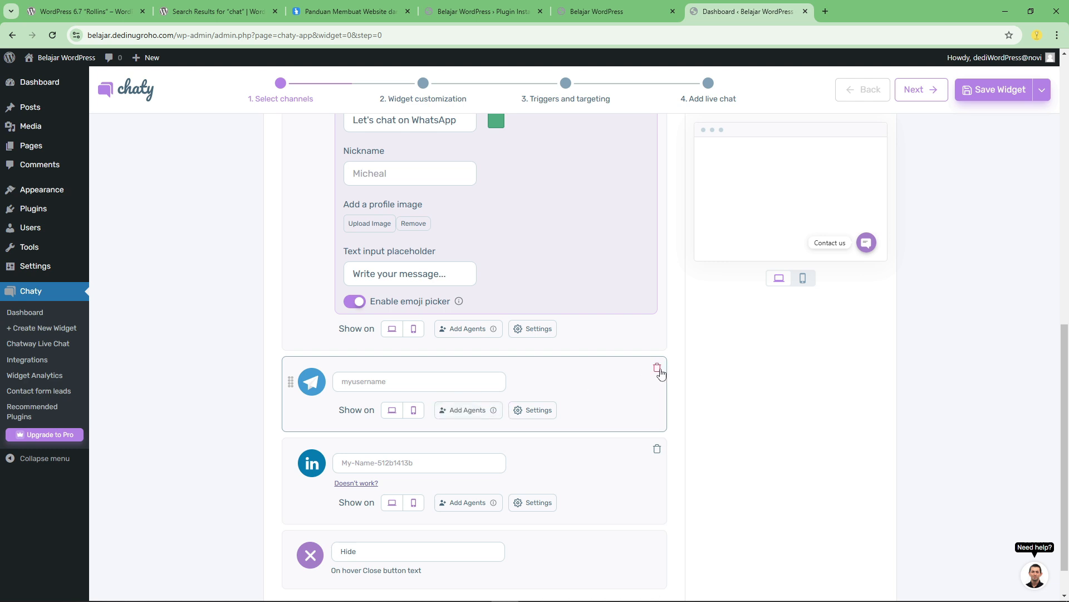
{"action": "left_click", "coordinate": [658, 369]}
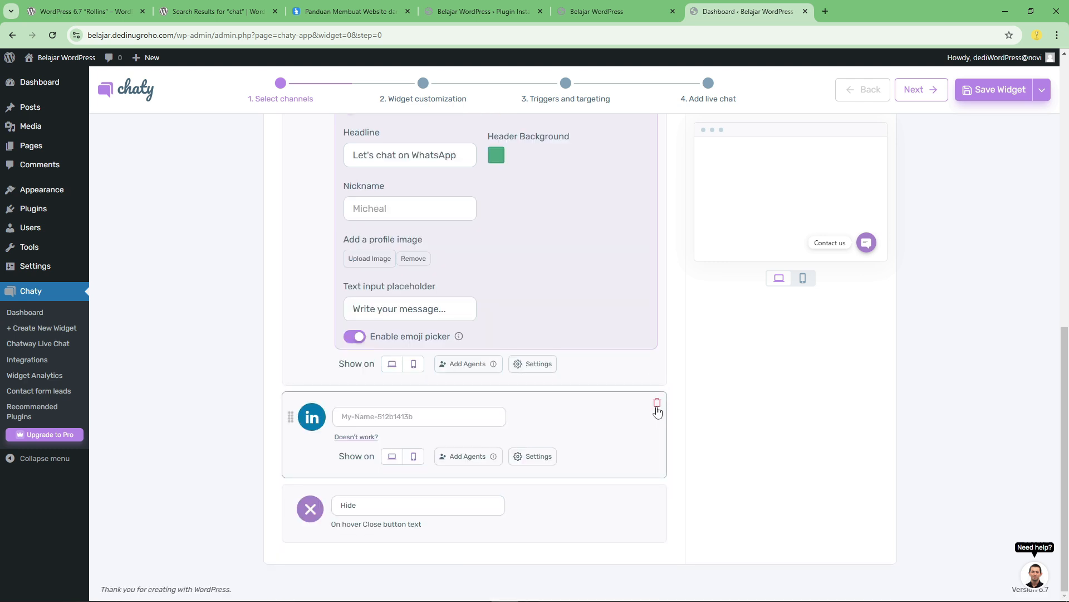
{"action": "left_click", "coordinate": [420, 416]}
{"action": "type", "text": "dedinugroho"}
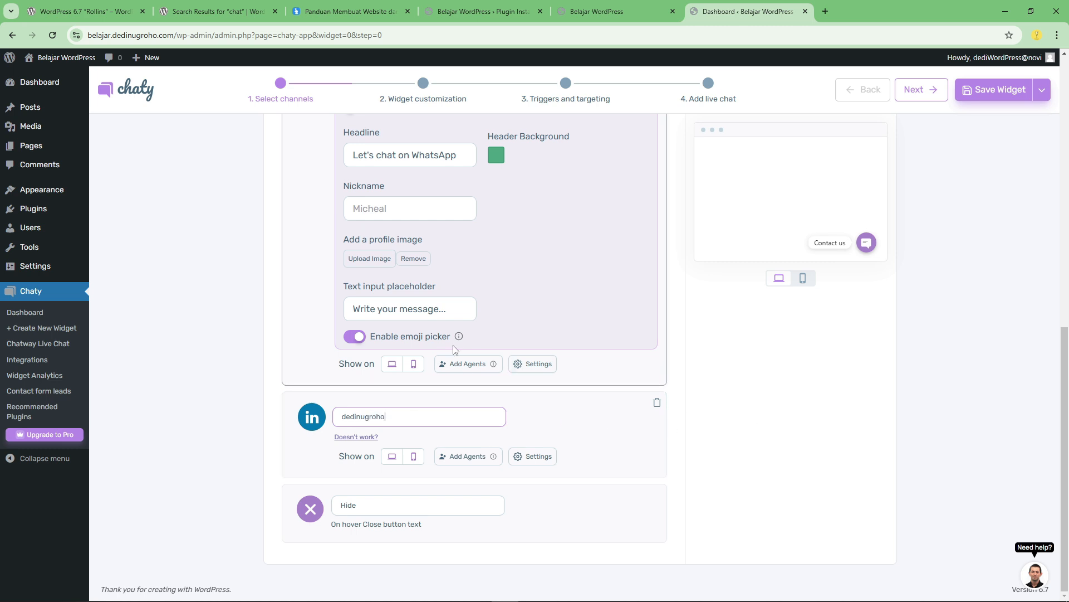
- Save the widget and dismiss the offer to upgrade to Pro
{"action": "scroll", "coordinate": [438, 349], "scroll_direction": "up", "scroll_amount": 8}
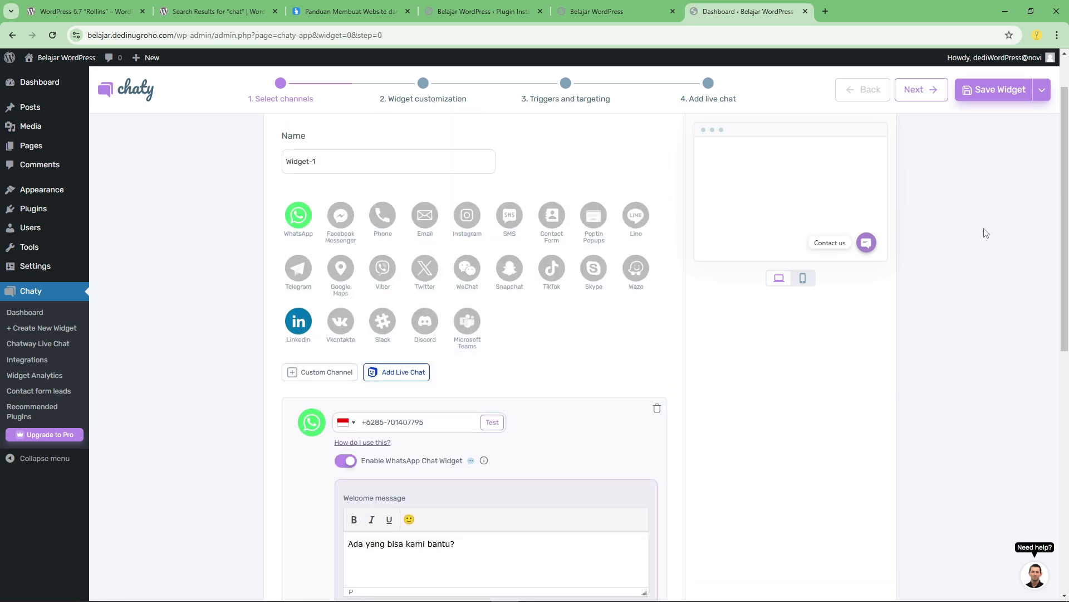
{"action": "left_click", "coordinate": [993, 90]}
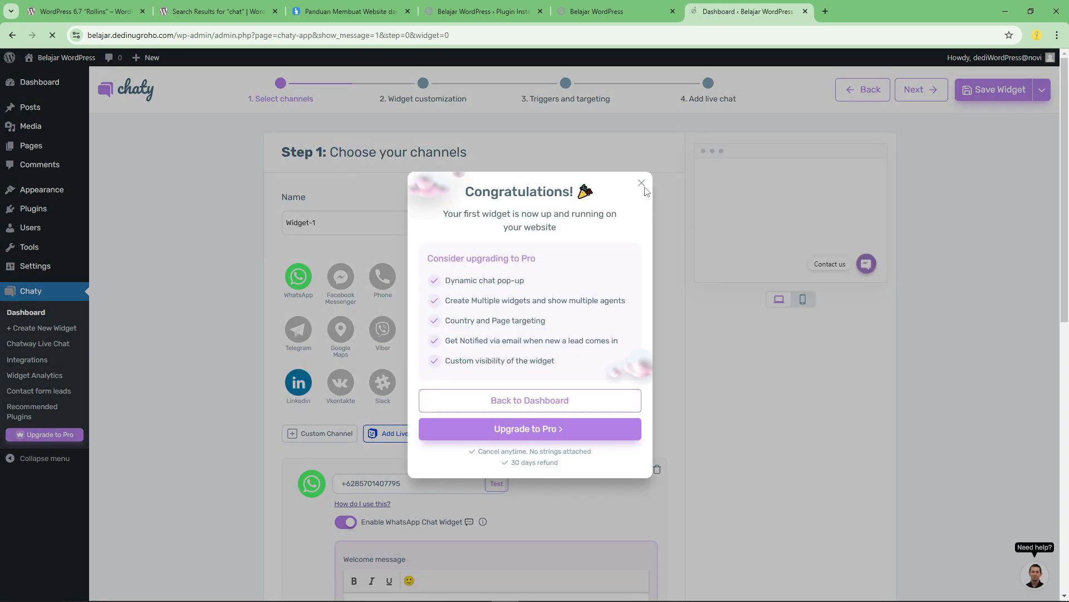
{"action": "left_click", "coordinate": [641, 183]}
{"action": "left_click", "coordinate": [340, 219]}
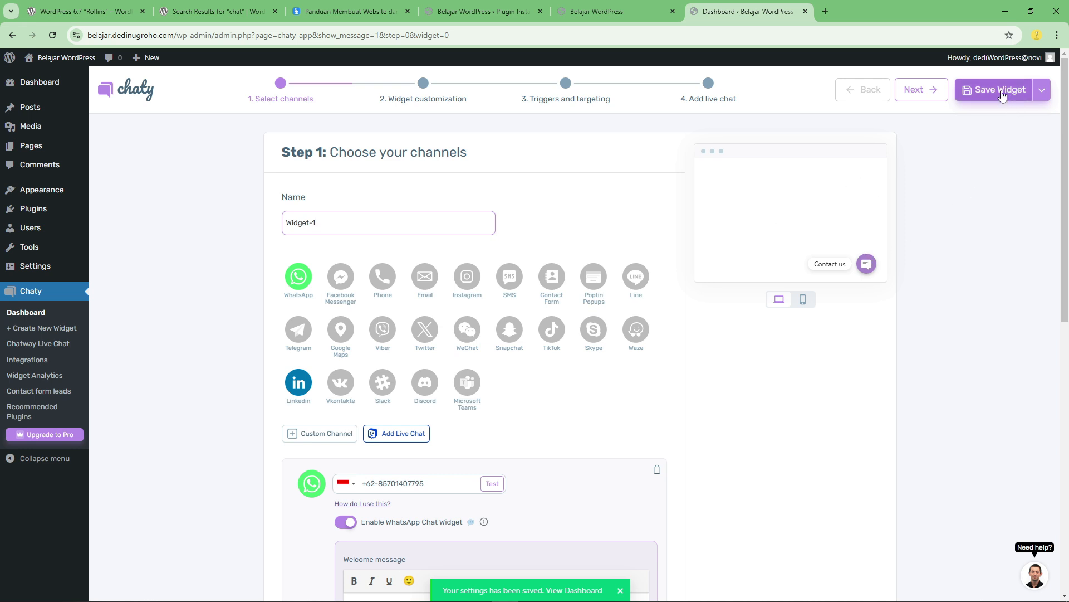
- Advance to the widget customization step and open the Pro upgrade offer for the Chat view, returning to the widget settings
{"action": "left_click", "coordinate": [905, 91]}
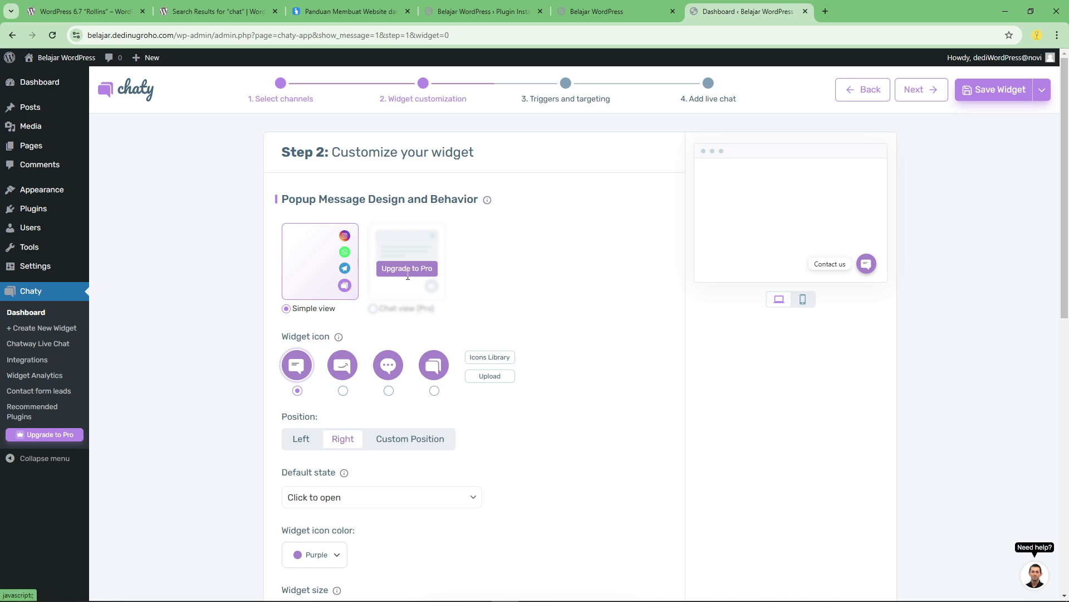
{"action": "left_click", "coordinate": [407, 270]}
{"action": "left_click", "coordinate": [751, 188]}
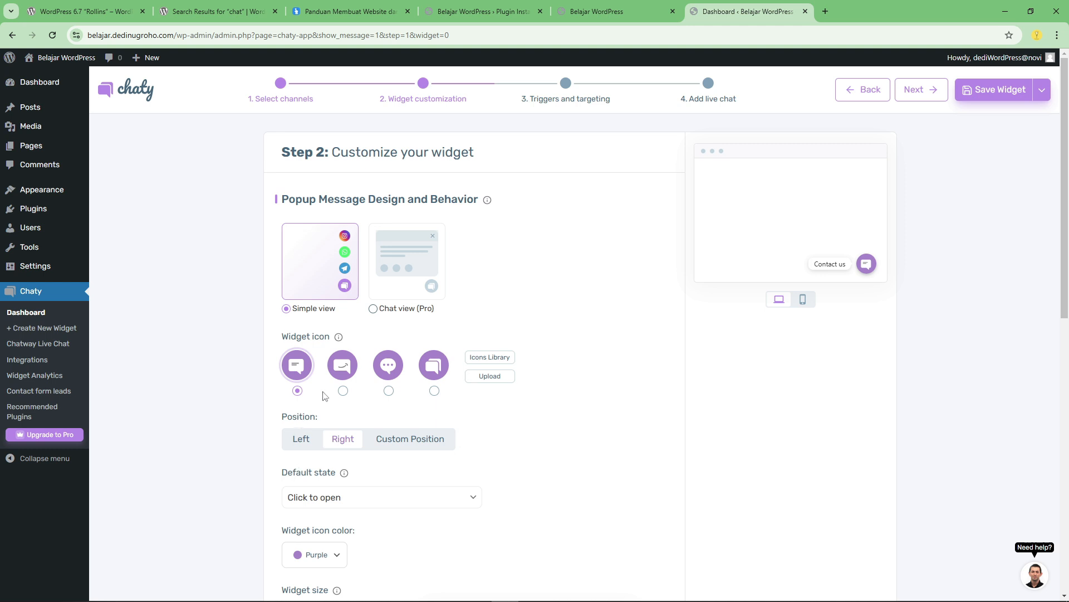
- Choose the round speech bubble with three dots as the widget icon, review the remaining customization options and save the widget
{"action": "scroll", "coordinate": [329, 384], "scroll_direction": "down", "scroll_amount": 2}
{"action": "left_click", "coordinate": [344, 253]}
{"action": "left_click", "coordinate": [389, 279]}
{"action": "scroll", "coordinate": [543, 356], "scroll_direction": "down", "scroll_amount": 5}
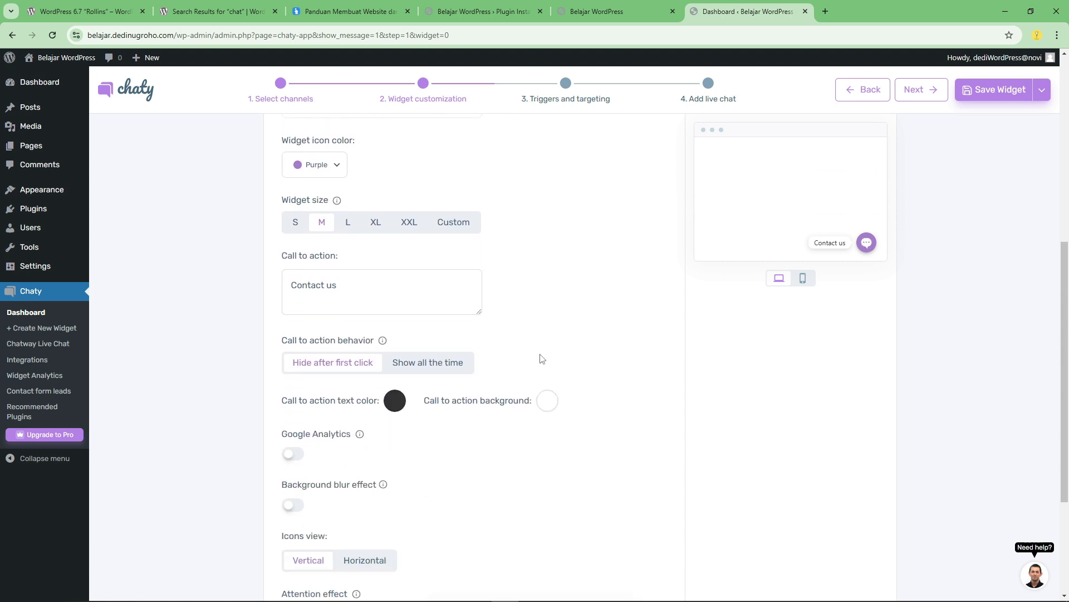
{"action": "scroll", "coordinate": [543, 358], "scroll_direction": "down", "scroll_amount": 3}
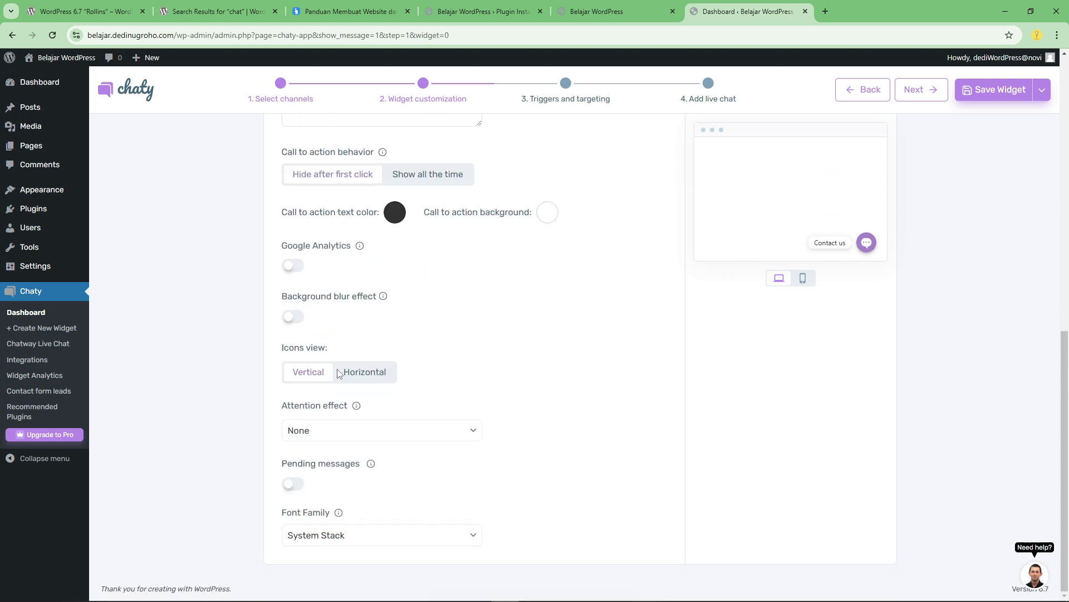
{"action": "scroll", "coordinate": [535, 418], "scroll_direction": "up", "scroll_amount": 10}
{"action": "left_click", "coordinate": [996, 92]}
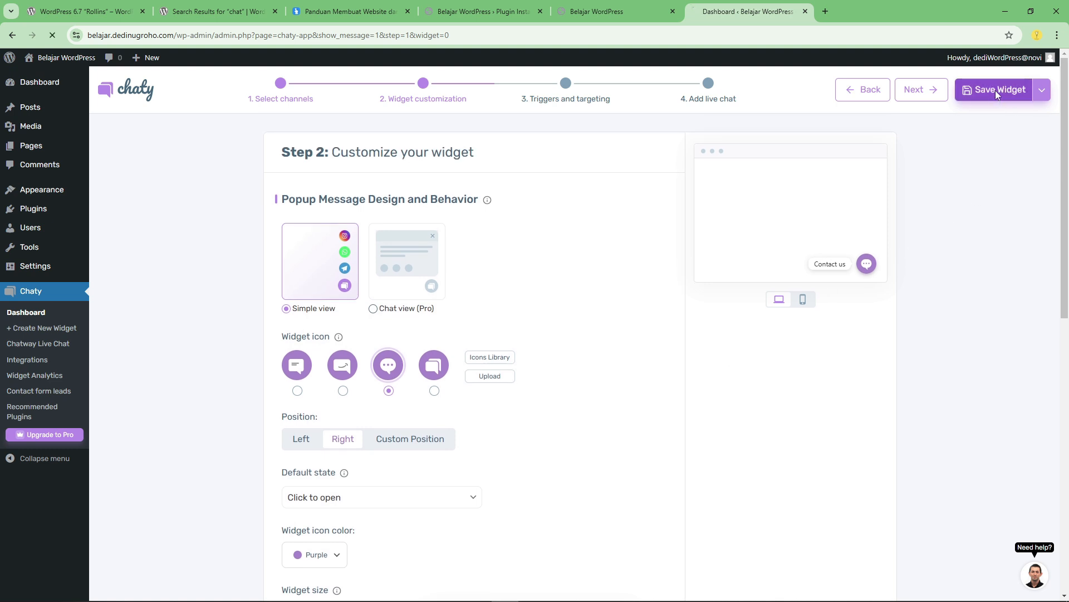
- Advance through the triggers and targeting step to the live chat step with the default settings and save the widget
{"action": "left_click", "coordinate": [916, 96]}
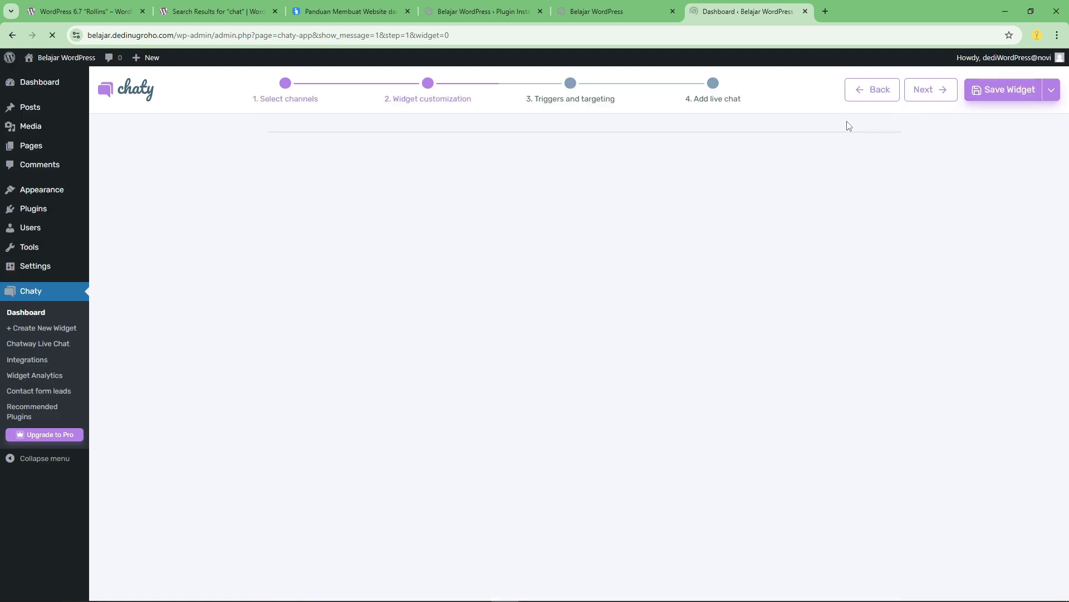
{"action": "left_click", "coordinate": [915, 95]}
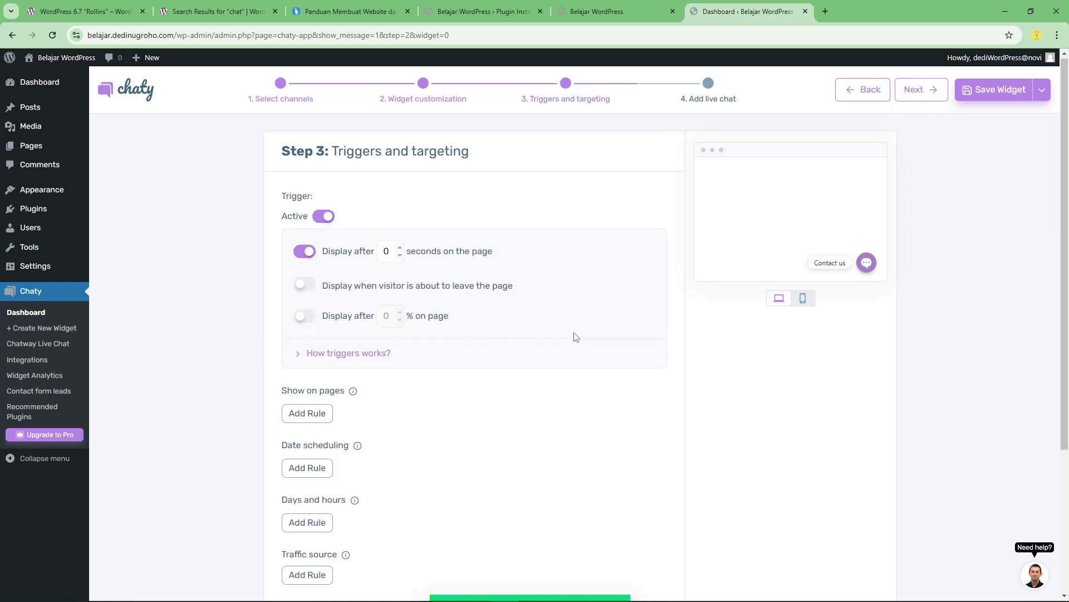
{"action": "left_click", "coordinate": [939, 93]}
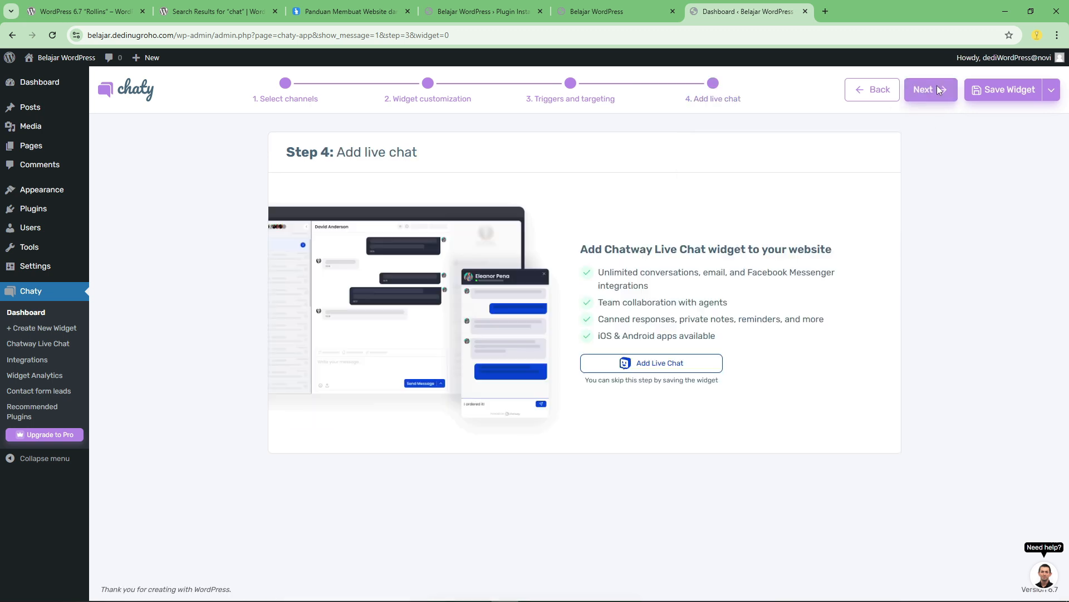
{"action": "left_click", "coordinate": [989, 91]}
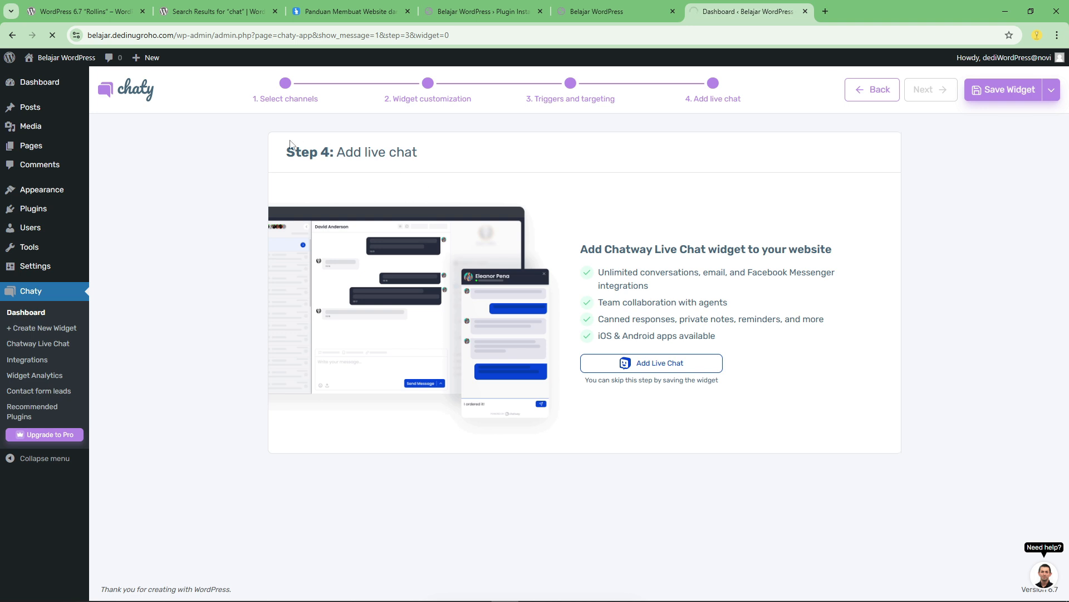
- Reload the live site's home page and expand and collapse the floating contact widget to check its channels
{"action": "left_click_drag", "start_coordinate": [632, 4], "coordinate": [766, 8]}
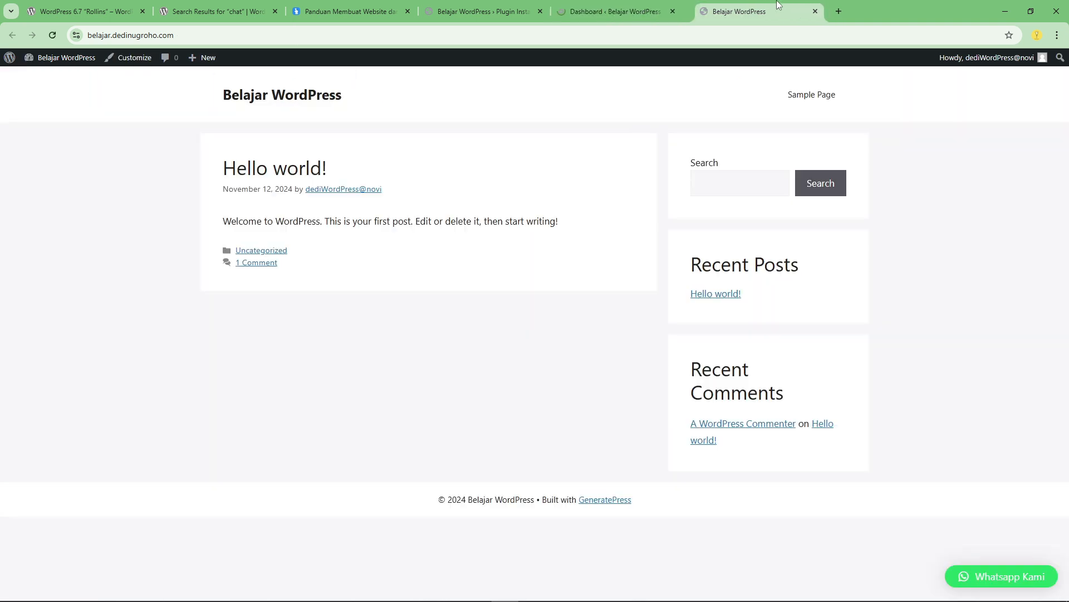
{"action": "left_click", "coordinate": [49, 35]}
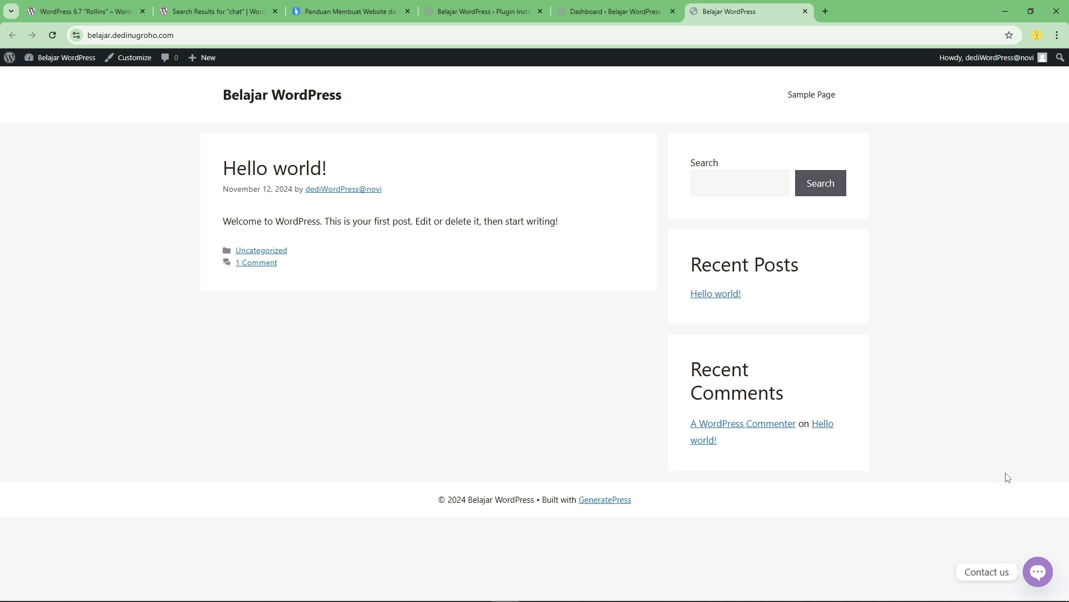
{"action": "left_click", "coordinate": [1038, 573]}
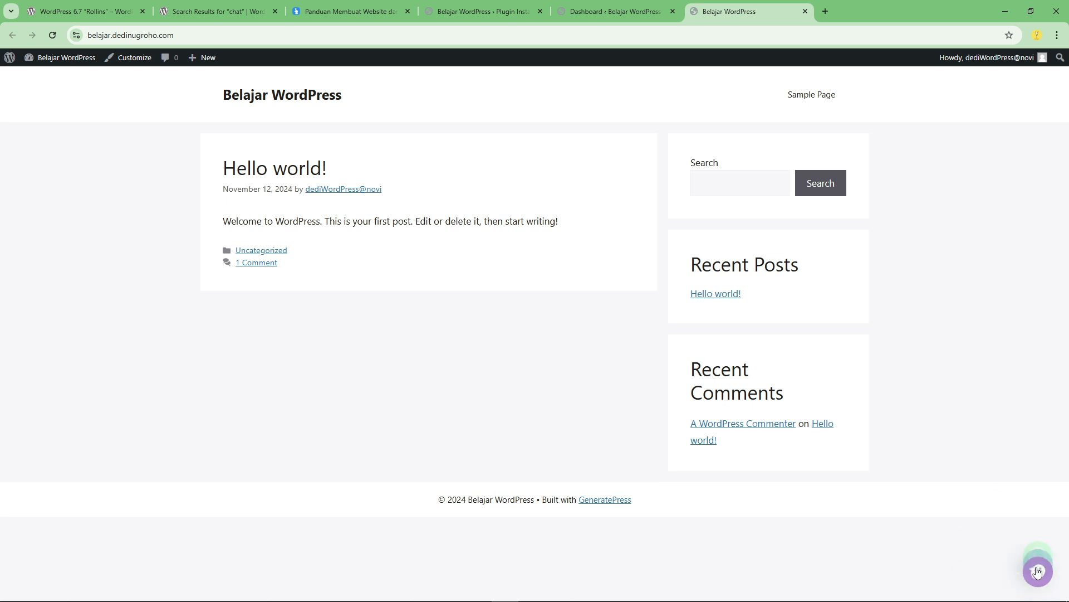
{"action": "left_click", "coordinate": [1038, 573]}
{"action": "left_click", "coordinate": [1038, 571]}
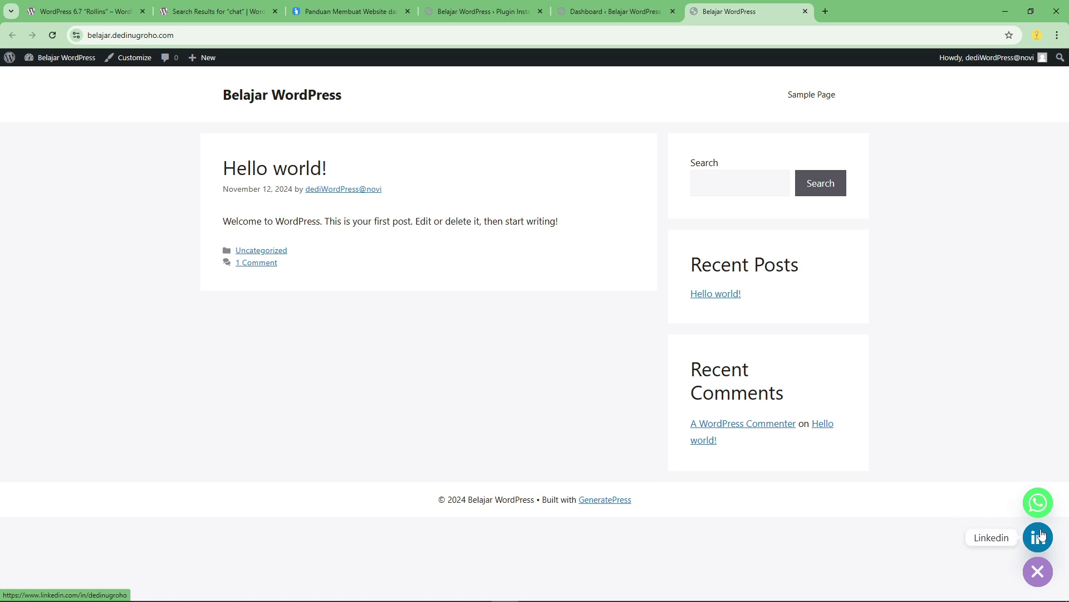
{"action": "left_click", "coordinate": [1038, 572]}
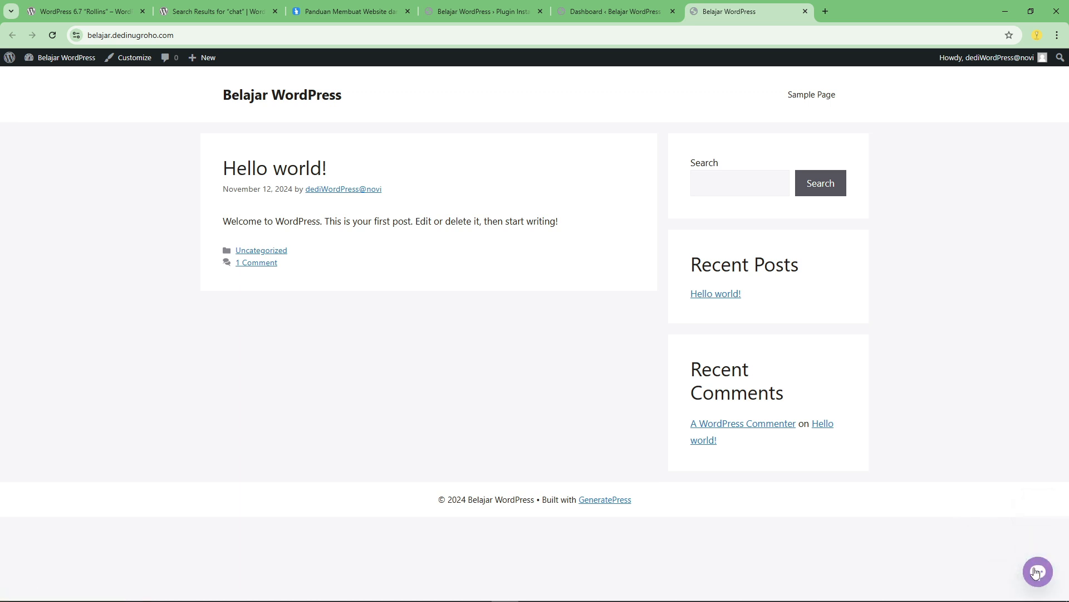
{"action": "left_click", "coordinate": [1036, 572]}
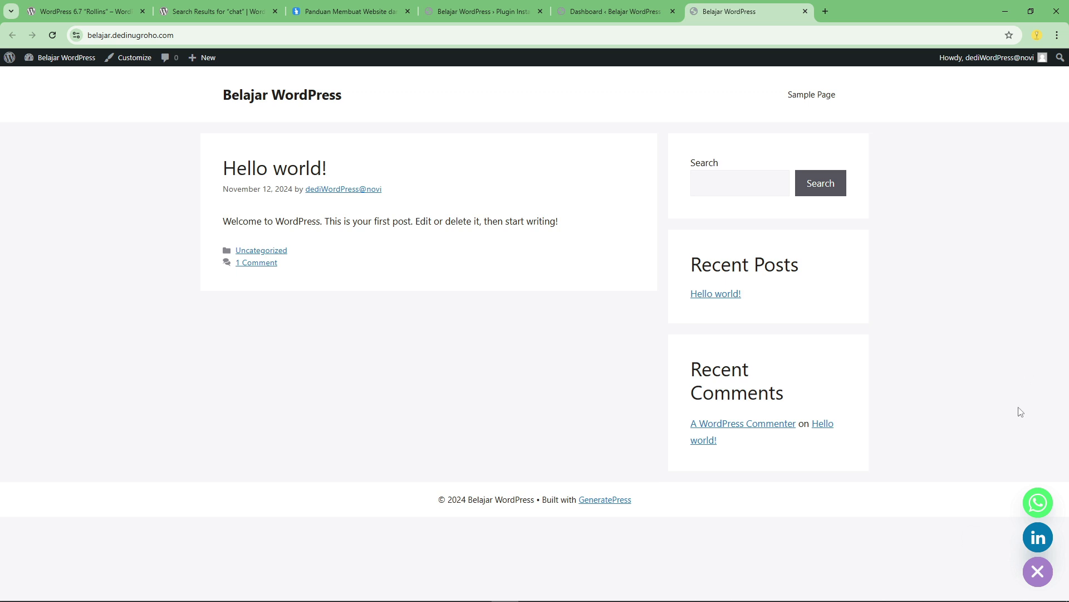
- Test the widget's WhatsApp chat window and LinkedIn link on the live site, closing the opened profile page
{"action": "left_click", "coordinate": [1036, 503]}
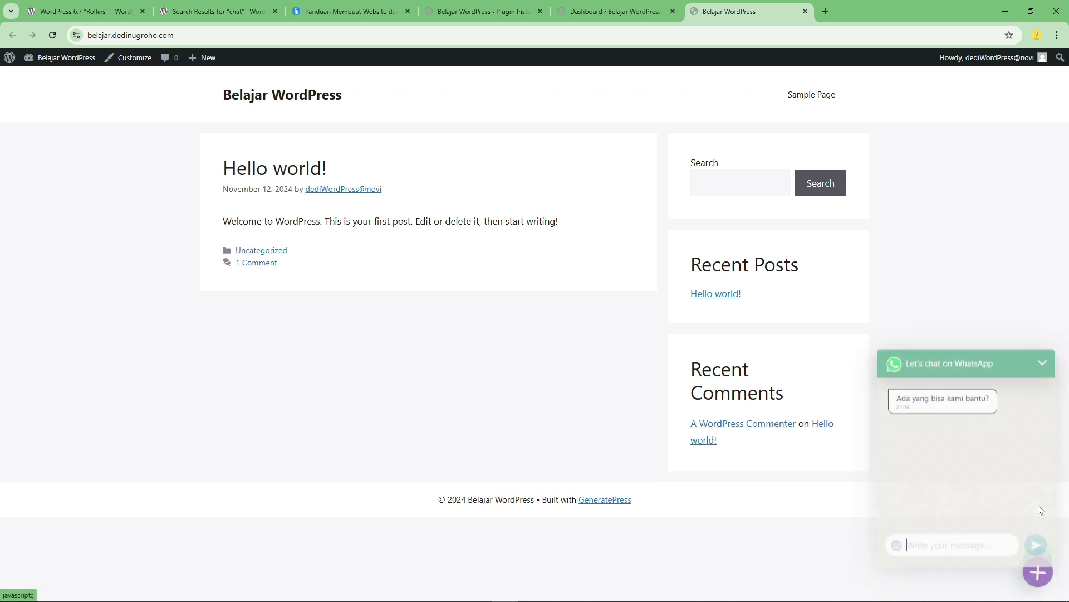
{"action": "left_click", "coordinate": [931, 527]}
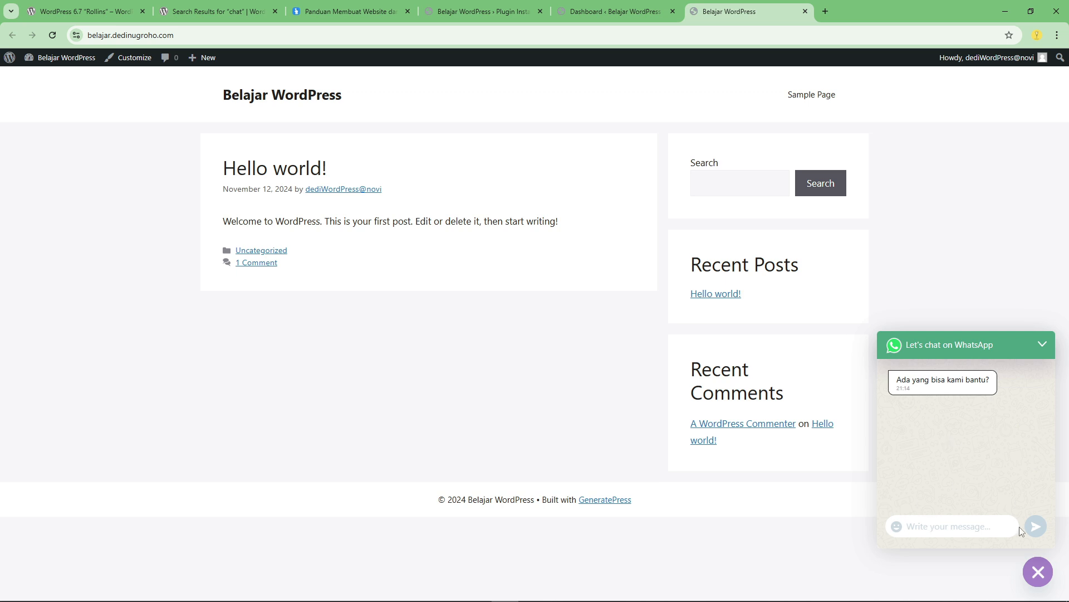
{"action": "left_click", "coordinate": [1039, 569]}
{"action": "left_click", "coordinate": [1042, 539]}
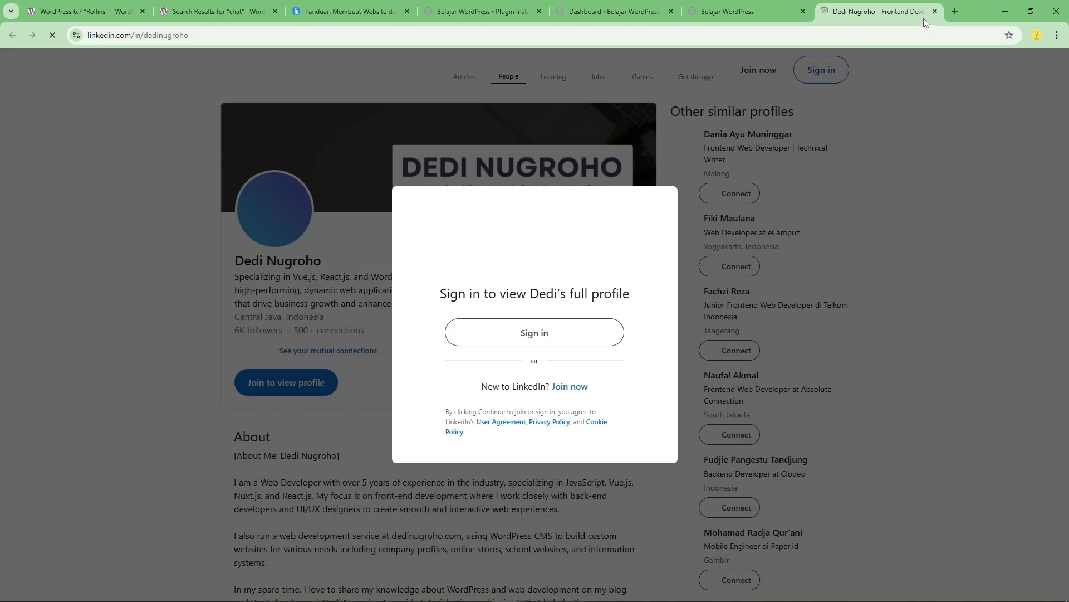
{"action": "left_click", "coordinate": [935, 12]}
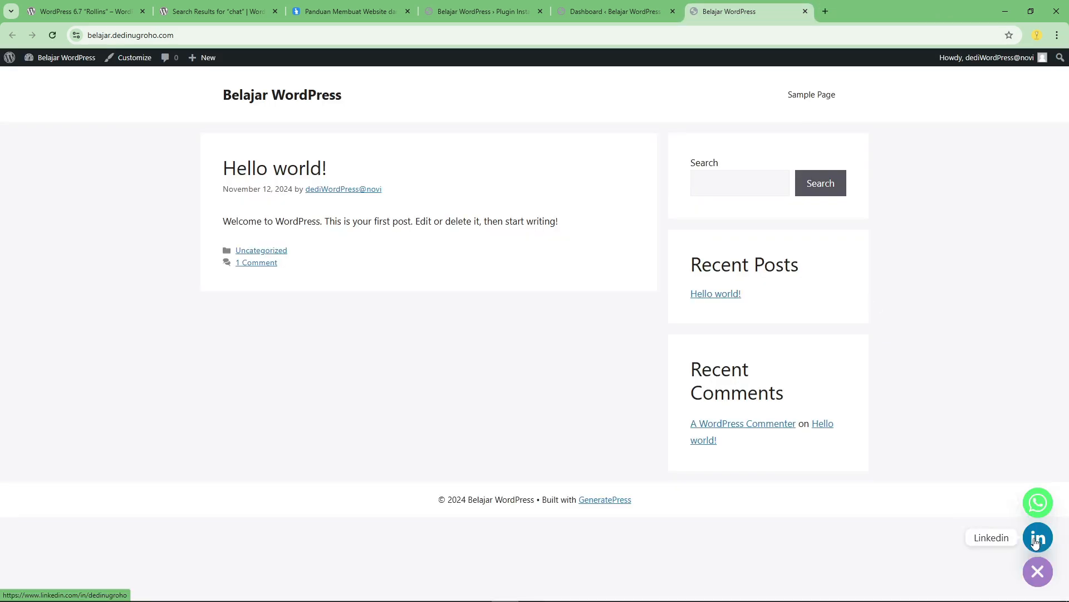
- Return to the Chaty dashboard in the WordPress admin and open Widget-1 for editing
{"action": "left_click", "coordinate": [596, 12]}
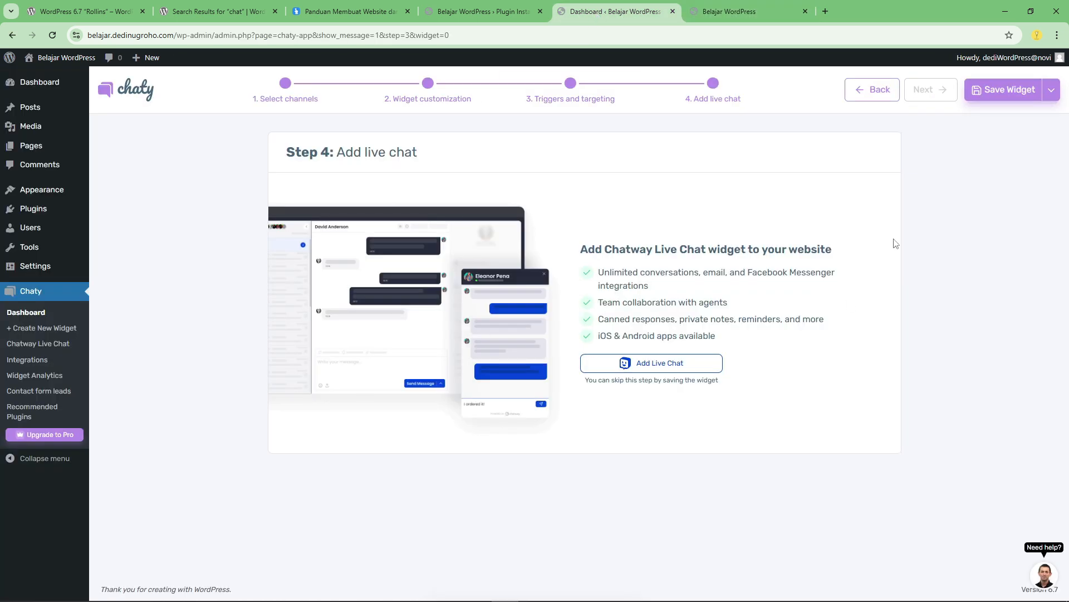
{"action": "left_click", "coordinate": [36, 311]}
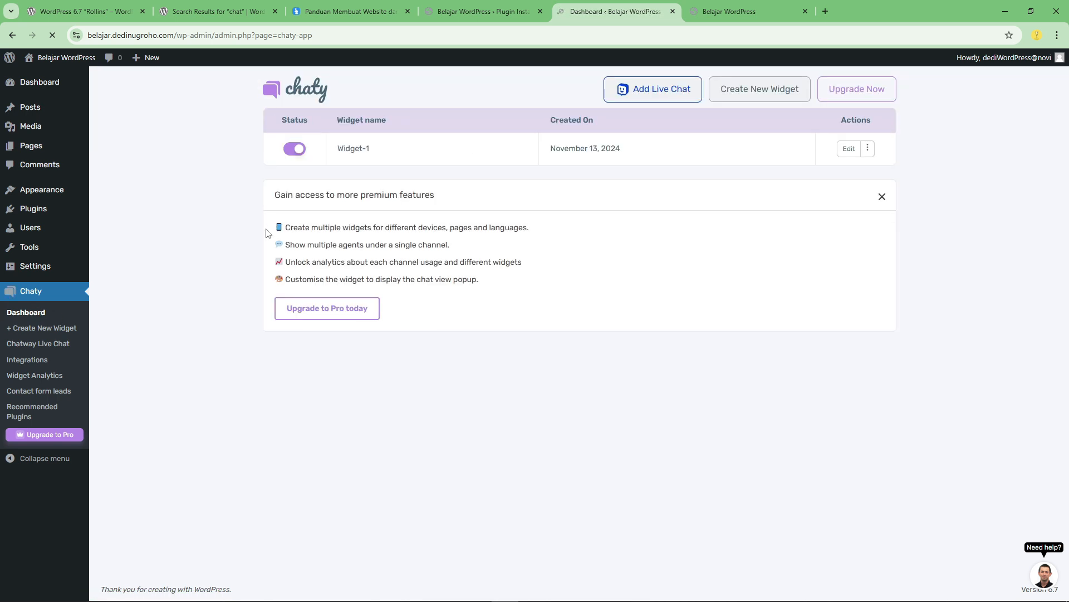
{"action": "left_click", "coordinate": [870, 152]}
{"action": "left_click", "coordinate": [868, 152]}
{"action": "left_click", "coordinate": [850, 155]}
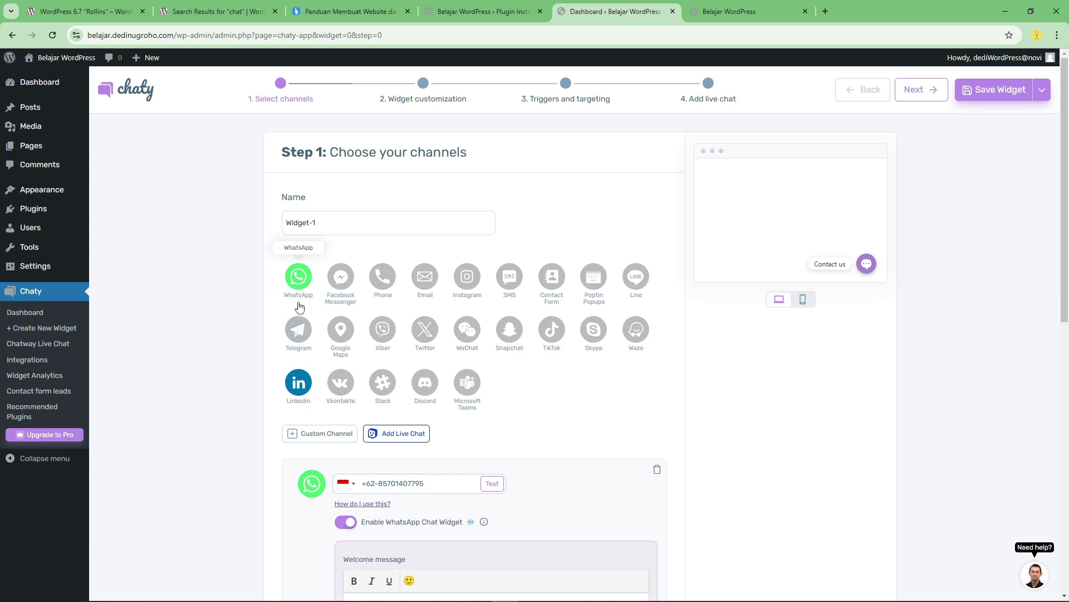
- Review the WhatsApp and LinkedIn channel entries of Widget-1, including their additional settings
{"action": "scroll", "coordinate": [607, 283], "scroll_direction": "down", "scroll_amount": 10}
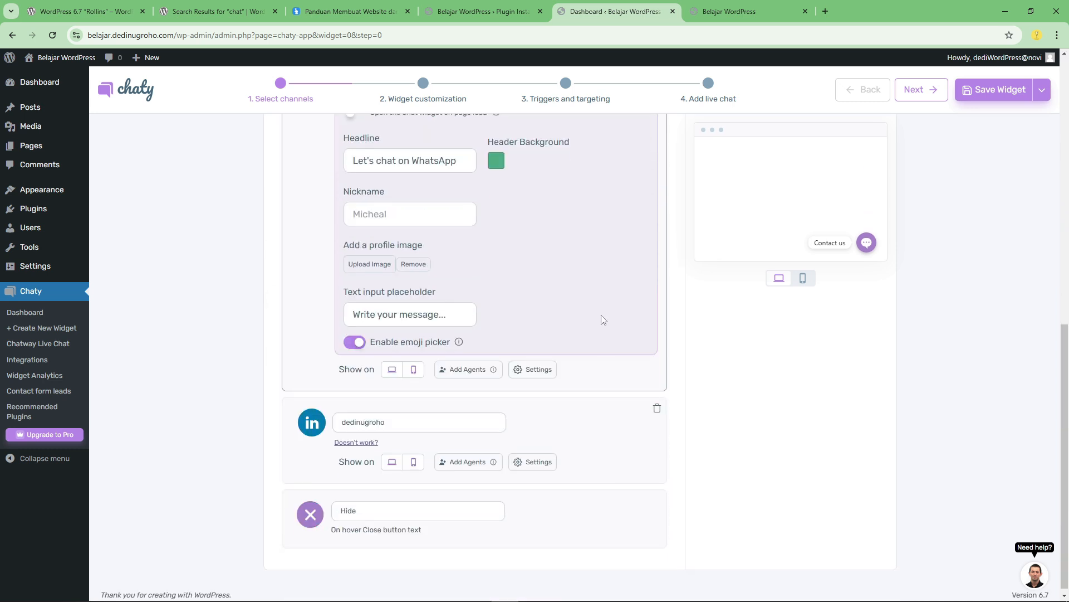
{"action": "left_click_drag", "start_coordinate": [387, 416], "coordinate": [337, 417]}
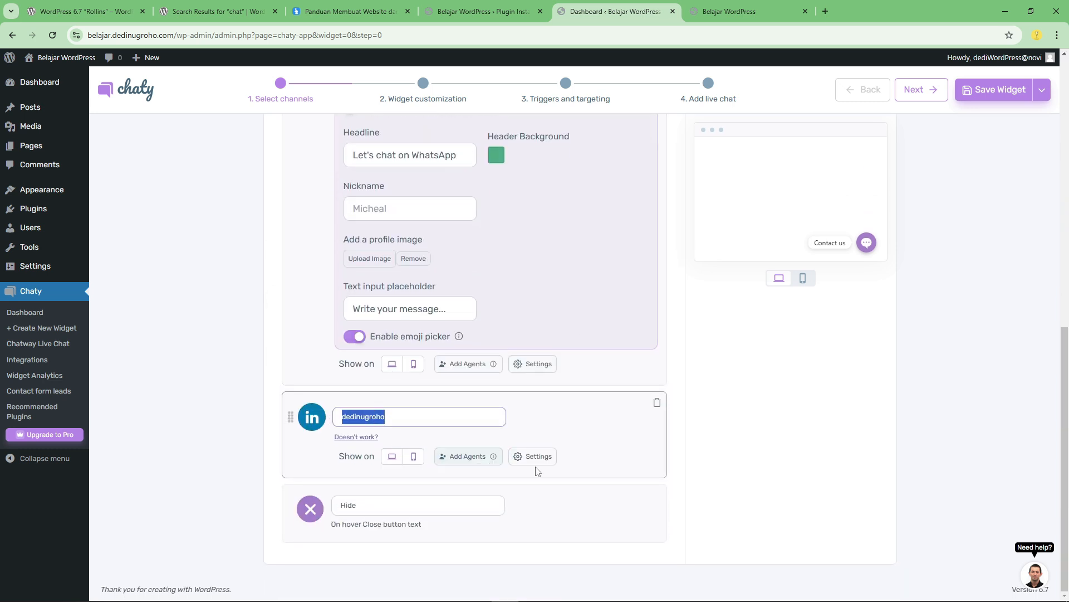
{"action": "left_click", "coordinate": [752, 433]}
{"action": "scroll", "coordinate": [669, 390], "scroll_direction": "up", "scroll_amount": 8}
{"action": "scroll", "coordinate": [457, 408], "scroll_direction": "down", "scroll_amount": 8}
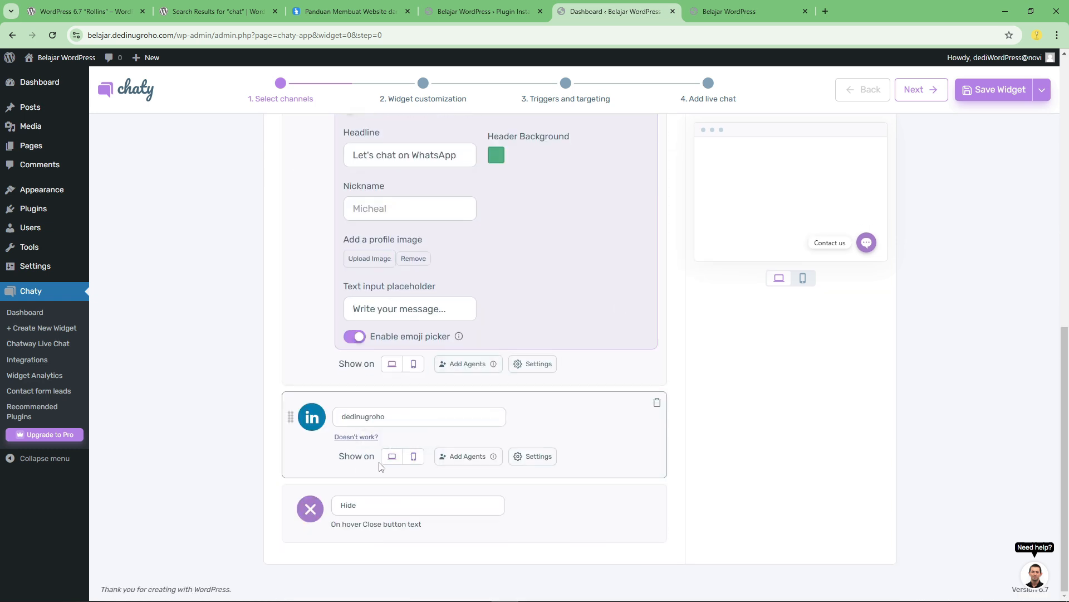
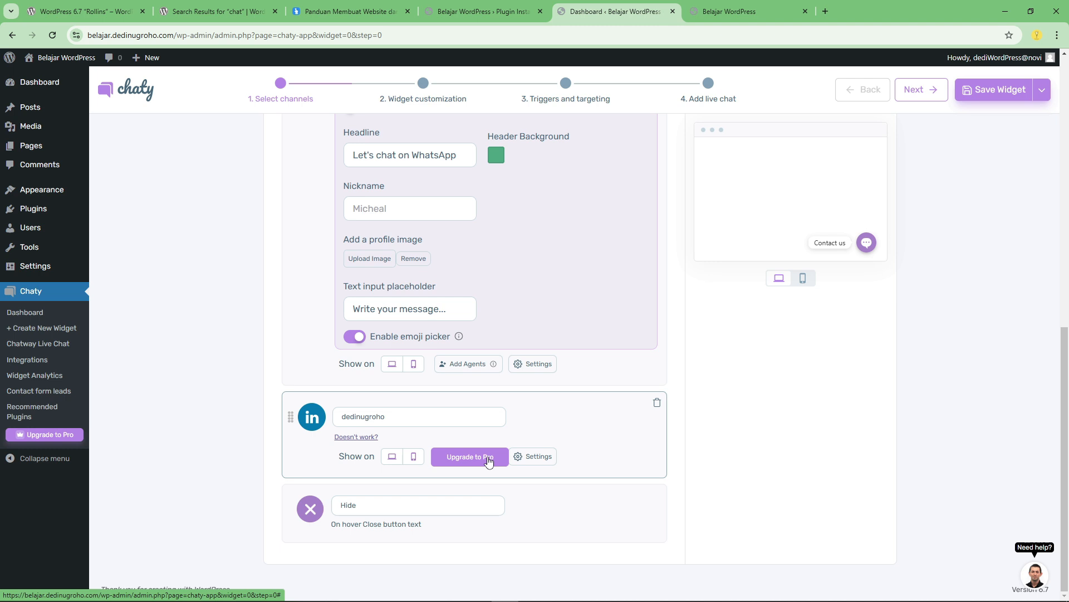
{"action": "left_click", "coordinate": [540, 458]}
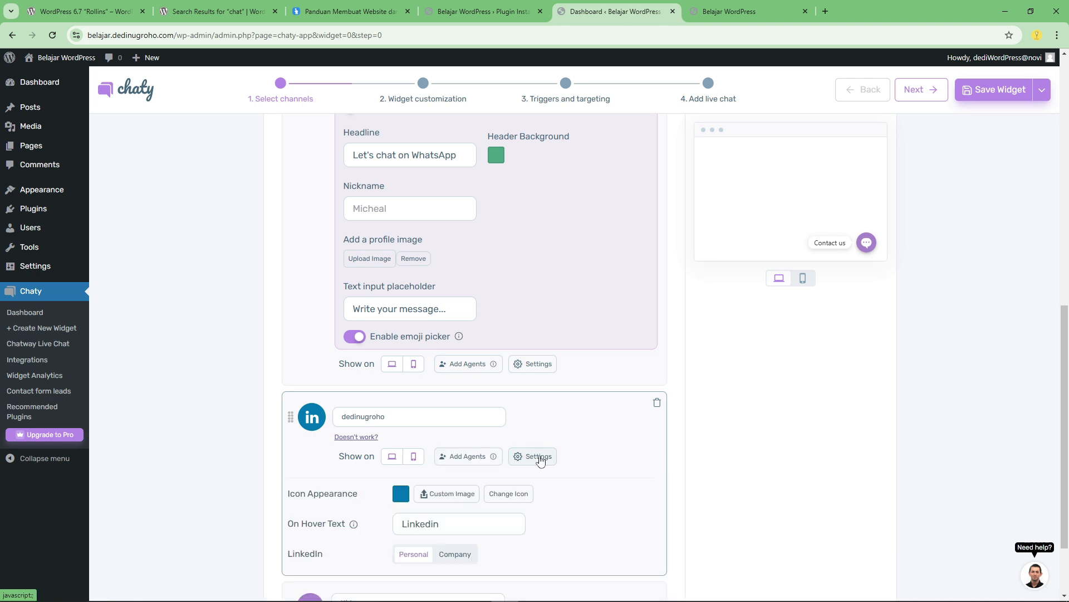
{"action": "scroll", "coordinate": [540, 458], "scroll_direction": "down", "scroll_amount": 2}
{"action": "left_click", "coordinate": [535, 361]}
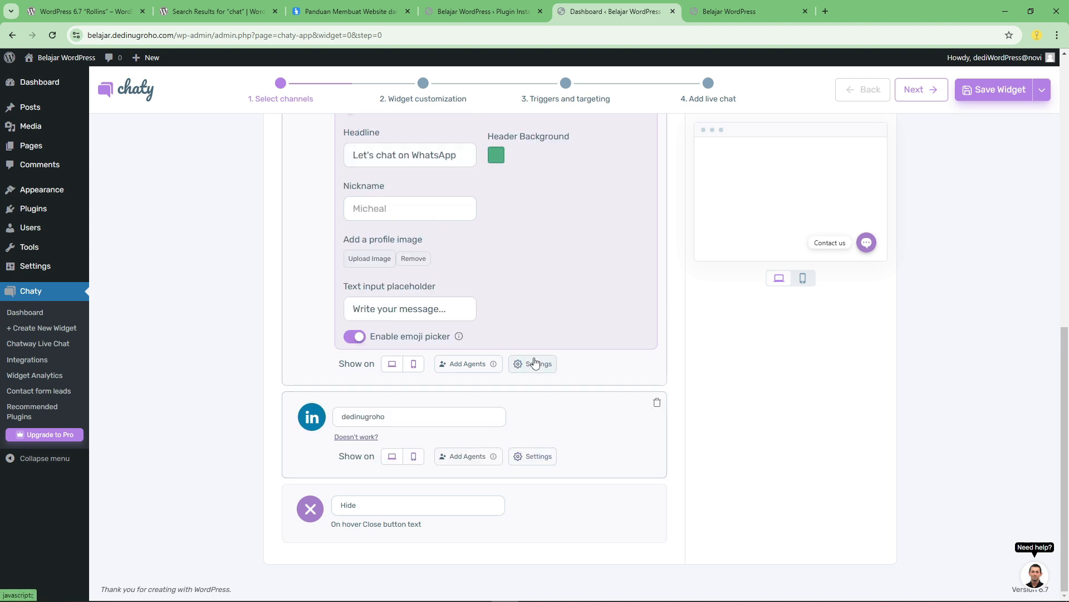
{"action": "left_click", "coordinate": [532, 455]}
{"action": "left_click", "coordinate": [544, 362]}
- Send the test message "saya mau tanya" from the live site's WhatsApp chat window and close the opened WhatsApp Web page
{"action": "left_click", "coordinate": [725, 11]}
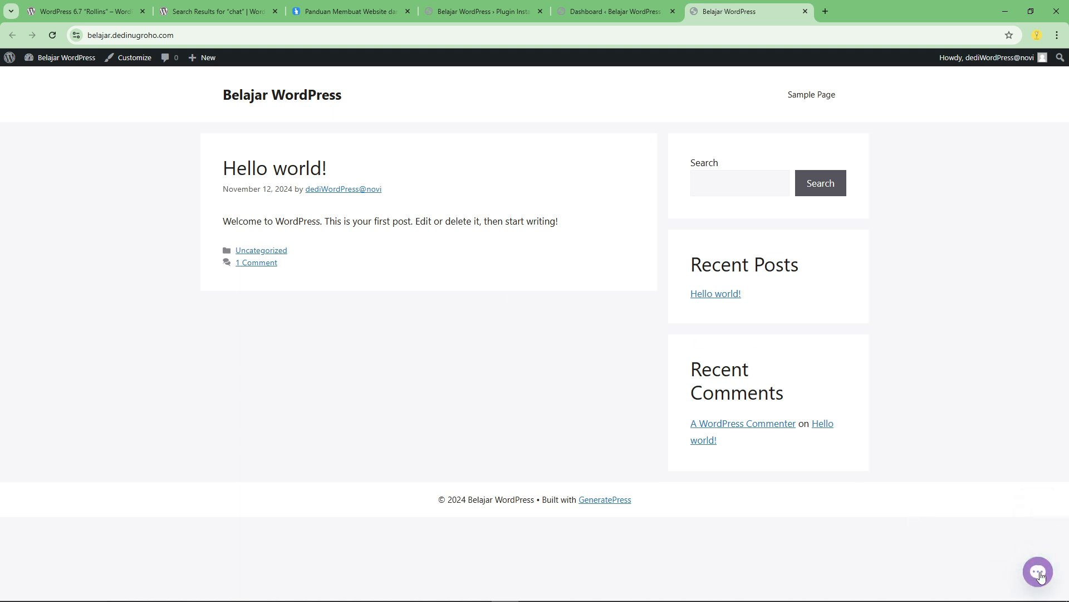
{"action": "left_click", "coordinate": [1040, 502]}
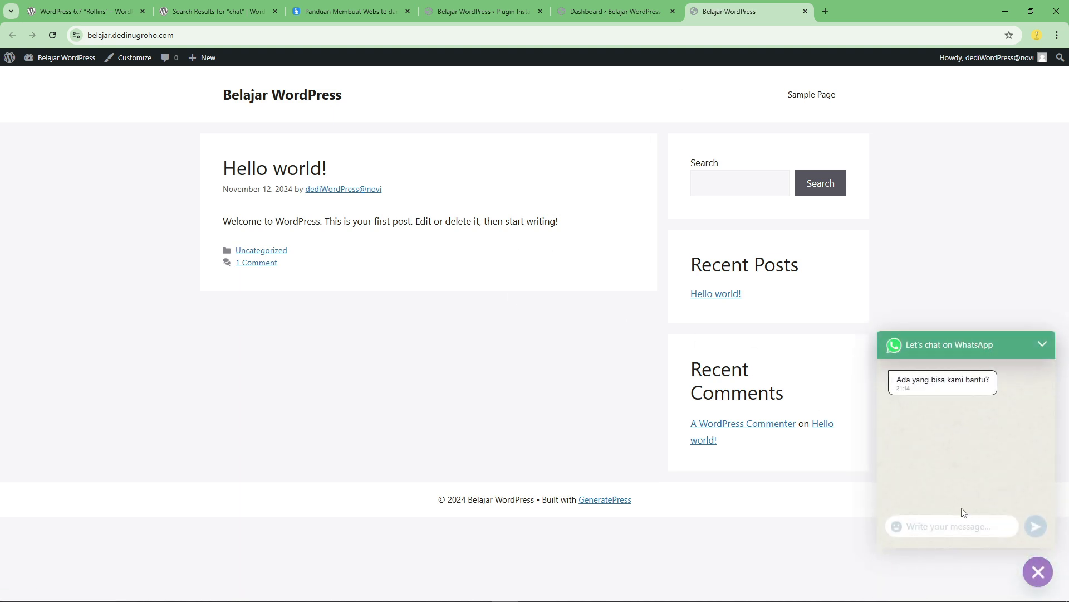
{"action": "type", "text": "saya mau tanya"}
{"action": "left_click", "coordinate": [1036, 526]}
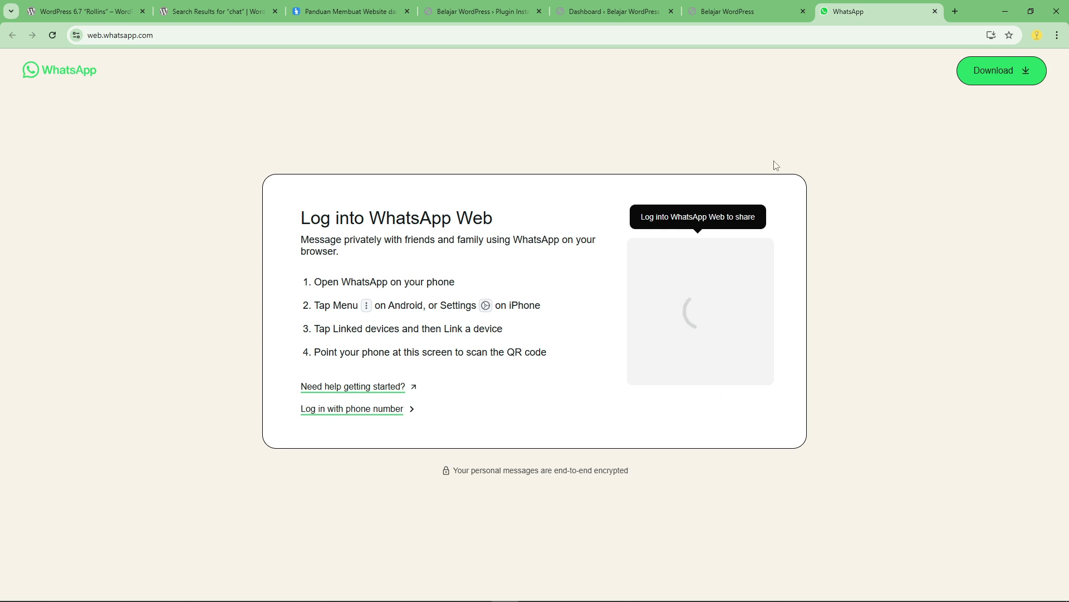
{"action": "left_click", "coordinate": [936, 11]}
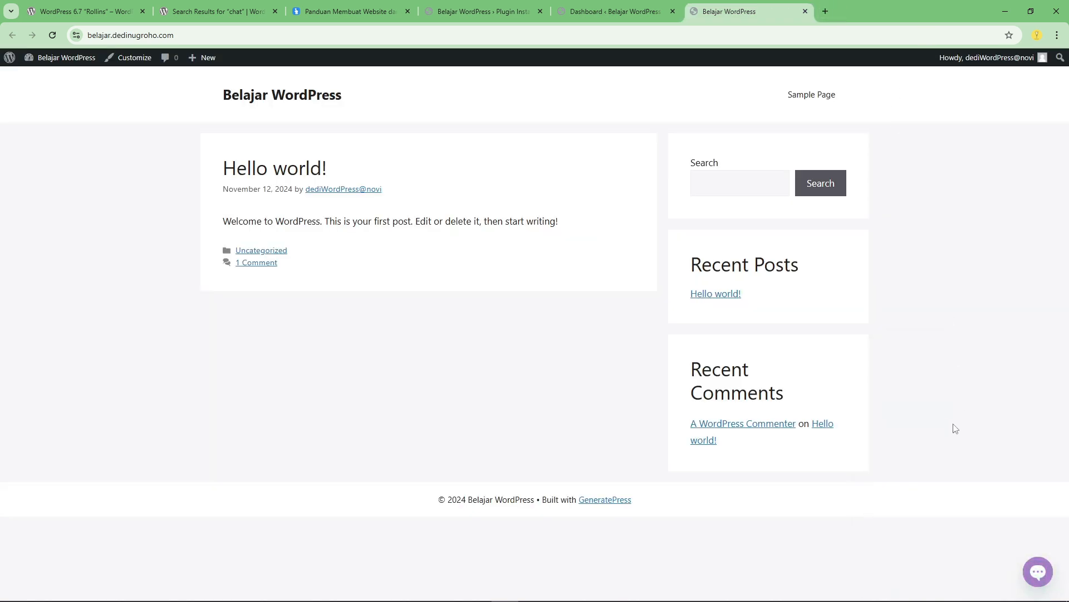
- Reopen the WhatsApp chat window on the live site, clear the message text and collapse the chat
{"action": "left_click", "coordinate": [1038, 574]}
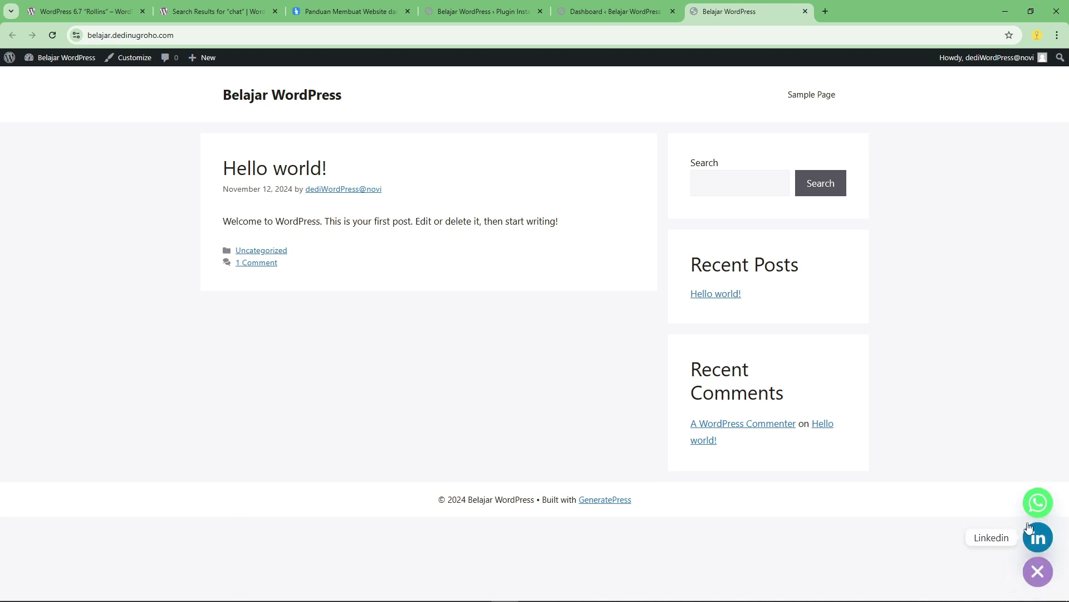
{"action": "left_click", "coordinate": [1035, 504]}
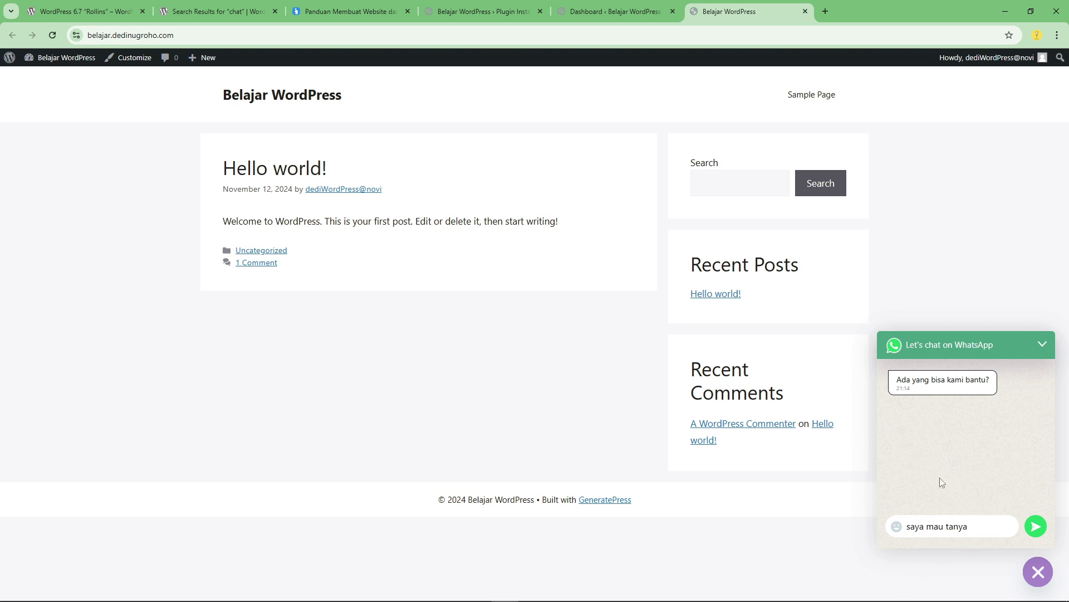
{"action": "key", "text": "ctrl+a"}
{"action": "key", "text": "BackSpace"}
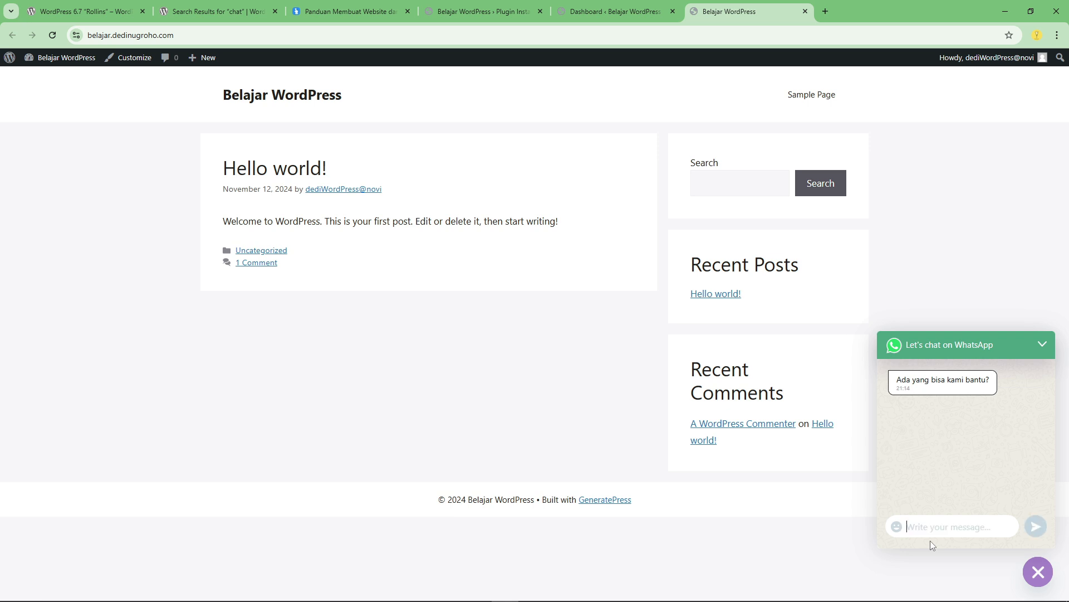
{"action": "left_click", "coordinate": [1044, 346]}
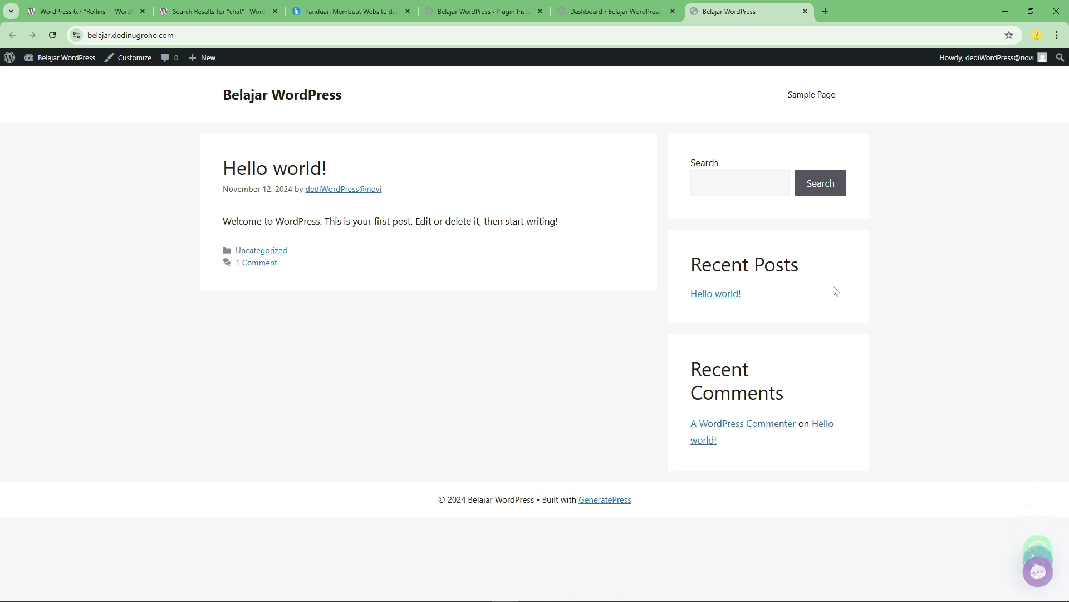
- Examine Chaty's Chatway Live Chat, Integrations, Widget Analytics and Contact form leads pages in the WordPress admin
{"action": "left_click", "coordinate": [595, 6]}
{"action": "left_click", "coordinate": [484, 11]}
{"action": "left_click", "coordinate": [613, 11]}
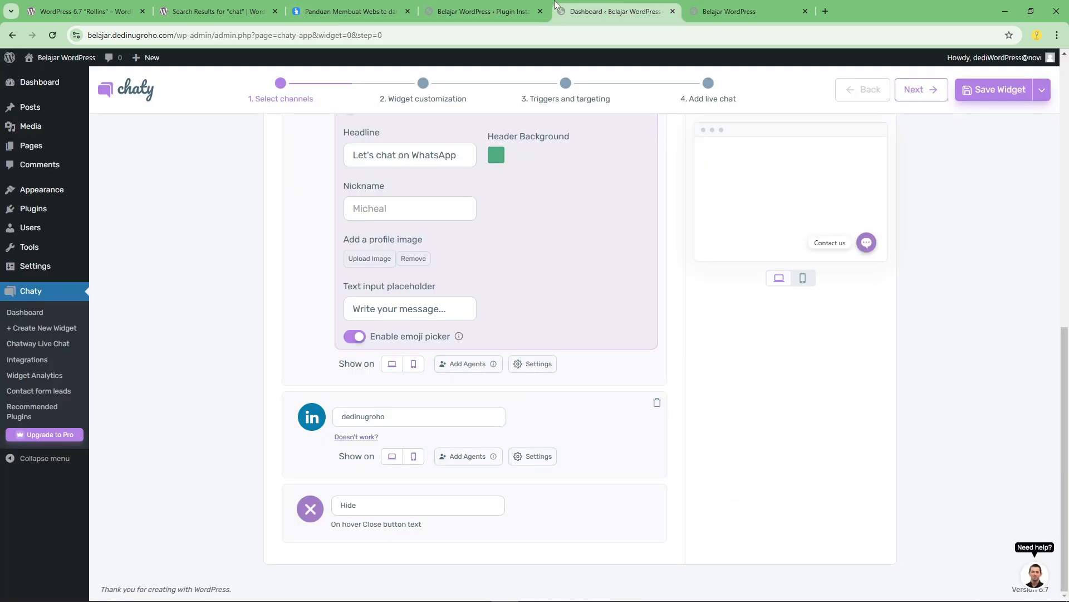
{"action": "scroll", "coordinate": [571, 303], "scroll_direction": "up", "scroll_amount": 10}
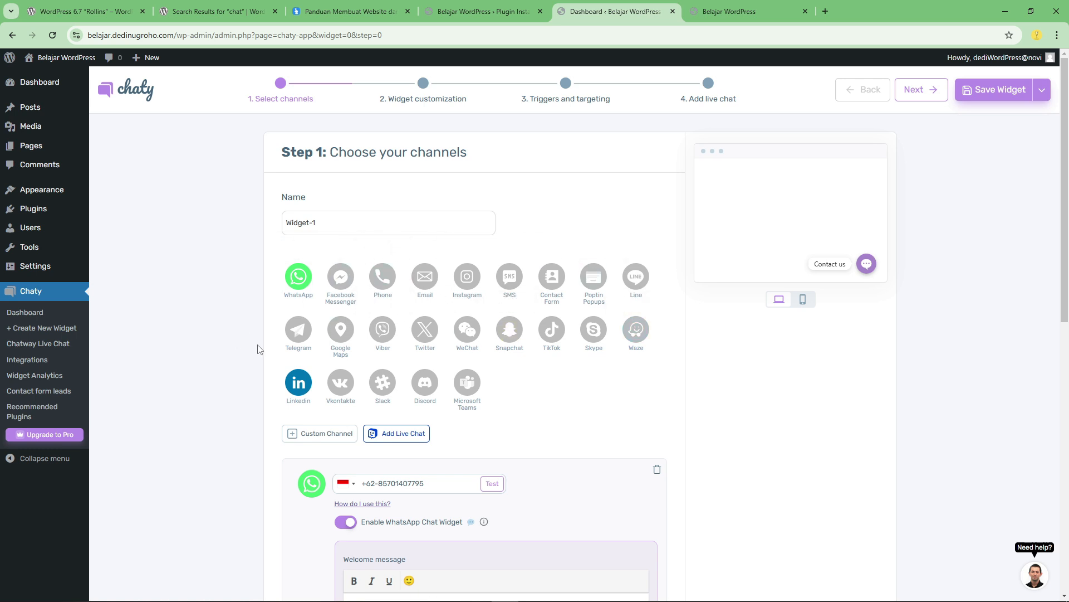
{"action": "left_click", "coordinate": [40, 347]}
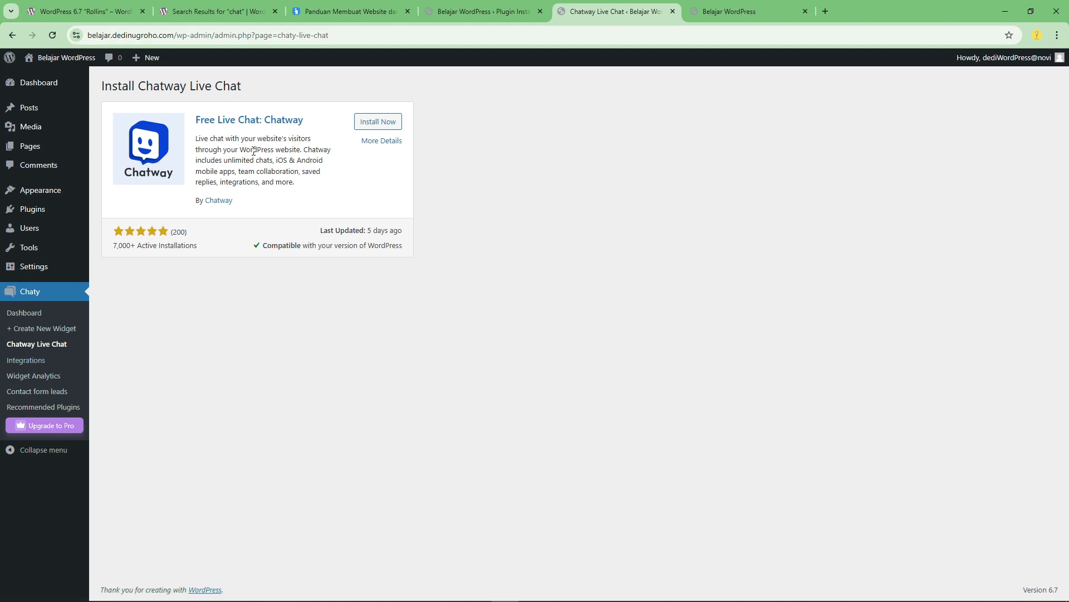
{"action": "left_click", "coordinate": [26, 361]}
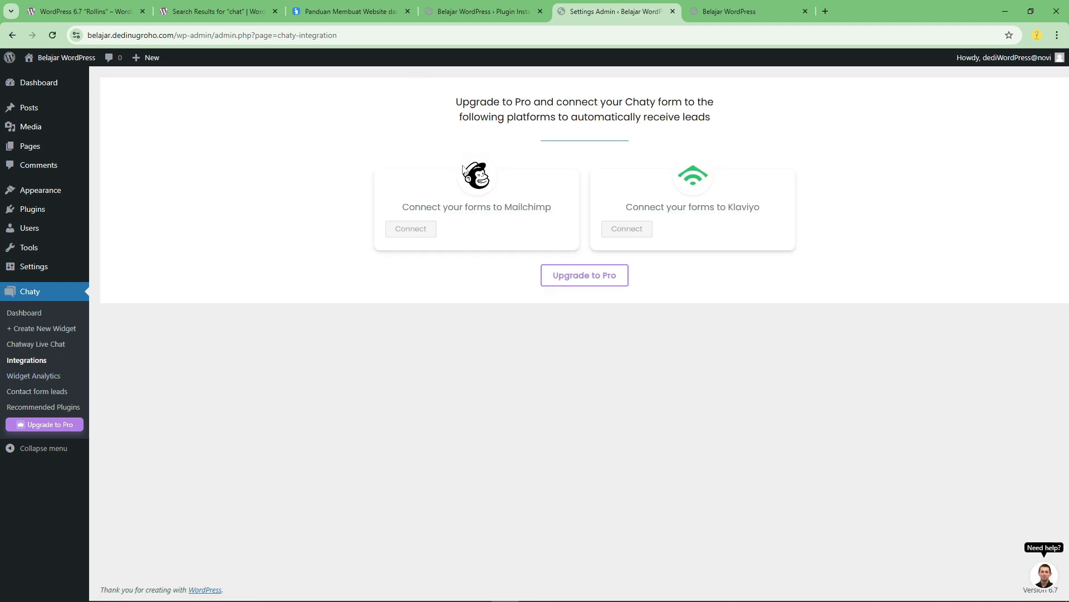
{"action": "mouse_move", "coordinate": [528, 240]}
{"action": "mouse_move", "coordinate": [471, 199]}
{"action": "left_click", "coordinate": [22, 381]}
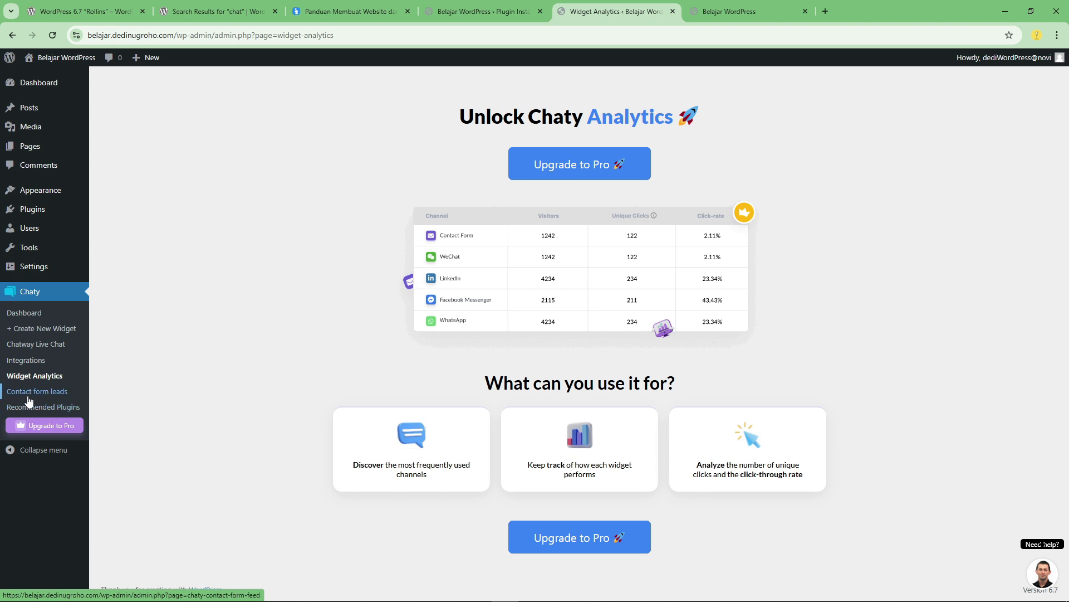
{"action": "left_click", "coordinate": [44, 392]}
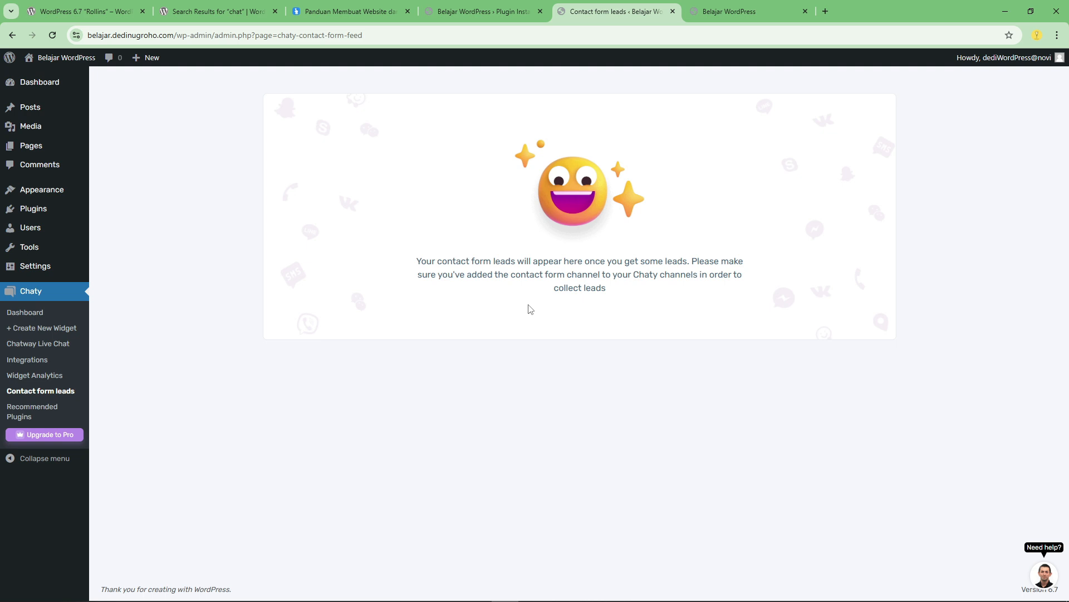
- View the chat widget on the live site again and return to Chaty's contact form leads page
{"action": "left_click", "coordinate": [730, 11]}
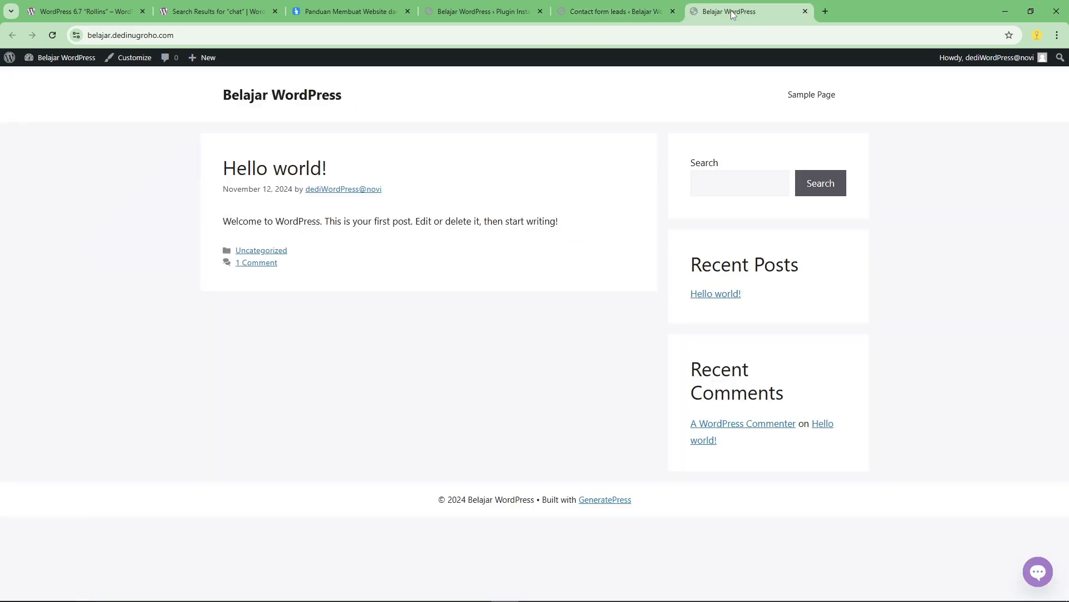
{"action": "left_click", "coordinate": [614, 5]}
{"action": "left_click", "coordinate": [729, 11]}
{"action": "left_click", "coordinate": [599, 5]}
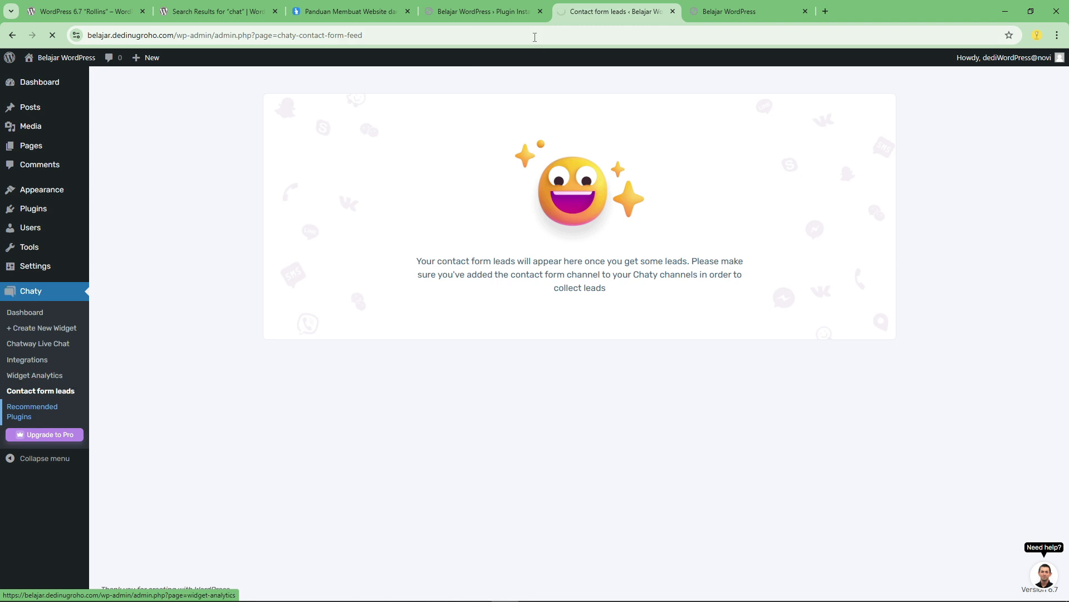
- Compare the plugin directory's "chat" search results with Chaty's Recommended Plugins and dashboard pages in the WordPress admin
{"action": "key", "text": "ctrl+shift+Tab"}
{"action": "key", "text": "ctrl+shift+Tab"}
{"action": "key", "text": "ctrl+shift+Tab"}
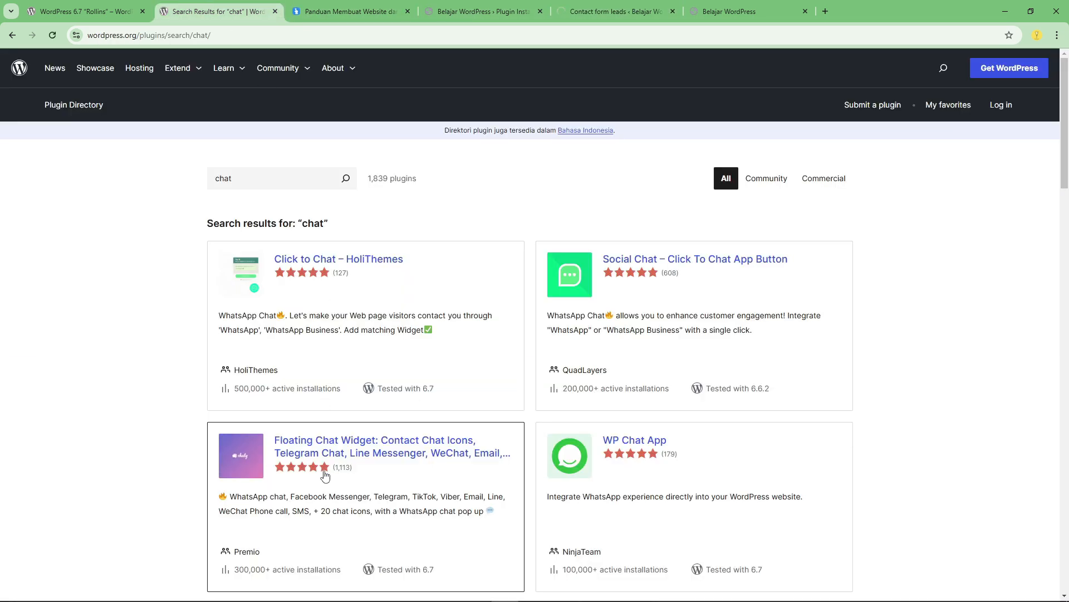
{"action": "key", "text": "ctrl+Tab"}
{"action": "key", "text": "ctrl+Tab"}
{"action": "key", "text": "ctrl+Tab"}
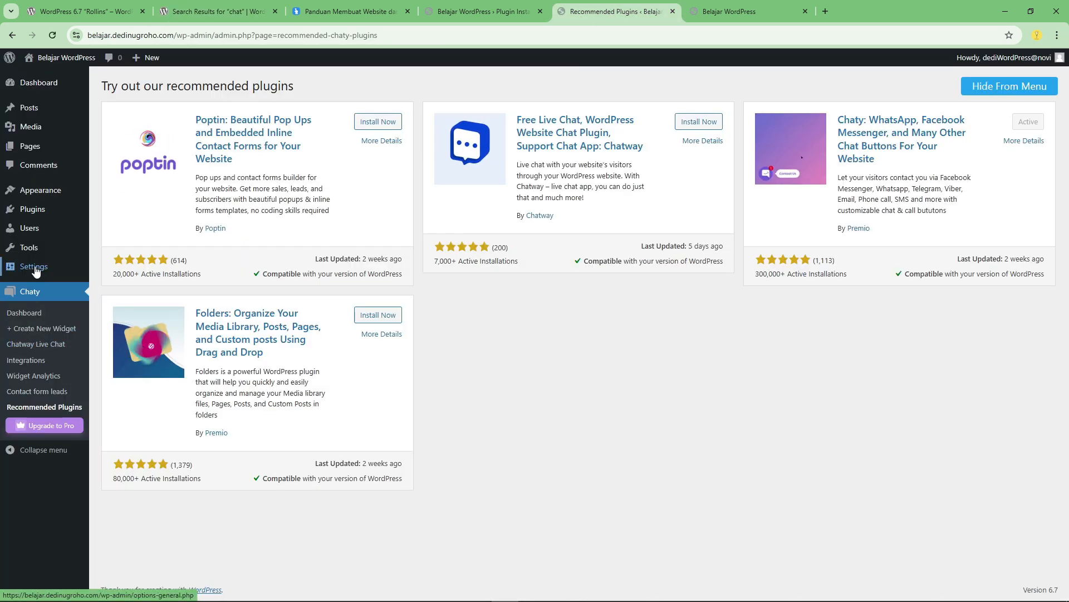
{"action": "left_click", "coordinate": [48, 328]}
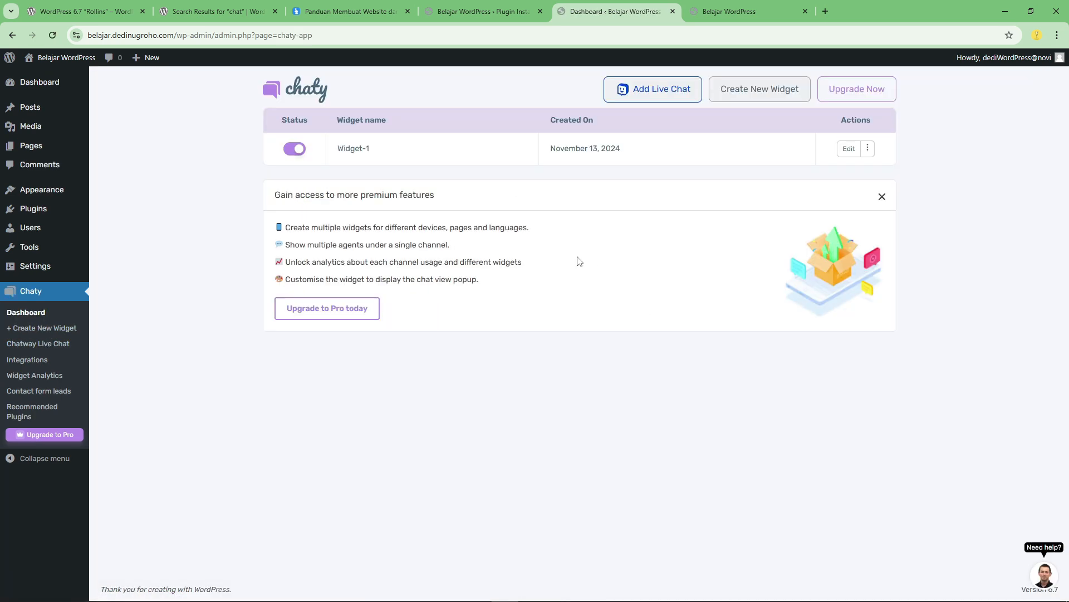
{"action": "left_click", "coordinate": [348, 12]}
{"action": "left_click", "coordinate": [217, 12]}
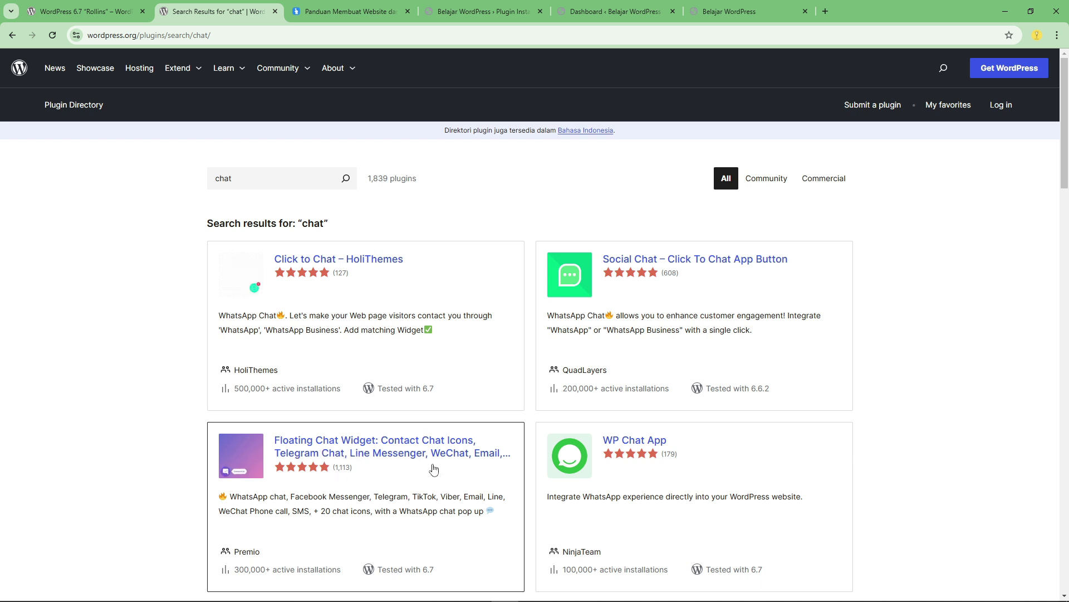
{"action": "left_click", "coordinate": [599, 7]}
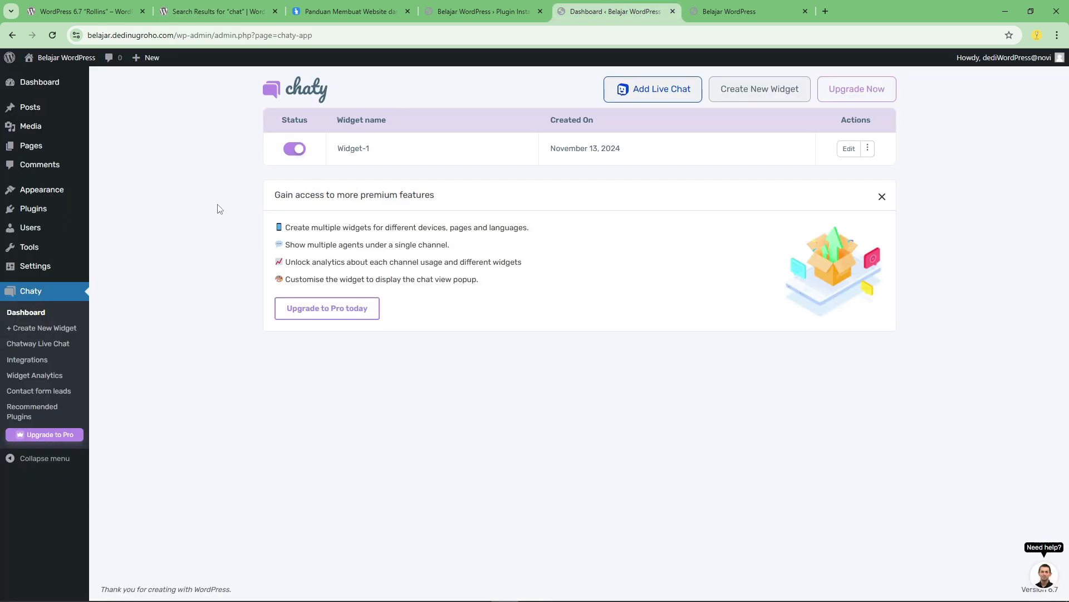
- Deactivate the Chaty plugin from the installed plugins list, skipping the feedback form
{"action": "left_click", "coordinate": [34, 210]}
{"action": "key", "text": "ctrl+2"}
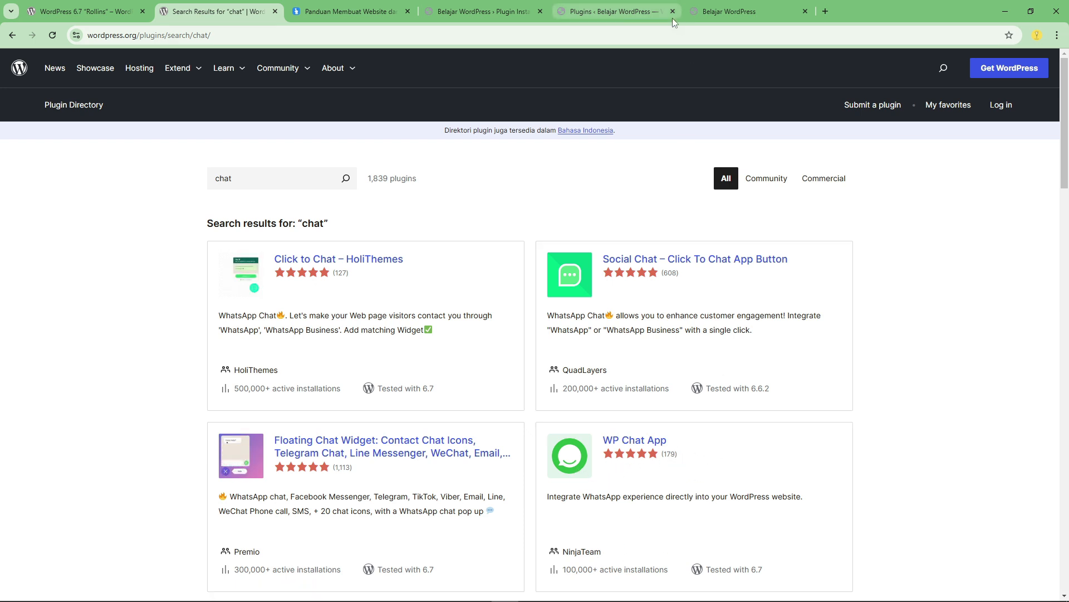
{"action": "left_click", "coordinate": [608, 12]}
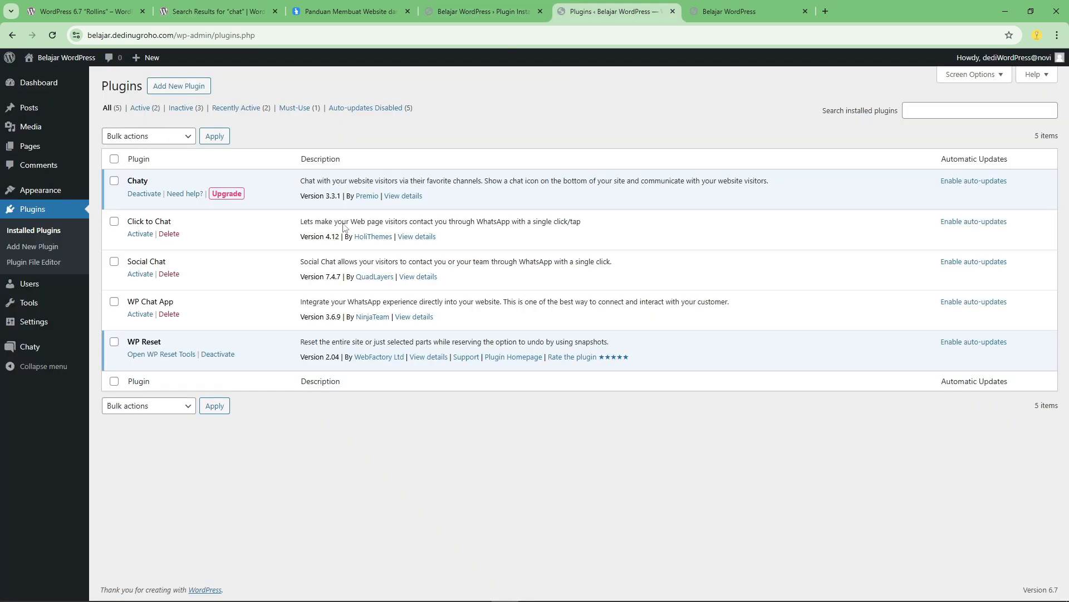
{"action": "left_click", "coordinate": [144, 194]}
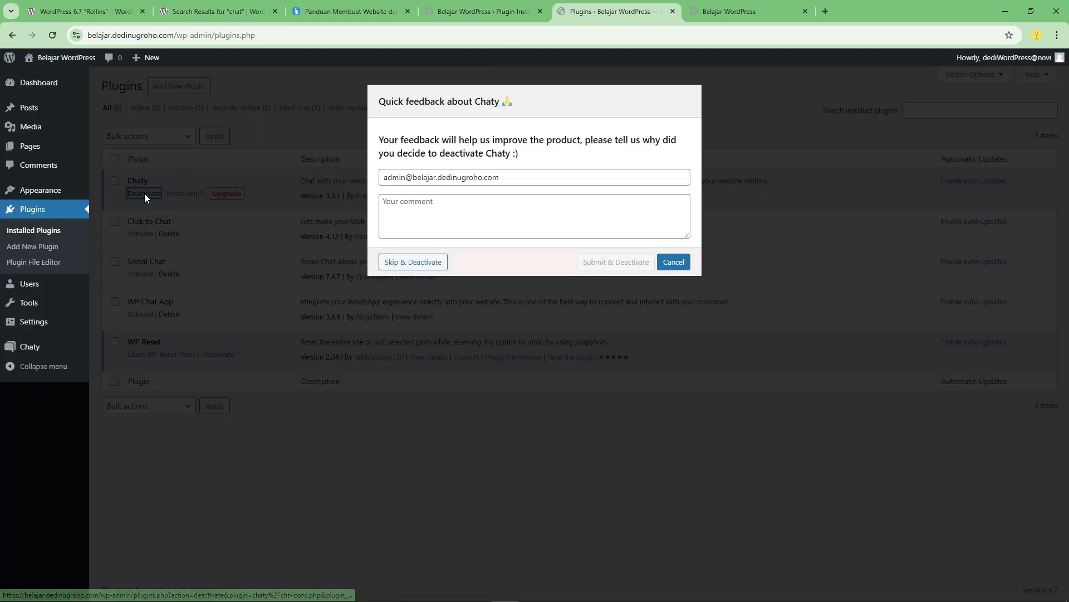
{"action": "left_click", "coordinate": [424, 267]}
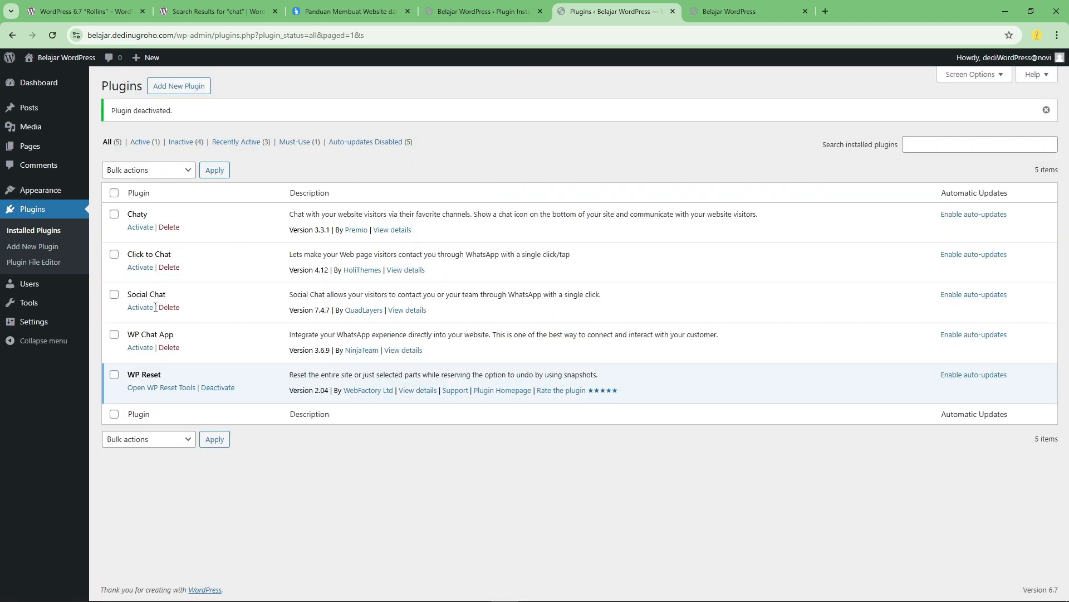
- Activate the WP Chat App plugin and open the design settings of its floating widget
{"action": "left_click", "coordinate": [146, 348]}
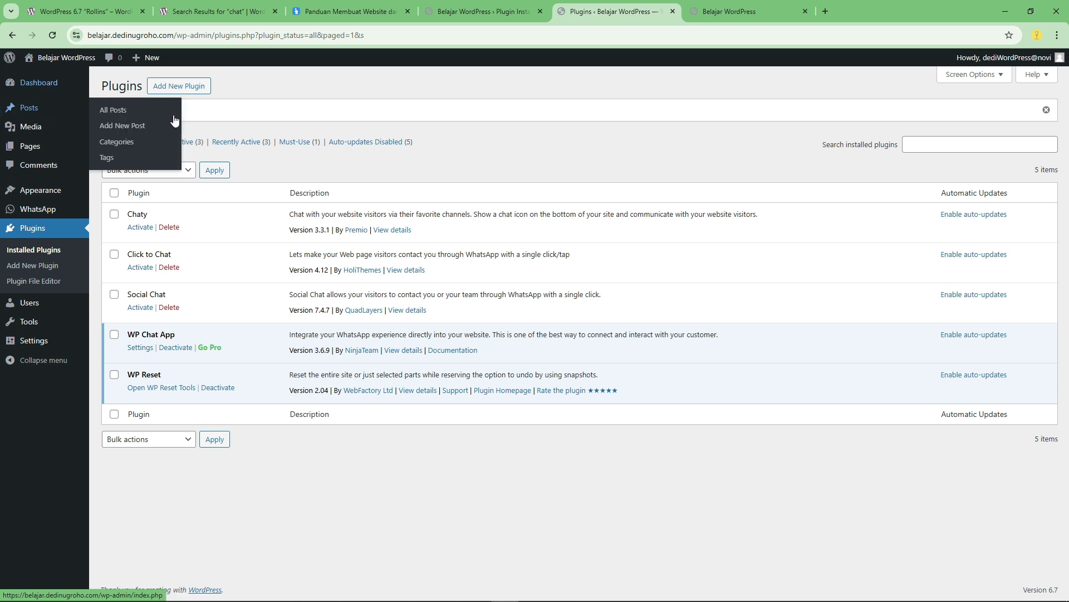
{"action": "left_click", "coordinate": [140, 348]}
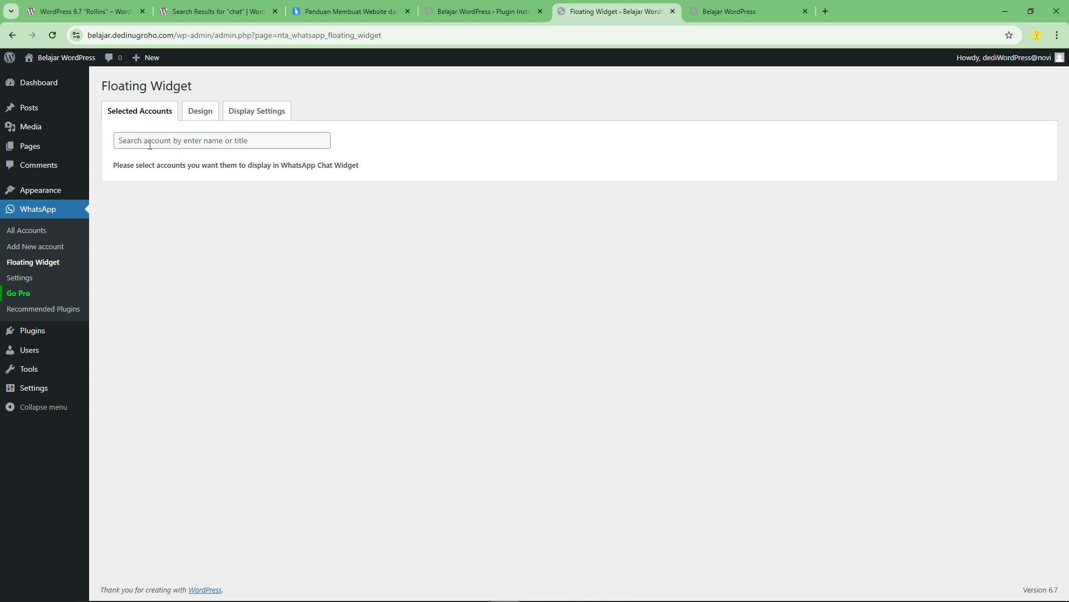
{"action": "left_click", "coordinate": [263, 141]}
{"action": "left_click", "coordinate": [232, 202]}
{"action": "left_click", "coordinate": [195, 117]}
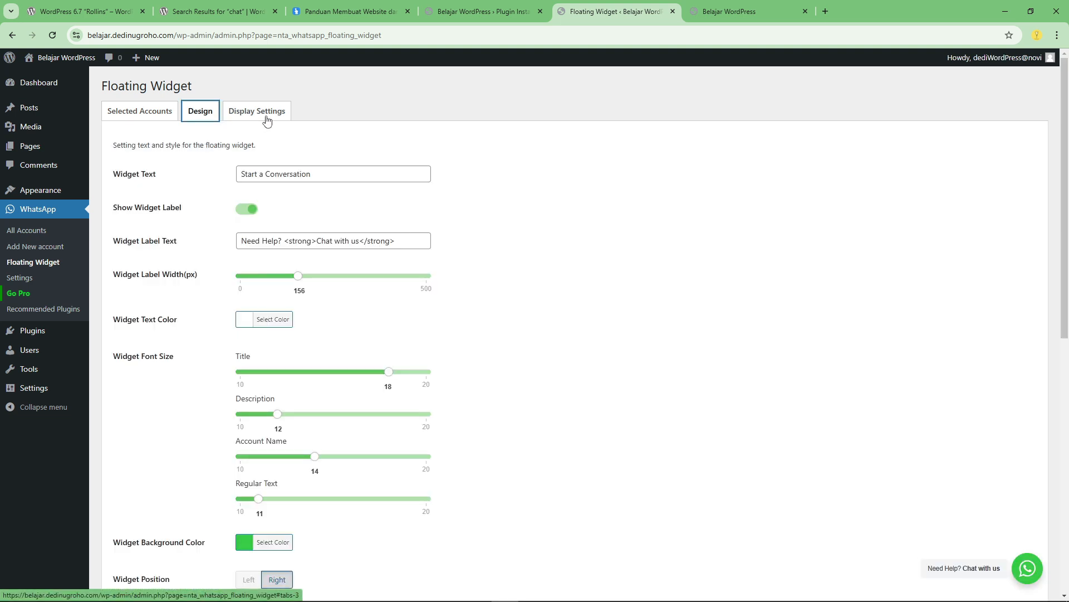
{"action": "left_click_drag", "start_coordinate": [350, 179], "coordinate": [222, 180]}
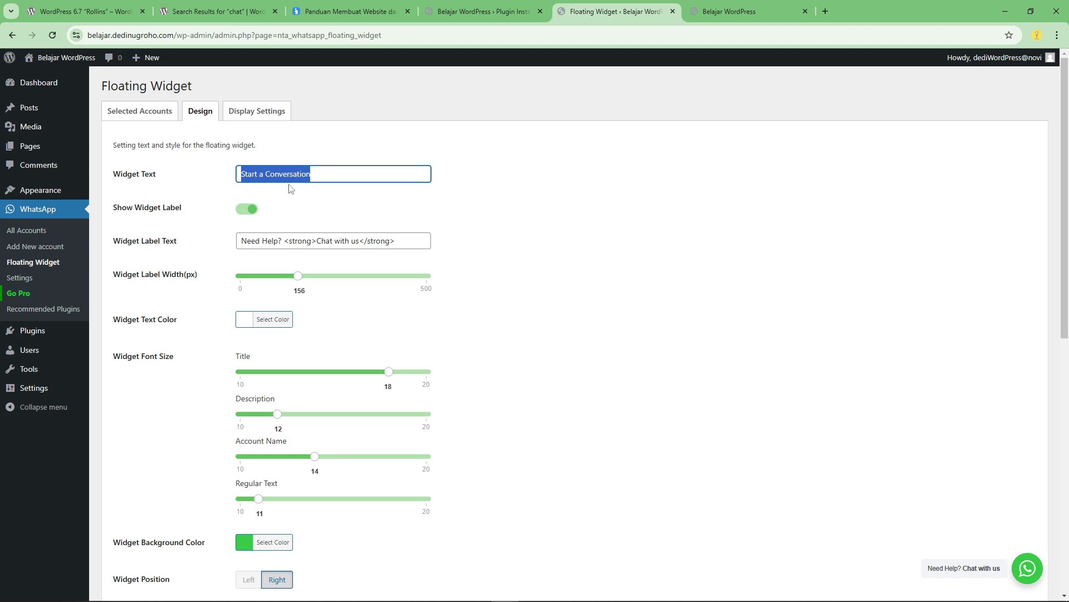
- Place the plugin search results page beside the site's admin page and view the WP Chat App entry
{"action": "left_click_drag", "start_coordinate": [218, 11], "coordinate": [463, 5]}
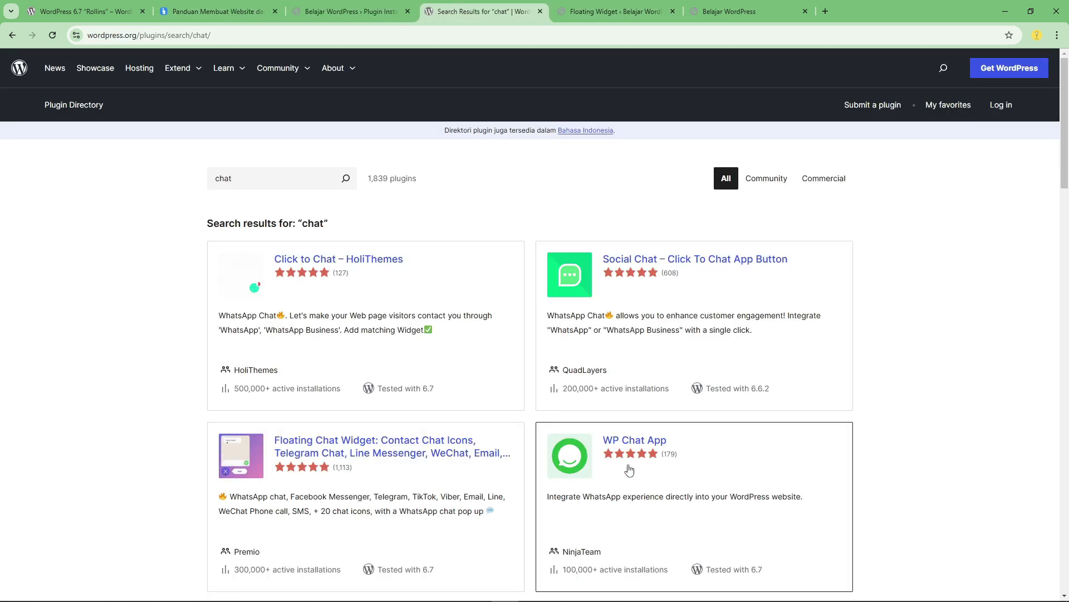
{"action": "left_click", "coordinate": [592, 4]}
{"action": "left_click", "coordinate": [479, 11]}
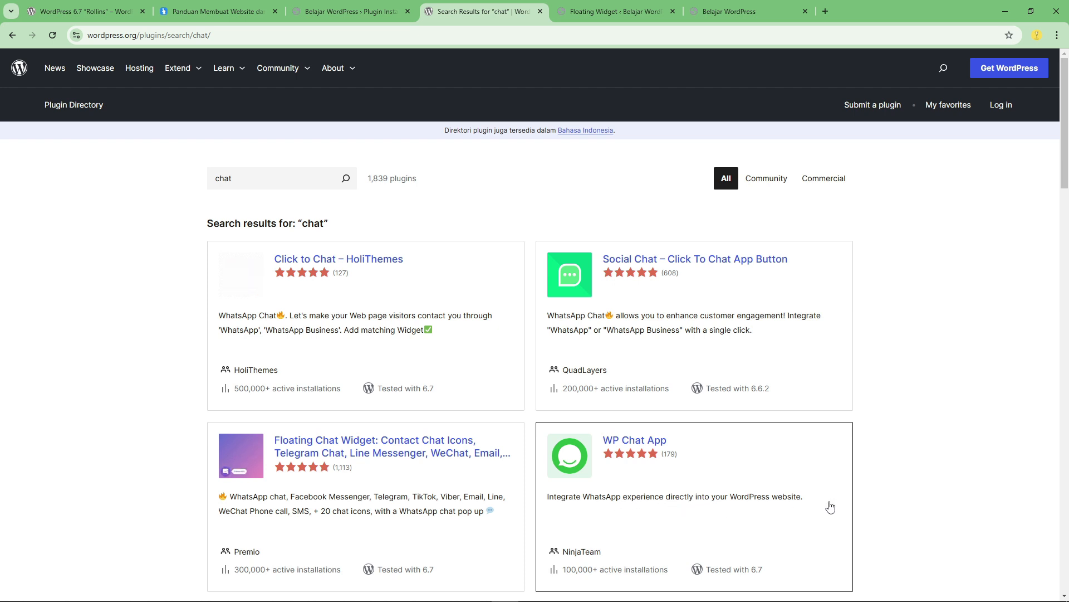
{"action": "left_click", "coordinate": [596, 11]}
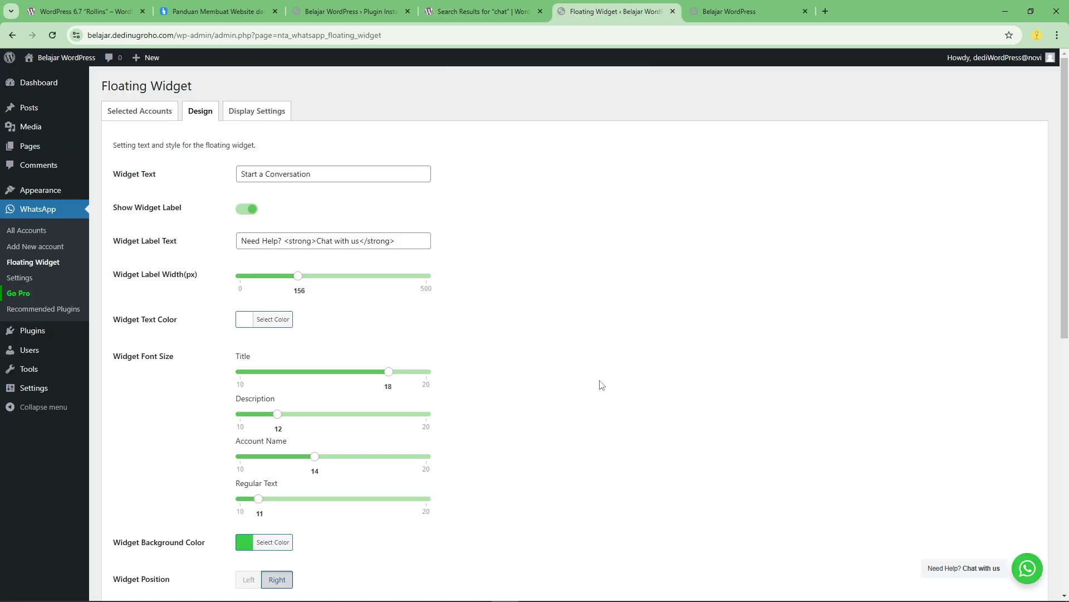
- Replace "Need Help" with "Butuh bantuan" in the floating widget's label text
{"action": "scroll", "coordinate": [316, 225], "scroll_direction": "down", "scroll_amount": 3}
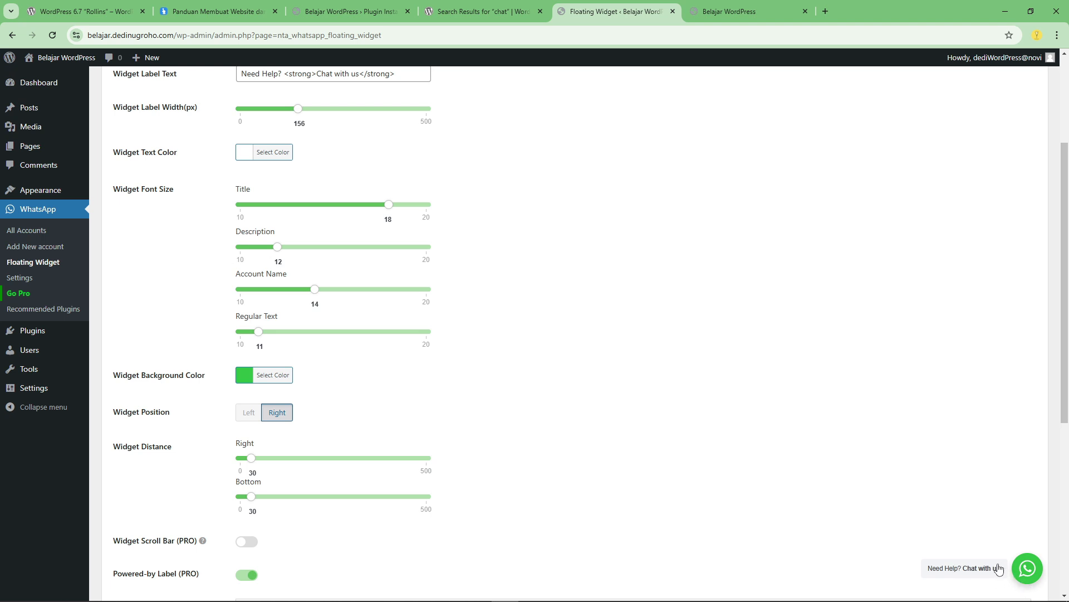
{"action": "scroll", "coordinate": [467, 467], "scroll_direction": "up", "scroll_amount": 3}
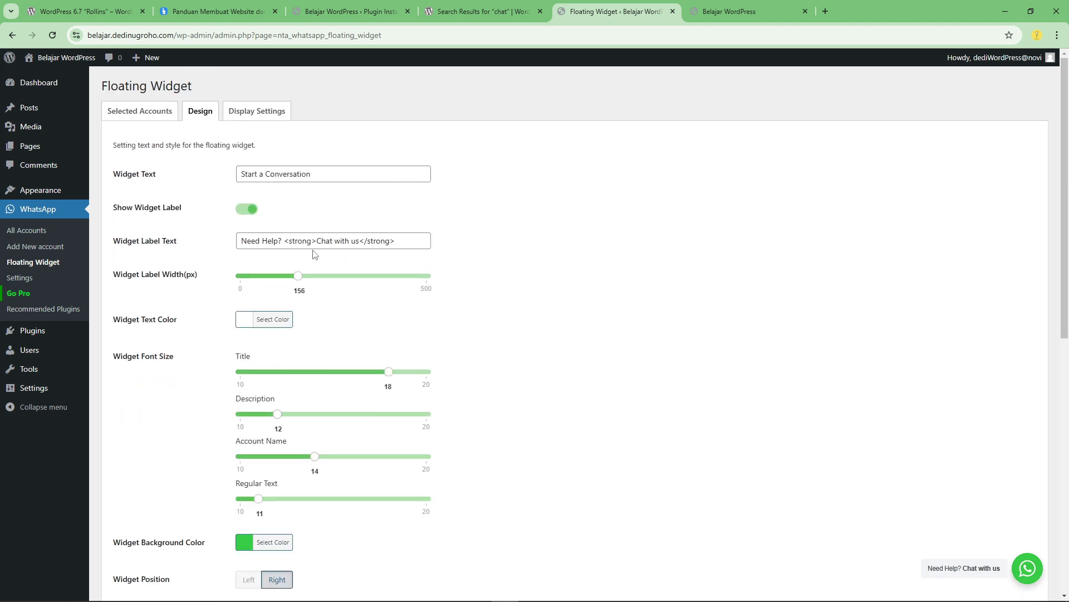
{"action": "left_click_drag", "start_coordinate": [279, 240], "coordinate": [239, 243]}
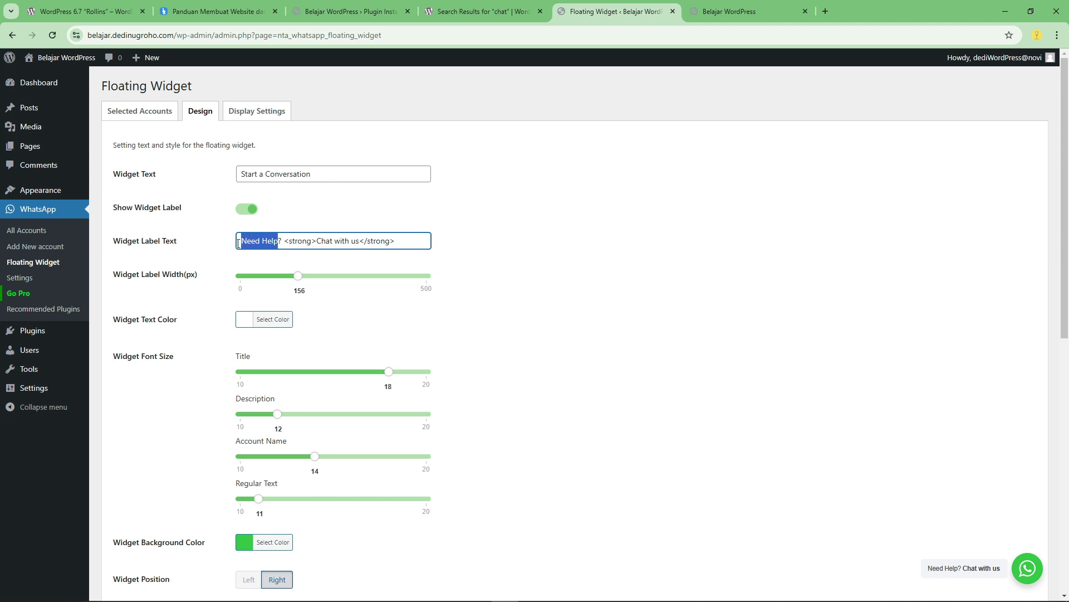
{"action": "type", "text": "Bt"}
{"action": "key", "text": "BackSpace"}
{"action": "type", "text": "utuh ban"}
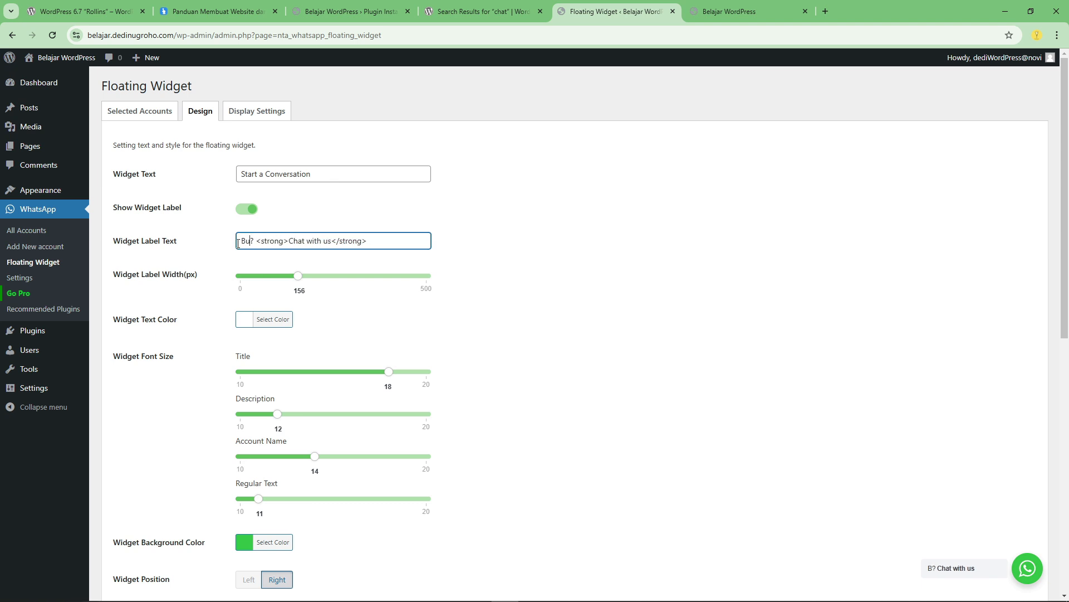
{"action": "type", "text": "tuan"}
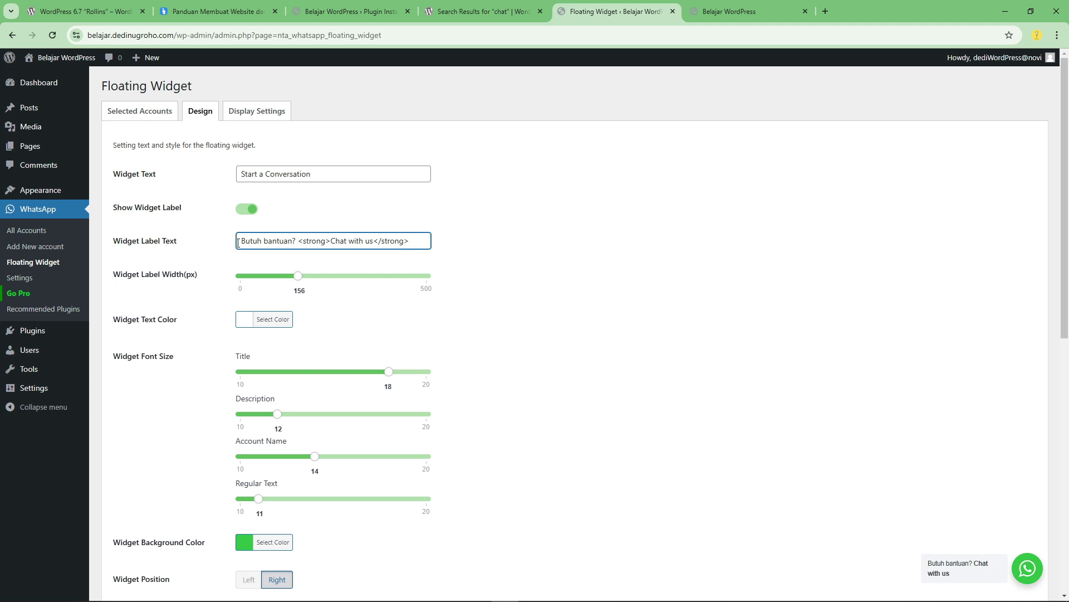
- Replace "Chat with us" with "Whatsapp saya sekarang" inside the label text's strong tags
{"action": "left_click_drag", "start_coordinate": [373, 239], "coordinate": [353, 241]}
{"action": "key", "text": "BackSpace"}
{"action": "key", "text": "BackSpace"}
{"action": "key", "text": "BackSpace"}
{"action": "key", "text": "BackSpace"}
{"action": "key", "text": "BackSpace"}
{"action": "key", "text": "BackSpace"}
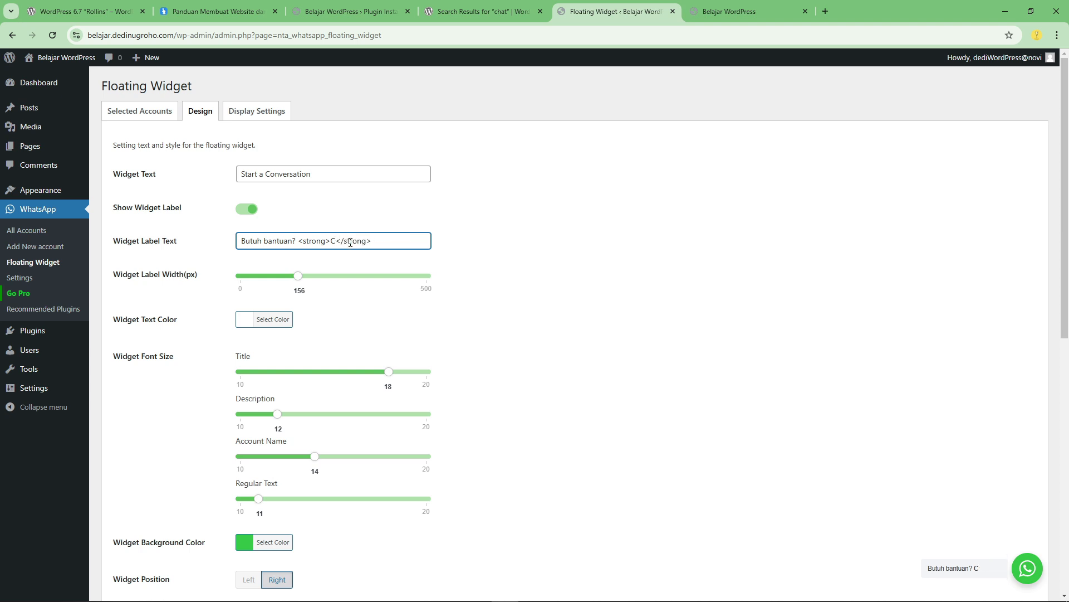
{"action": "type", "text": "E"}
{"action": "key", "text": "BackSpace"}
{"action": "type", "text": "Whatsapp saya sekarang"}
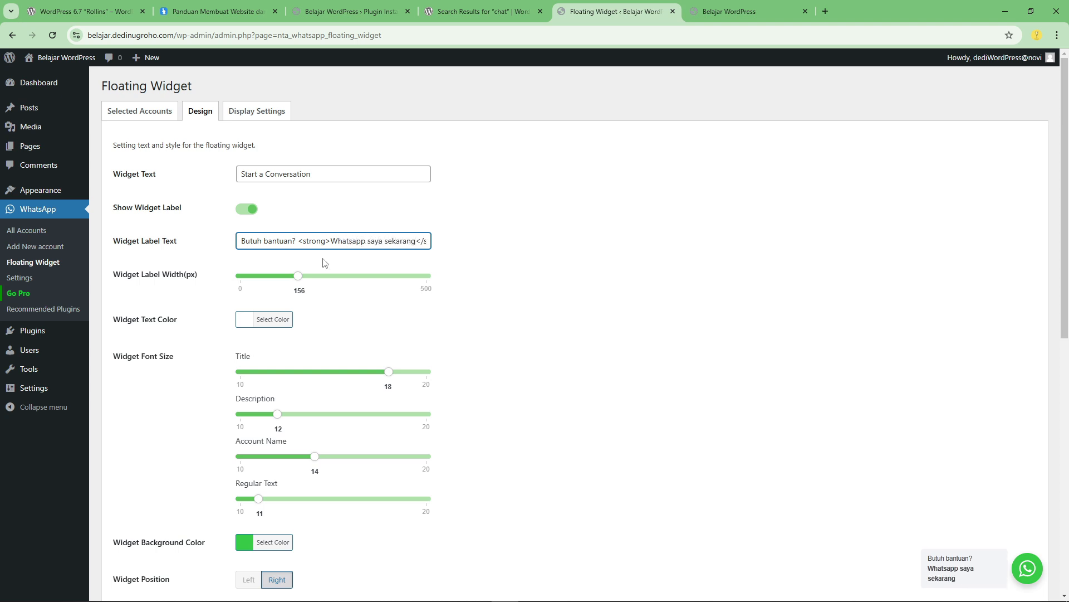
{"action": "left_click", "coordinate": [715, 257]}
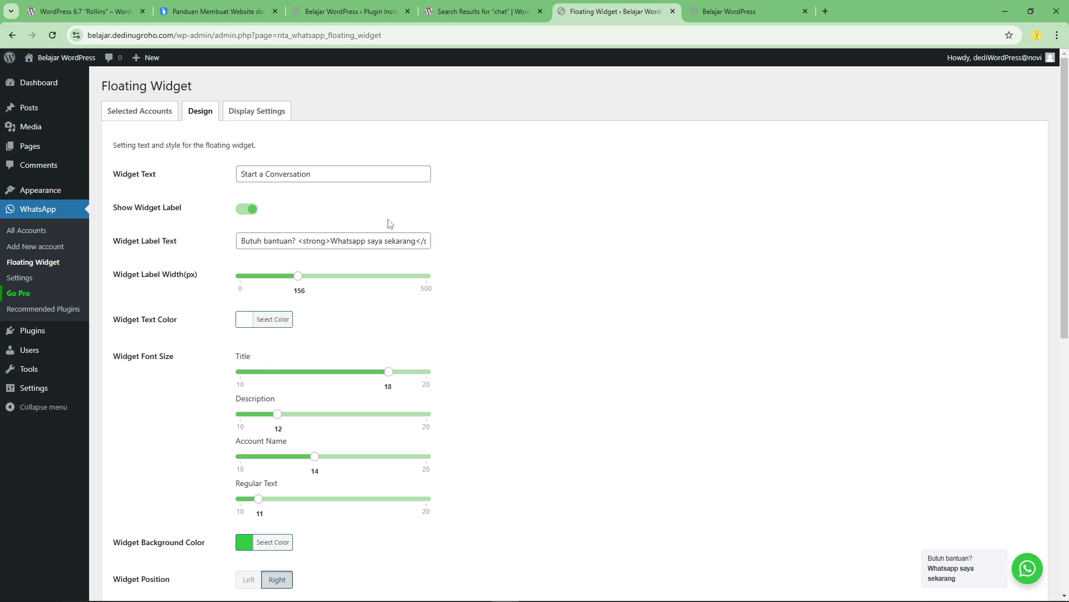
- Save the floating widget's design changes, check the live site and return to the widget settings
{"action": "scroll", "coordinate": [479, 349], "scroll_direction": "down", "scroll_amount": 5}
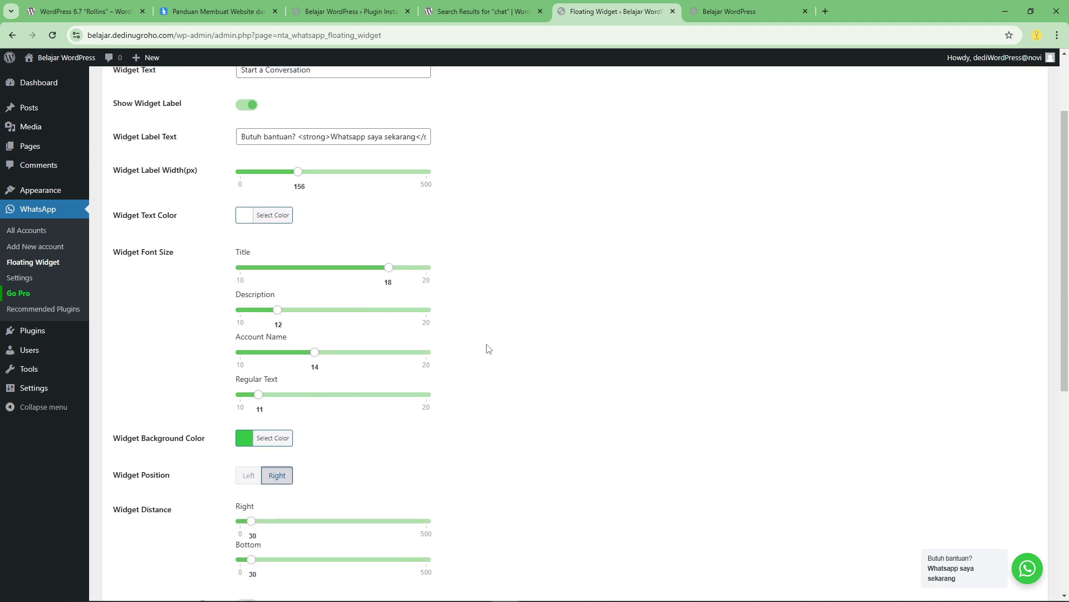
{"action": "scroll", "coordinate": [351, 435], "scroll_direction": "down", "scroll_amount": 4}
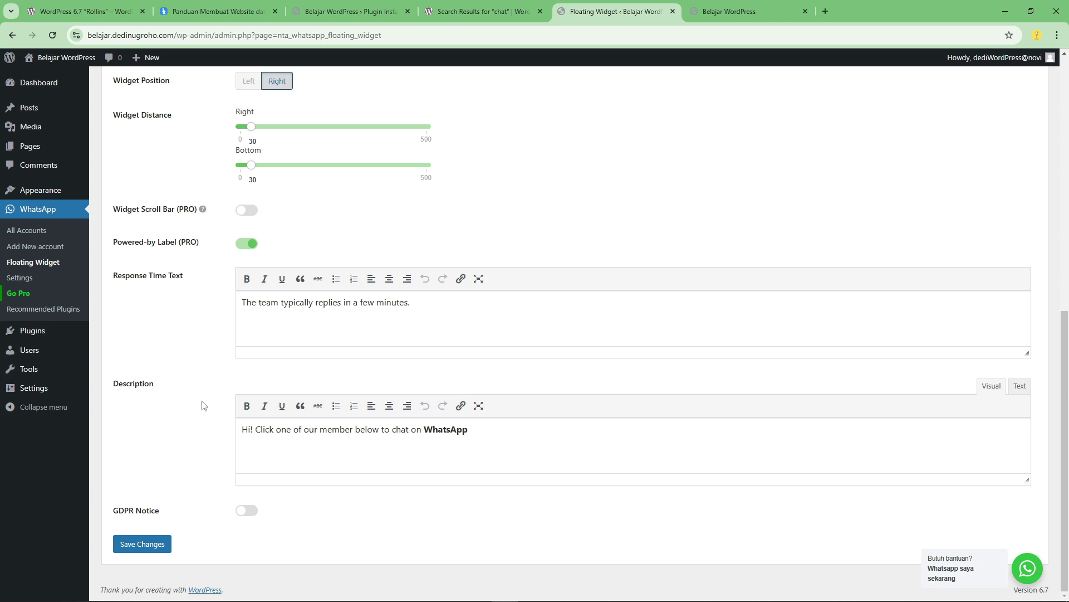
{"action": "left_click", "coordinate": [150, 547]}
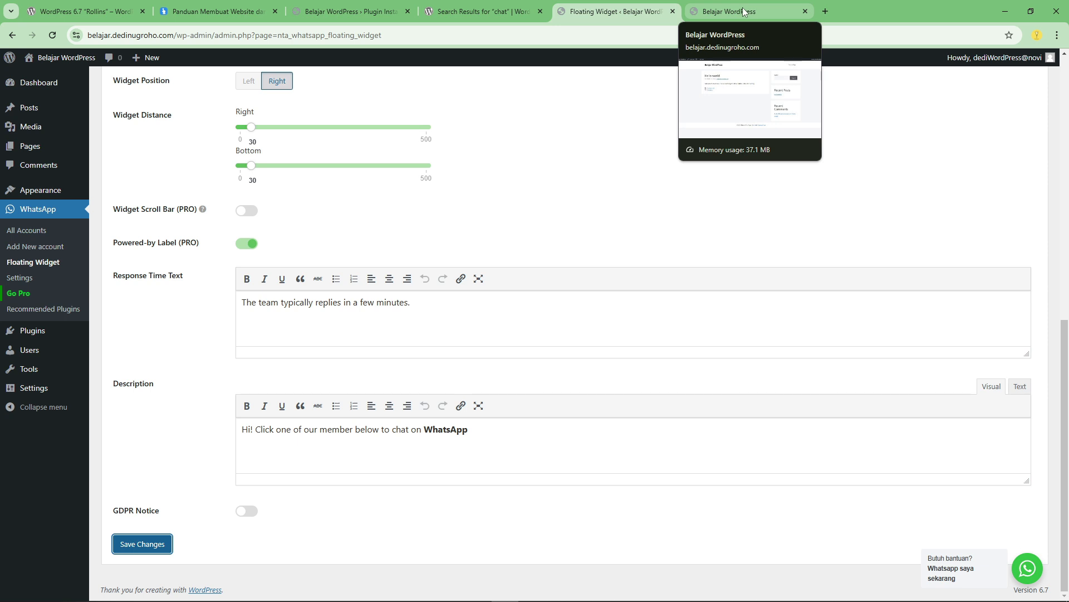
{"action": "left_click", "coordinate": [763, 6]}
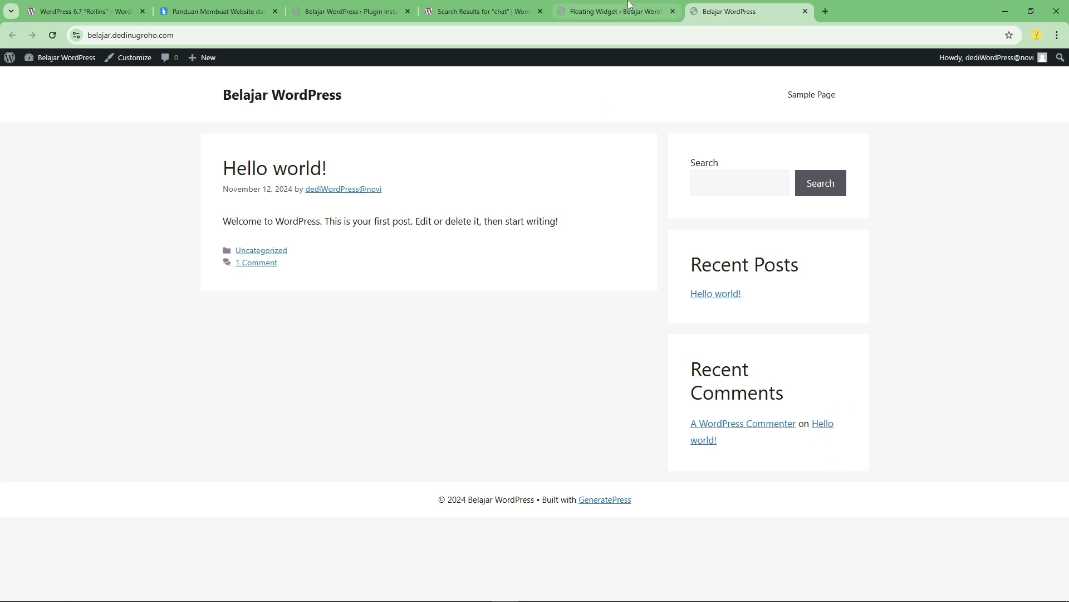
{"action": "left_click", "coordinate": [616, 12]}
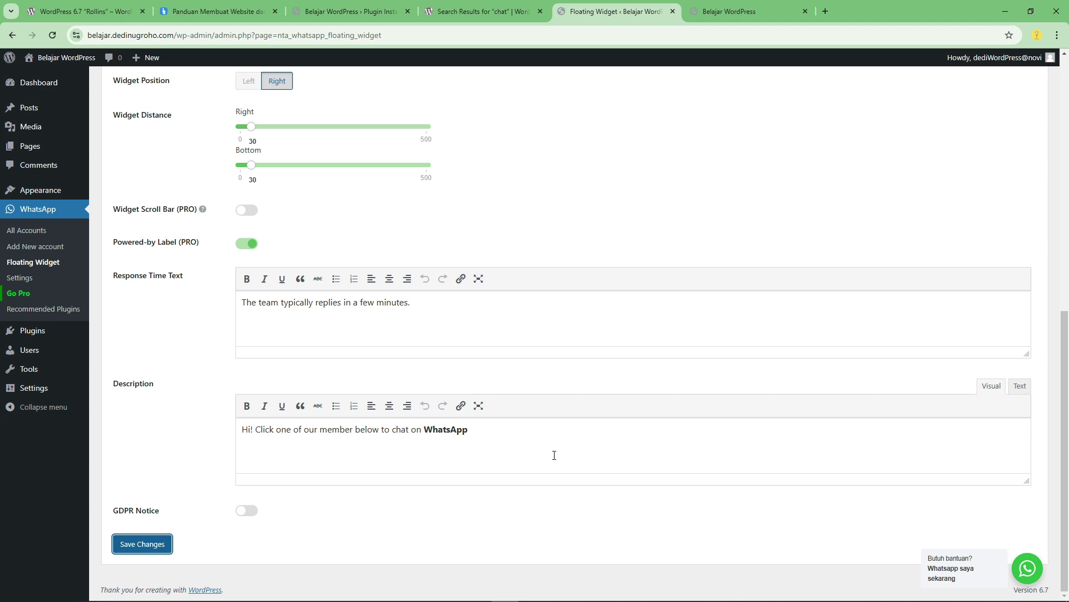
- Save the widget's display settings with "Show on all pages and posts" selected, and switch to the live site
{"action": "scroll", "coordinate": [554, 455], "scroll_direction": "up", "scroll_amount": 9}
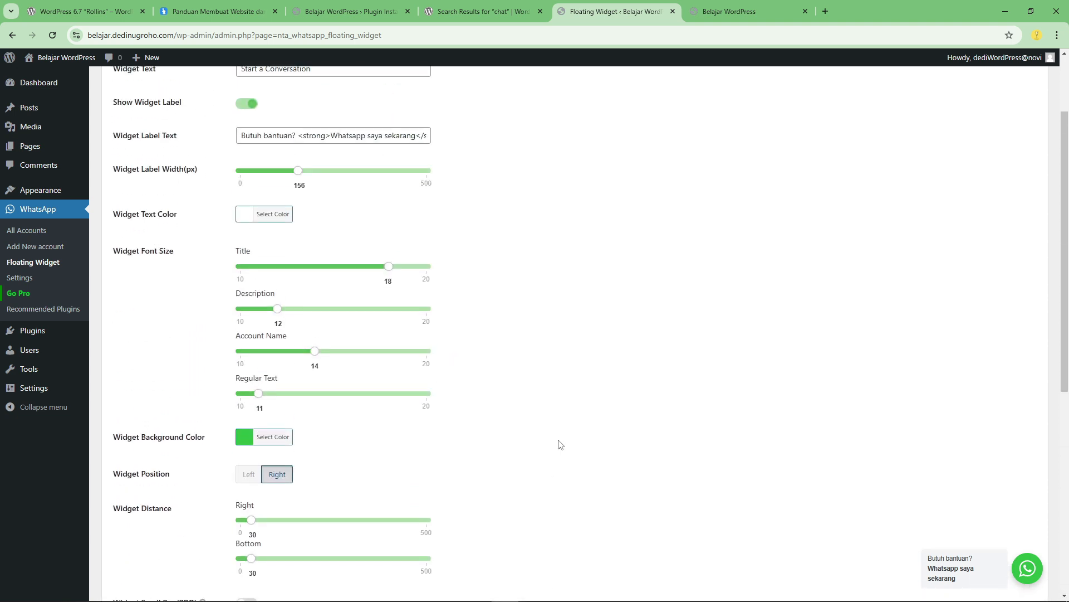
{"action": "left_click", "coordinate": [235, 113]}
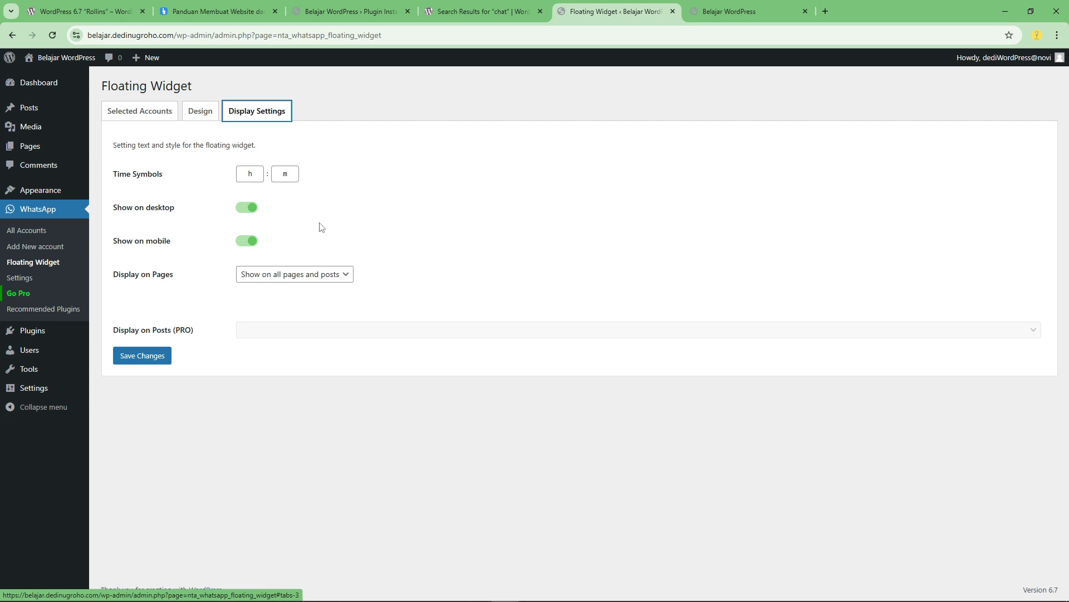
{"action": "left_click", "coordinate": [310, 276]}
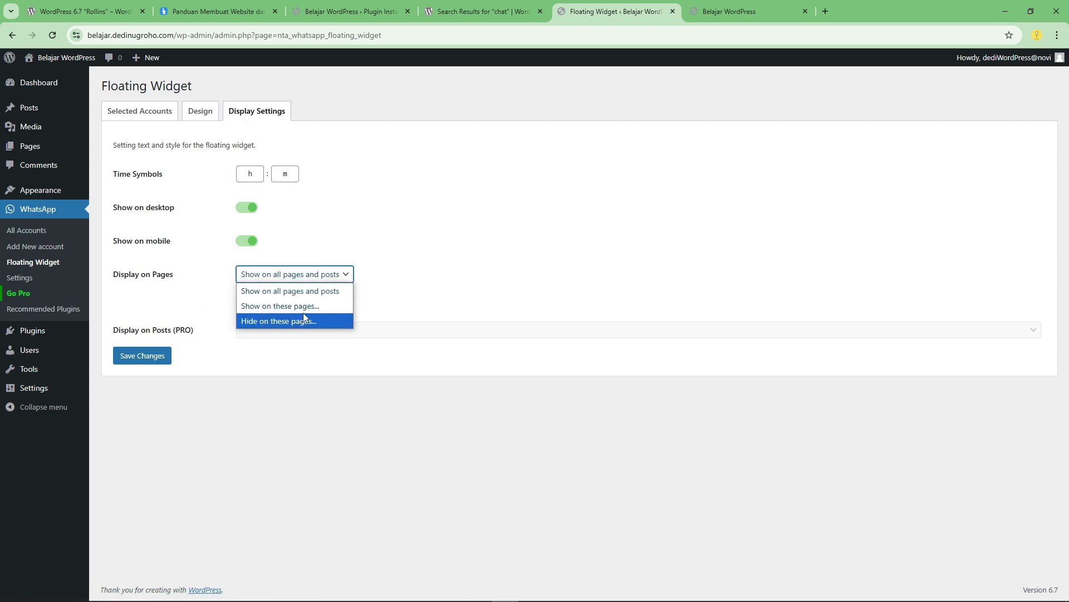
{"action": "left_click", "coordinate": [307, 291]}
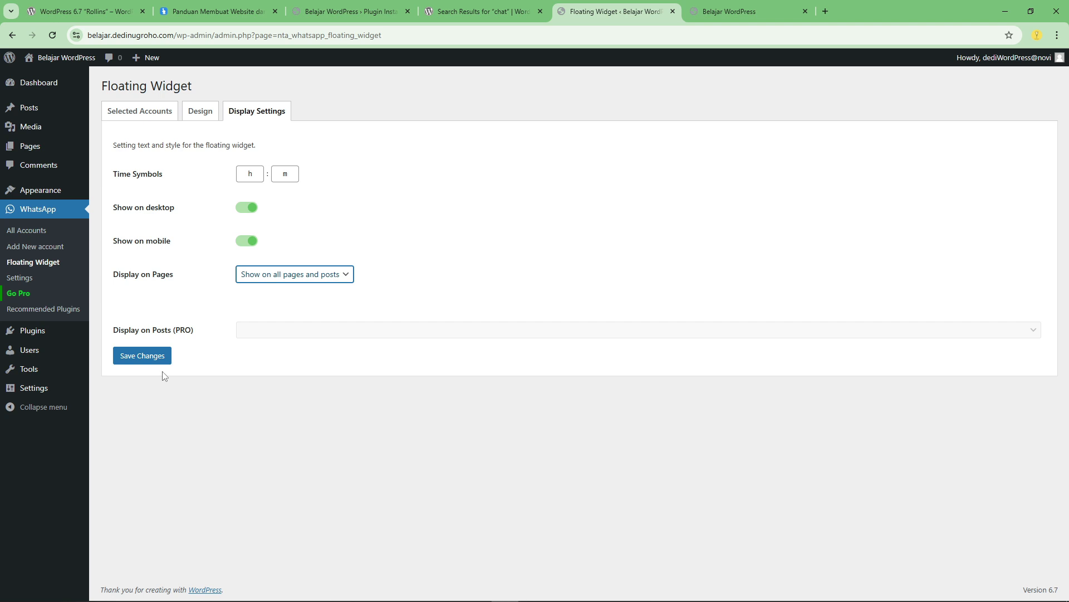
{"action": "left_click", "coordinate": [152, 358]}
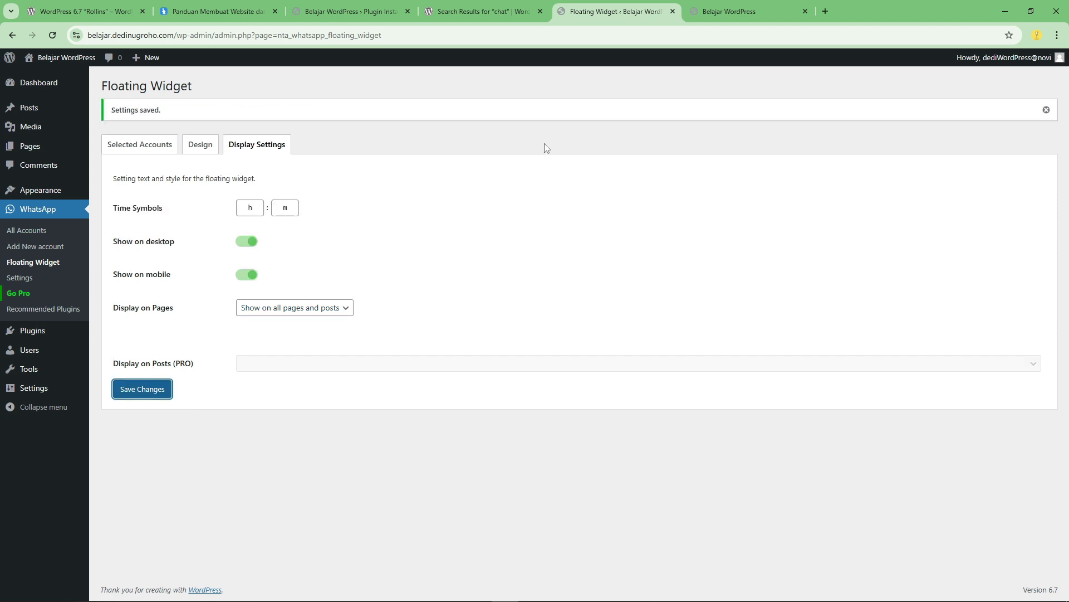
{"action": "left_click", "coordinate": [723, 11]}
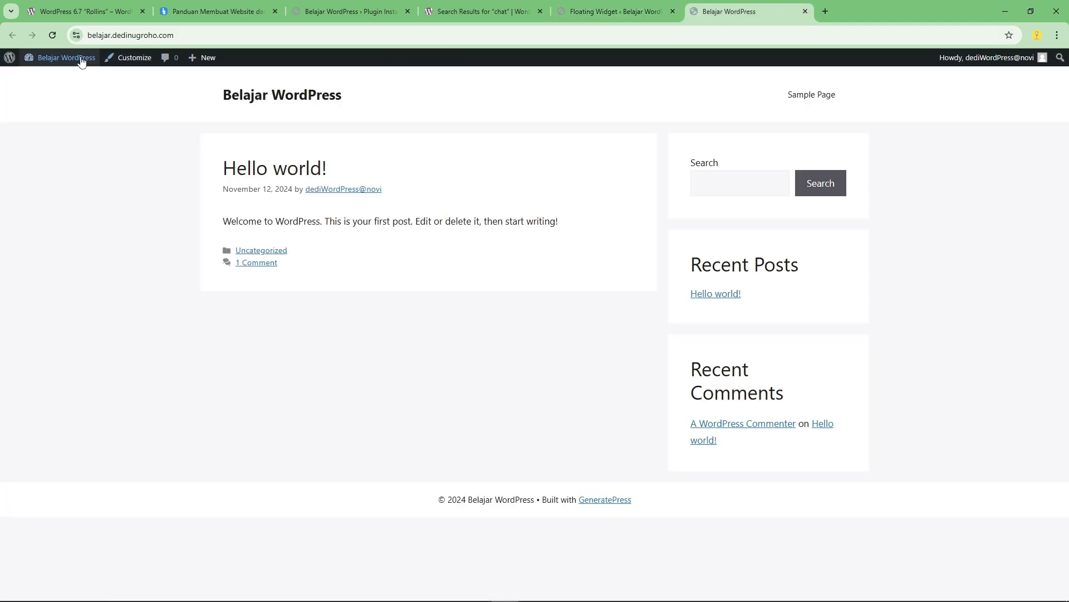
- Reload the live site to check for the chat widget and return to the floating widget settings
{"action": "left_click", "coordinate": [52, 35]}
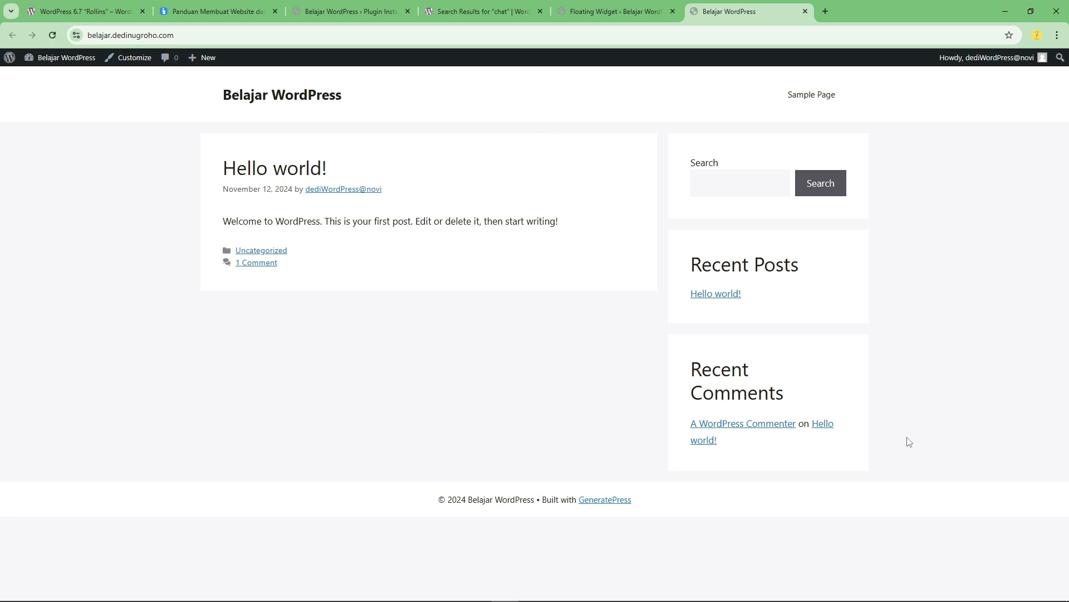
{"action": "left_click", "coordinate": [54, 36]}
{"action": "left_click", "coordinate": [613, 11]}
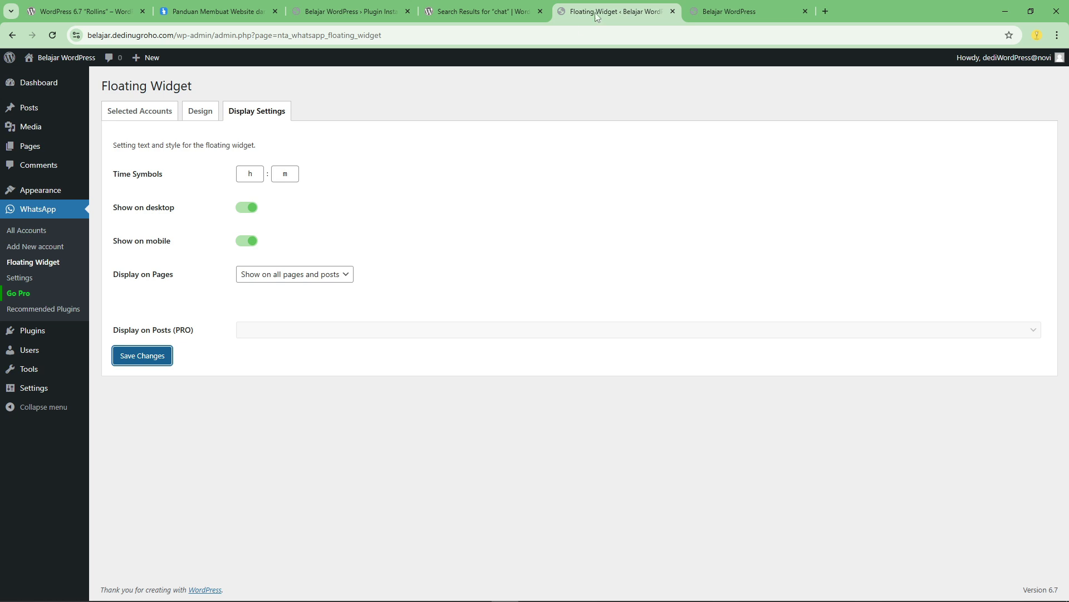
- Open the WhatsApp plugin's general settings and review the WooCommerce button, Analytics and WhatsApp URL options
{"action": "left_click", "coordinate": [14, 276]}
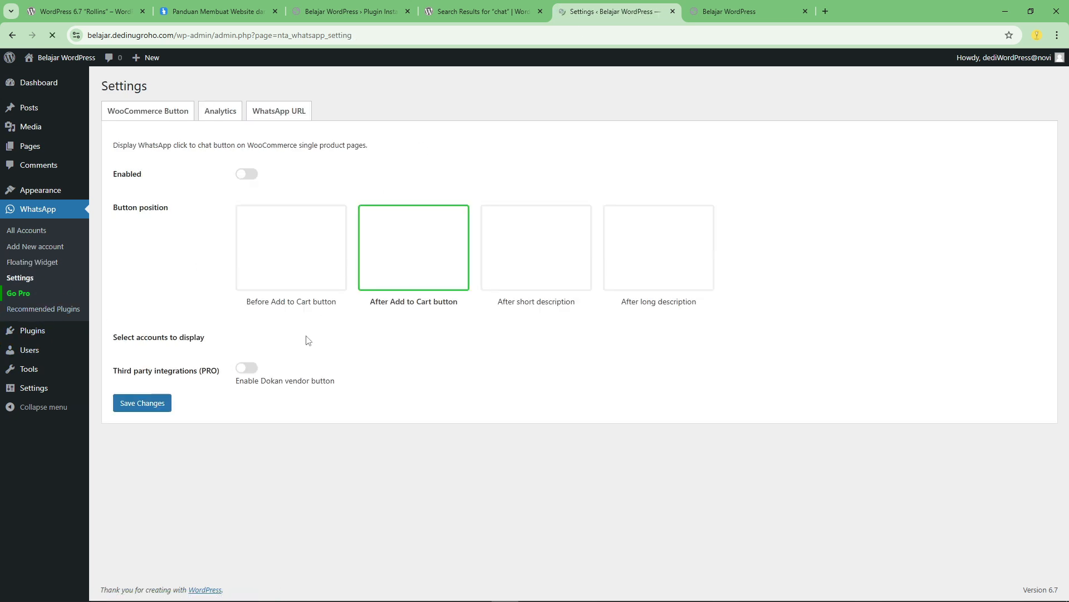
{"action": "left_click", "coordinate": [237, 109]}
{"action": "left_click", "coordinate": [285, 111]}
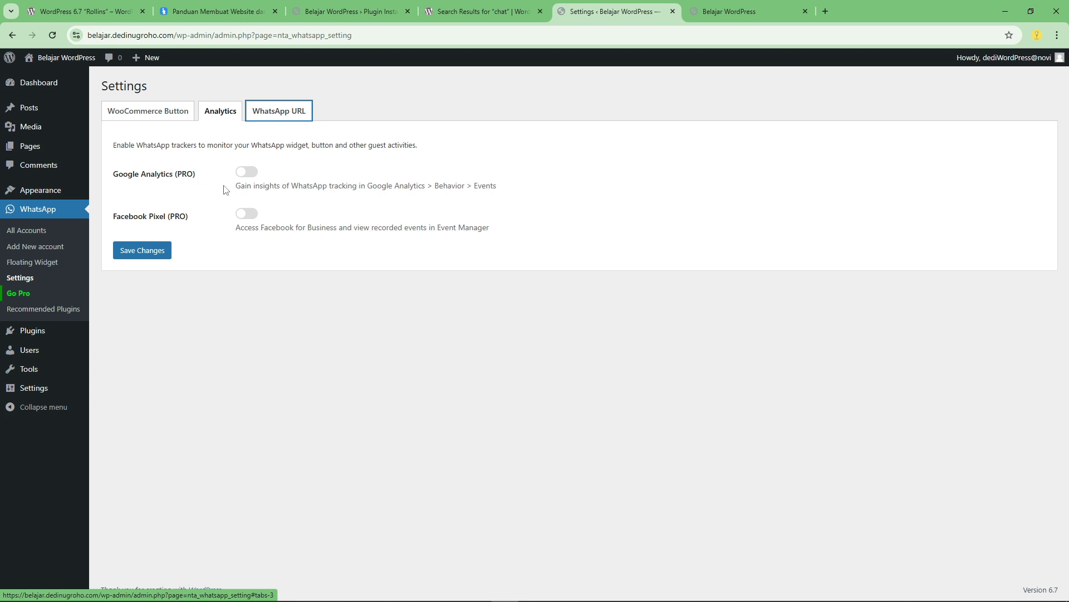
{"action": "left_click", "coordinate": [286, 114]}
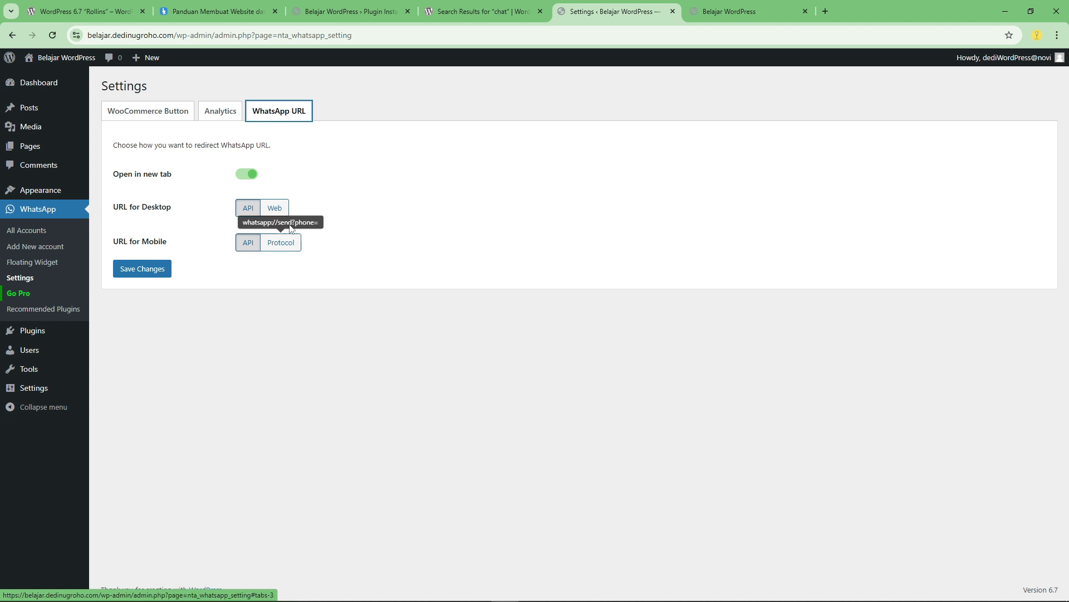
- Try the Web URL option for desktop and Protocol for mobile, and switch both back to API
{"action": "left_click", "coordinate": [275, 208]}
{"action": "left_click", "coordinate": [268, 245]}
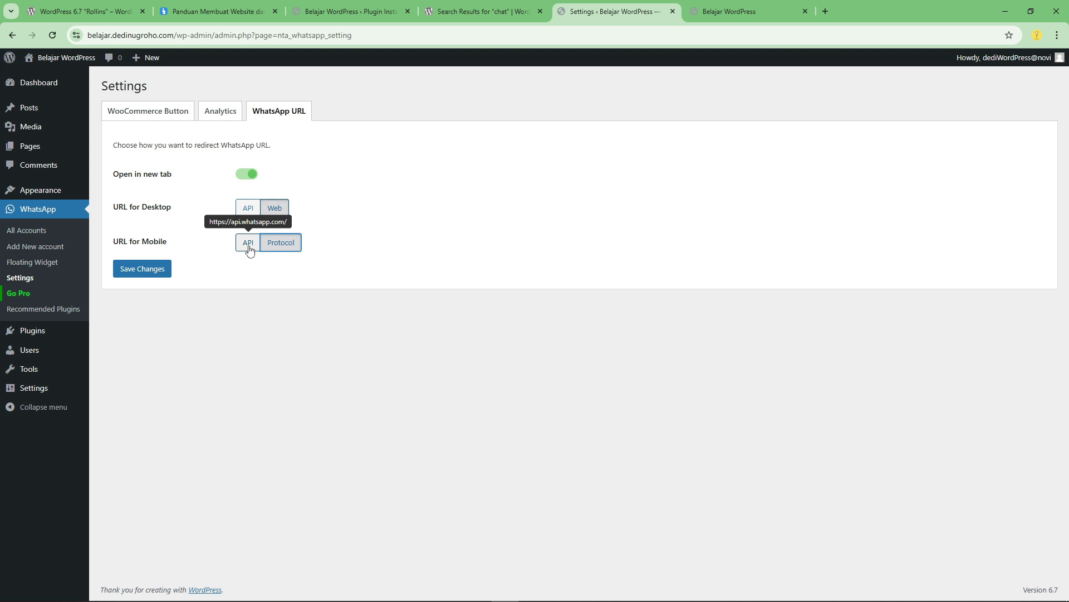
{"action": "left_click", "coordinate": [248, 245]}
{"action": "left_click", "coordinate": [248, 210]}
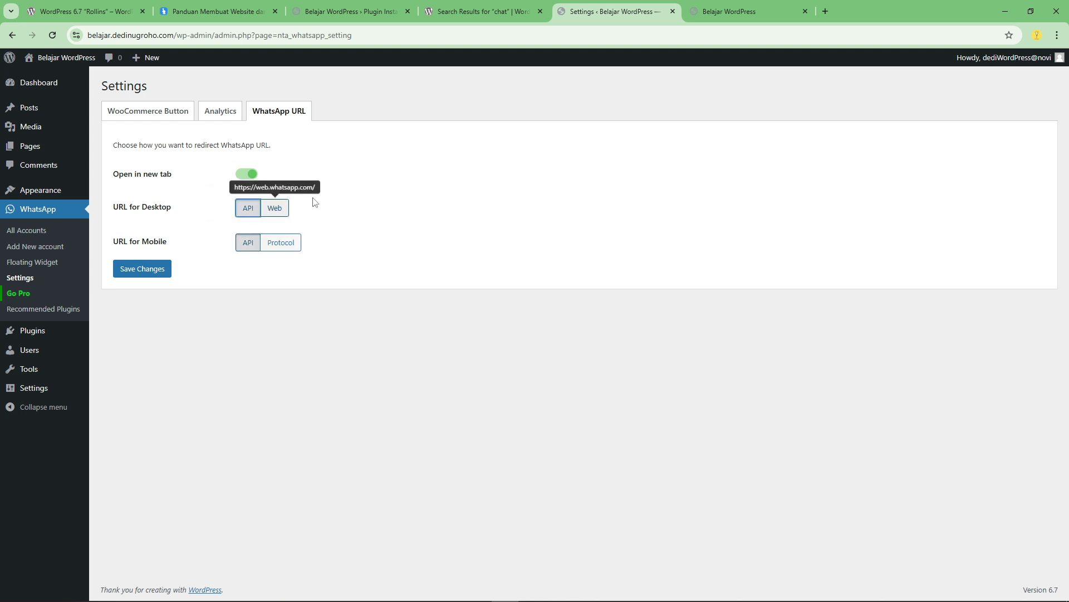
- Look over the floating widget pages, open the form for a new WhatsApp account and compare it with the live site
{"action": "left_click", "coordinate": [19, 274]}
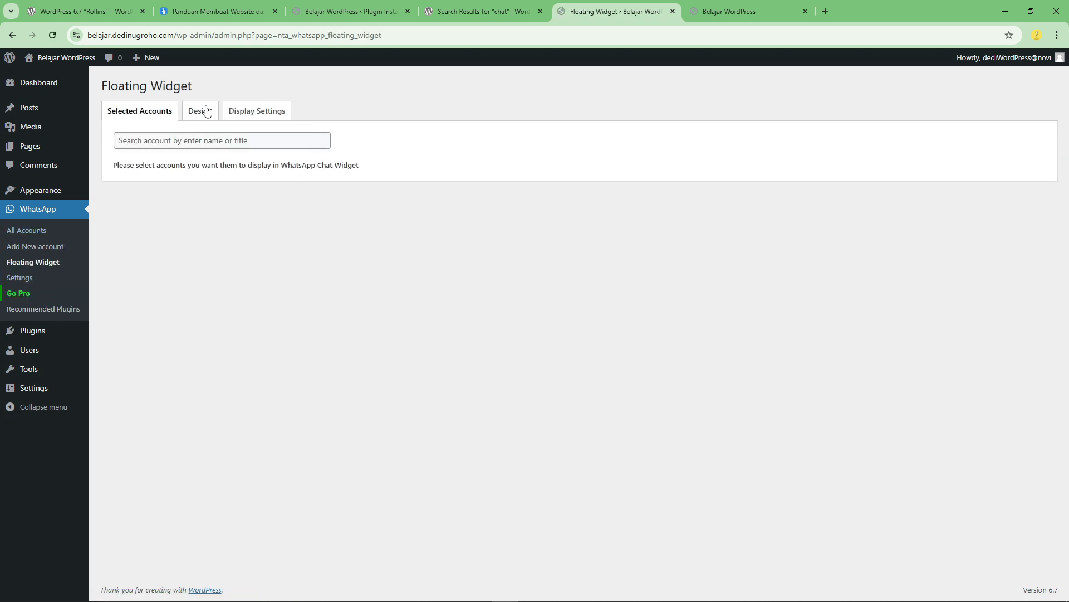
{"action": "left_click", "coordinate": [207, 114]}
{"action": "left_click", "coordinate": [44, 246]}
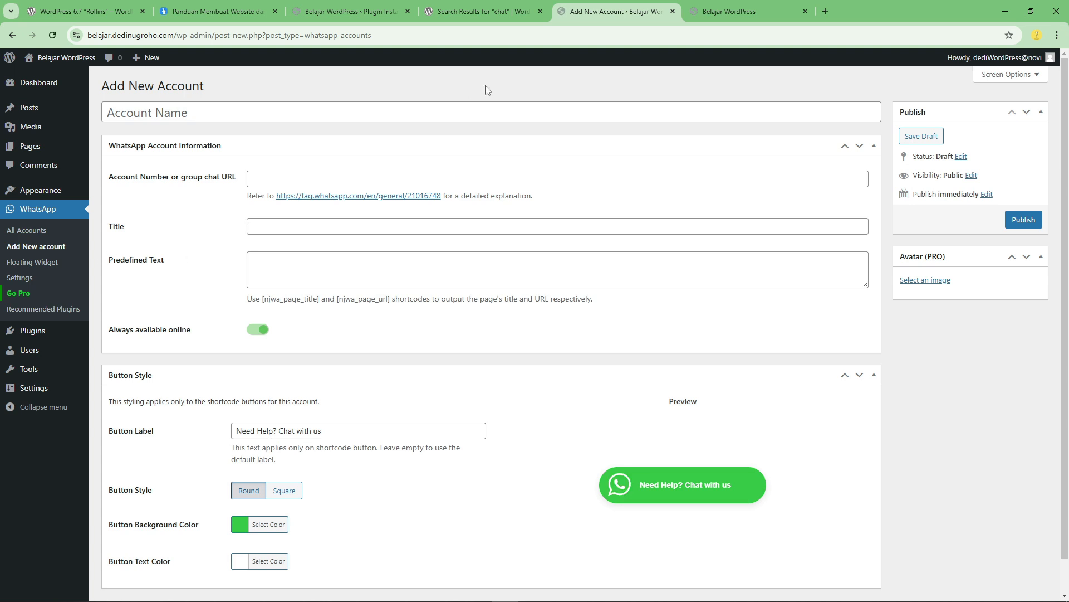
{"action": "key", "text": "ctrl+Tab"}
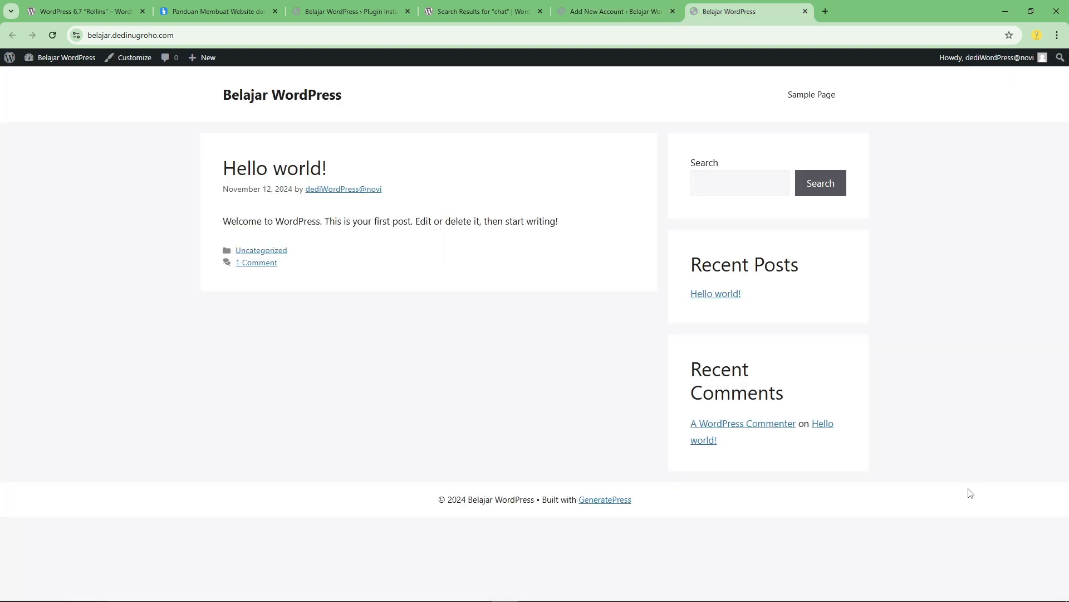
{"action": "left_click", "coordinate": [560, 11]}
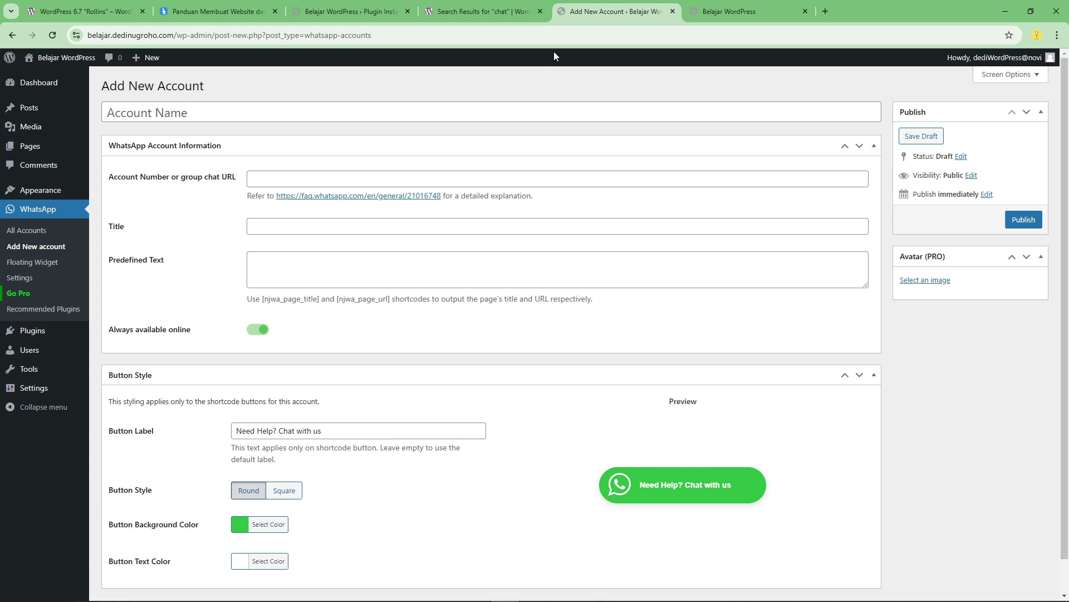
- Copy the WhatsApp number from the dedinugroho.com footer into the new account's number field and prefix it with the +62 country code
{"action": "left_click", "coordinate": [280, 175]}
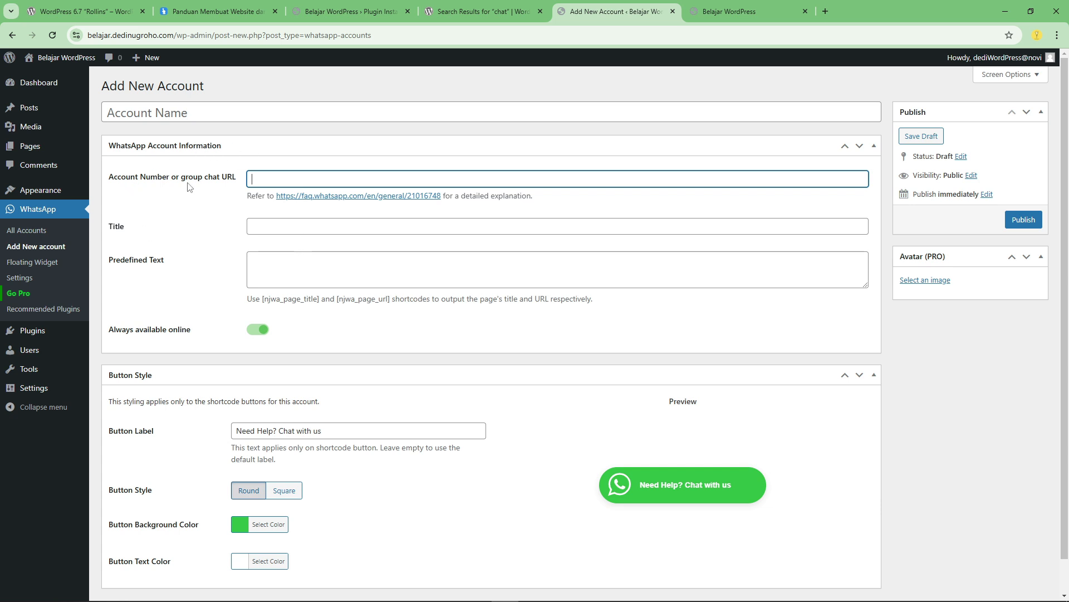
{"action": "left_click", "coordinate": [223, 9]}
{"action": "right_click", "coordinate": [808, 436]}
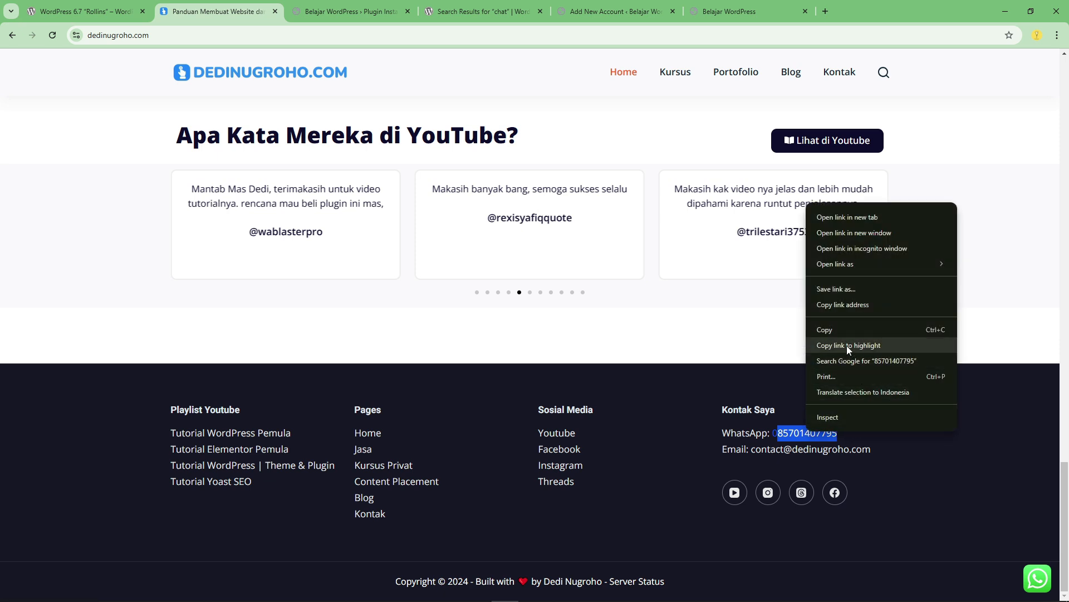
{"action": "left_click", "coordinate": [840, 332]}
{"action": "left_click", "coordinate": [613, 12]}
{"action": "key", "text": "ctrl+v"}
{"action": "key", "text": "Home"}
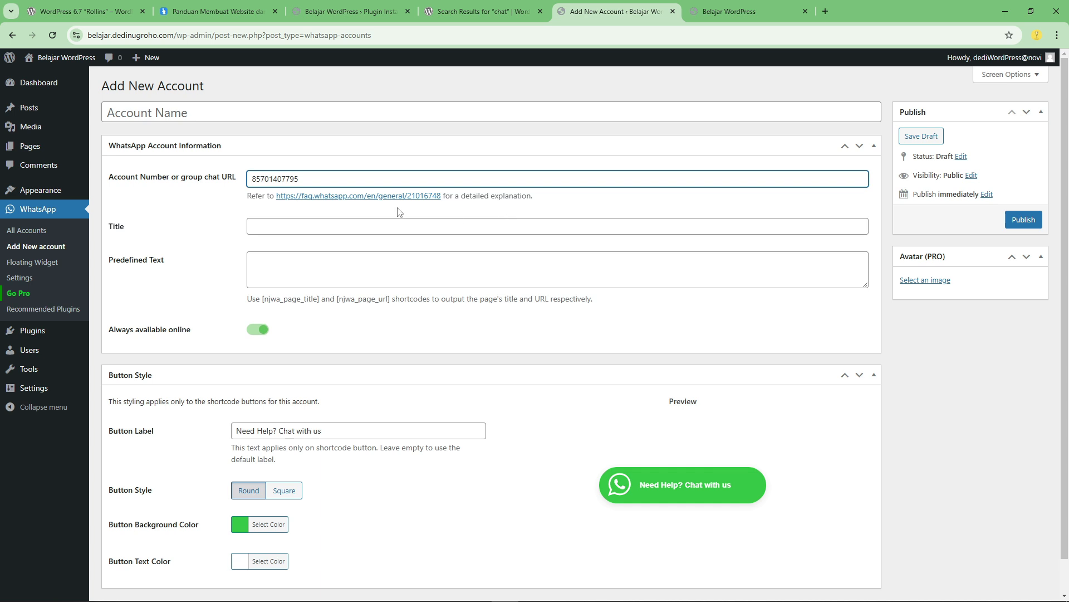
{"action": "type", "text": "+62"}
- Set the account's title to "WhatsApp" and write a predefined greeting to the site owner ending with "saya mau tanya ... ..."
{"action": "left_click", "coordinate": [264, 225]}
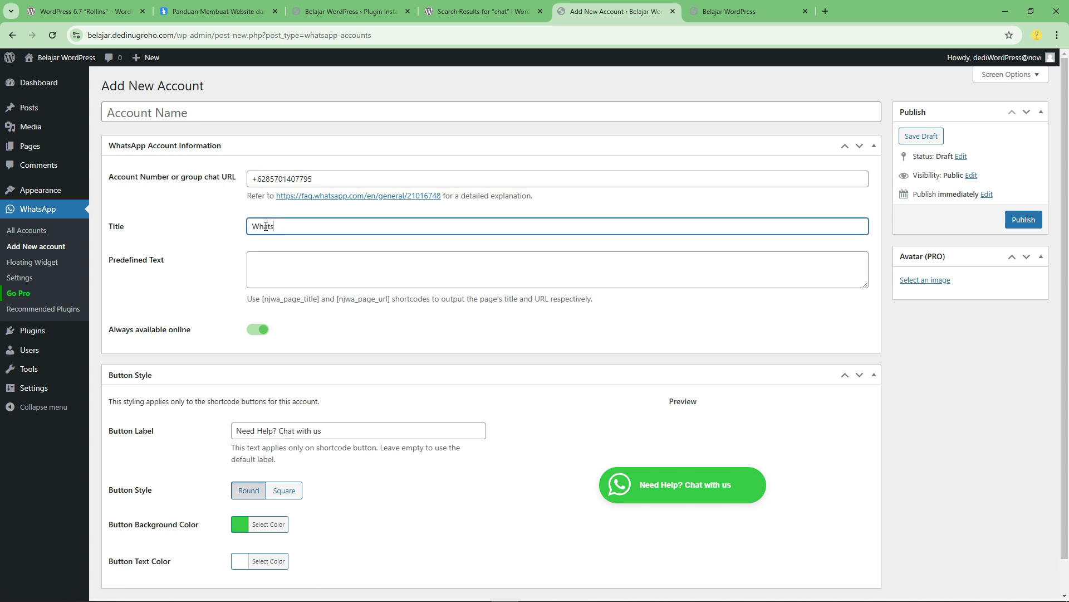
{"action": "left_click", "coordinate": [332, 276]}
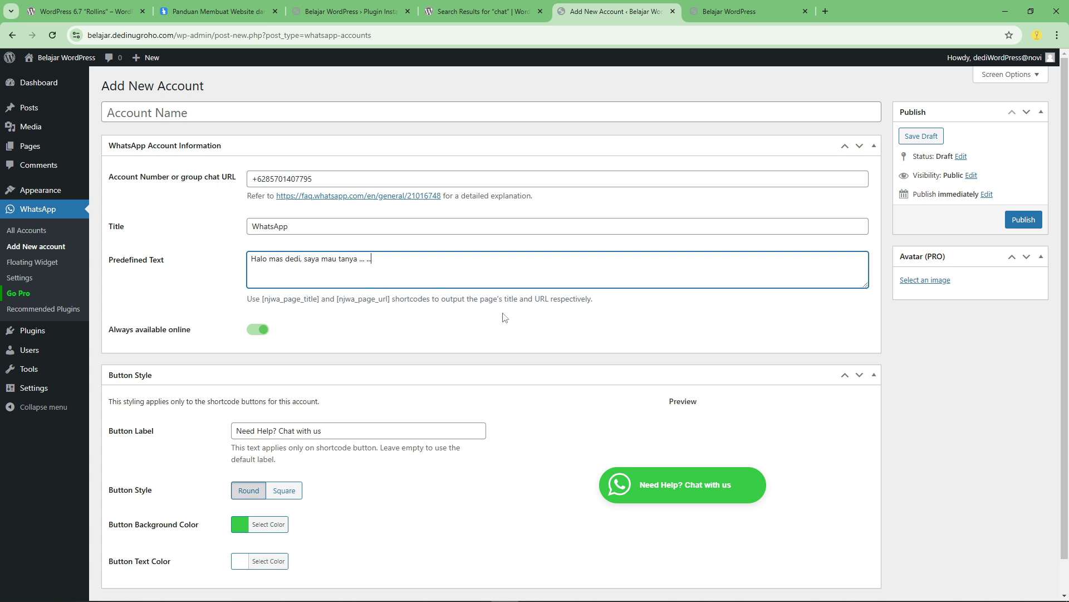
- Switch off "Always available online" to examine the custom availability options, and switch it back on
{"action": "scroll", "coordinate": [214, 301], "scroll_direction": "down", "scroll_amount": 1}
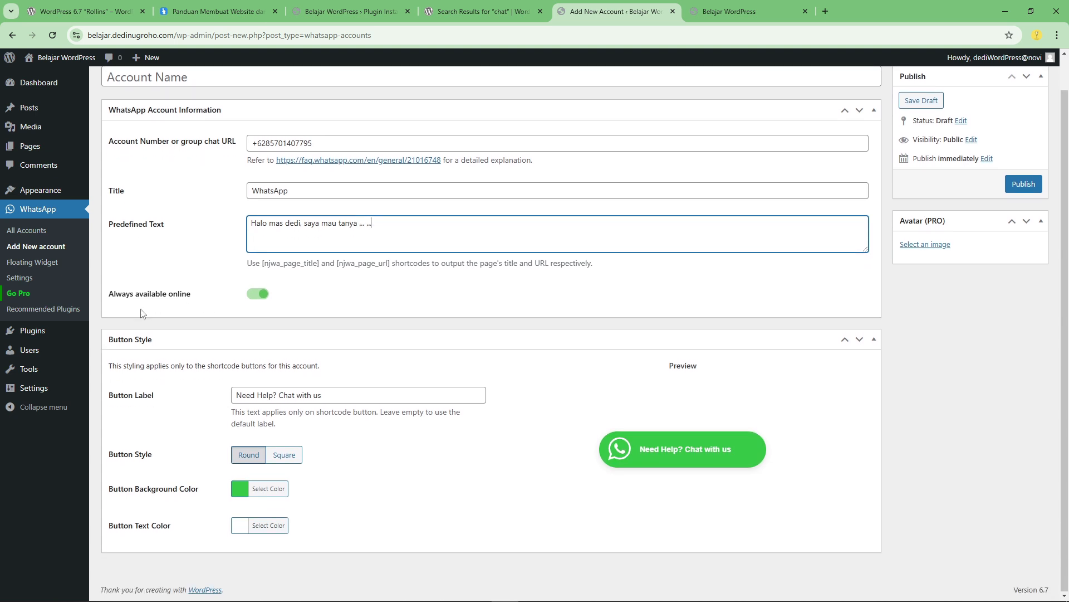
{"action": "left_click", "coordinate": [258, 295]}
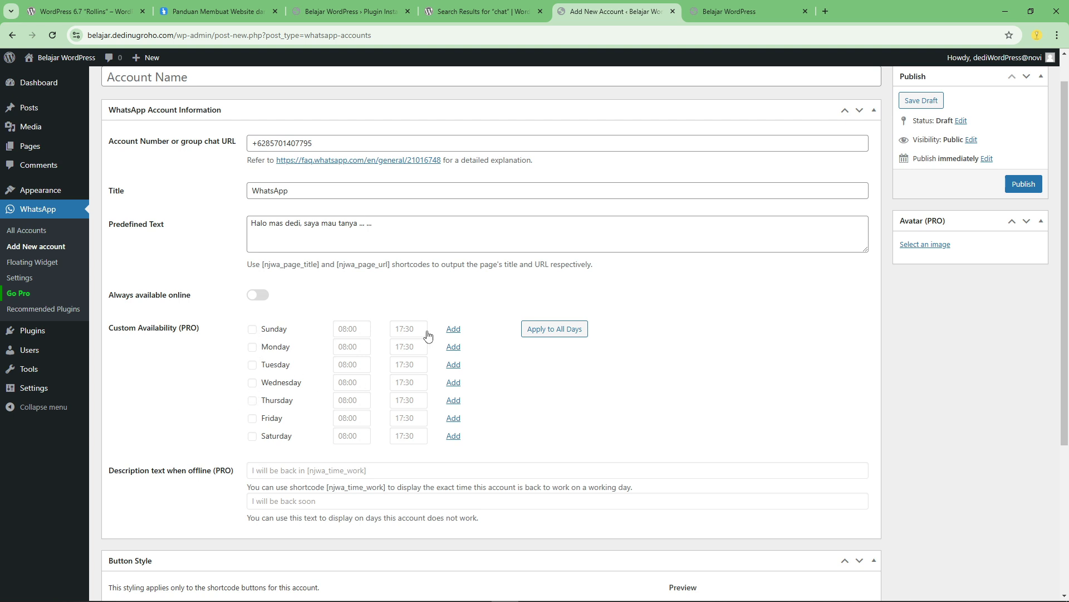
{"action": "left_click", "coordinate": [454, 329]}
{"action": "left_click", "coordinate": [453, 346]}
{"action": "left_click", "coordinate": [257, 295]}
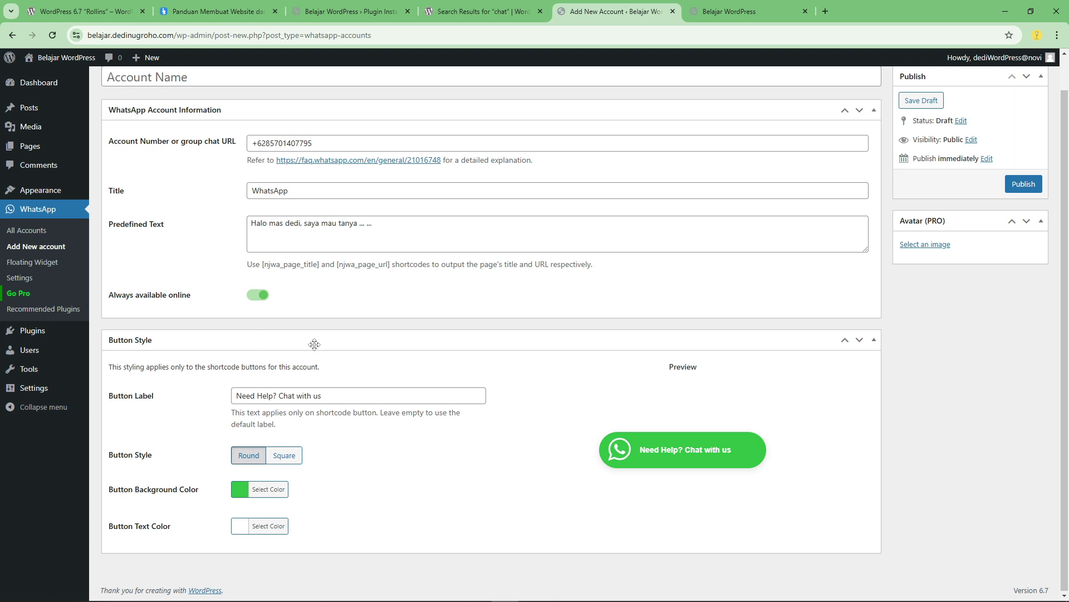
{"action": "left_click", "coordinate": [259, 295]}
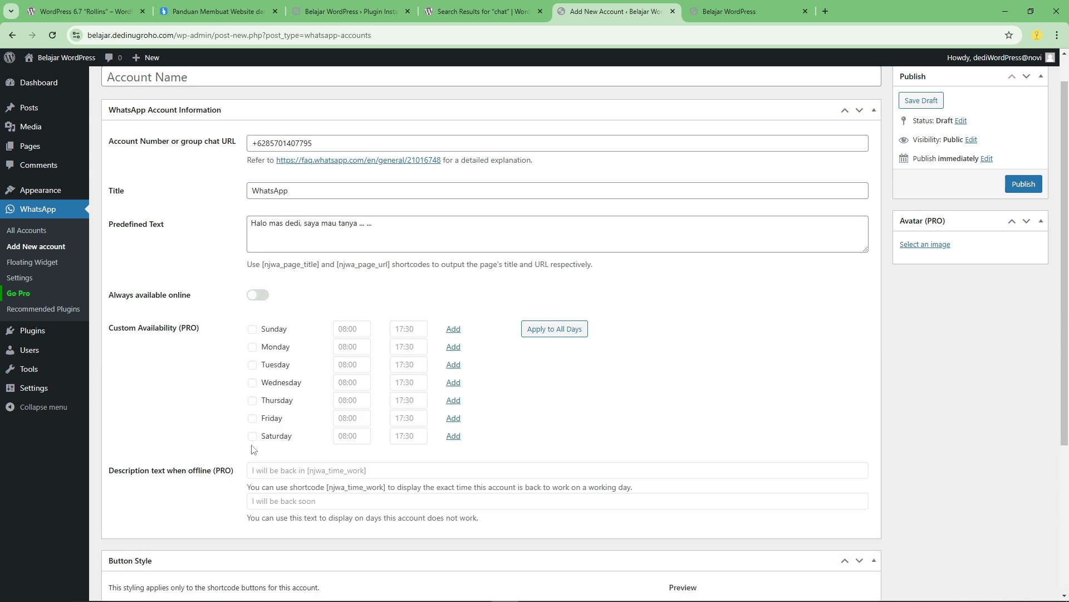
{"action": "left_click", "coordinate": [256, 296]}
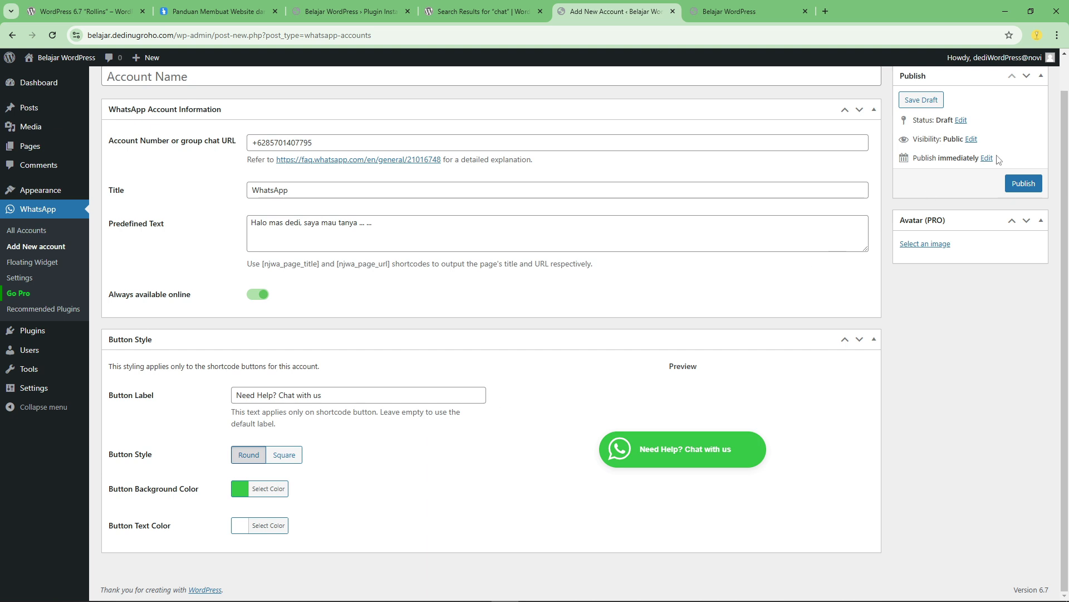
- Publish the new WhatsApp account, reload the live site to check for the widget and return to the account
{"action": "left_click", "coordinate": [1023, 186]}
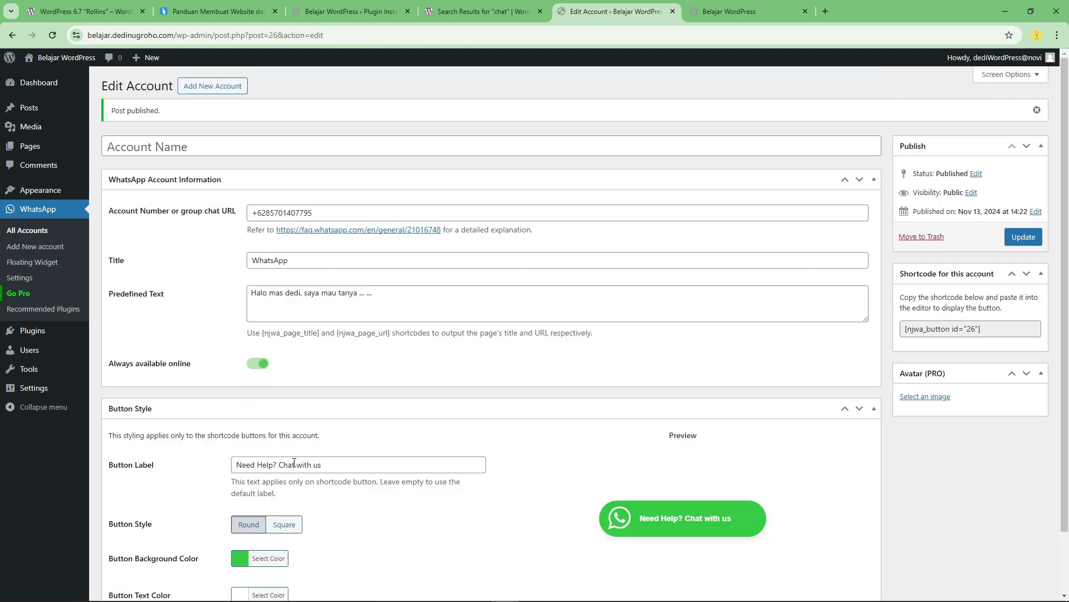
{"action": "left_click_drag", "start_coordinate": [277, 464], "coordinate": [458, 508]}
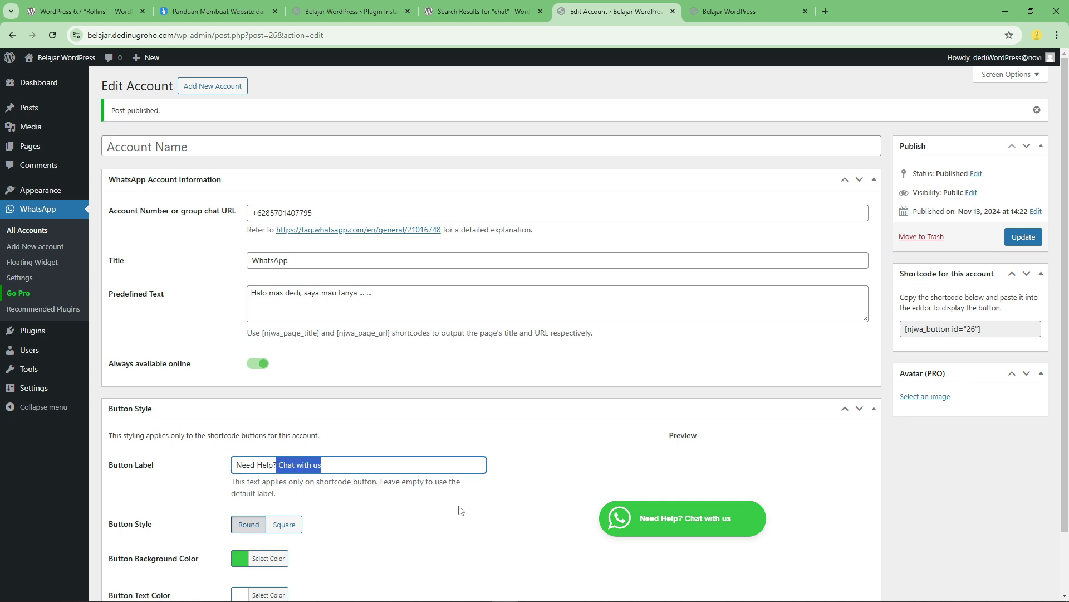
{"action": "left_click", "coordinate": [730, 11]}
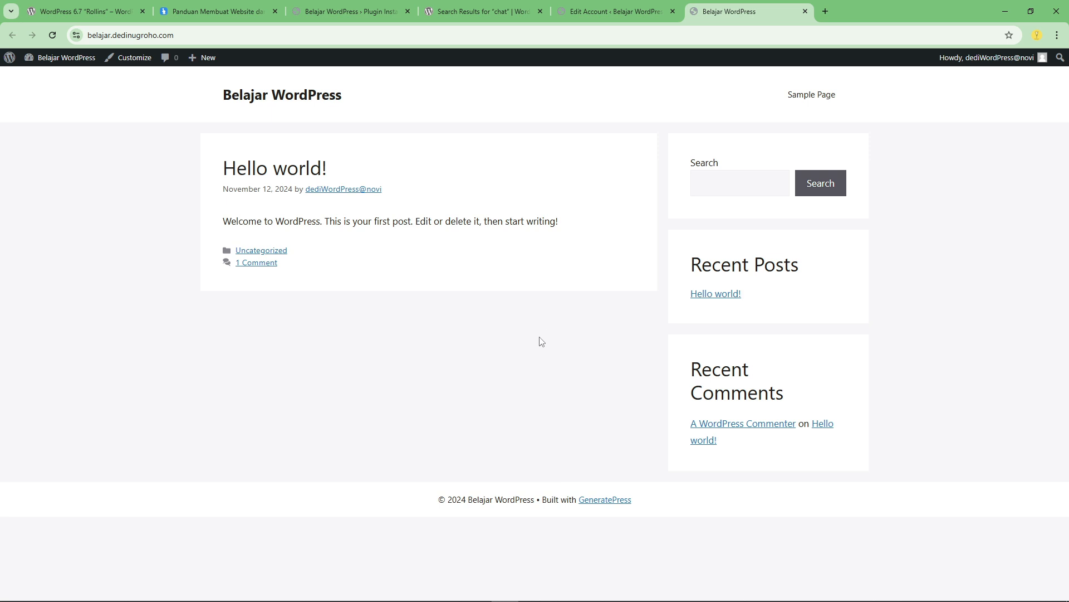
{"action": "left_click", "coordinate": [52, 35]}
{"action": "left_click", "coordinate": [656, 7]}
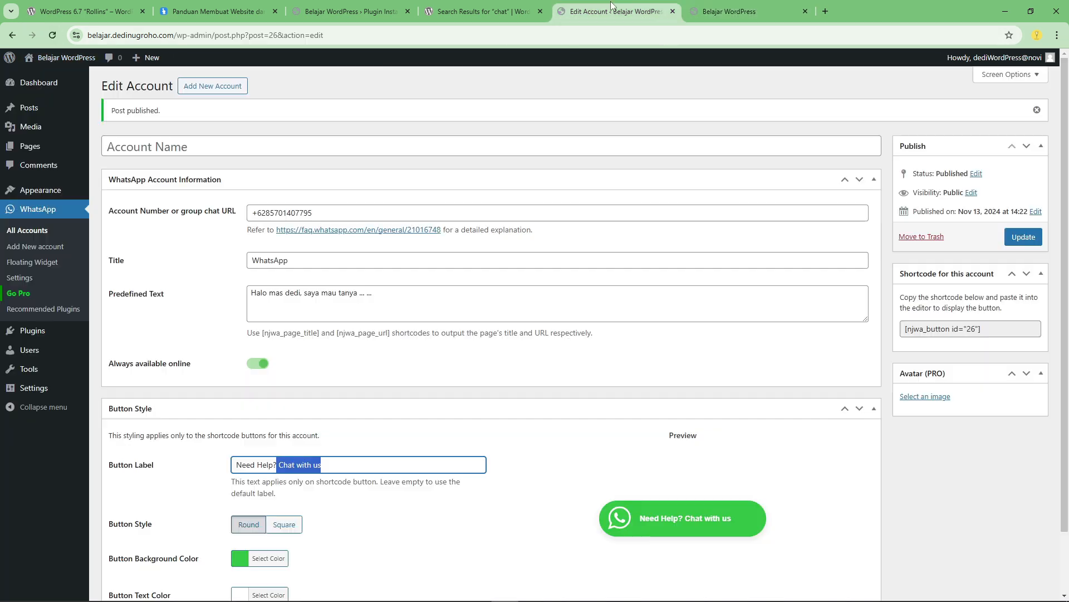
- Review the published account against the live site and update the account
{"action": "scroll", "coordinate": [504, 403], "scroll_direction": "down", "scroll_amount": 2}
{"action": "scroll", "coordinate": [768, 325], "scroll_direction": "up", "scroll_amount": 2}
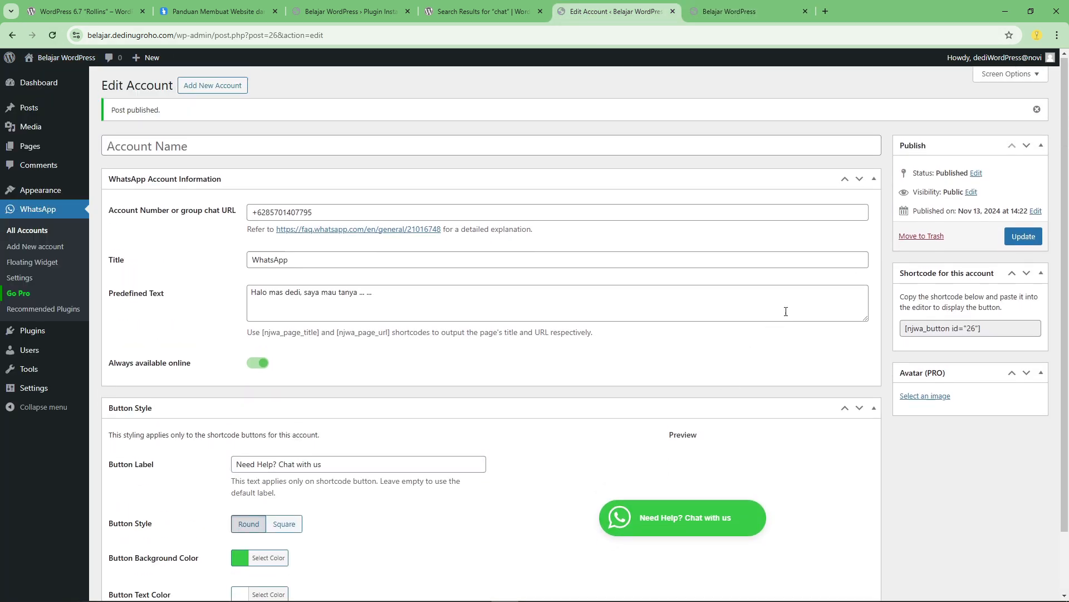
{"action": "left_click", "coordinate": [728, 7]}
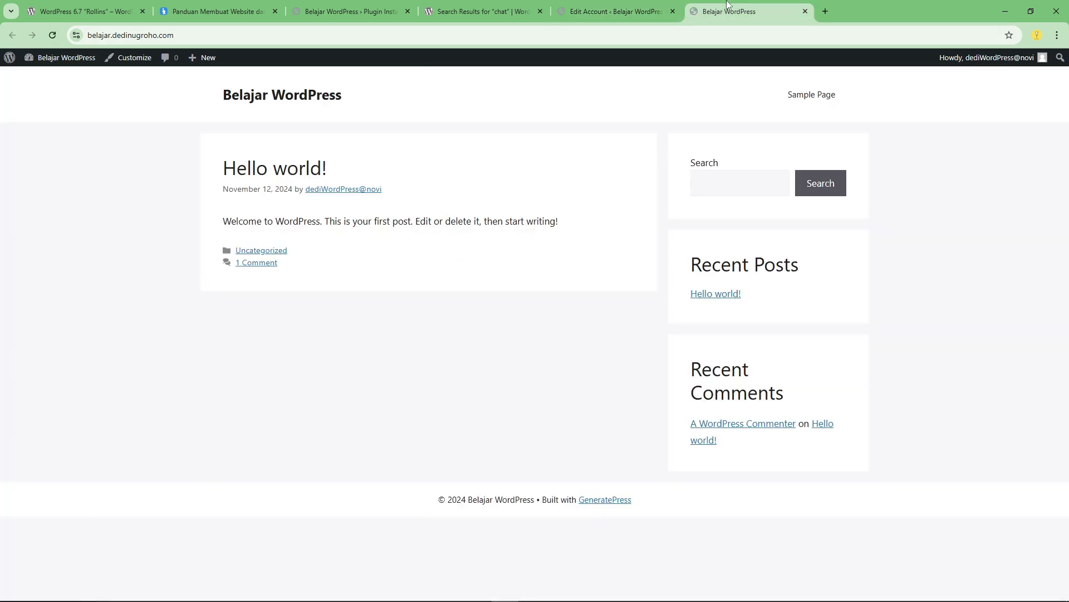
{"action": "left_click", "coordinate": [639, 7]}
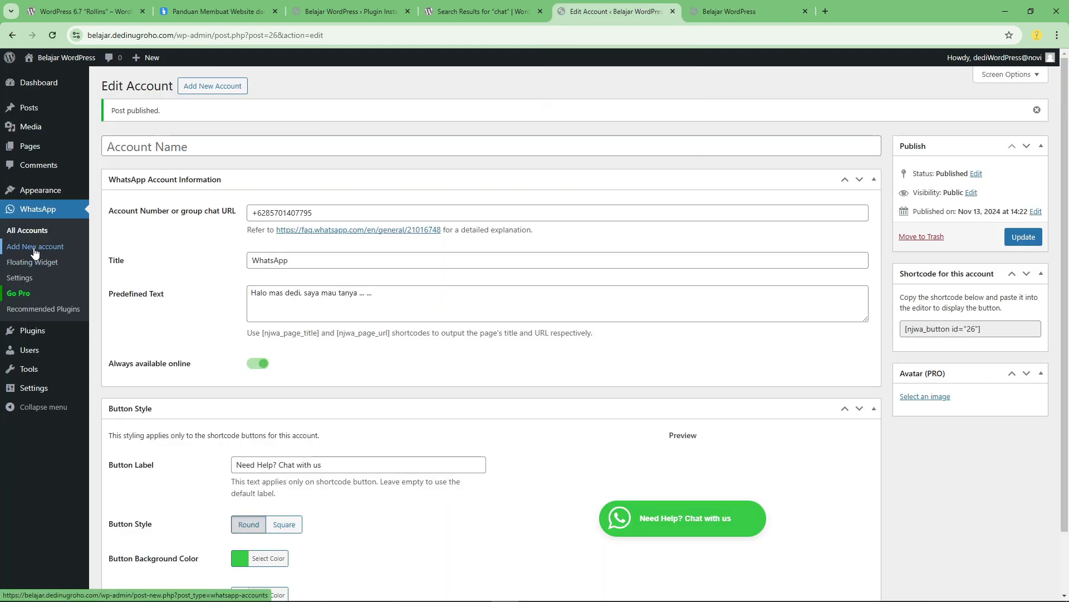
{"action": "scroll", "coordinate": [483, 294], "scroll_direction": "down", "scroll_amount": 2}
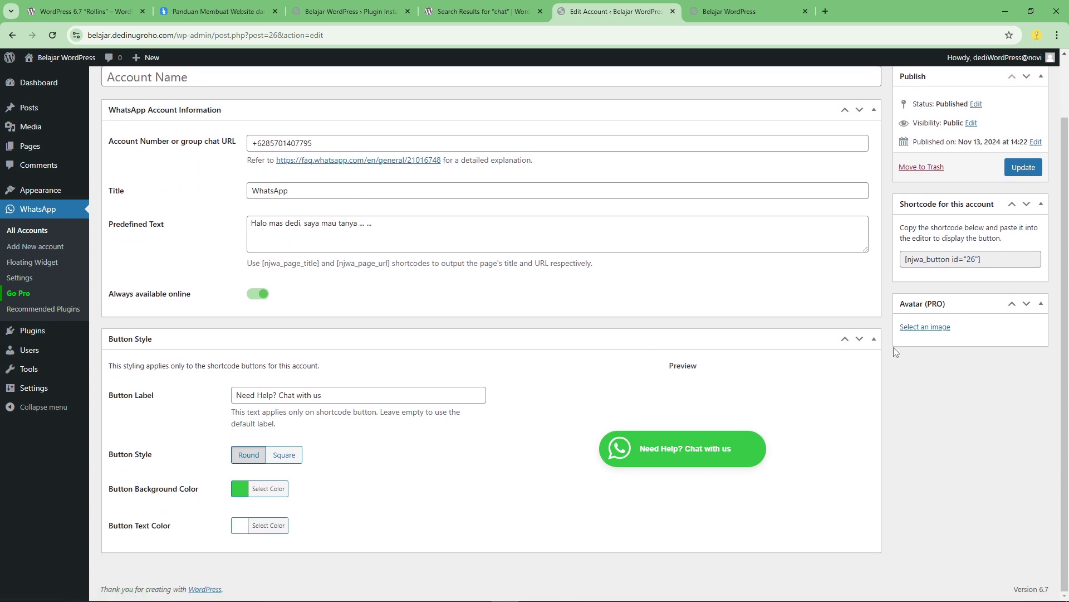
{"action": "scroll", "coordinate": [947, 279], "scroll_direction": "up", "scroll_amount": 2}
{"action": "left_click", "coordinate": [1024, 240]}
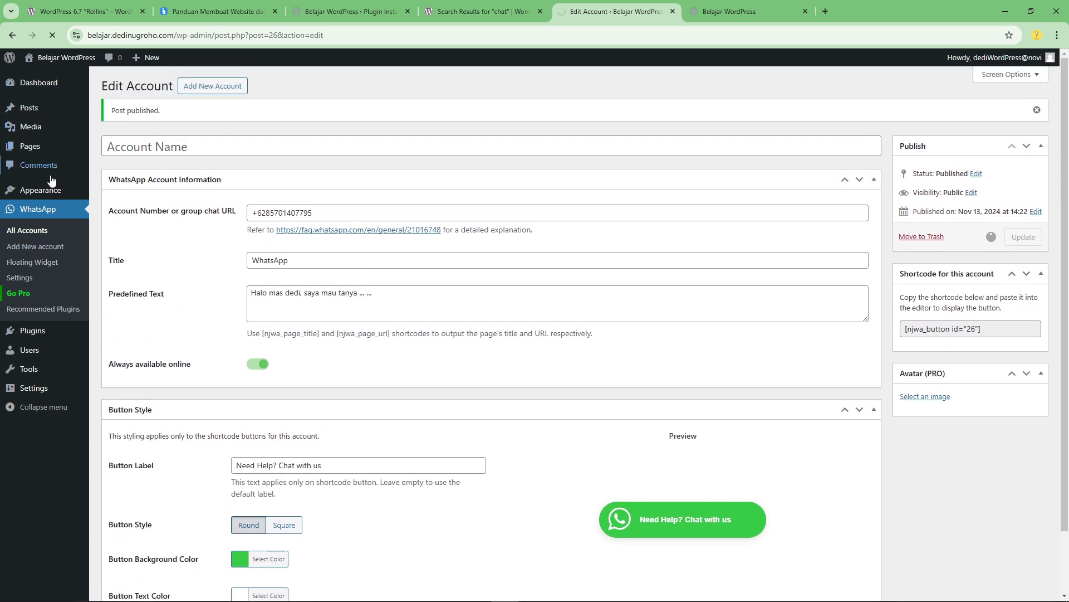
- Rename the untitled WhatsApp account as "Chat 1" from the list of all accounts
{"action": "left_click", "coordinate": [31, 234]}
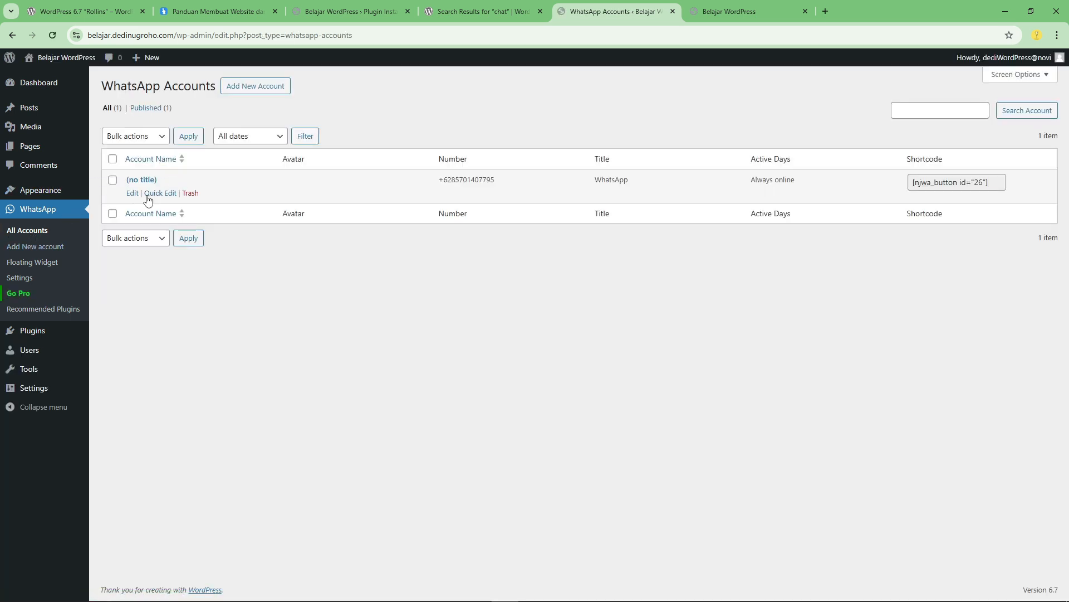
{"action": "left_click", "coordinate": [160, 193]}
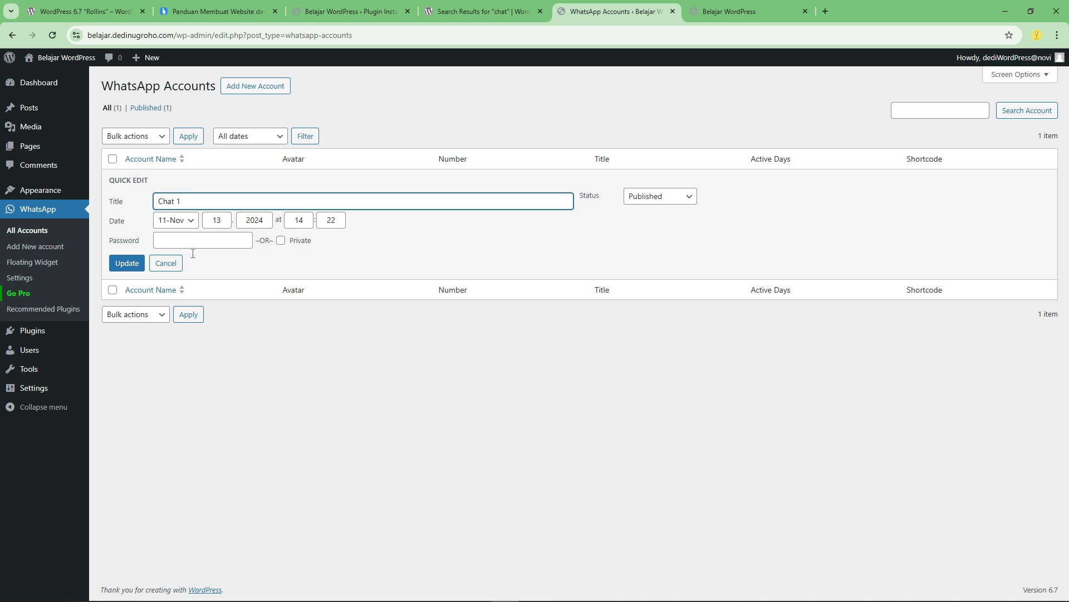
{"action": "left_click", "coordinate": [127, 263]}
- Open the "Chat 1" account to review its details and button preview, and return to the accounts list
{"action": "left_click", "coordinate": [133, 193]}
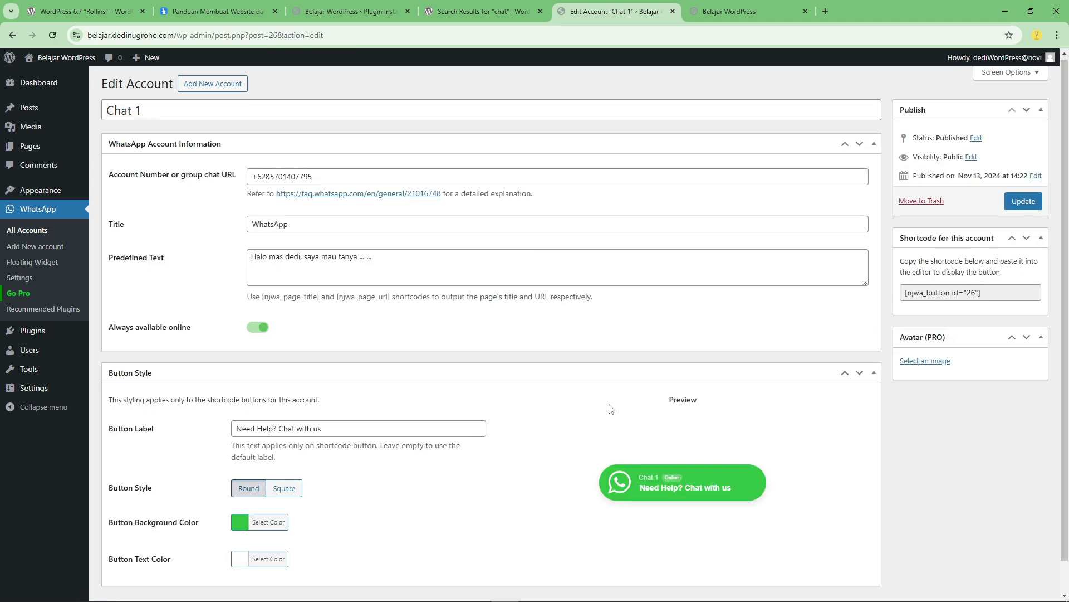
{"action": "scroll", "coordinate": [609, 428], "scroll_direction": "down", "scroll_amount": 1}
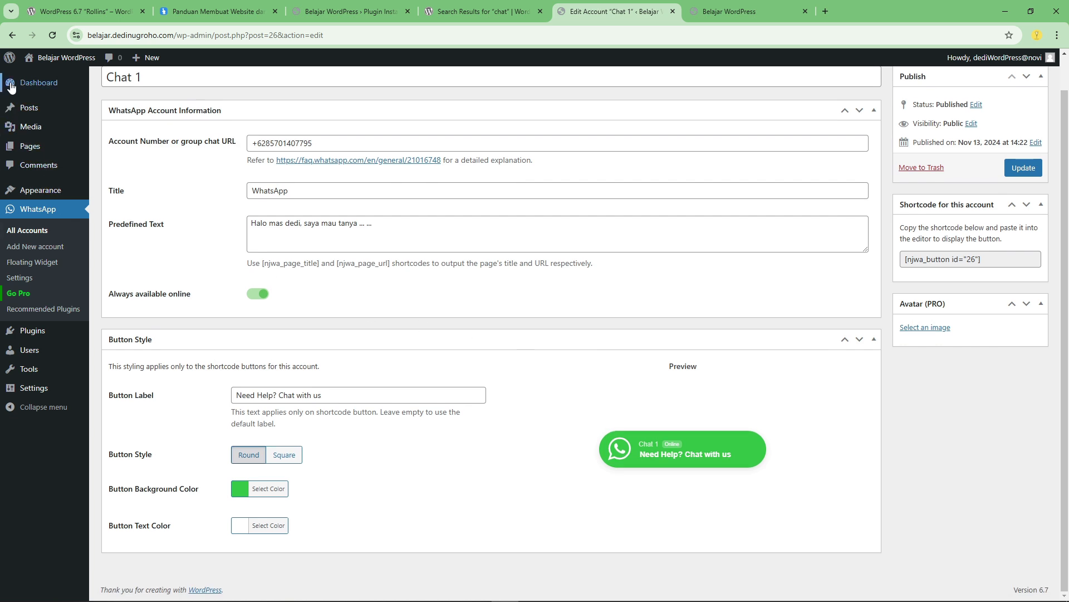
{"action": "left_click", "coordinate": [13, 35]}
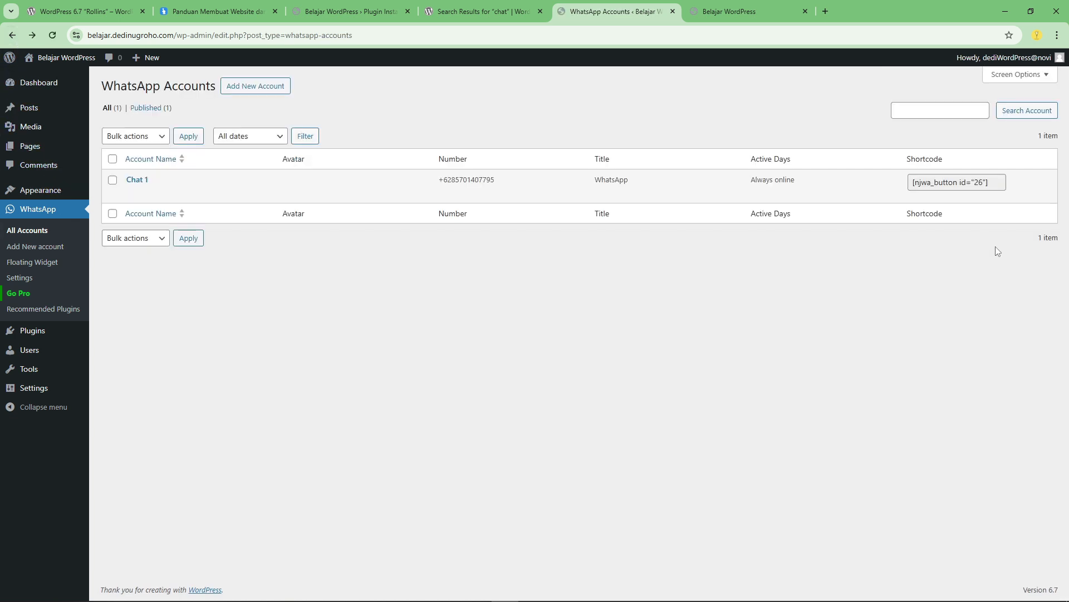
- Copy the Chat 1 account's shortcode and open Sample Page for editing from the list of all pages
{"action": "left_click_drag", "start_coordinate": [912, 182], "coordinate": [986, 182]}
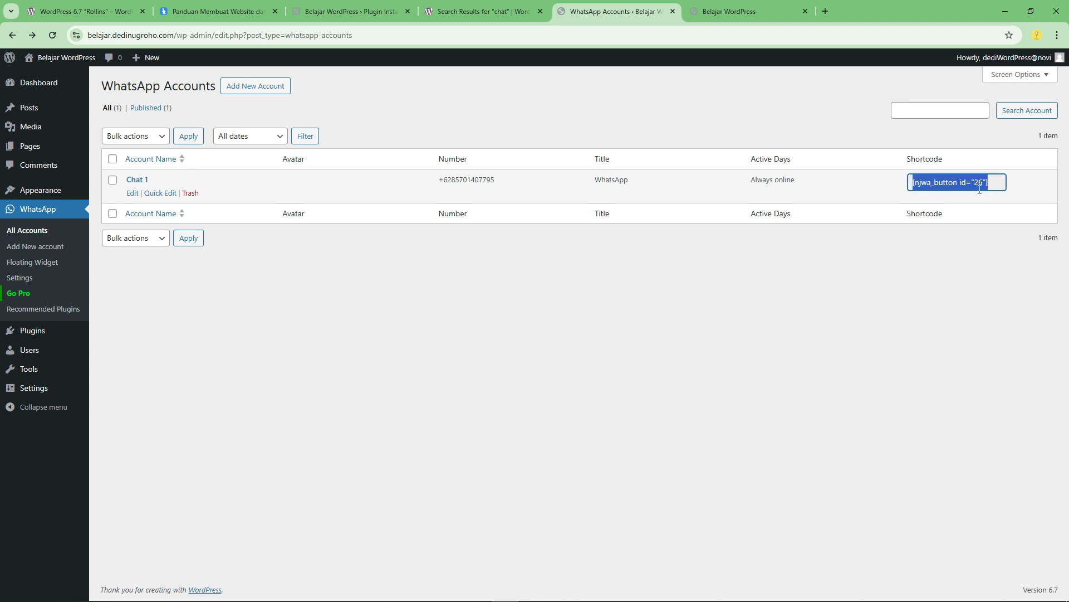
{"action": "left_click", "coordinate": [240, 317]}
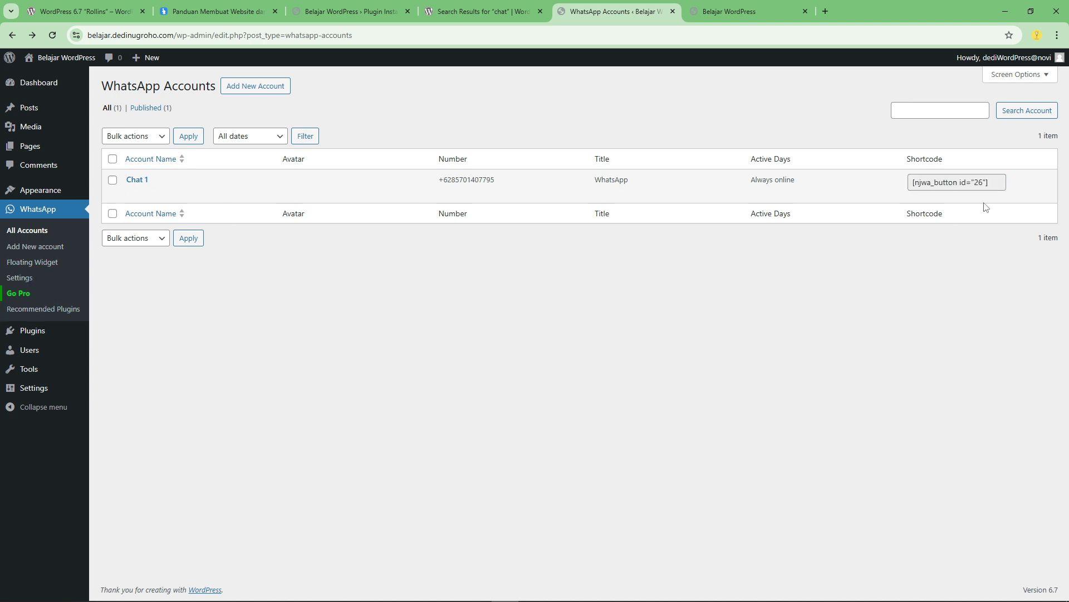
{"action": "mouse_move", "coordinate": [83, 147]}
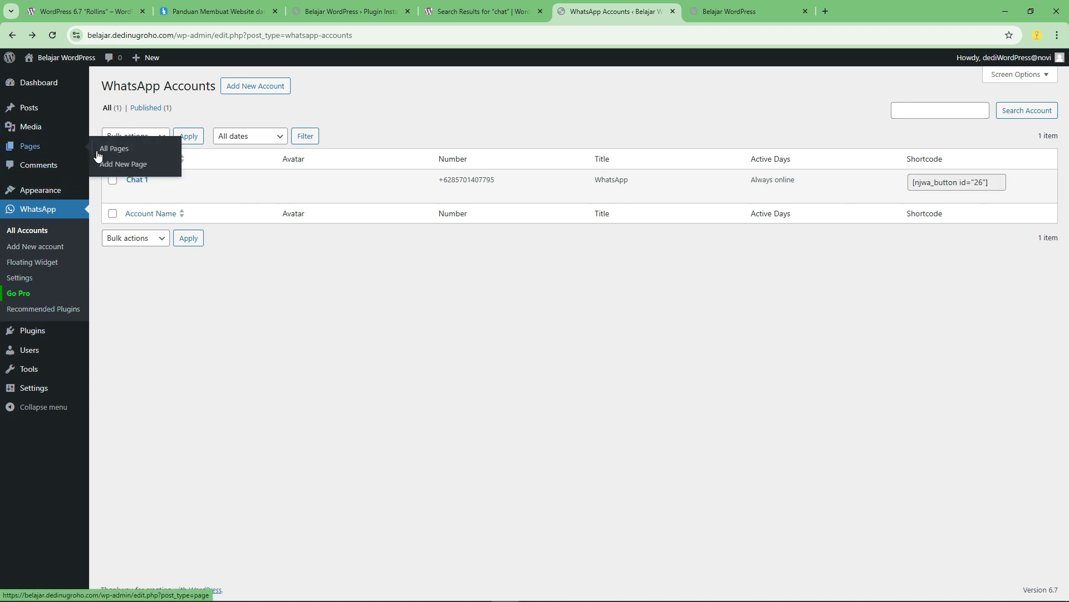
{"action": "middle_click", "coordinate": [100, 150]}
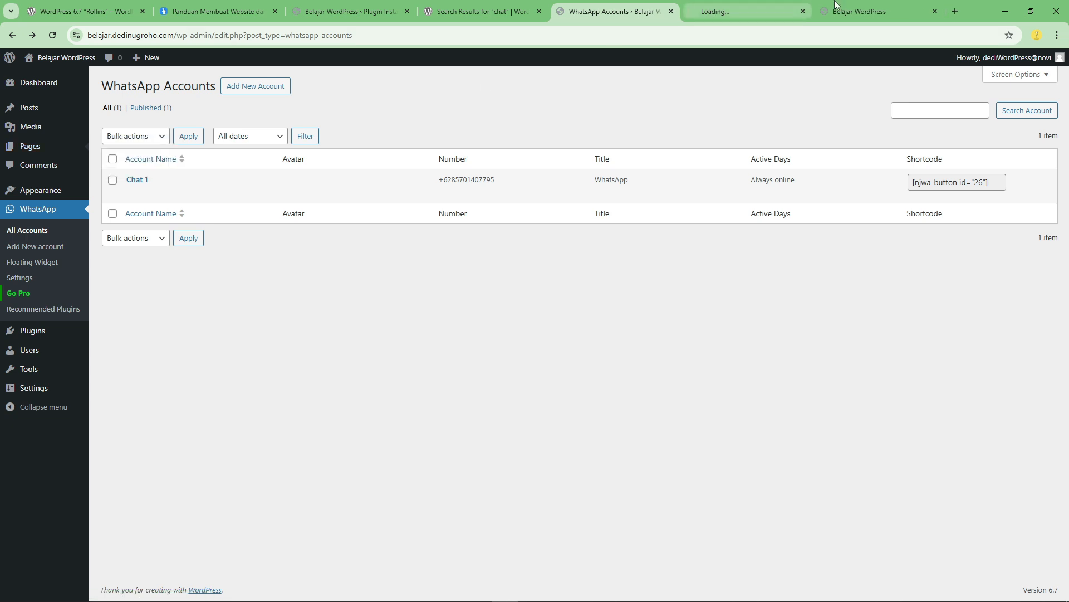
{"action": "left_click", "coordinate": [851, 6]}
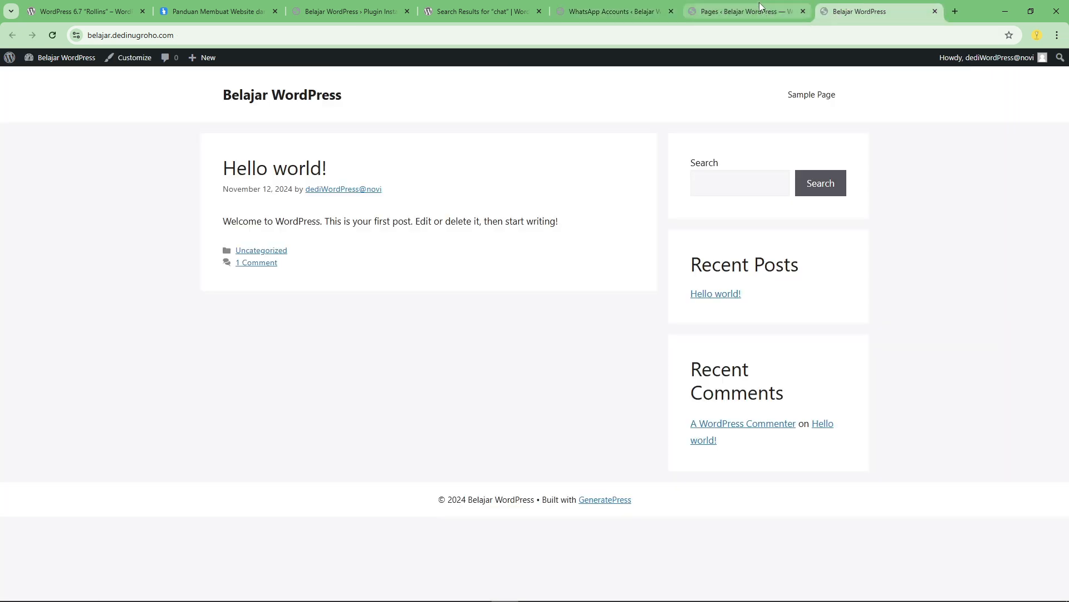
{"action": "left_click", "coordinate": [759, 3]}
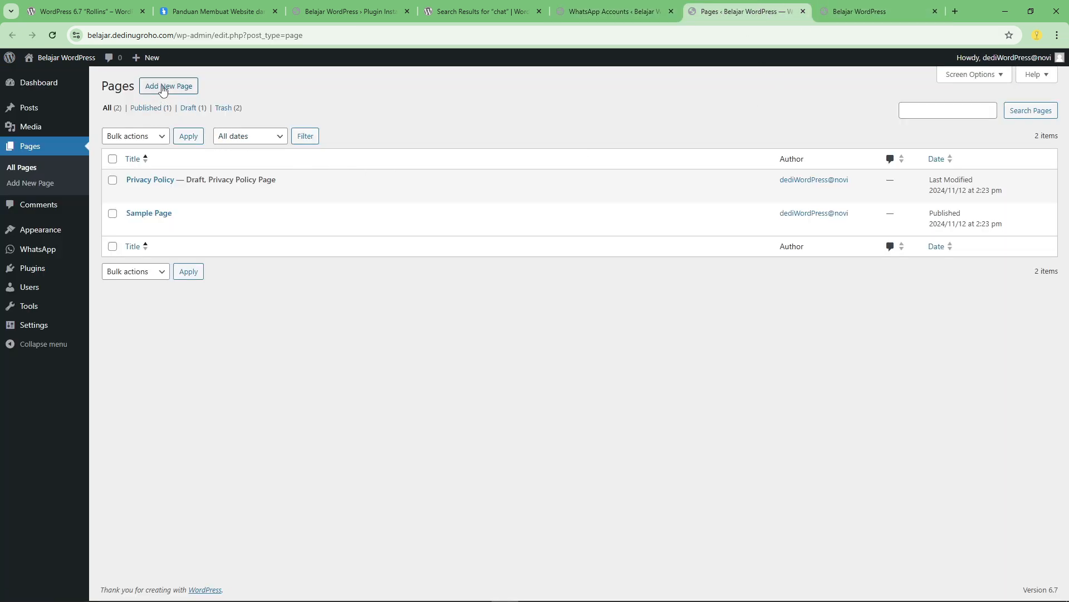
{"action": "mouse_move", "coordinate": [162, 233]}
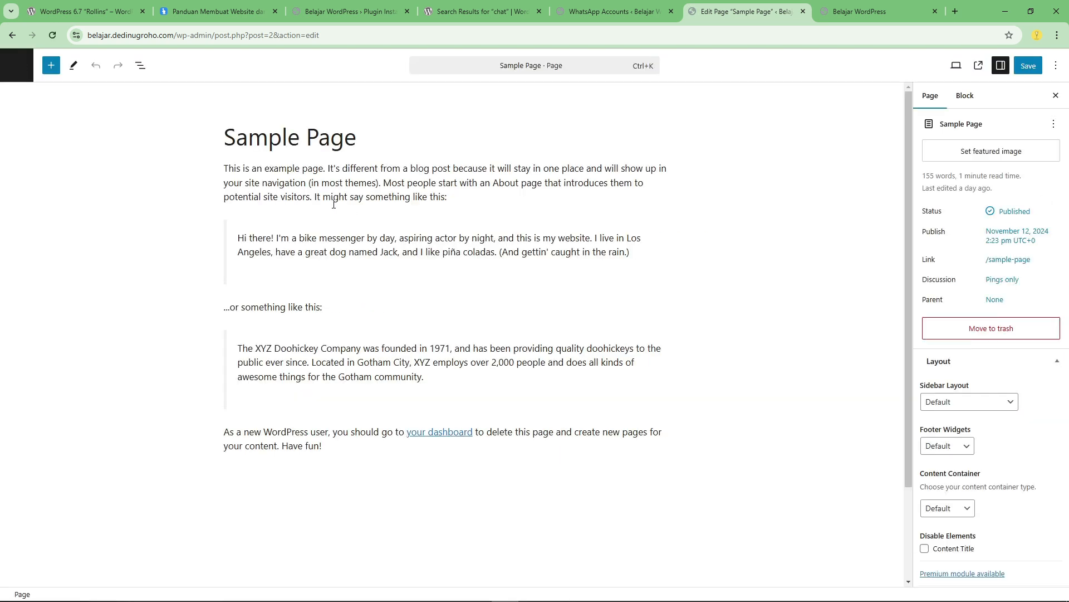
- Insert a Shortcode block containing [njwa_button id="26"] directly below the Sample Page title and save the page
{"action": "left_click", "coordinate": [361, 138]}
{"action": "key", "text": "Return"}
{"action": "type", "text": "/c"}
{"action": "key", "text": "BackSpace"}
{"action": "type", "text": "sh"}
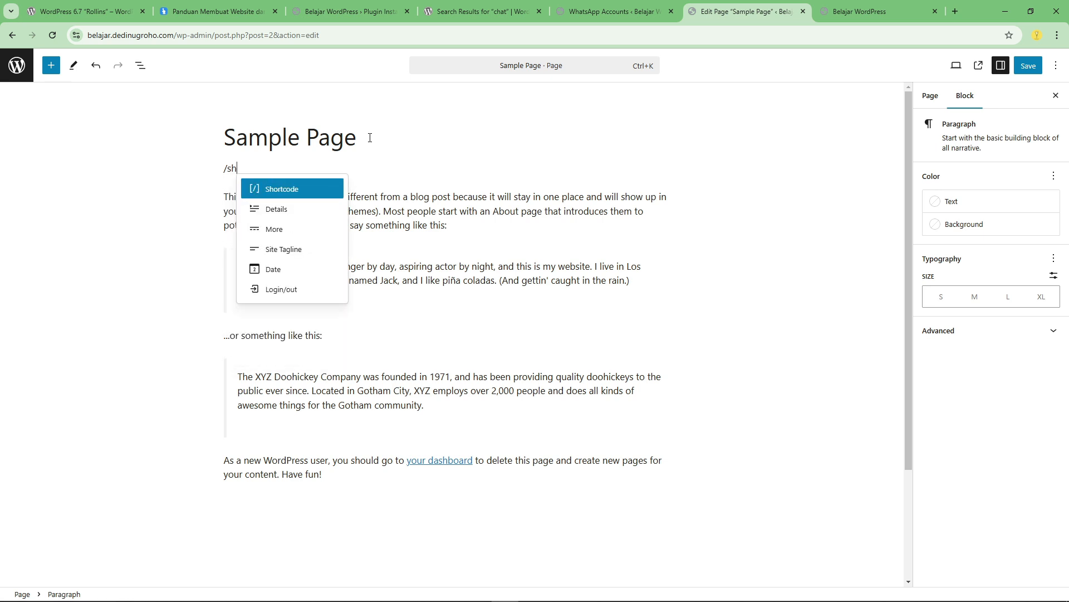
{"action": "key", "text": "Return"}
{"action": "type", "text": "[njwa_button id=\"26\"]"}
{"action": "left_click", "coordinate": [592, 271]}
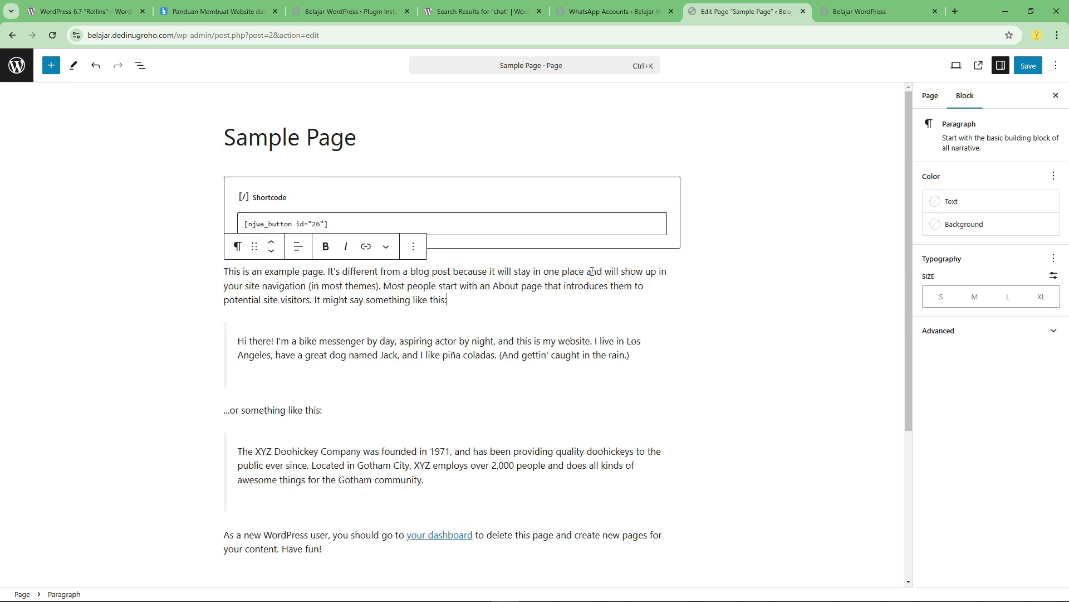
{"action": "left_click", "coordinate": [689, 259]}
{"action": "left_click", "coordinate": [1042, 66]}
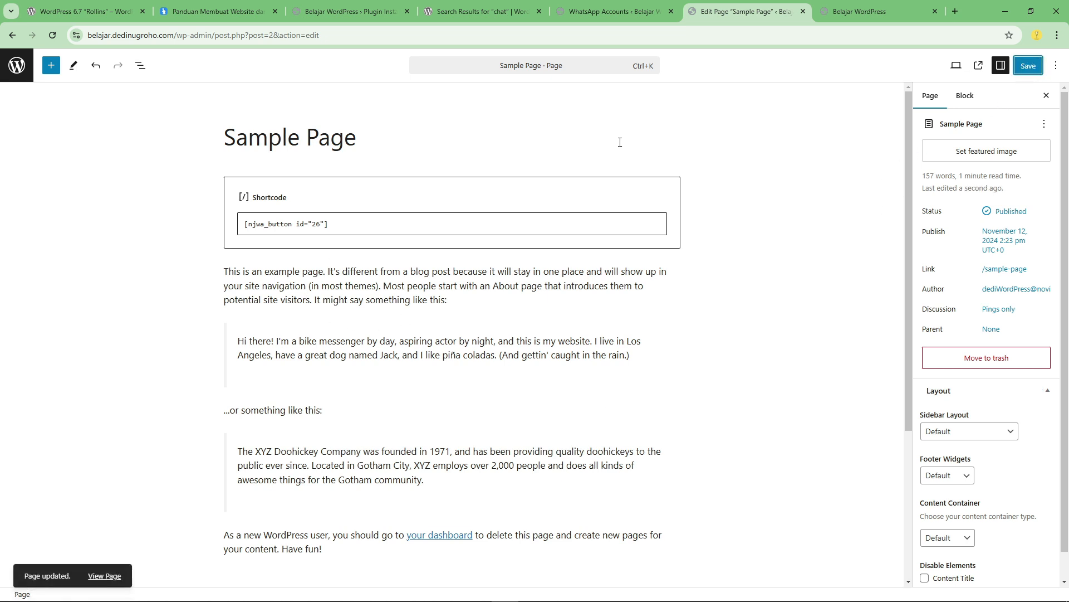
- View the live Sample Page, test its Chat 1 WhatsApp button and close the chat page that opens
{"action": "left_click", "coordinate": [105, 575], "text": "ctrl"}
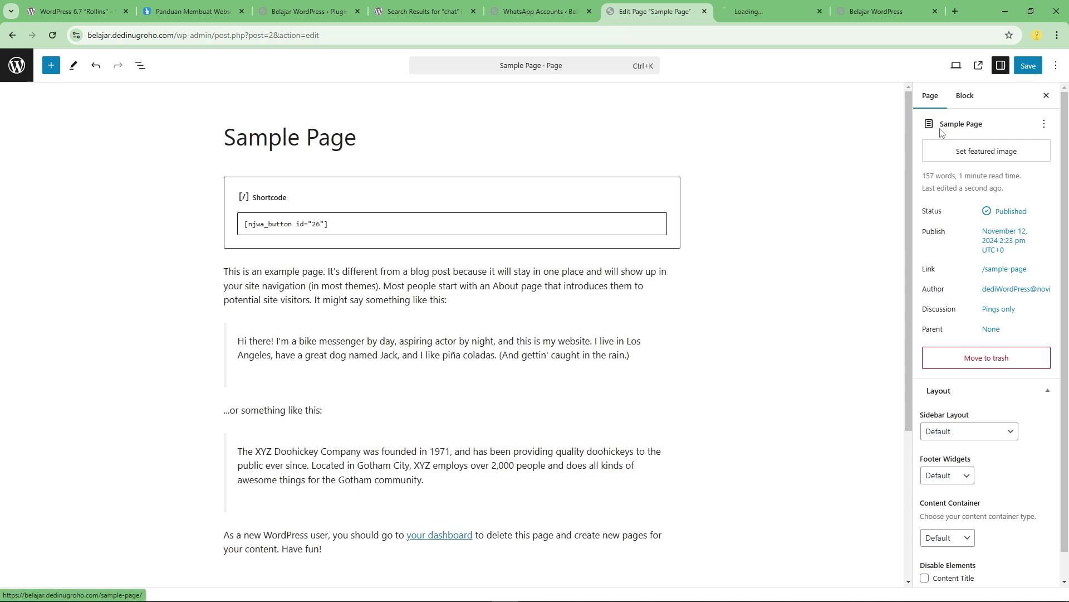
{"action": "left_click", "coordinate": [779, 6]}
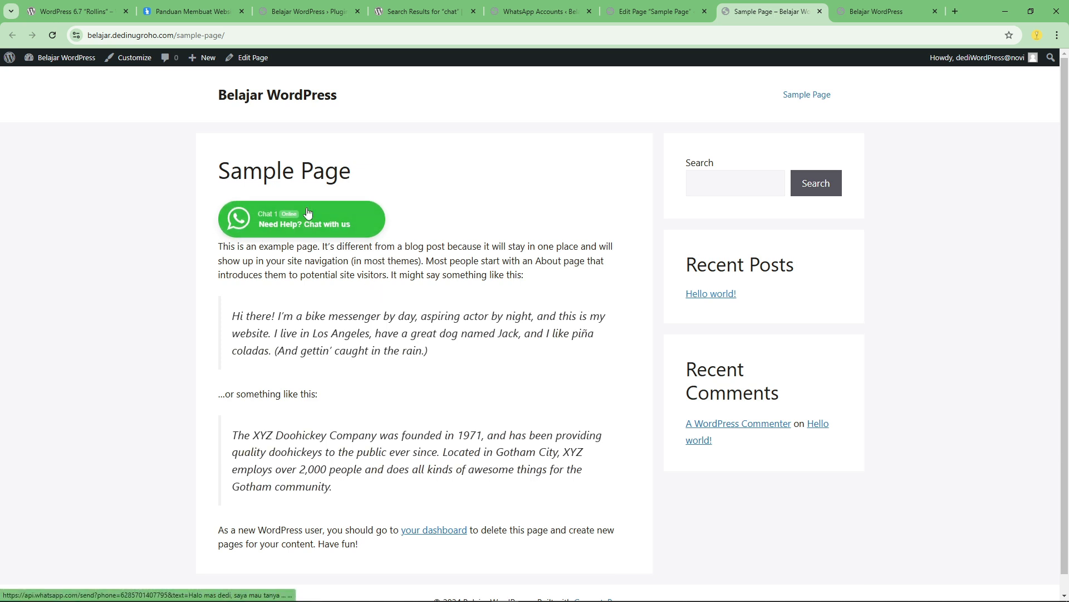
{"action": "left_click", "coordinate": [299, 7]}
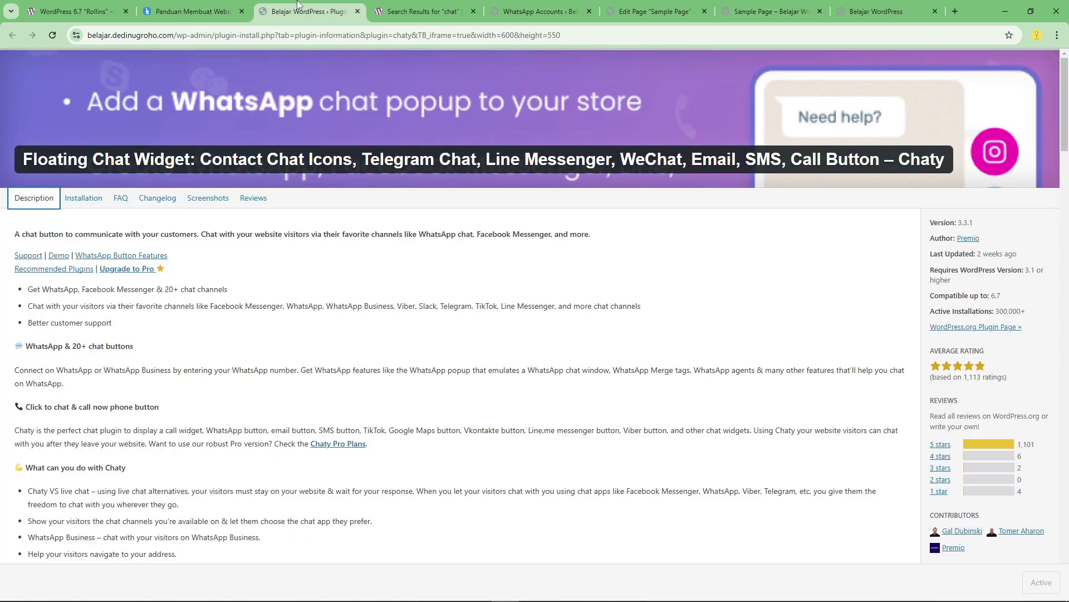
{"action": "left_click", "coordinate": [393, 9]}
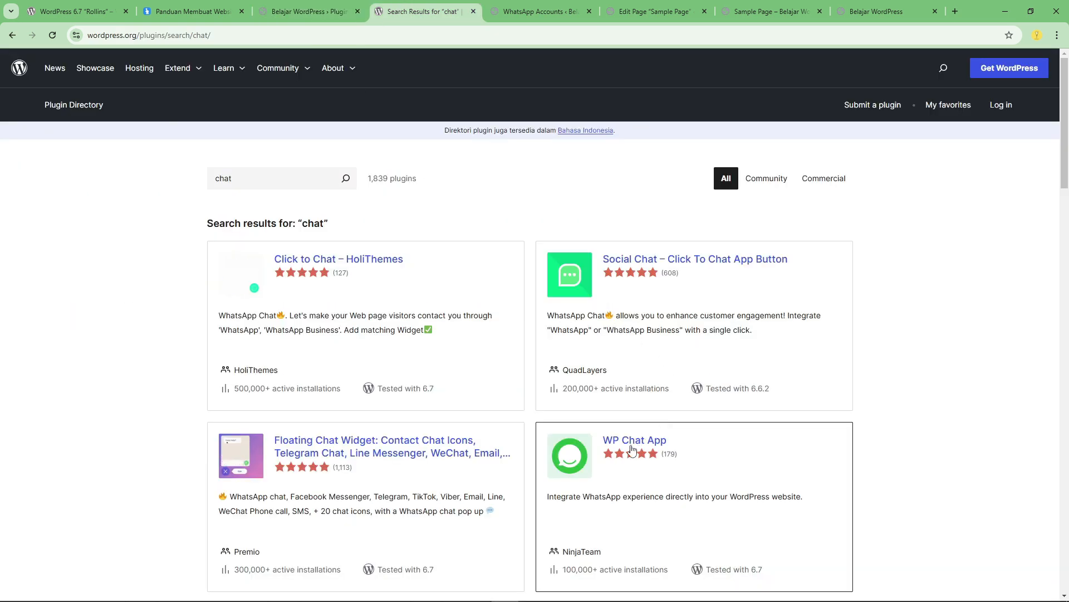
{"action": "left_click", "coordinate": [767, 10]}
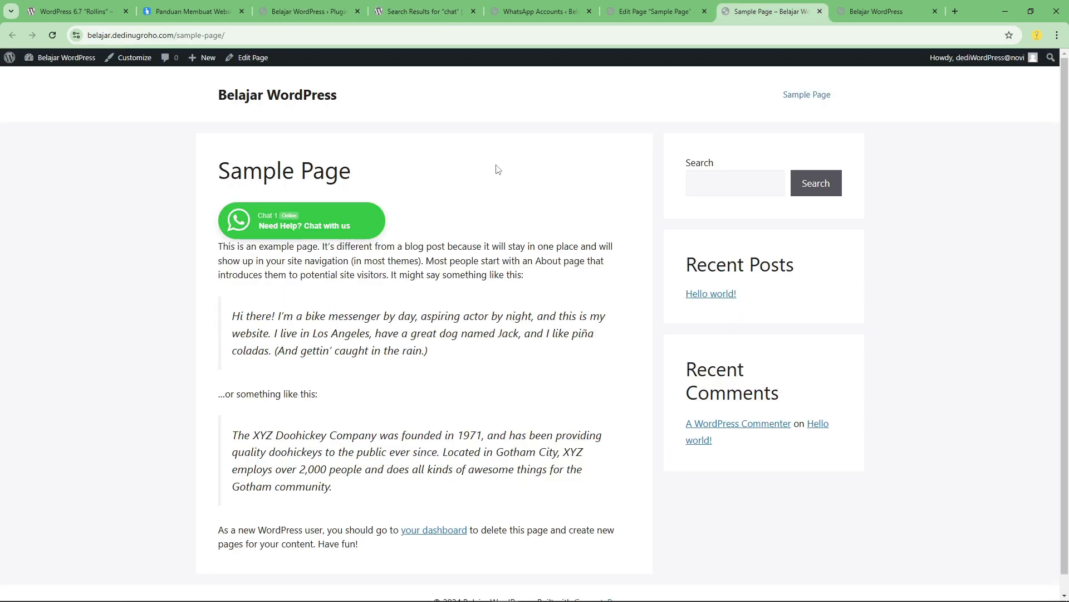
{"action": "left_click", "coordinate": [275, 223]}
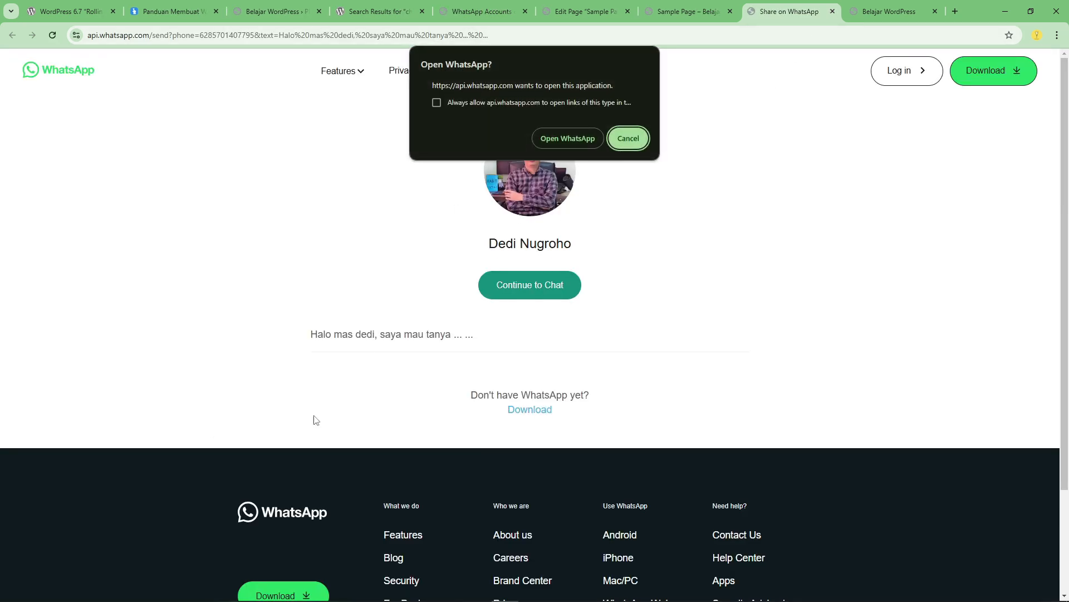
{"action": "left_click", "coordinate": [833, 11]}
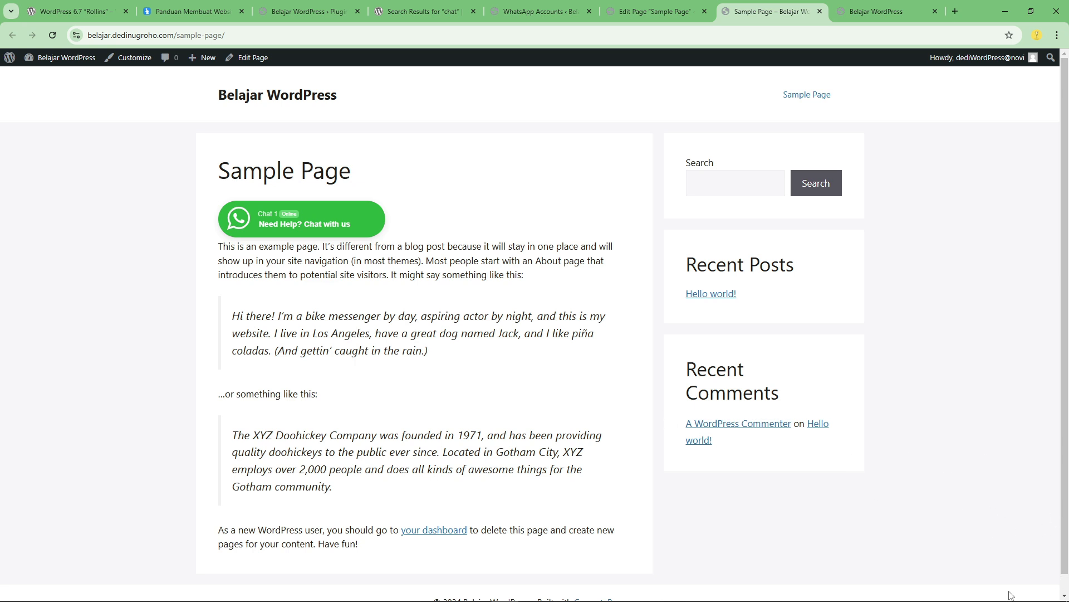
- Review the Sample Page shortcode block, the plugin directory's chat results, and the WhatsApp plugin's recommended plugins and WooCommerce button settings
{"action": "left_click", "coordinate": [652, 12]}
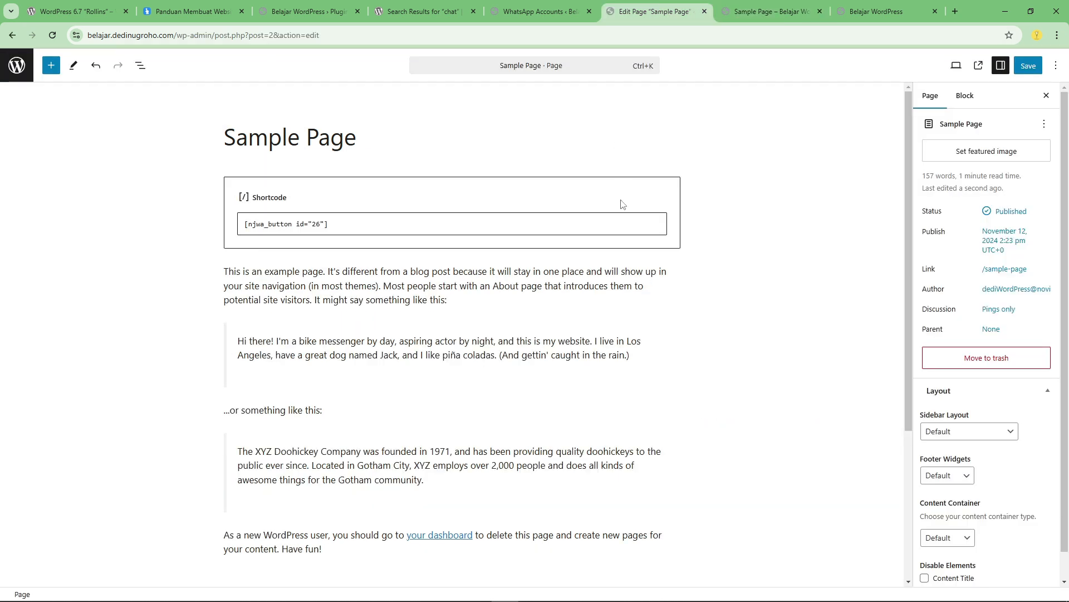
{"action": "left_click", "coordinate": [533, 10]}
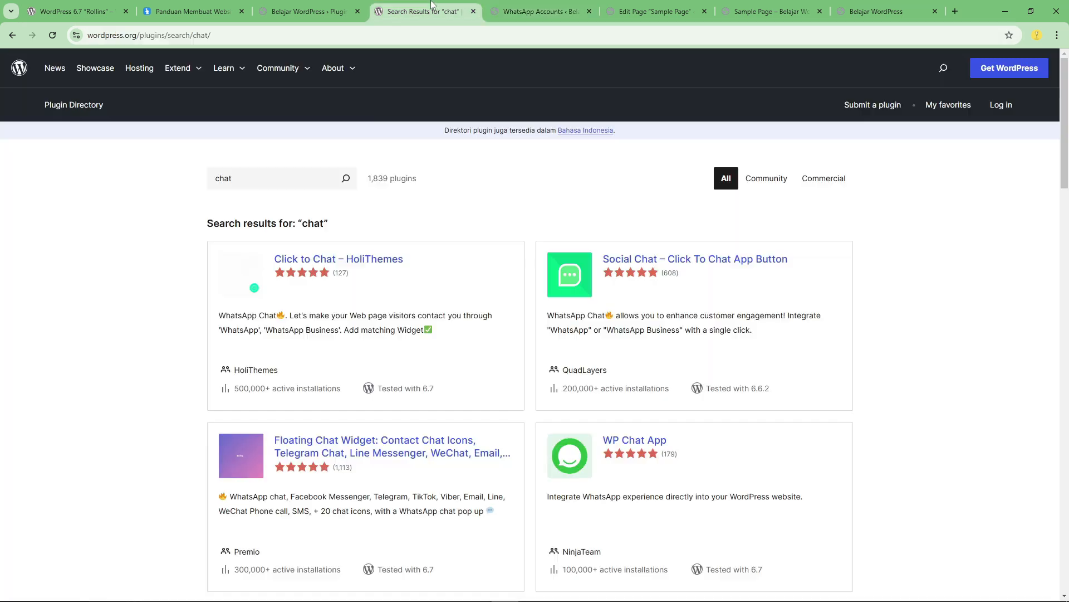
{"action": "left_click", "coordinate": [424, 11]}
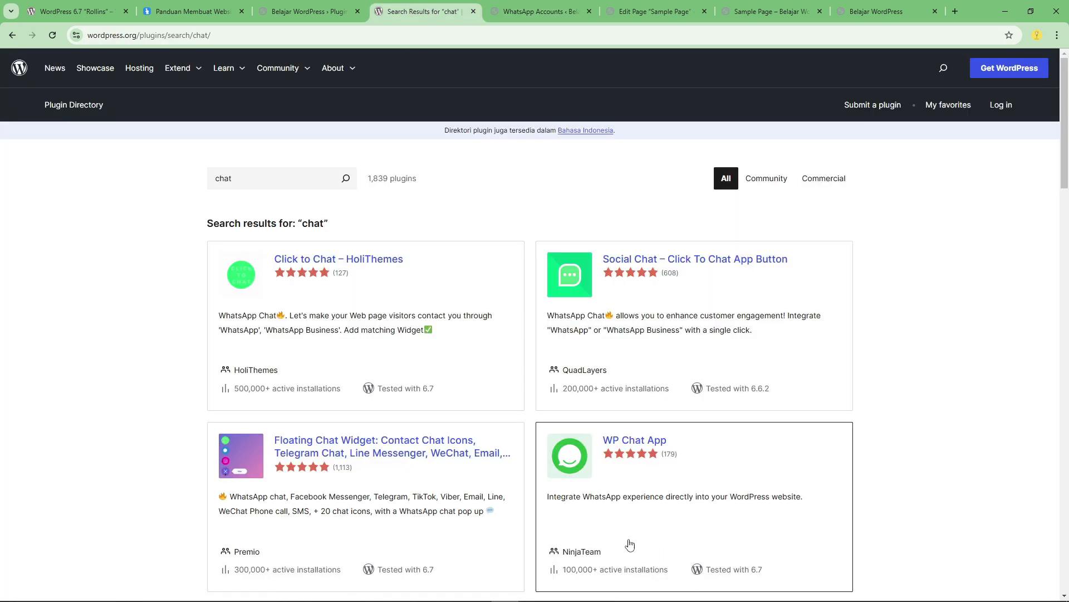
{"action": "left_click", "coordinate": [538, 11]}
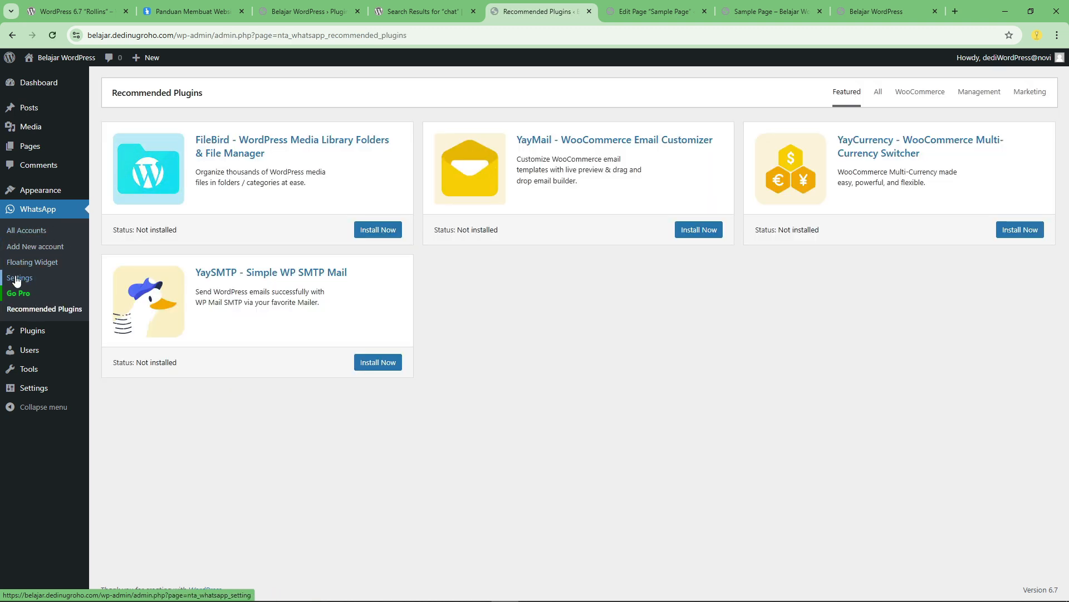
{"action": "left_click", "coordinate": [19, 278]}
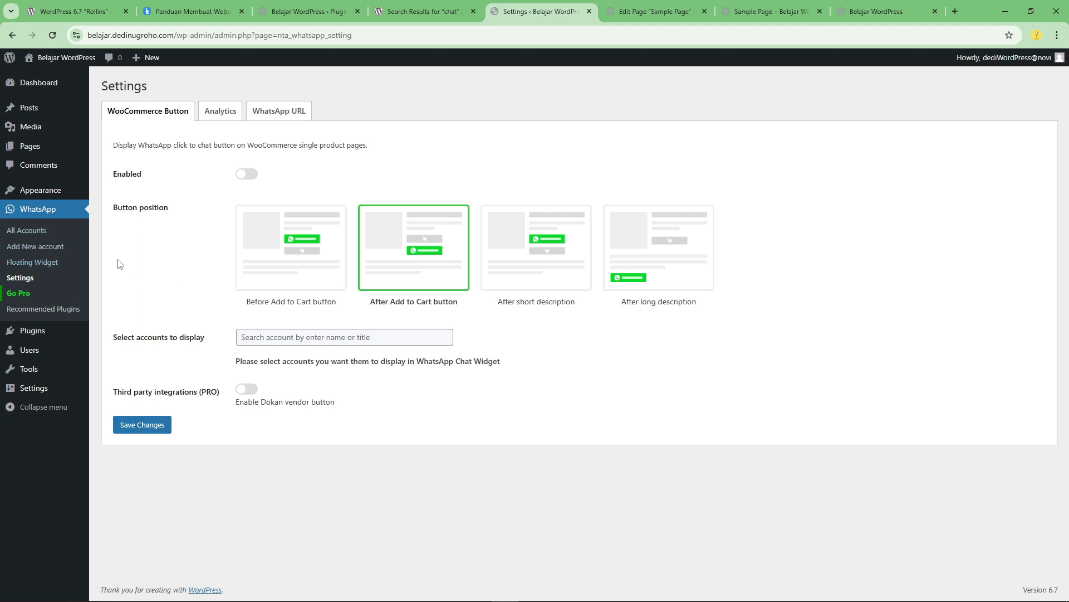
- Add the Chat 1 account to the floating widget's selected accounts
{"action": "left_click", "coordinate": [33, 265]}
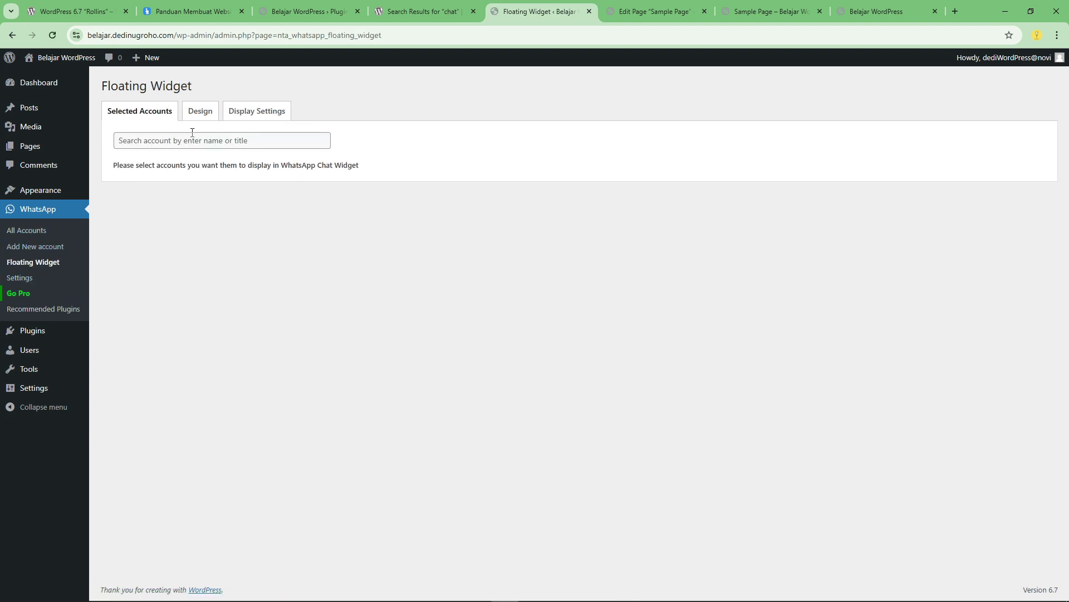
{"action": "left_click", "coordinate": [192, 140]}
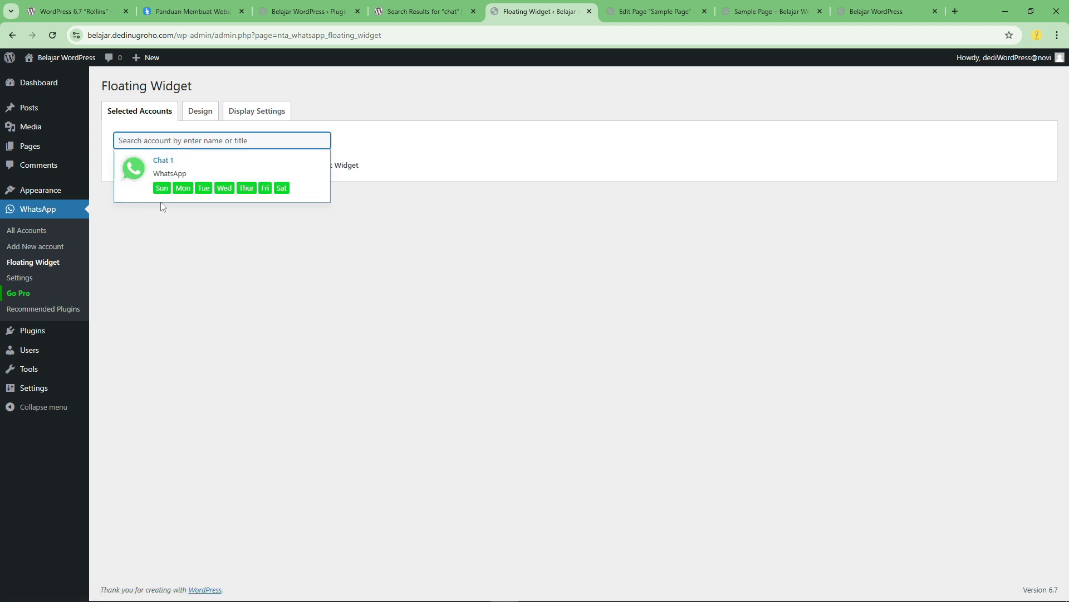
{"action": "left_click", "coordinate": [139, 167]}
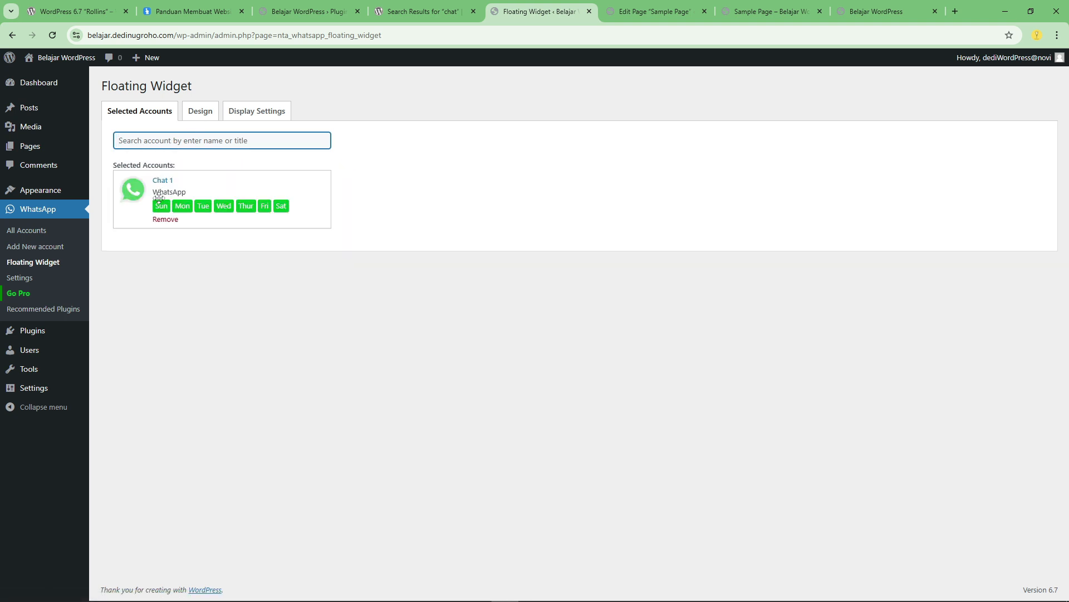
{"action": "left_click_drag", "start_coordinate": [218, 197], "coordinate": [241, 220]}
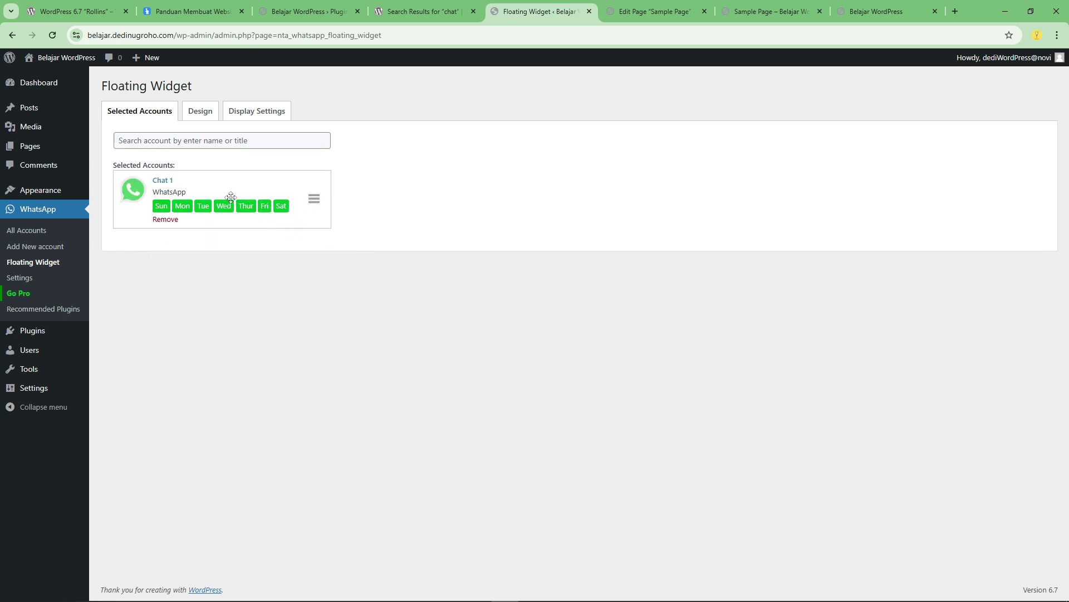
{"action": "left_click", "coordinate": [174, 140]}
{"action": "left_click", "coordinate": [387, 170]}
- Look over the floating widget's design settings and reload the live homepage to check for the widget
{"action": "left_click", "coordinate": [201, 119]}
{"action": "left_click", "coordinate": [243, 113]}
{"action": "left_click", "coordinate": [206, 118]}
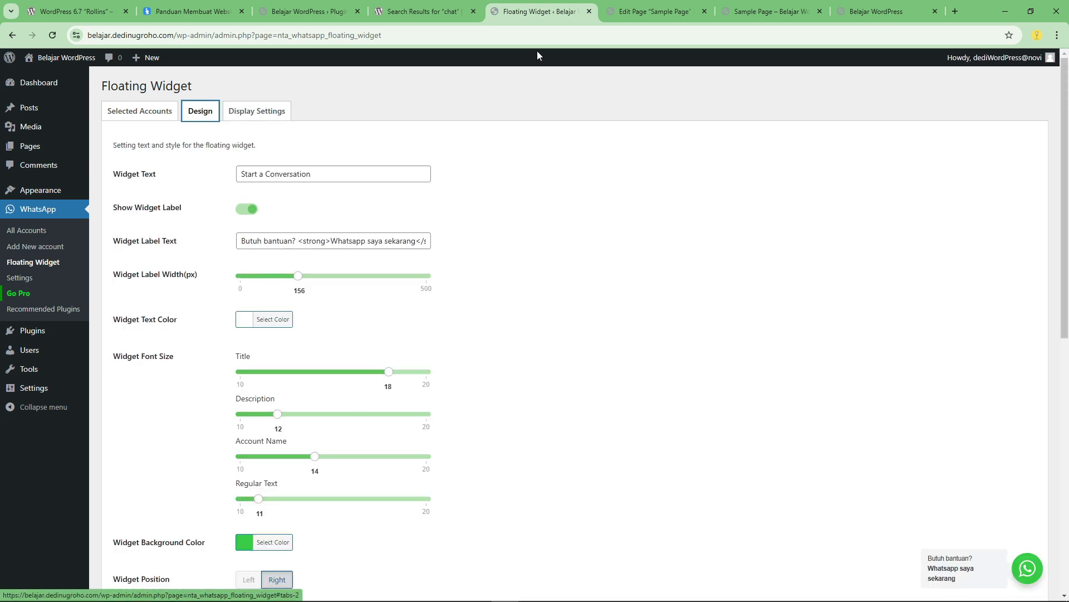
{"action": "left_click", "coordinate": [651, 11]}
{"action": "left_click", "coordinate": [762, 5]}
{"action": "left_click", "coordinate": [876, 11]}
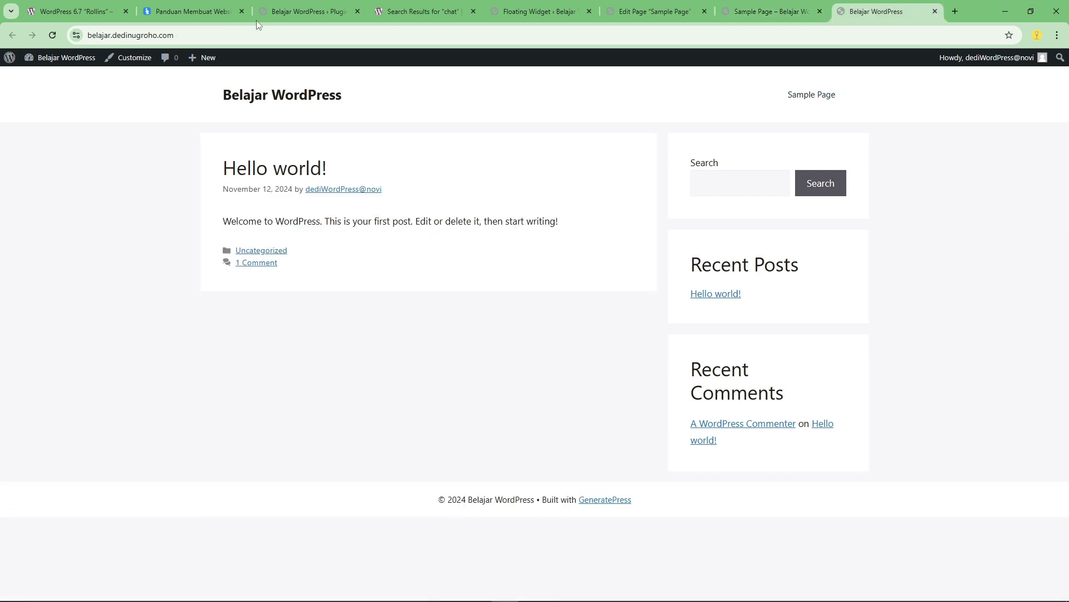
{"action": "left_click", "coordinate": [52, 35]}
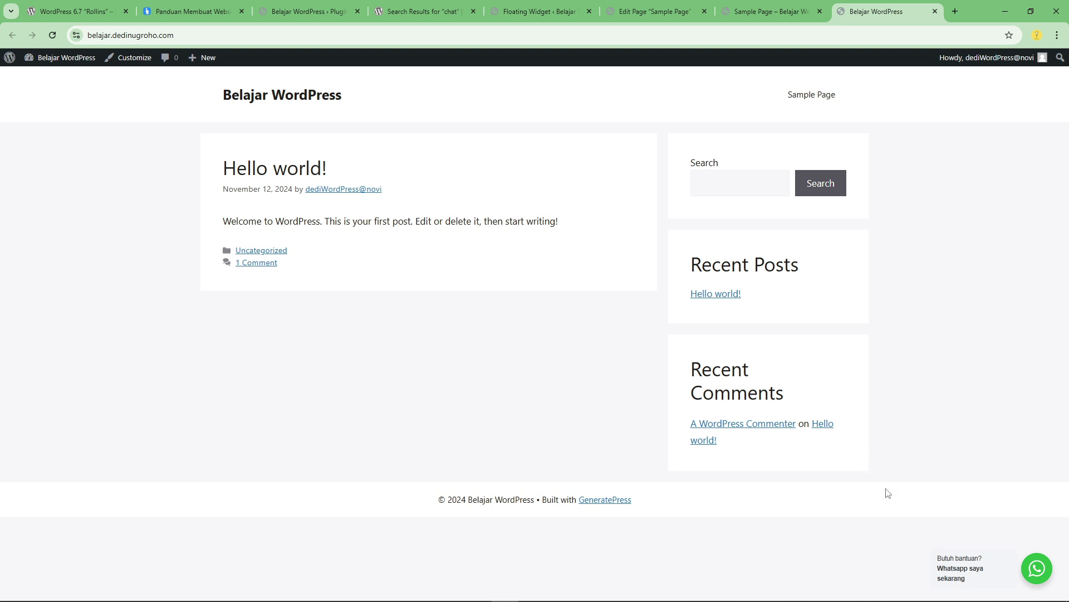
- Open the floating widget on the live homepage, test its Chat 1 contact and close the resulting WhatsApp page
{"action": "left_click", "coordinate": [1038, 573]}
{"action": "left_click", "coordinate": [1037, 571]}
{"action": "left_click", "coordinate": [954, 576]}
{"action": "left_click", "coordinate": [1036, 574]}
{"action": "left_click", "coordinate": [1036, 573]}
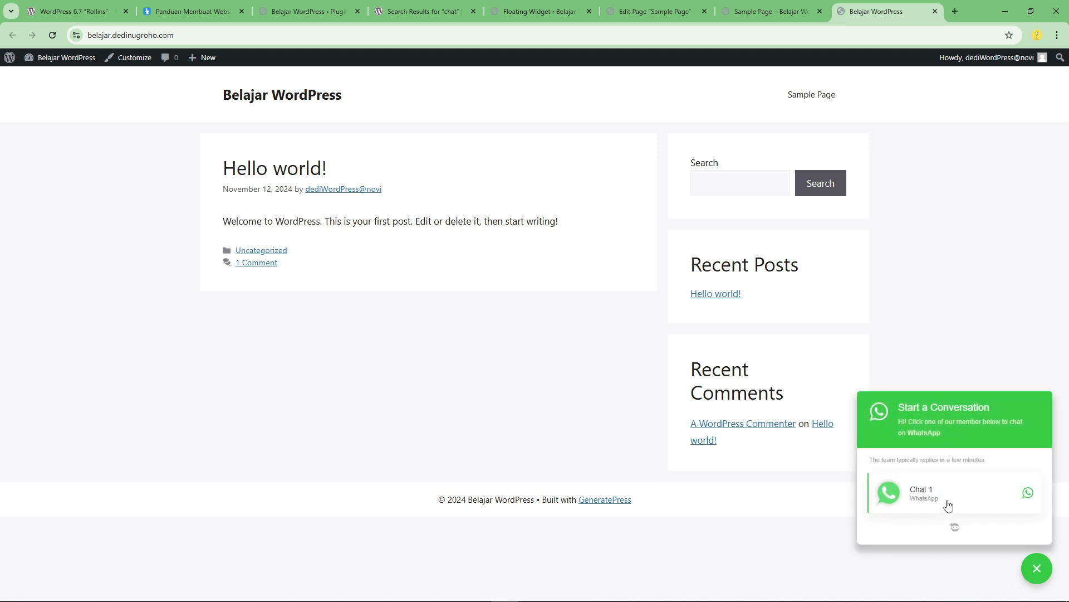
{"action": "left_click", "coordinate": [919, 488]}
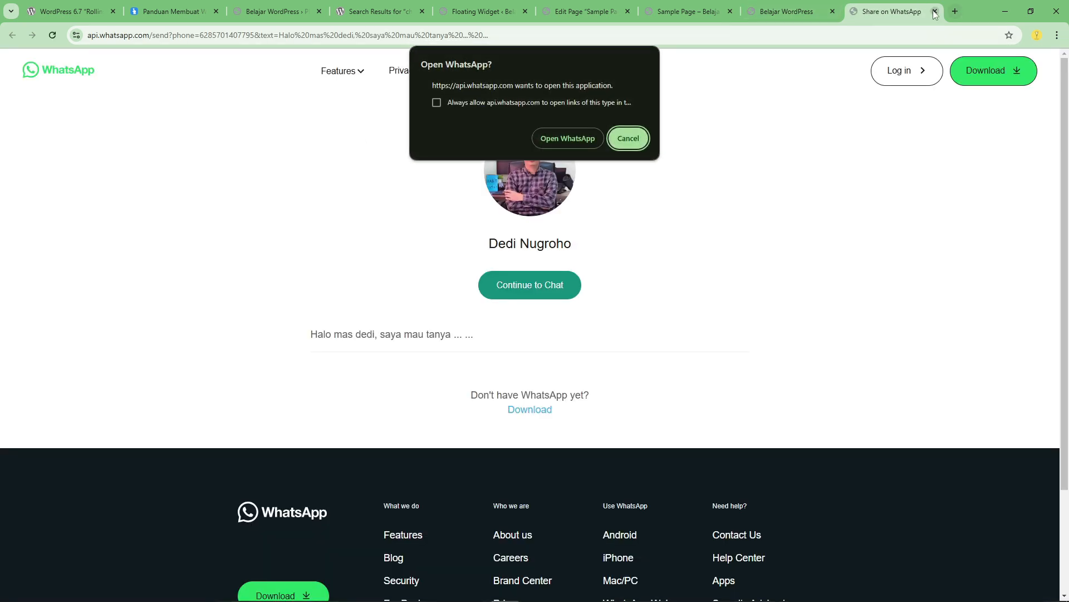
{"action": "left_click", "coordinate": [936, 14]}
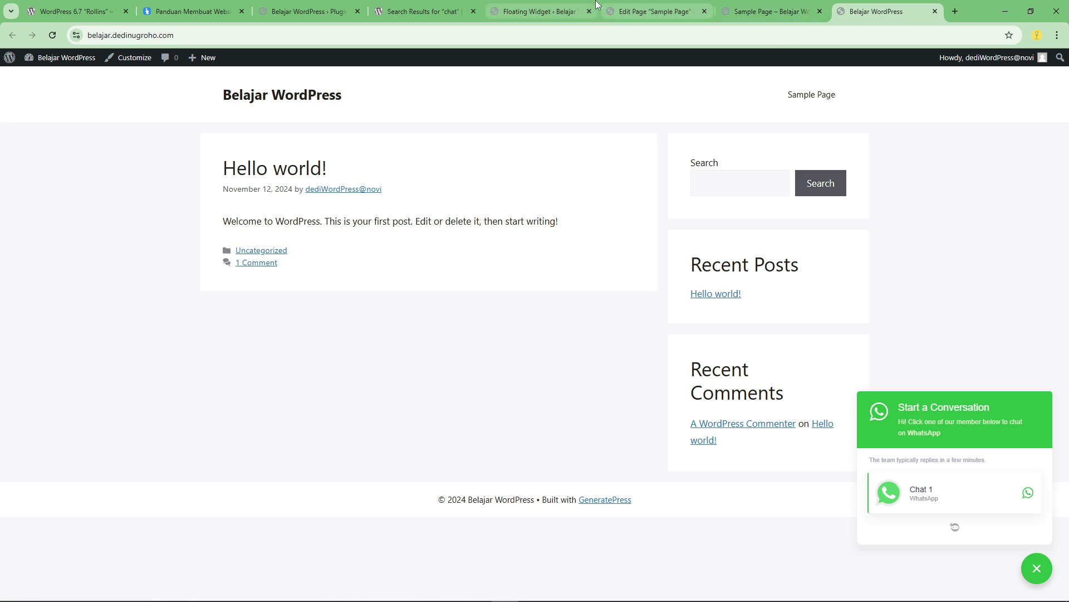
- Review the floating widget's design settings, the Sample Page shortcode and the widget's selected accounts
{"action": "left_click", "coordinate": [646, 7]}
{"action": "left_click", "coordinate": [567, 5]}
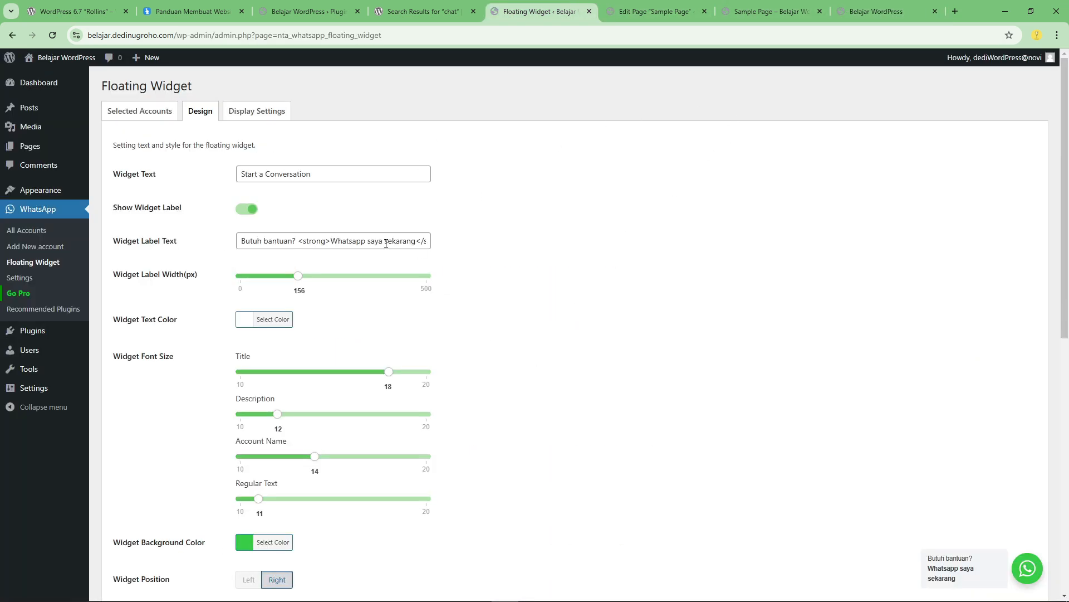
{"action": "left_click", "coordinate": [742, 4]}
{"action": "left_click", "coordinate": [675, 4]}
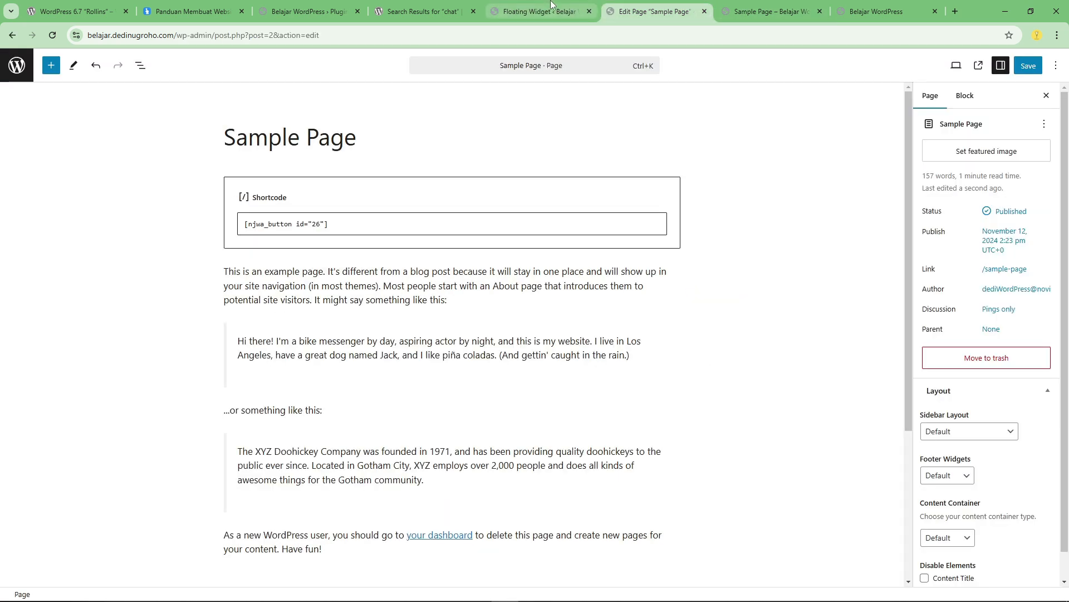
{"action": "left_click", "coordinate": [569, 4]}
{"action": "left_click", "coordinate": [150, 113]}
{"action": "left_click", "coordinate": [149, 113]}
{"action": "left_click", "coordinate": [433, 308]}
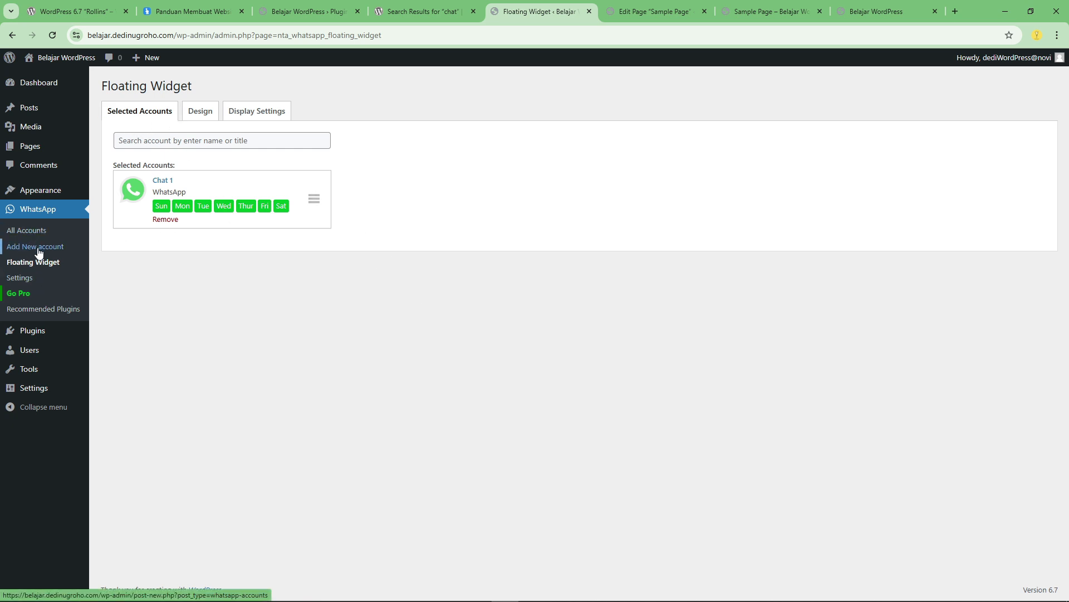
- Rename the Chat 1 WhatsApp account to Chat 99 through Quick Edit
{"action": "left_click", "coordinate": [25, 229]}
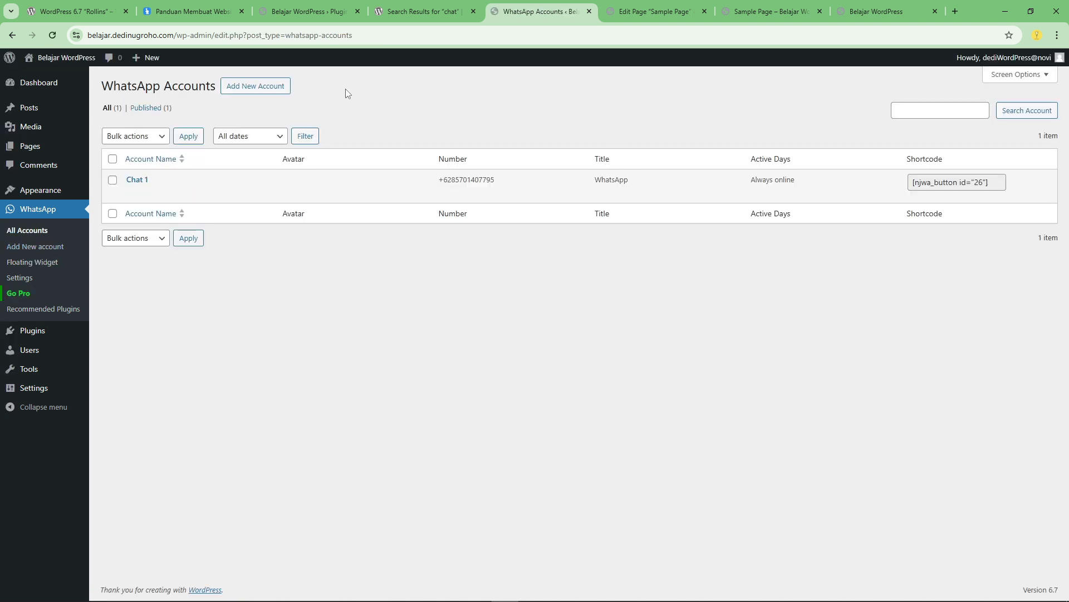
{"action": "left_click", "coordinate": [159, 193]}
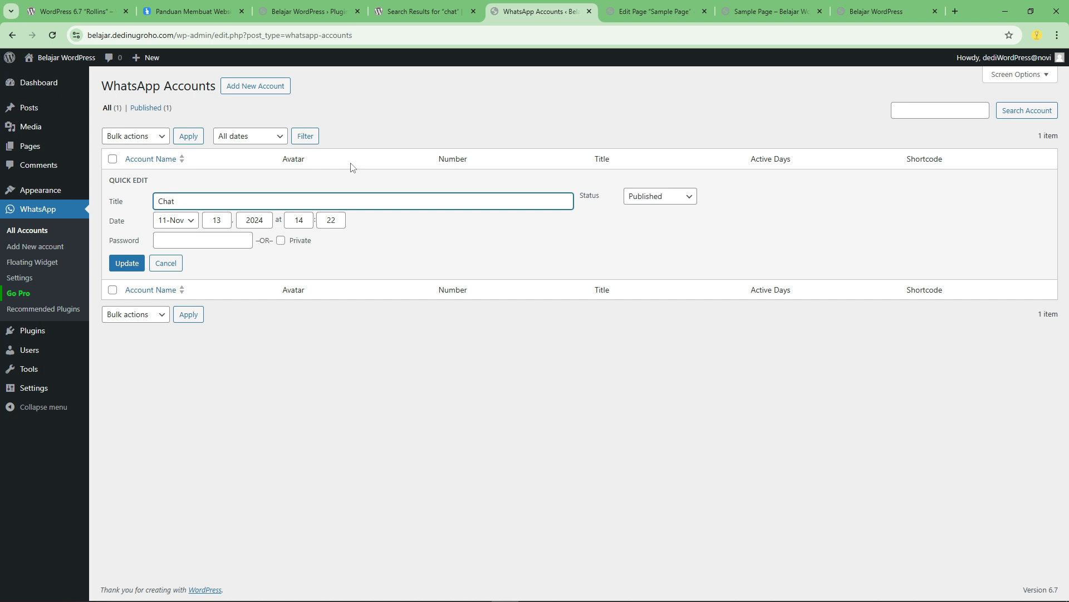
{"action": "type", "text": "99"}
{"action": "left_click", "coordinate": [127, 263]}
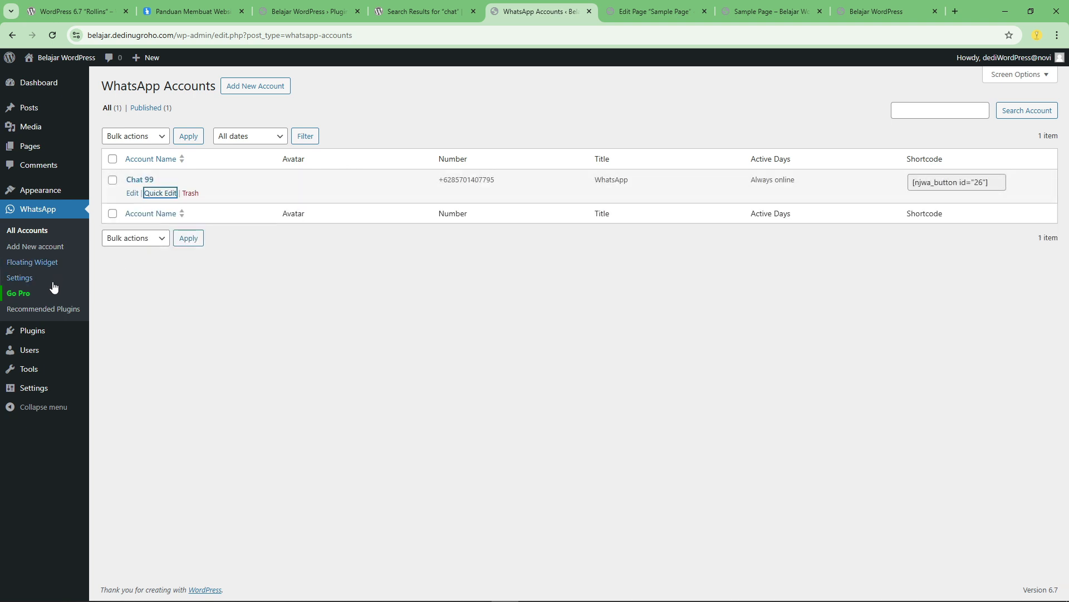
- Remove the selected account from the floating widget and check the live homepage without it
{"action": "left_click", "coordinate": [37, 263]}
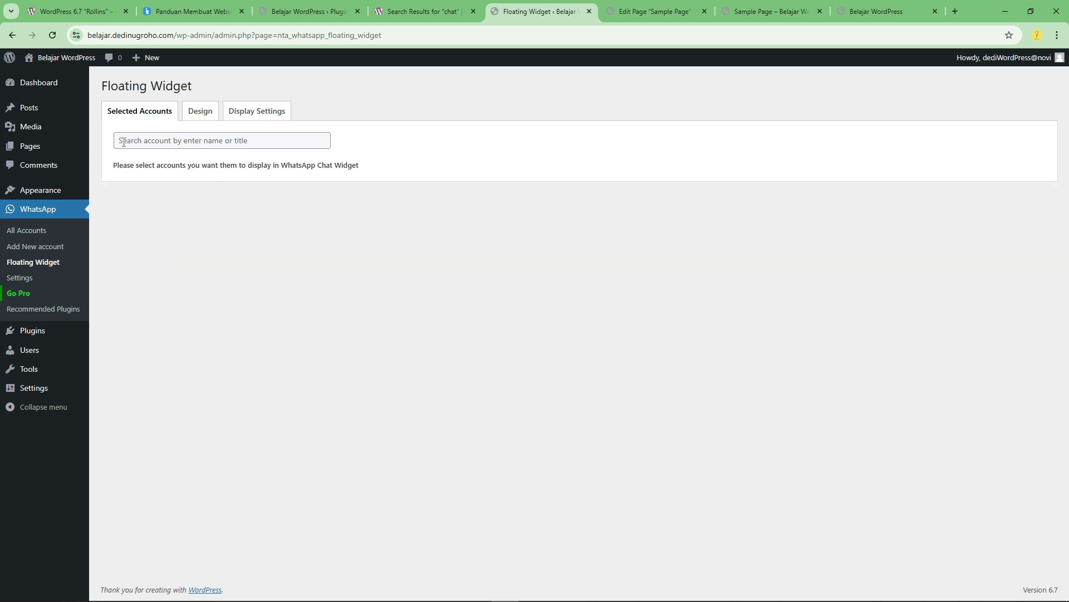
{"action": "left_click", "coordinate": [869, 11]}
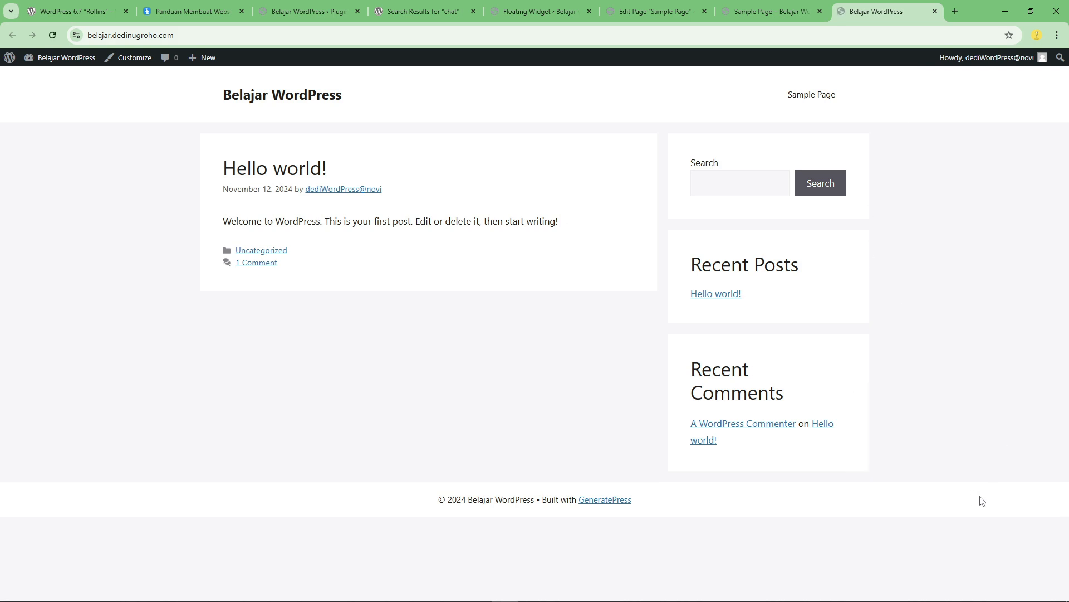
{"action": "left_click", "coordinate": [538, 11]}
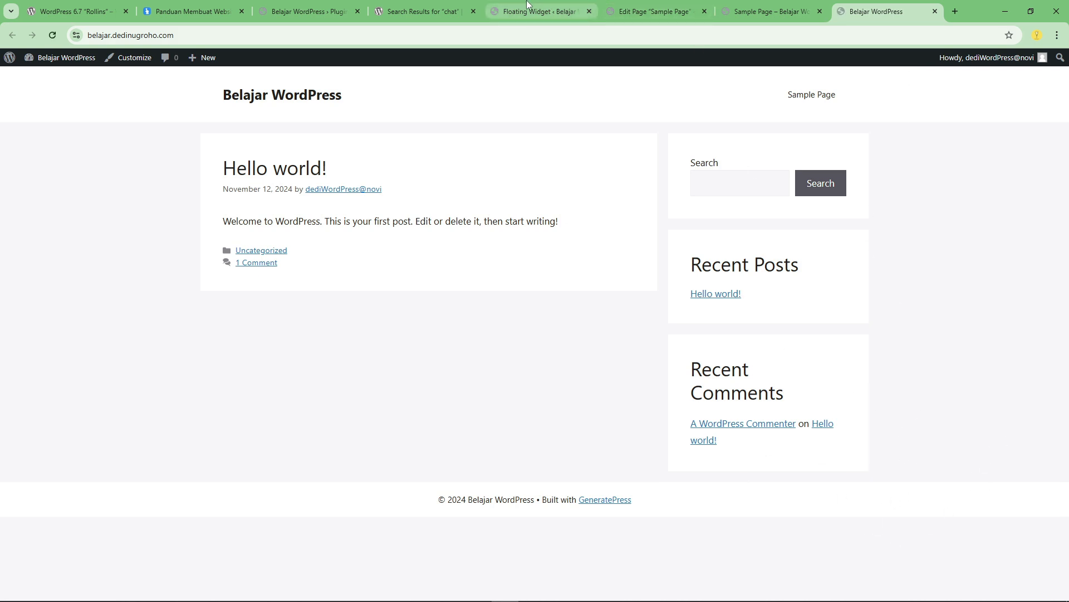
- Add the Chat 99 account to the floating widget's selected accounts and check the live homepage for the widget
{"action": "left_click", "coordinate": [139, 143]}
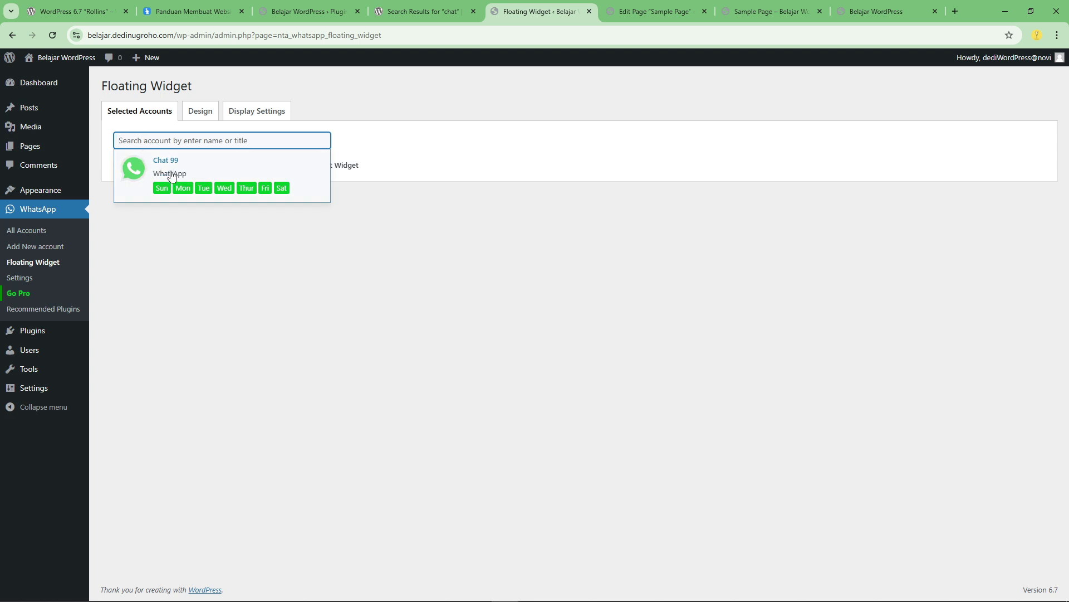
{"action": "left_click", "coordinate": [211, 176]}
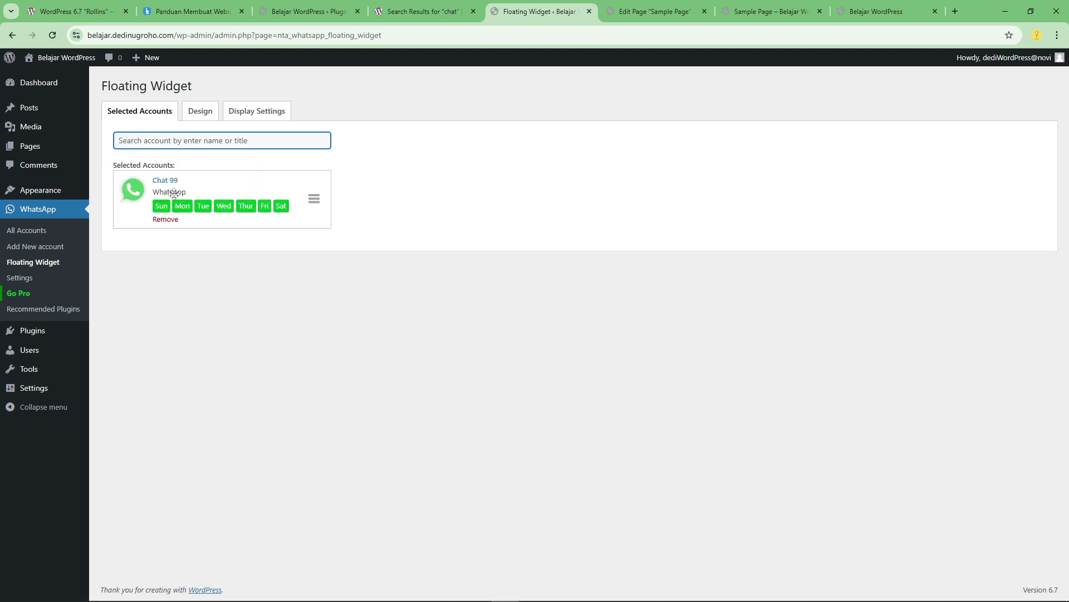
{"action": "left_click", "coordinate": [939, 6]}
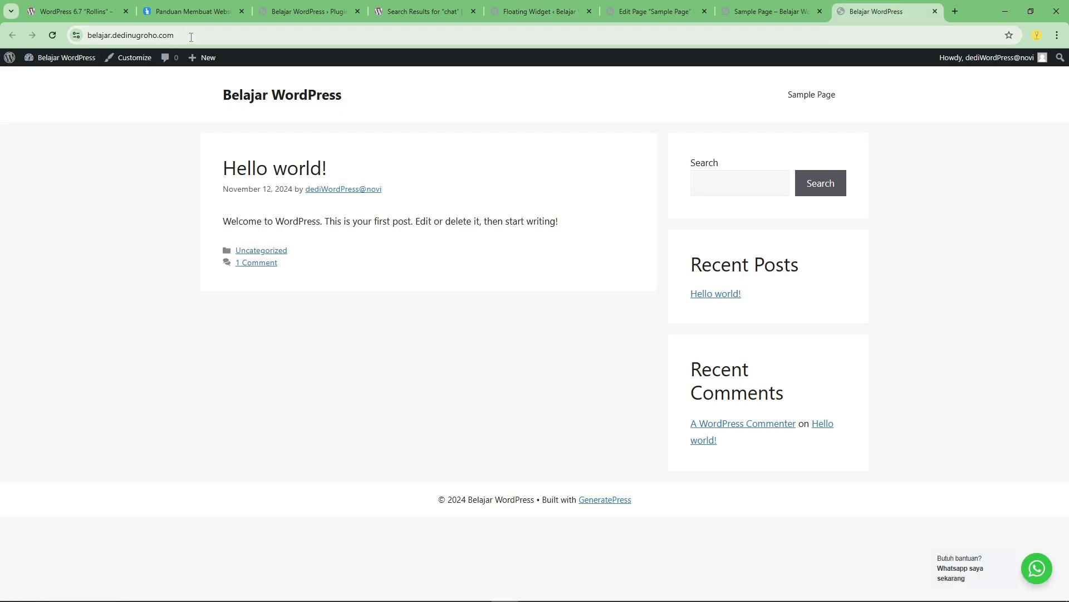
{"action": "left_click", "coordinate": [133, 35]}
{"action": "left_click", "coordinate": [448, 420]}
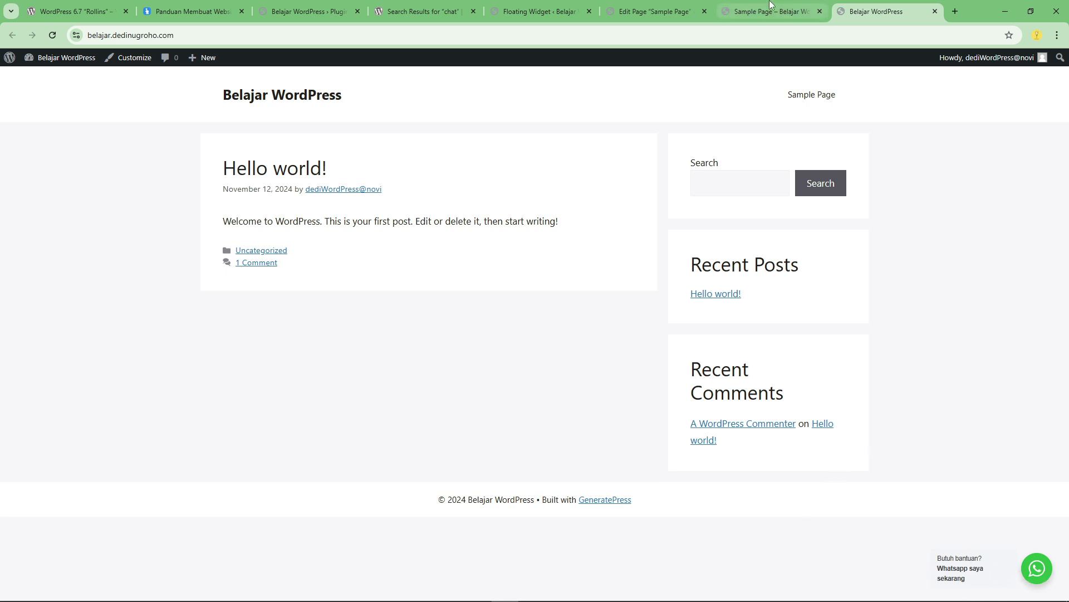
- Review the WordPress.org search results for "chat" alongside the floating widget's settings and the live homepage
{"action": "left_click", "coordinate": [651, 11]}
{"action": "left_click", "coordinate": [540, 11]}
{"action": "left_click", "coordinate": [407, 8]}
{"action": "left_click", "coordinate": [541, 11]}
{"action": "left_click", "coordinate": [426, 11]}
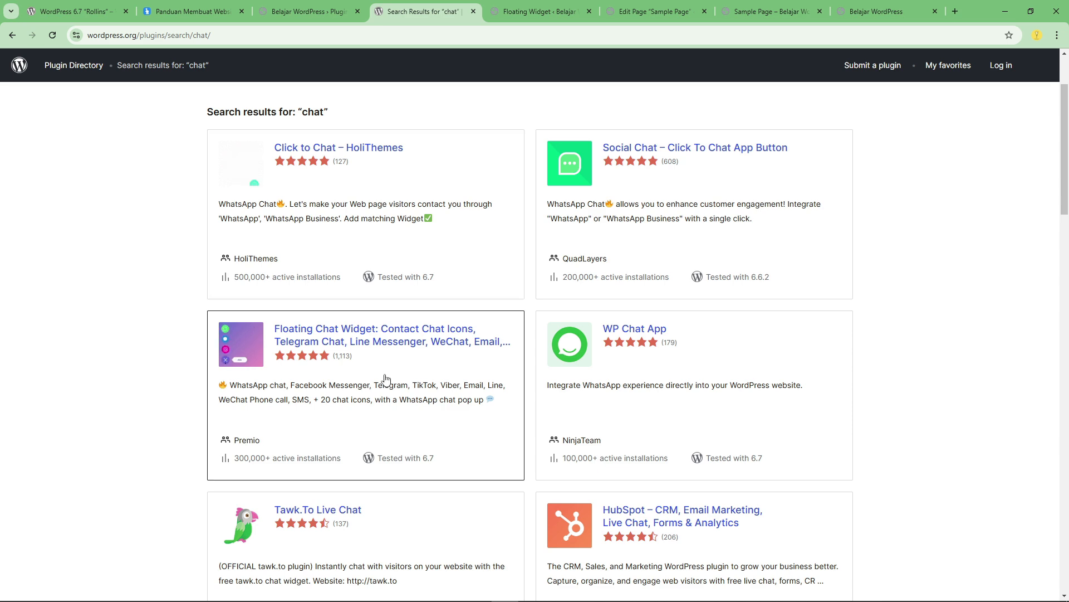
{"action": "left_click", "coordinate": [574, 6]}
{"action": "left_click", "coordinate": [617, 4]}
{"action": "left_click", "coordinate": [554, 7]}
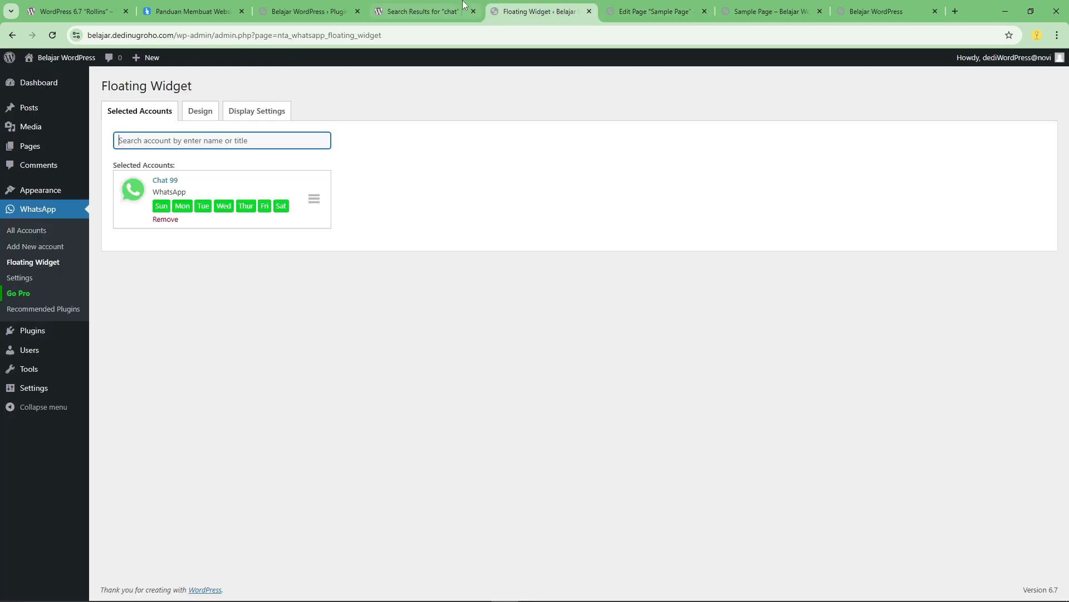
{"action": "left_click", "coordinate": [442, 6]}
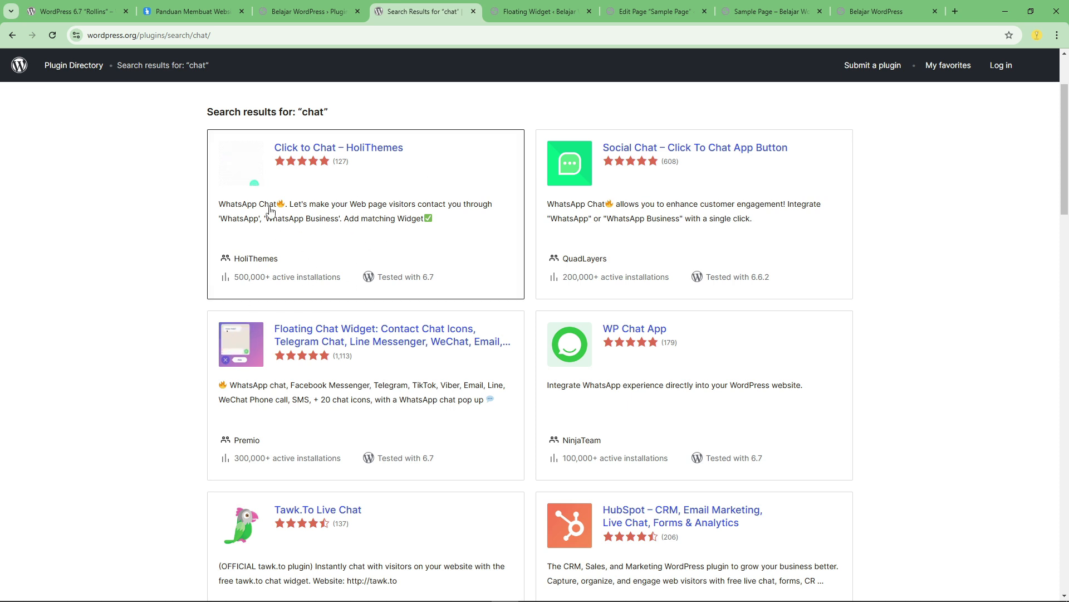
{"action": "scroll", "coordinate": [287, 248], "scroll_direction": "up", "scroll_amount": 2}
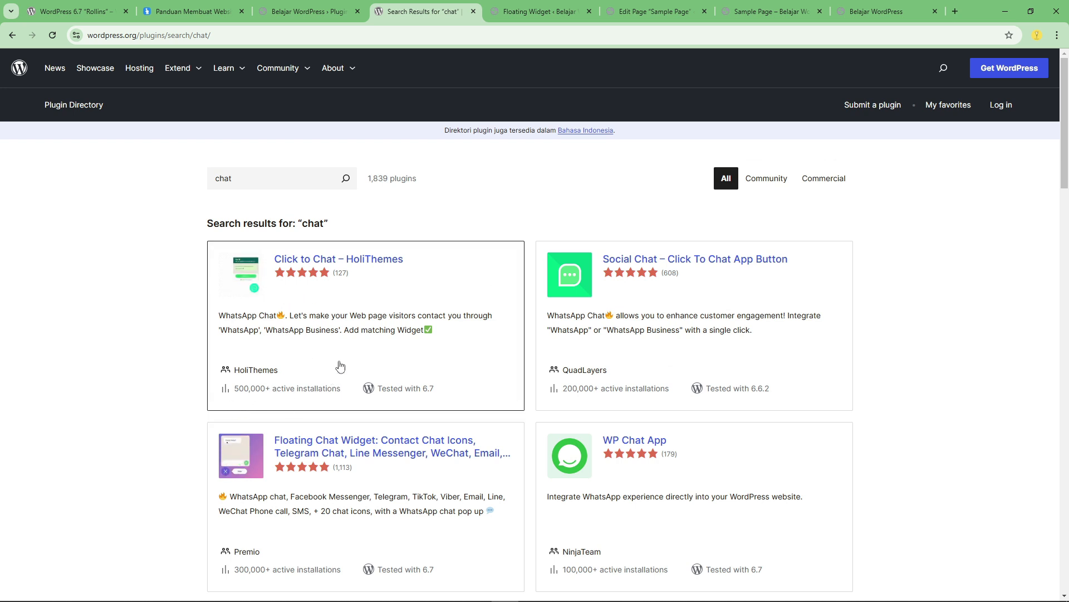
{"action": "left_click", "coordinate": [311, 12]}
{"action": "left_click", "coordinate": [413, 5]}
{"action": "left_click", "coordinate": [885, 10]}
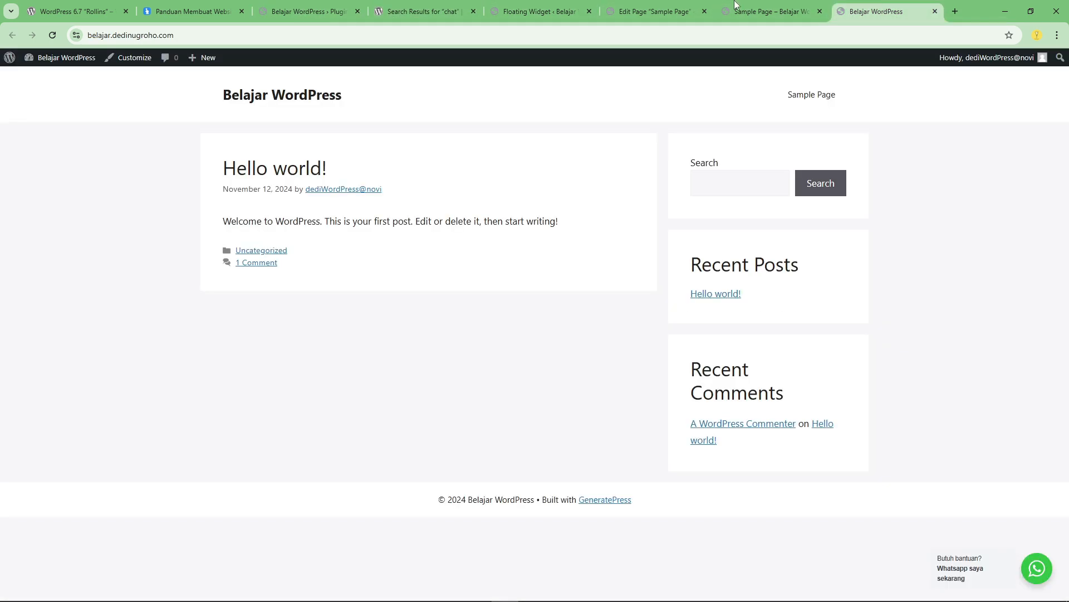
- Switch to the course author's website and look over its homepage and Kursus section
{"action": "left_click", "coordinate": [209, 4]}
{"action": "scroll", "coordinate": [838, 337], "scroll_direction": "up", "scroll_amount": 20}
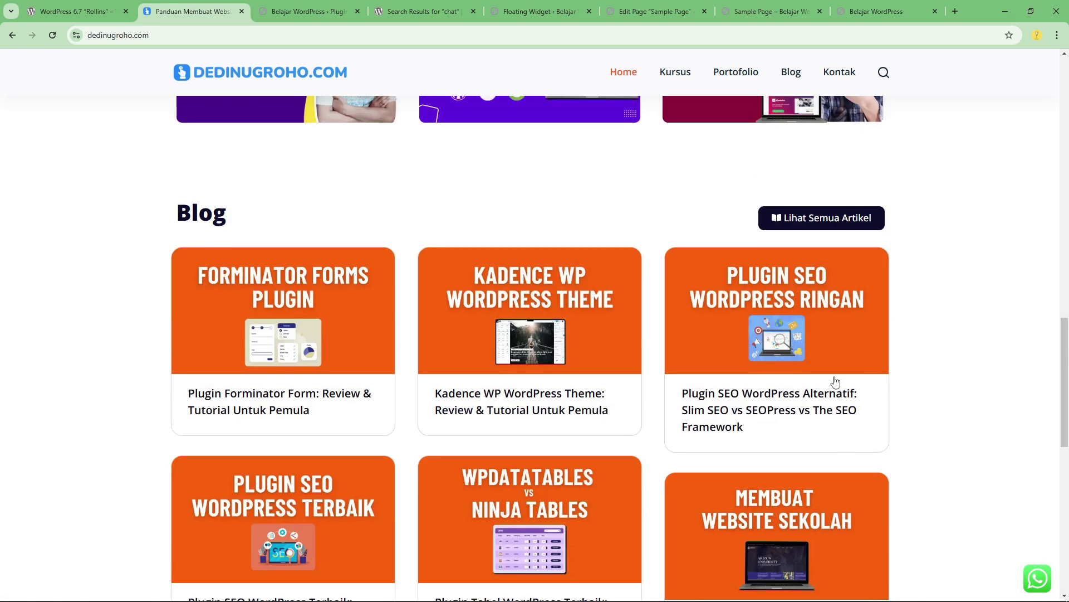
{"action": "scroll", "coordinate": [834, 389], "scroll_direction": "up", "scroll_amount": 7}
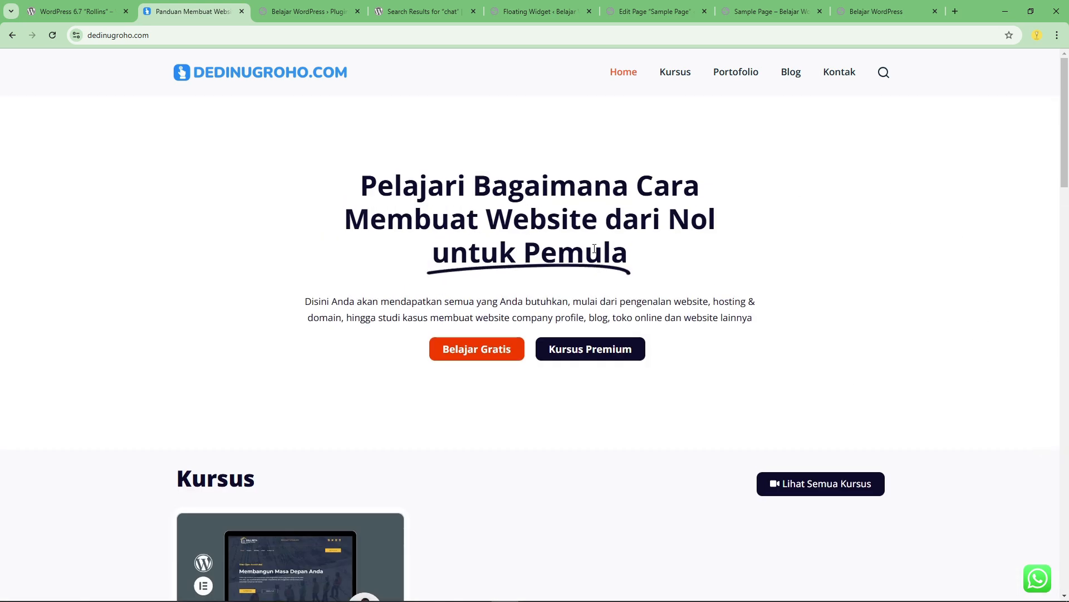
{"action": "scroll", "coordinate": [521, 279], "scroll_direction": "down", "scroll_amount": 3}
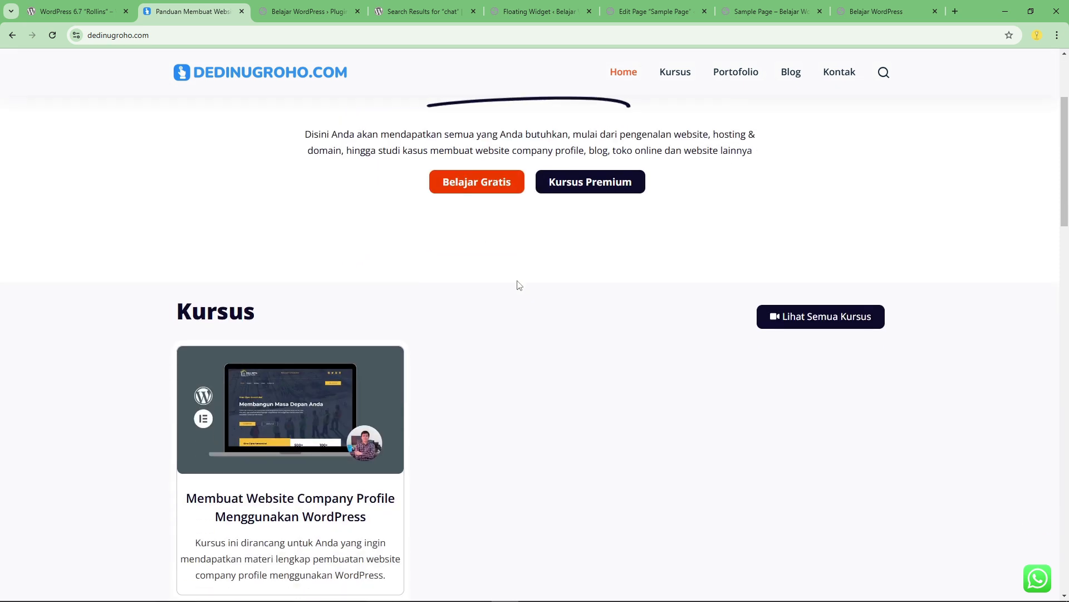
{"action": "scroll", "coordinate": [473, 378], "scroll_direction": "down", "scroll_amount": 1}
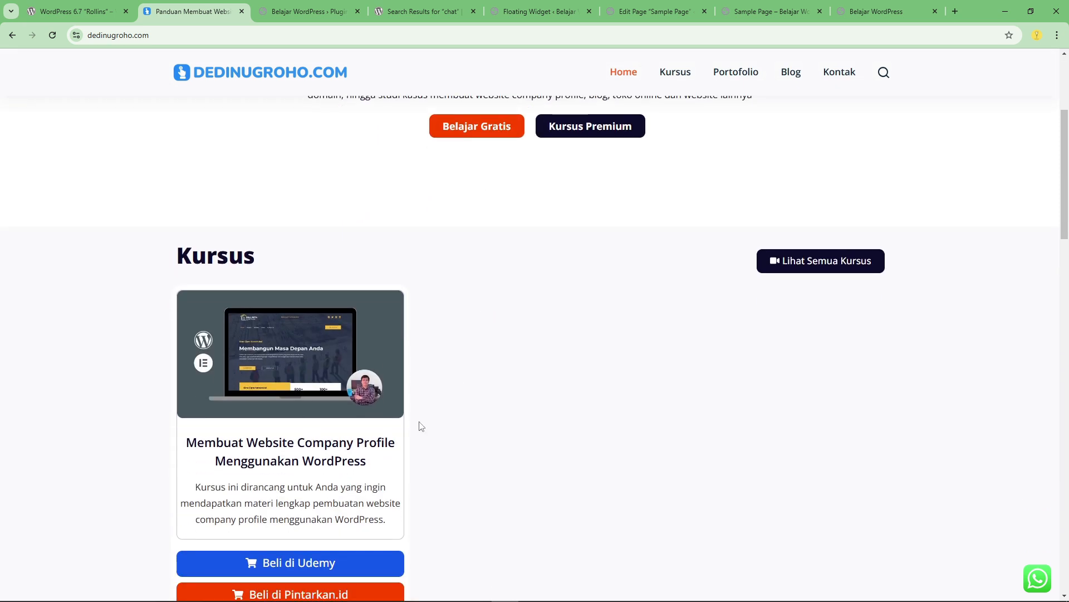
{"action": "scroll", "coordinate": [367, 437], "scroll_direction": "down", "scroll_amount": 1}
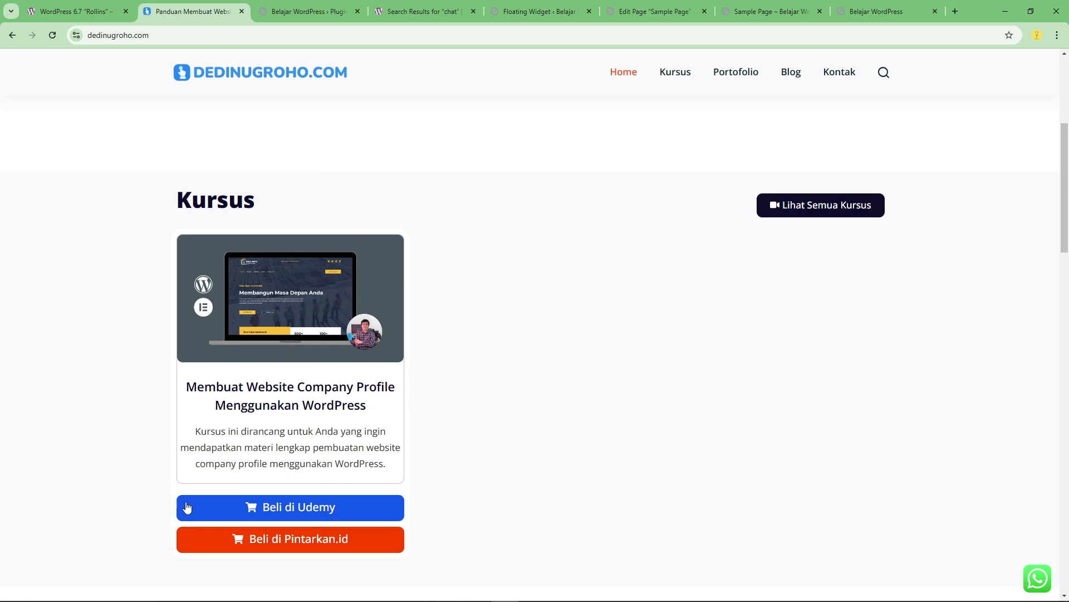
- View the company profile course's pages on Udemy and Pintarkan.id, closing each one after a look
{"action": "left_click", "coordinate": [303, 511]}
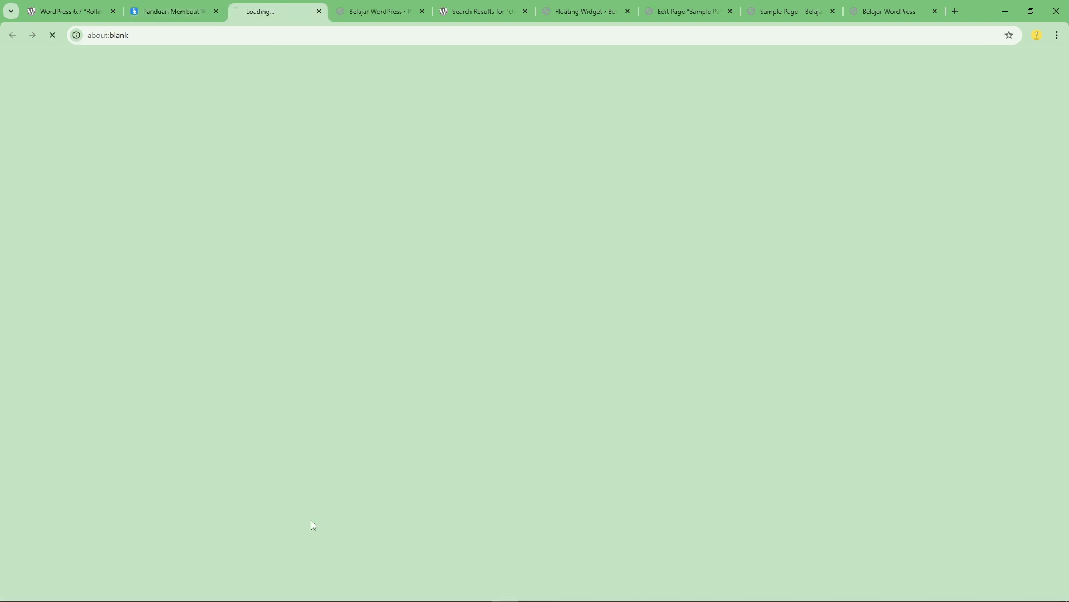
{"action": "left_click", "coordinate": [176, 7]}
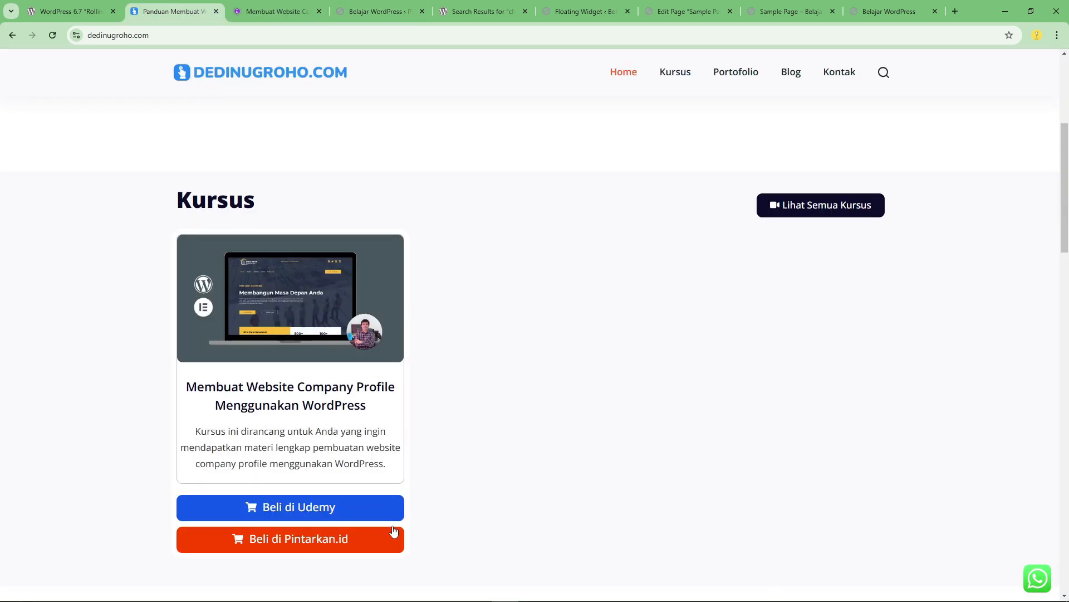
{"action": "left_click", "coordinate": [341, 545]}
{"action": "left_click_drag", "start_coordinate": [312, 10], "coordinate": [252, 6]}
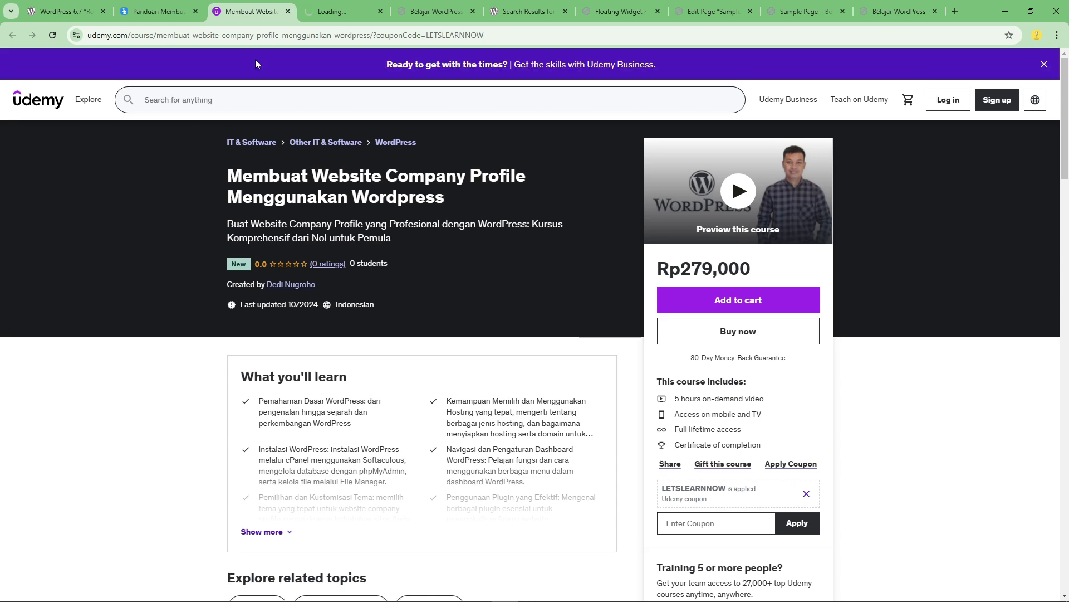
{"action": "left_click", "coordinate": [287, 11]}
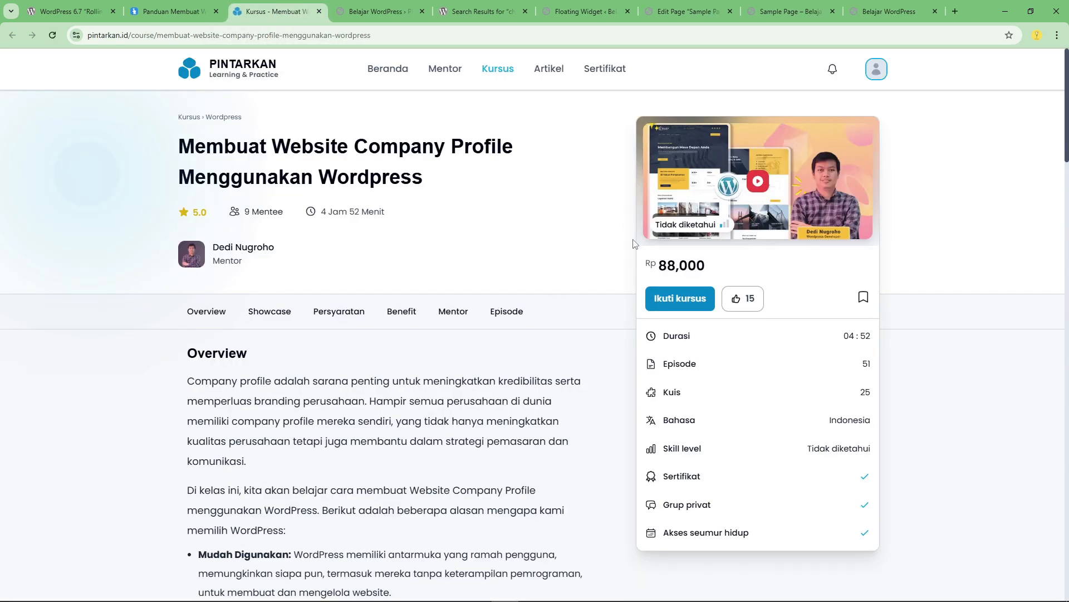
{"action": "left_click", "coordinate": [319, 12]}
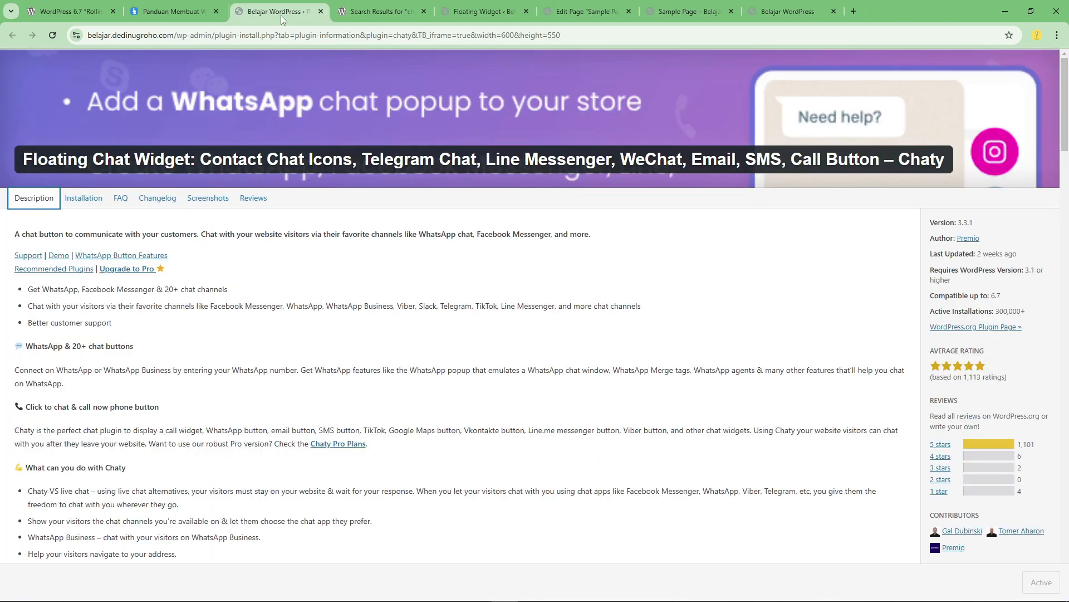
- Look through the blog articles and video tutorials on the course author's homepage
{"action": "left_click", "coordinate": [176, 11]}
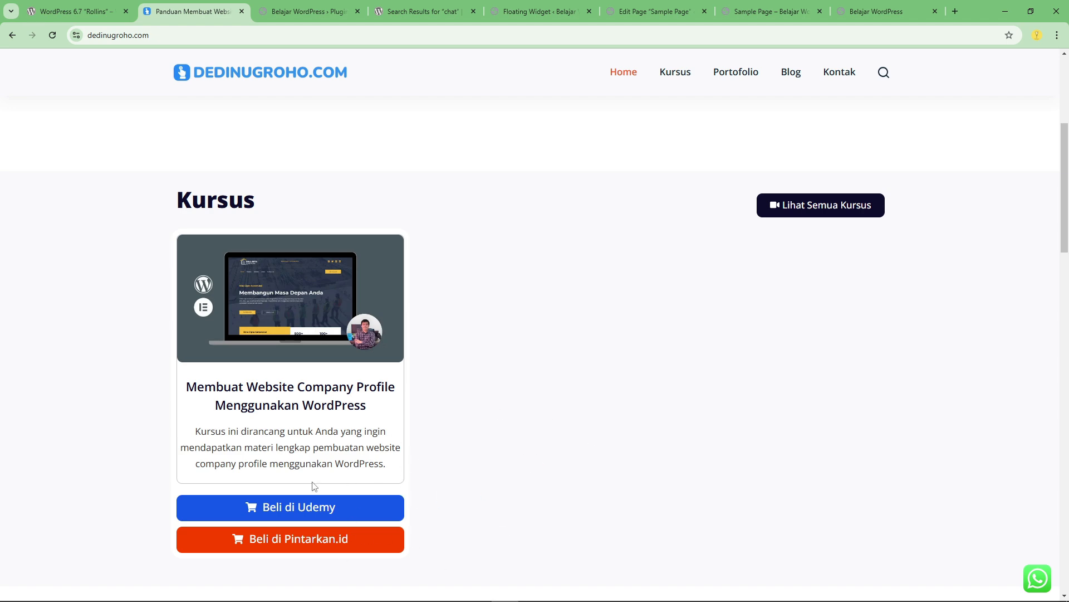
{"action": "scroll", "coordinate": [315, 486], "scroll_direction": "down", "scroll_amount": 15}
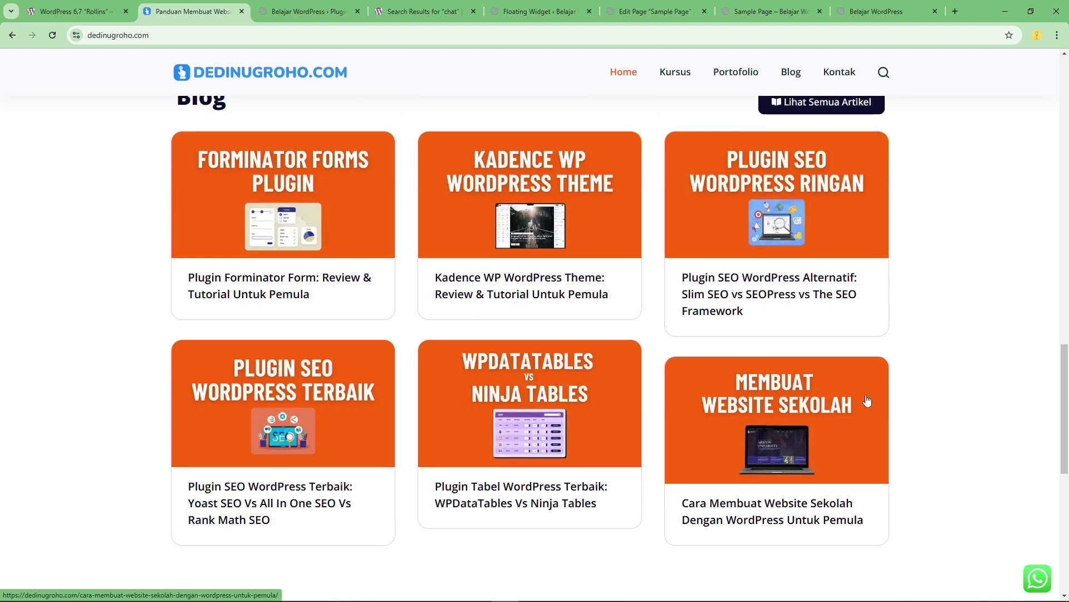
{"action": "scroll", "coordinate": [444, 372], "scroll_direction": "up", "scroll_amount": 20}
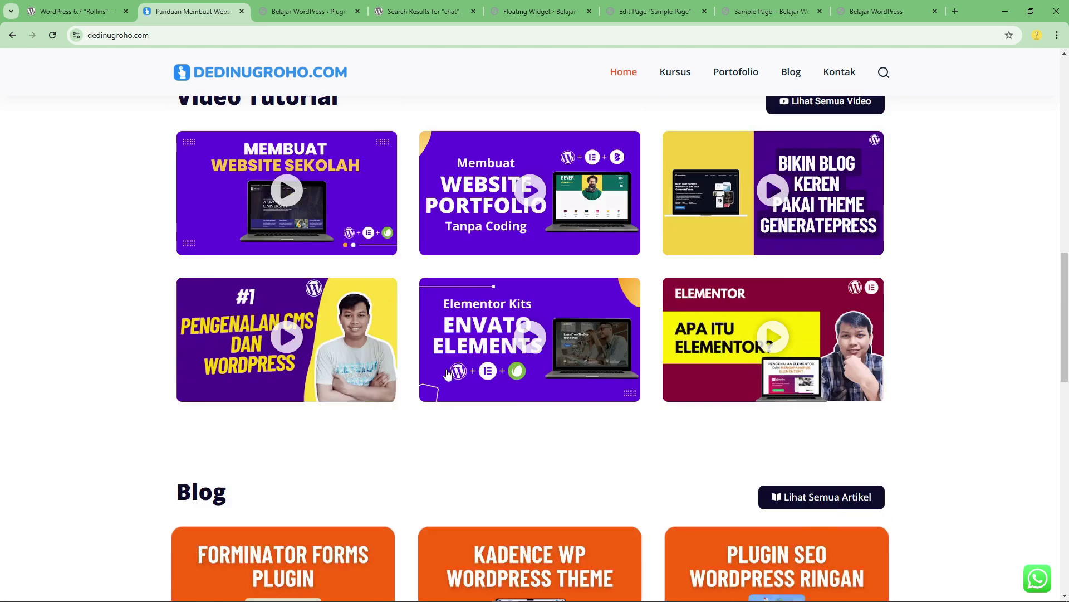